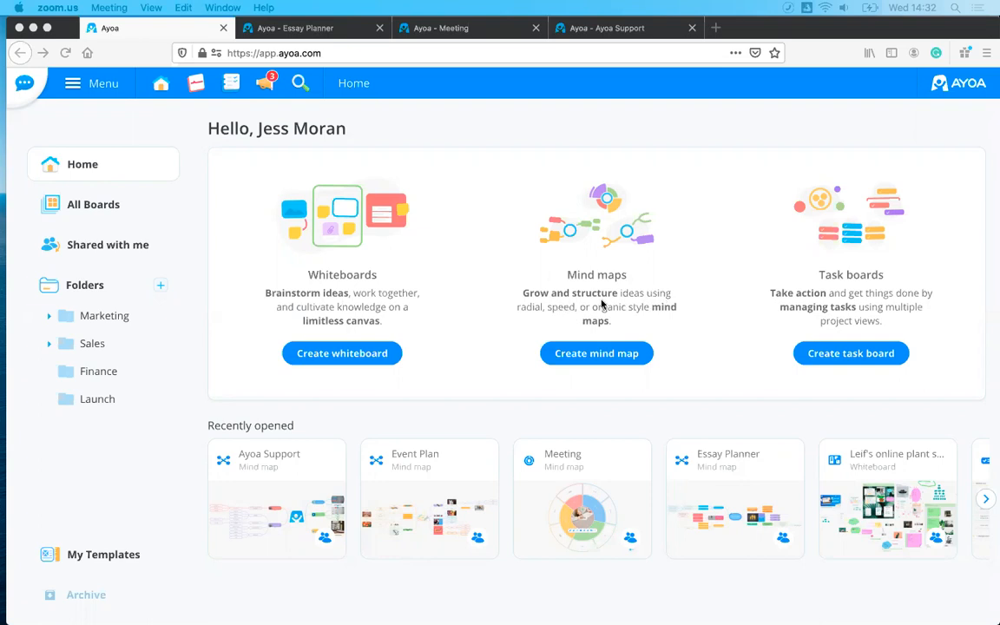
Start creating a new mind map to show the blank map types and templates.
click(591, 362)
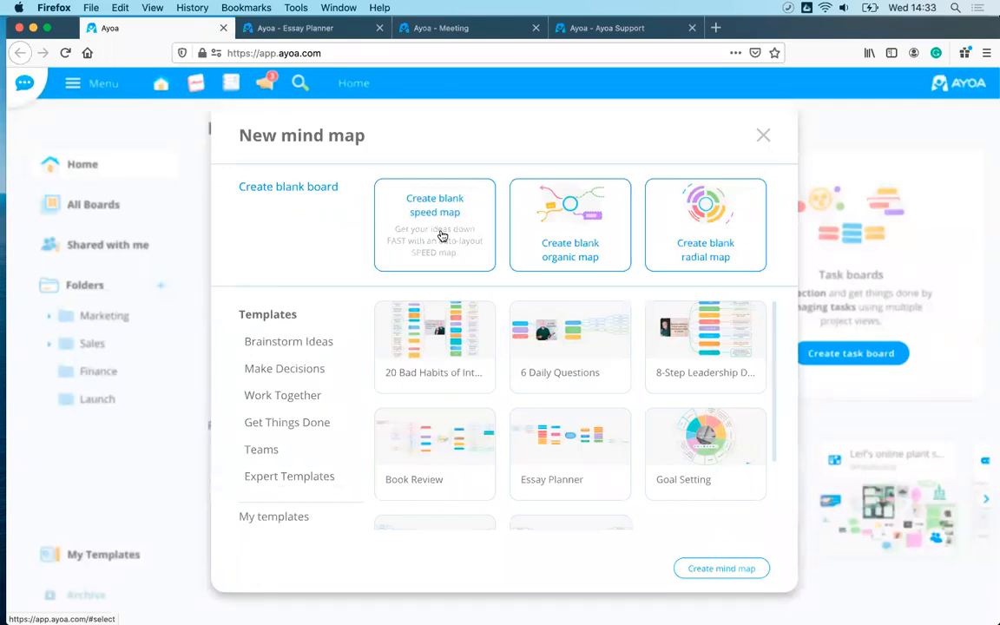
Switch to the open Essay Planner map and examine its central idea, argument branches, images and conclusion.
click(295, 29)
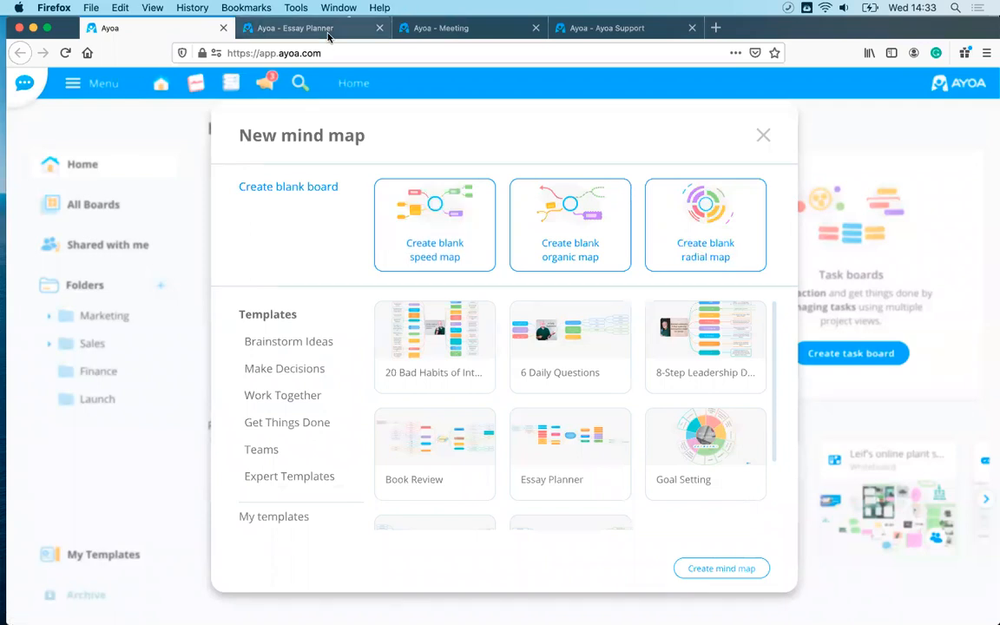
scroll(486, 304, right, 10)
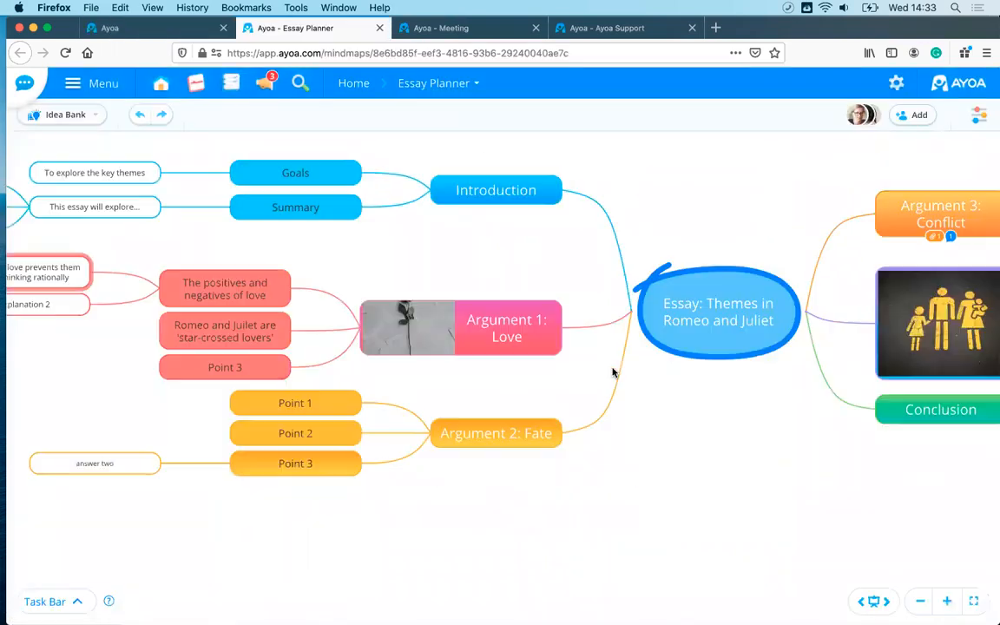
scroll(613, 387, down, 2)
drag(618, 423, 458, 417)
drag(551, 435, 500, 450)
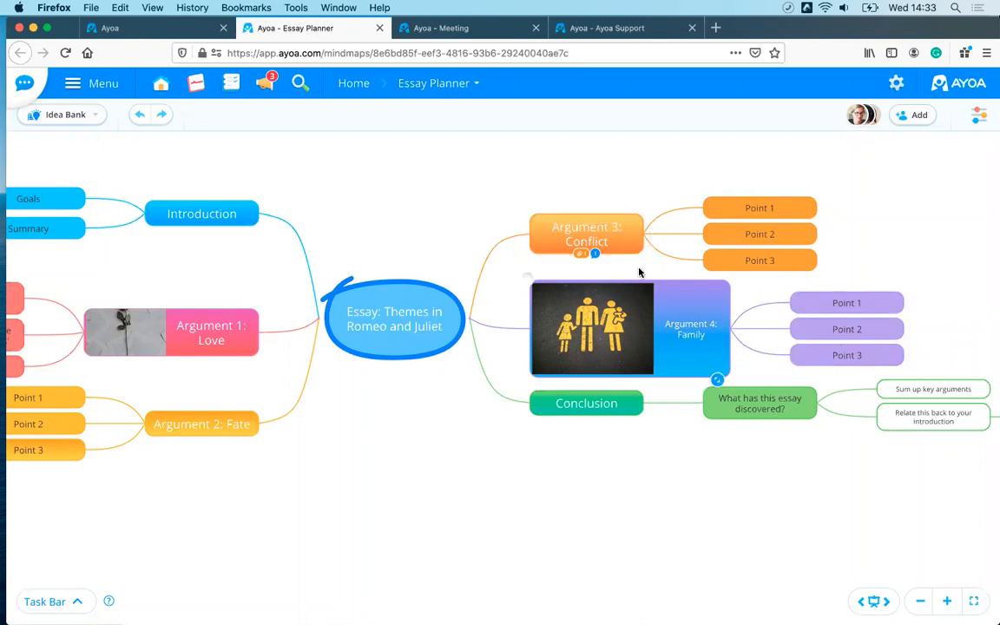
scroll(621, 322, up, 3)
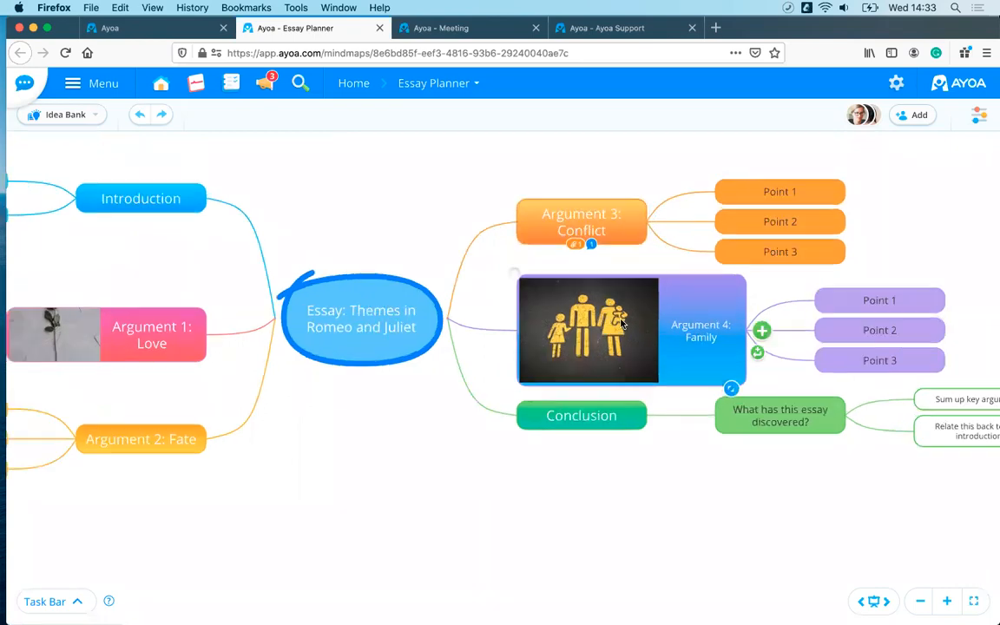
scroll(621, 322, up, 1)
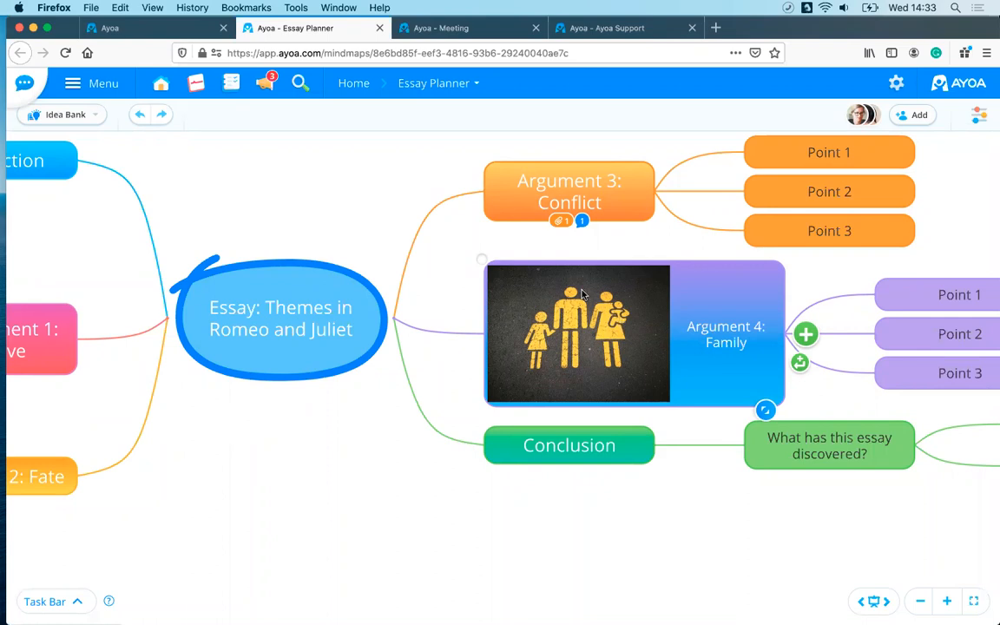
click(614, 196)
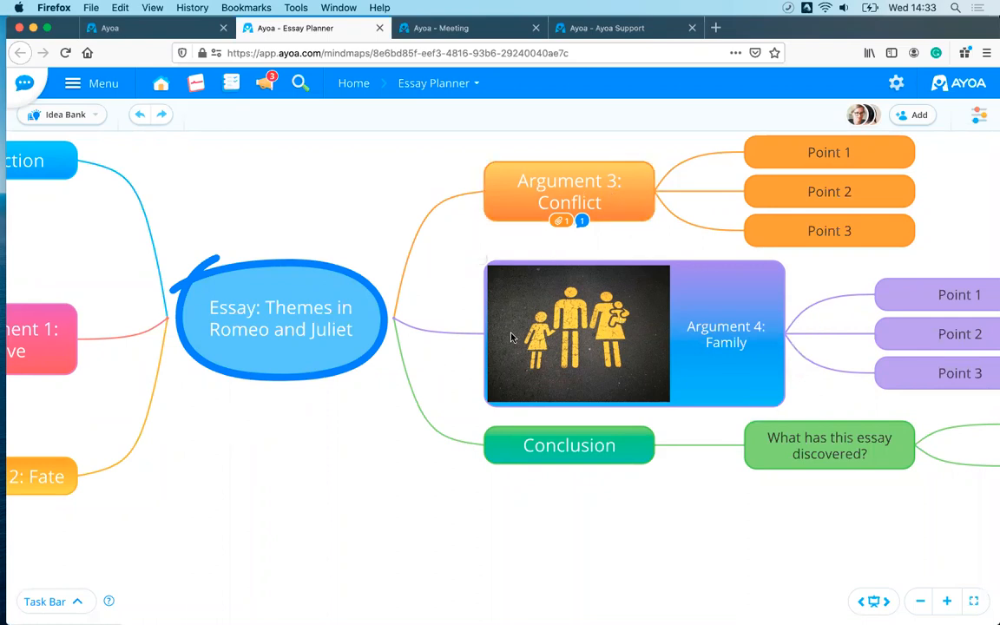
scroll(416, 430, left, 5)
scroll(417, 430, right, 3)
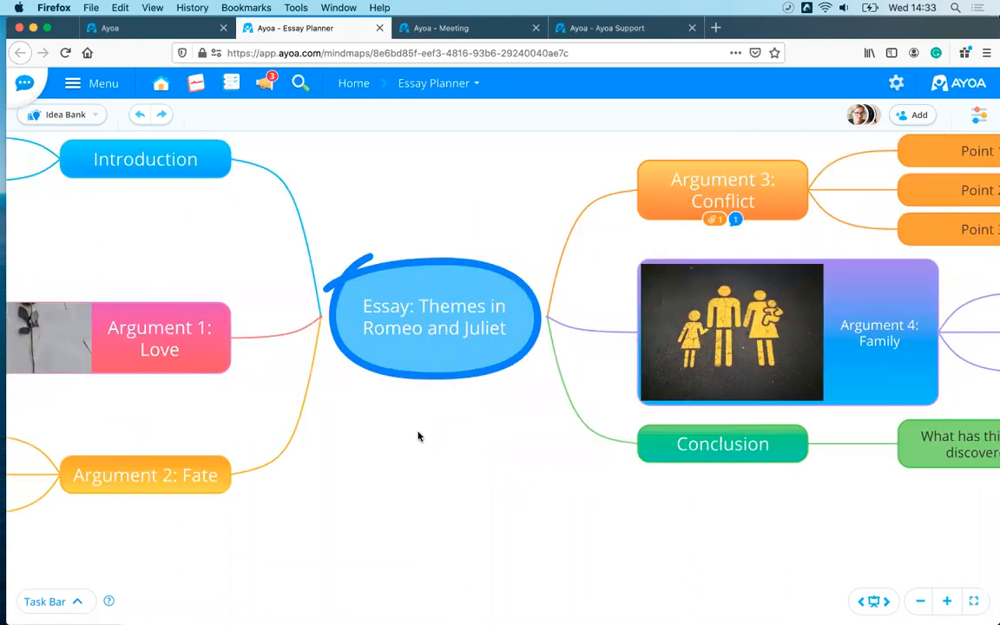
scroll(418, 435, down, 2)
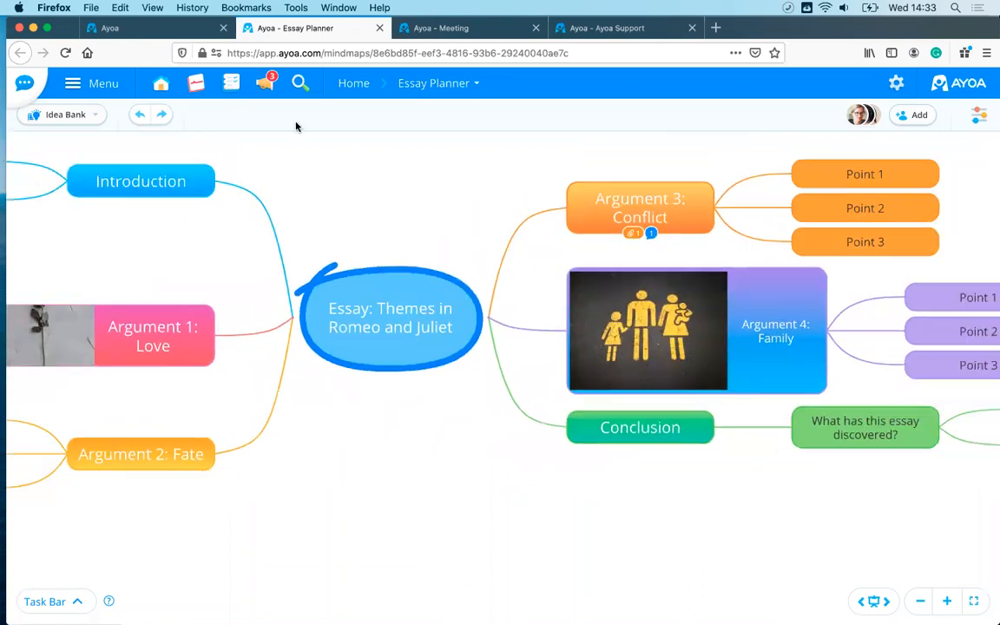
Switch the Essay Planner mind map to the Organic Map view.
click(977, 117)
click(835, 181)
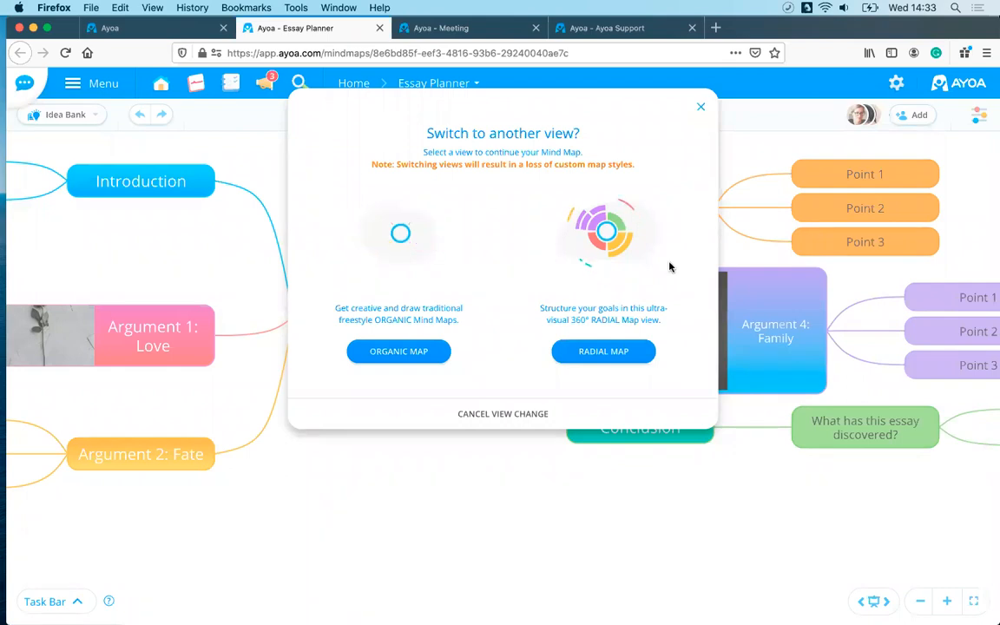
click(407, 356)
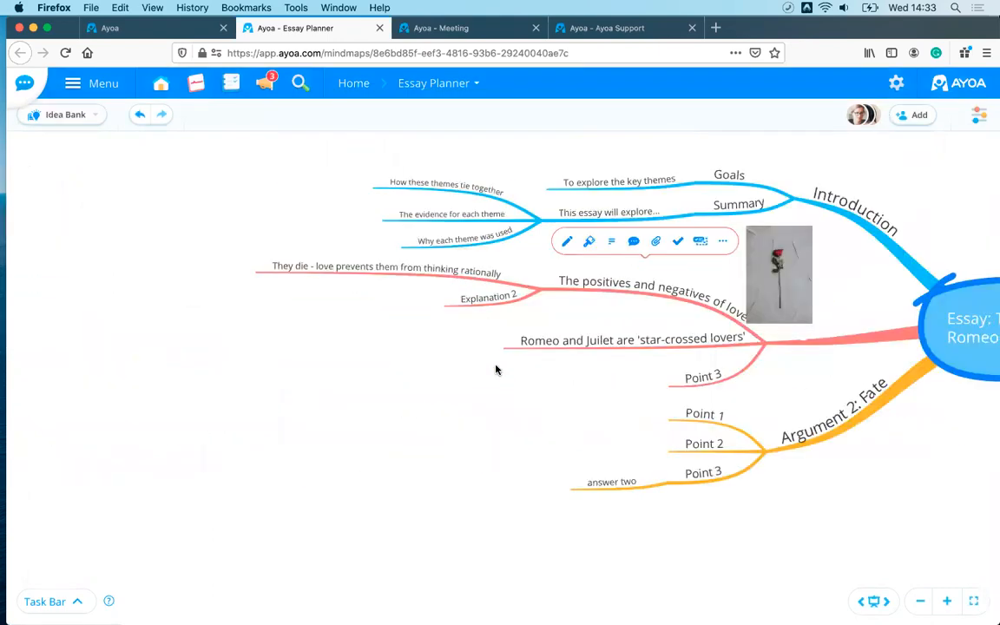
Reshape the curves of the "Argument 3: Conflict" and "Conclusion" branches by bending both upward.
scroll(639, 424, right, 5)
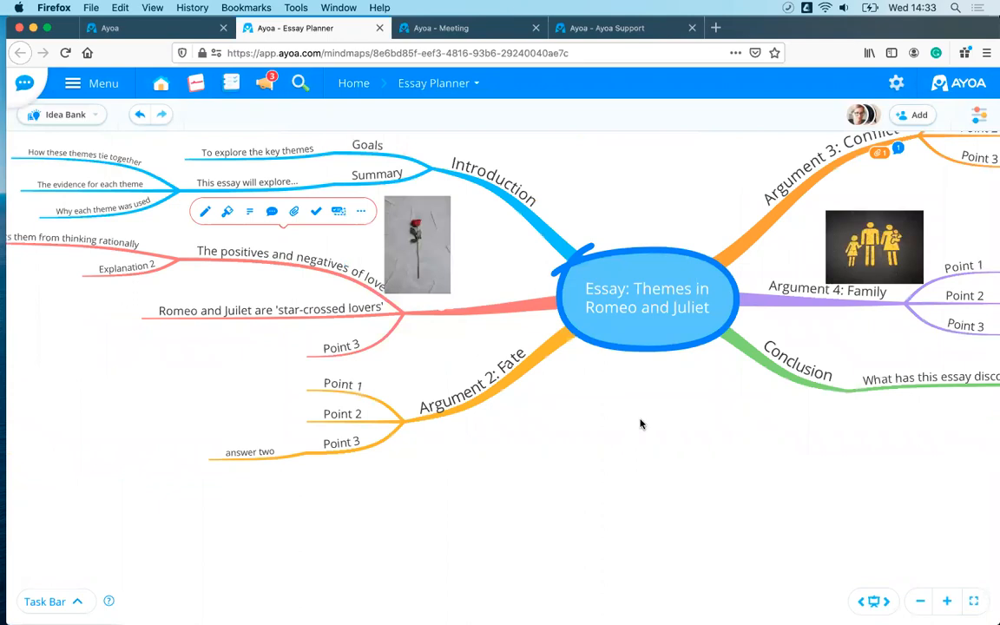
drag(639, 424, 582, 472)
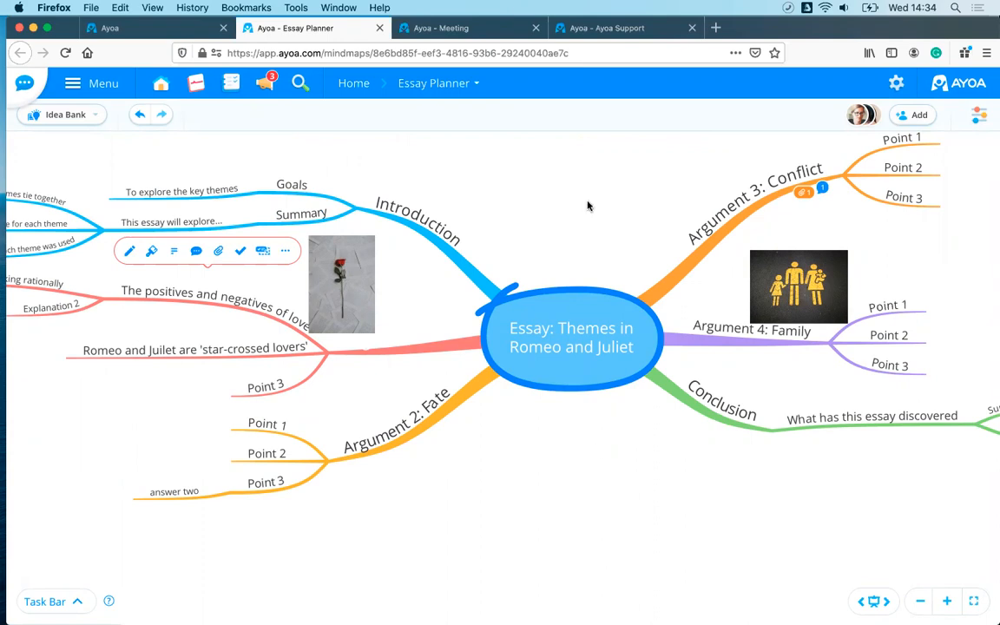
scroll(581, 479, right, 5)
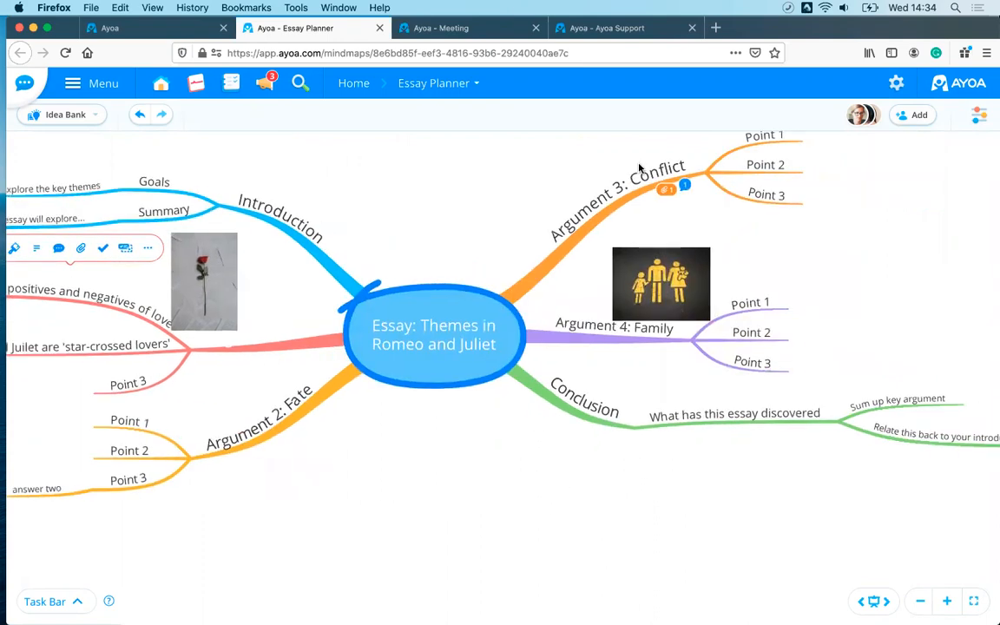
scroll(563, 211, up, 2)
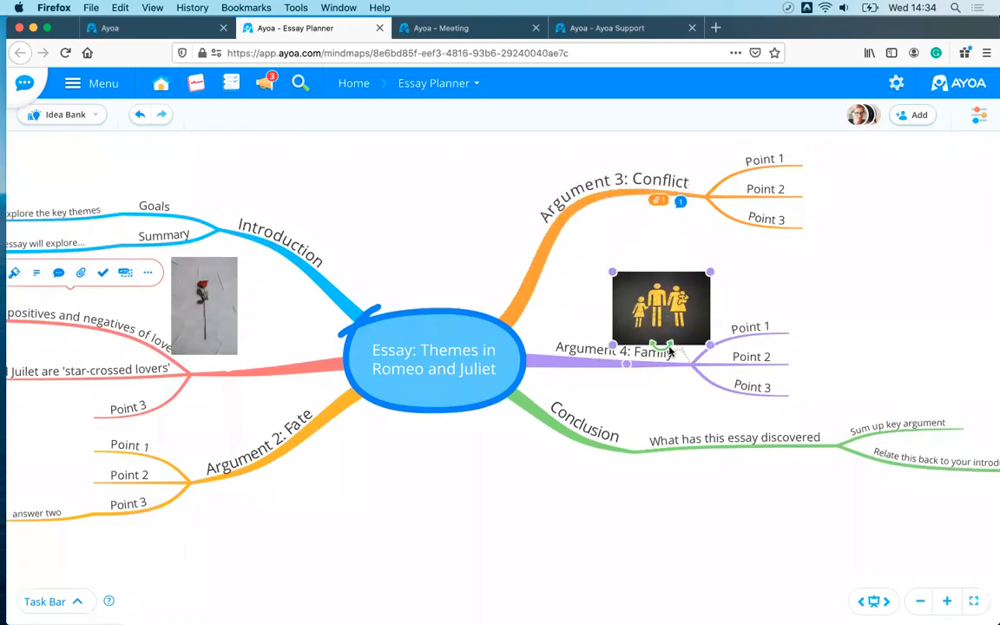
mouse_move(599, 441)
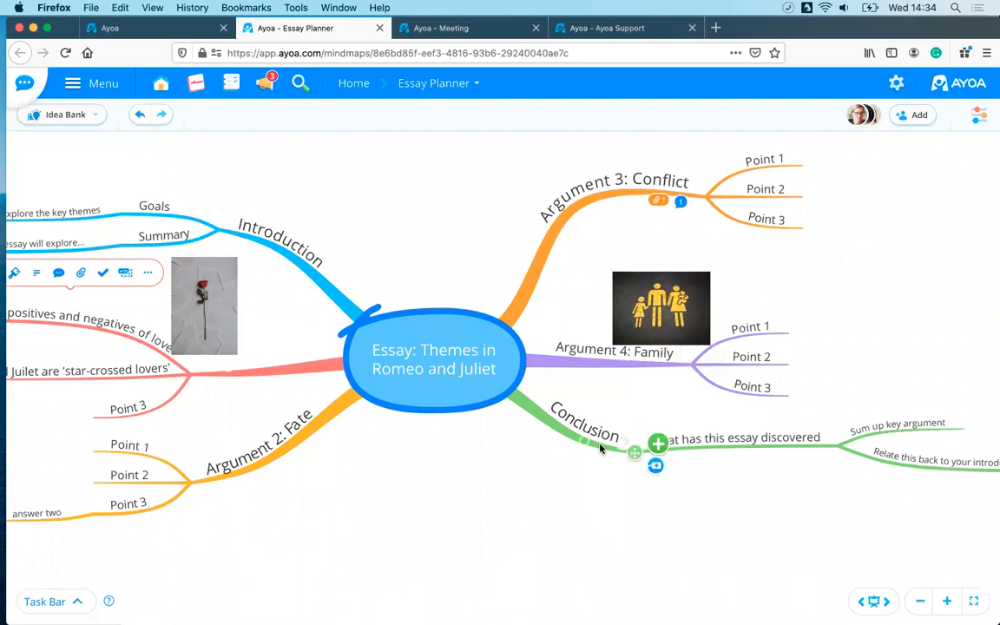
drag(604, 451, 574, 417)
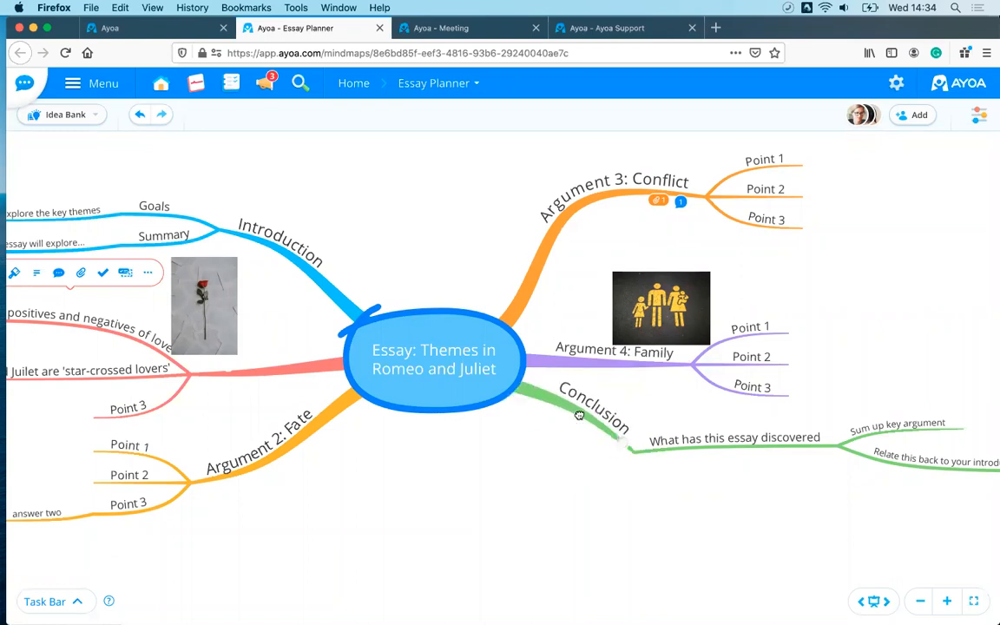
Give the "The positives and negatives of love" branch a cloud-shaped box.
scroll(356, 253, right, 3)
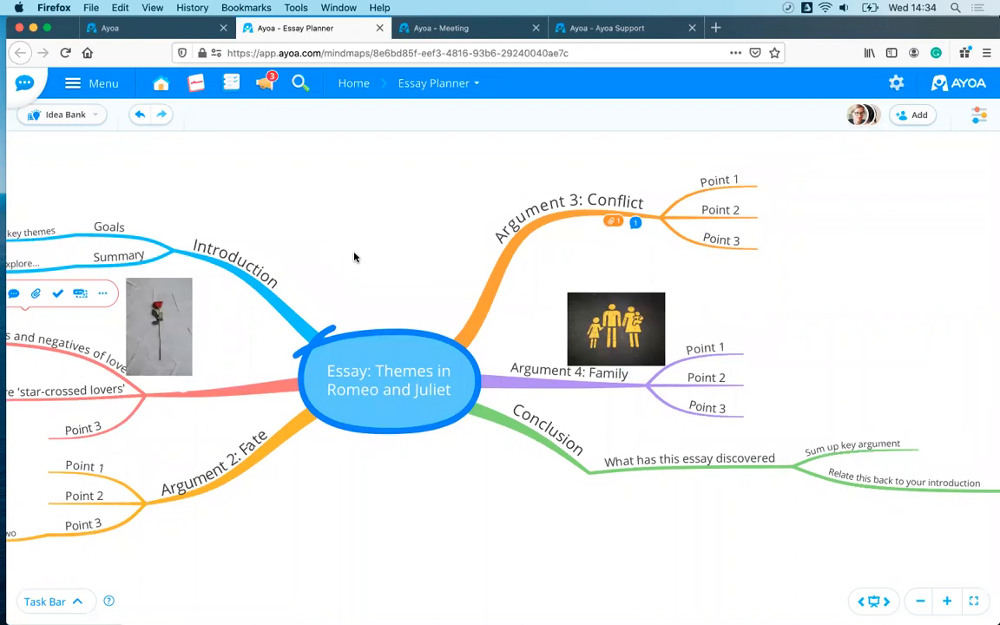
scroll(614, 218, left, 5)
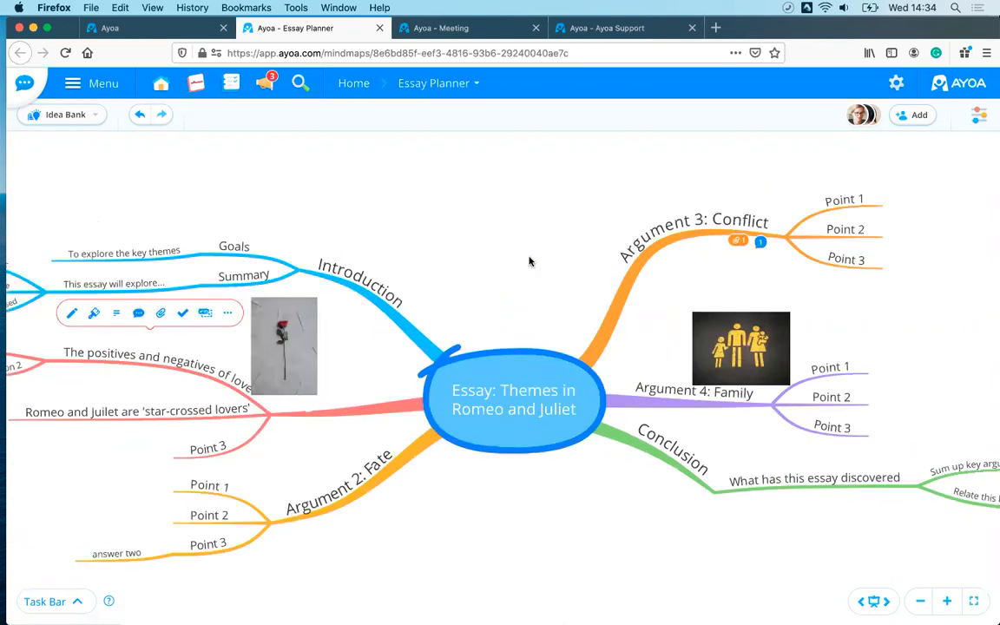
click(276, 364)
scroll(224, 345, left, 3)
click(222, 339)
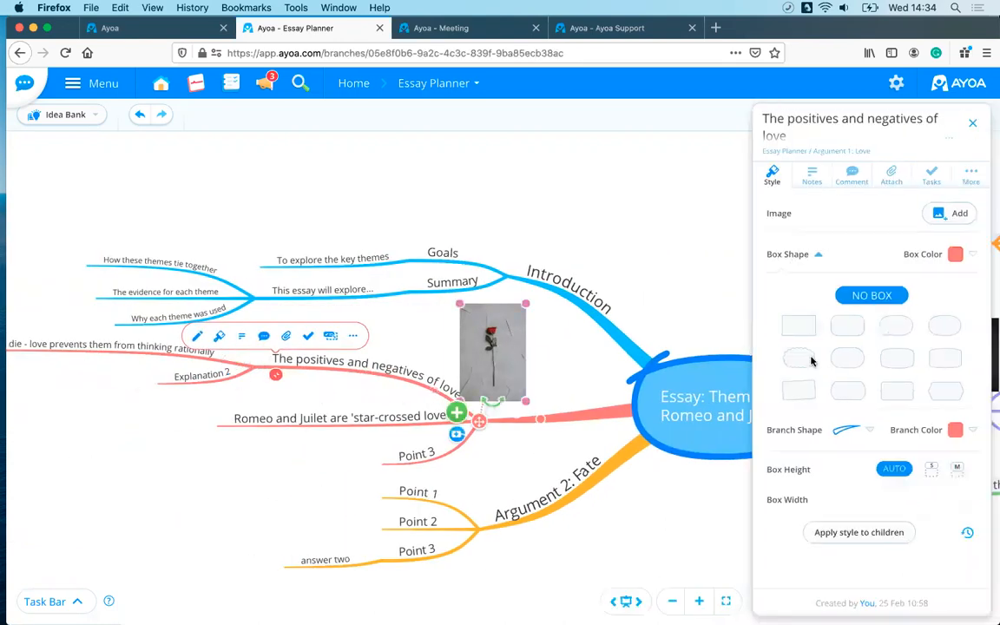
click(800, 359)
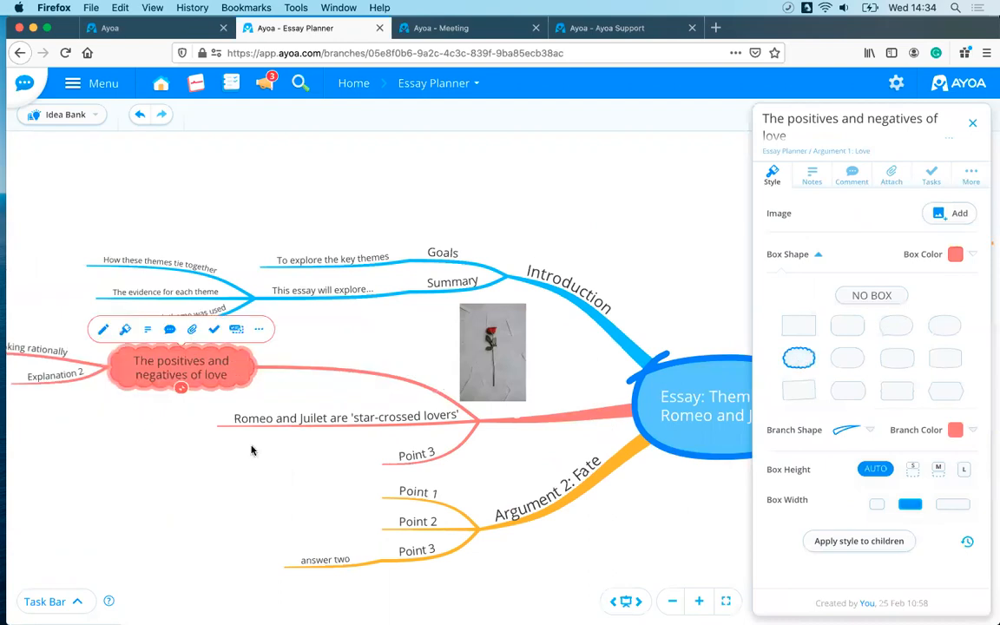
Apply the same cloud box shape to the 'star-crossed lovers' branch and close its style settings.
click(292, 418)
click(251, 386)
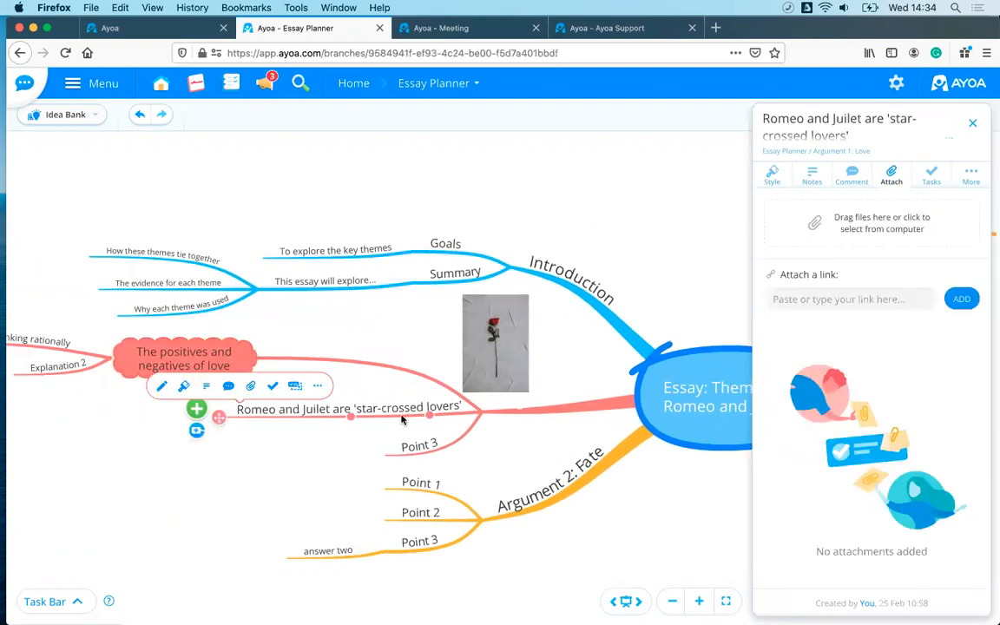
click(771, 175)
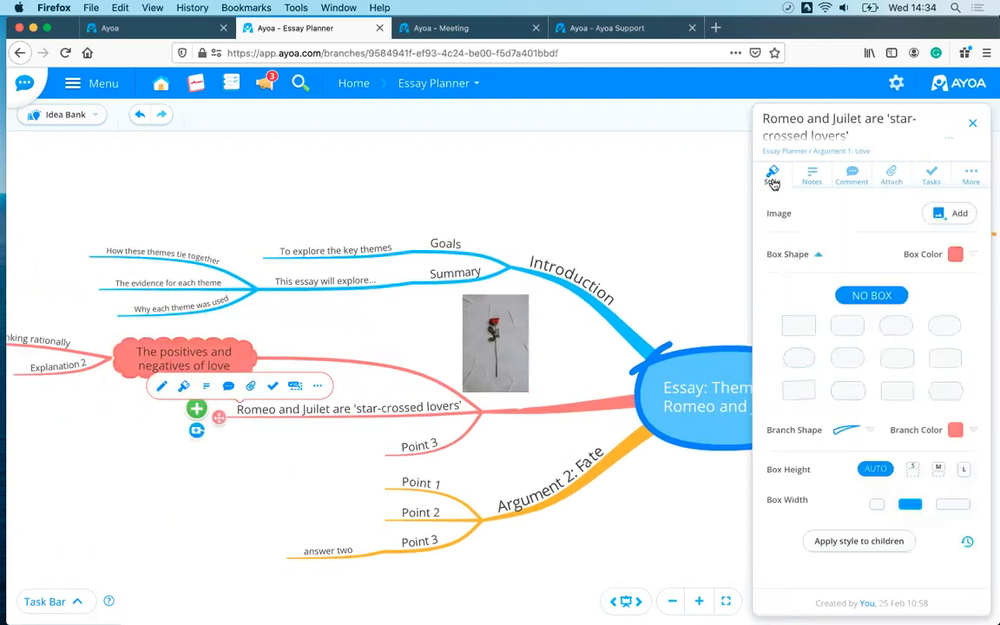
click(808, 364)
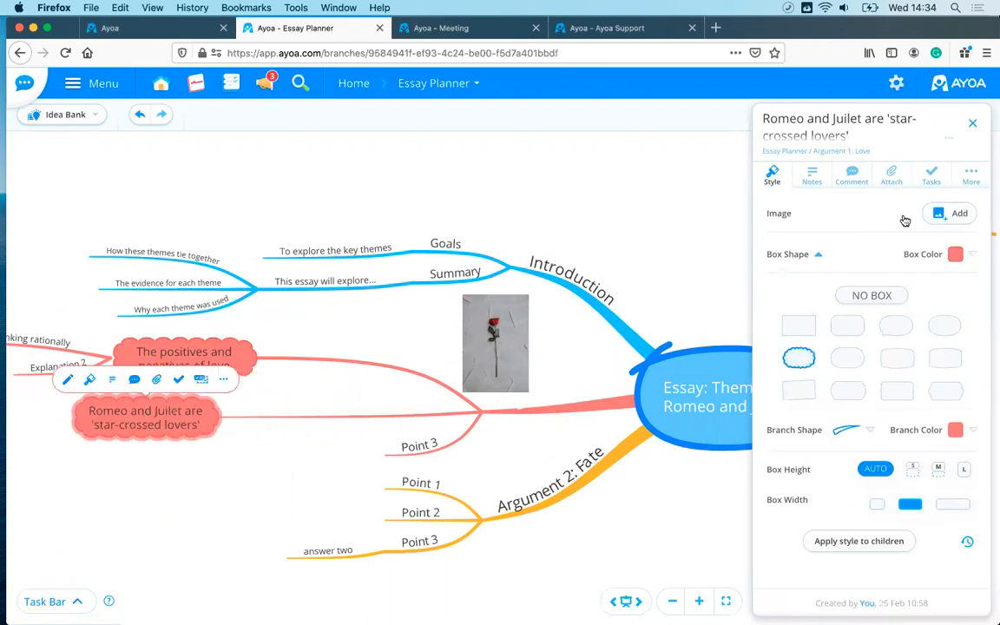
click(975, 126)
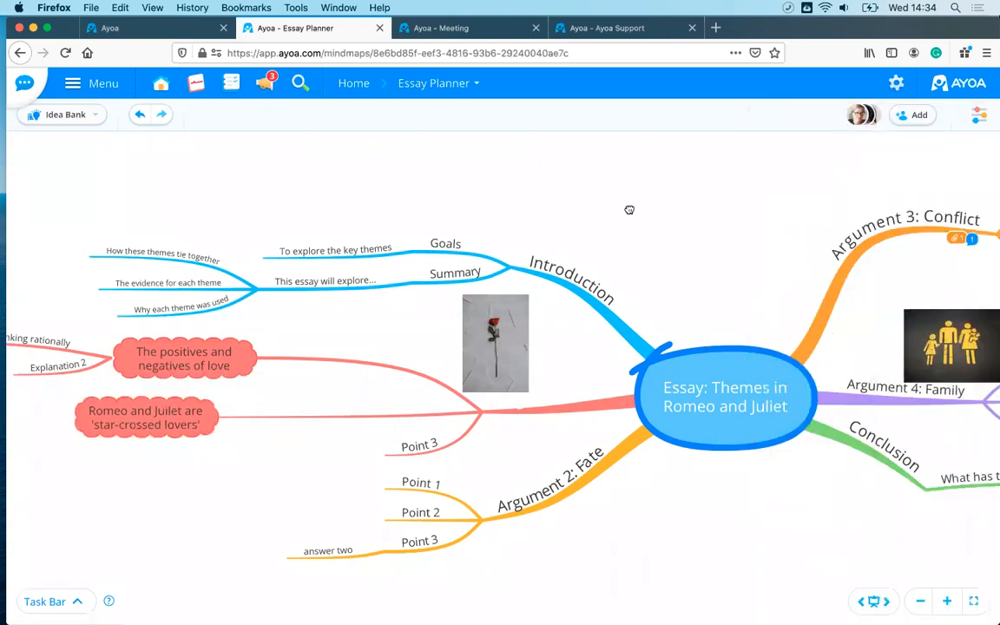
Switch the Essay Planner mind map from the organic layout to the Radial Map view.
click(978, 115)
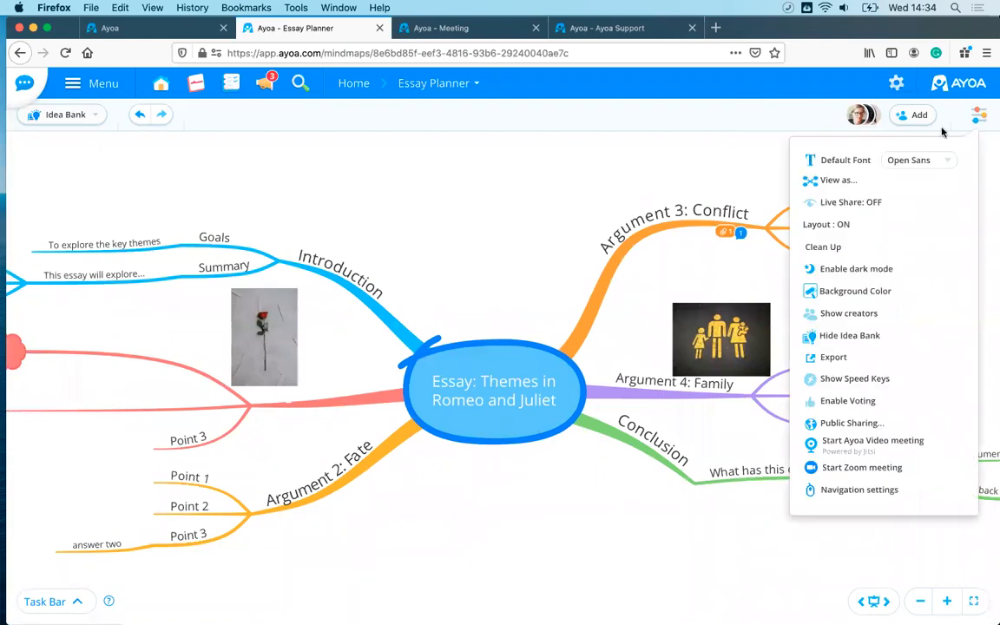
click(835, 181)
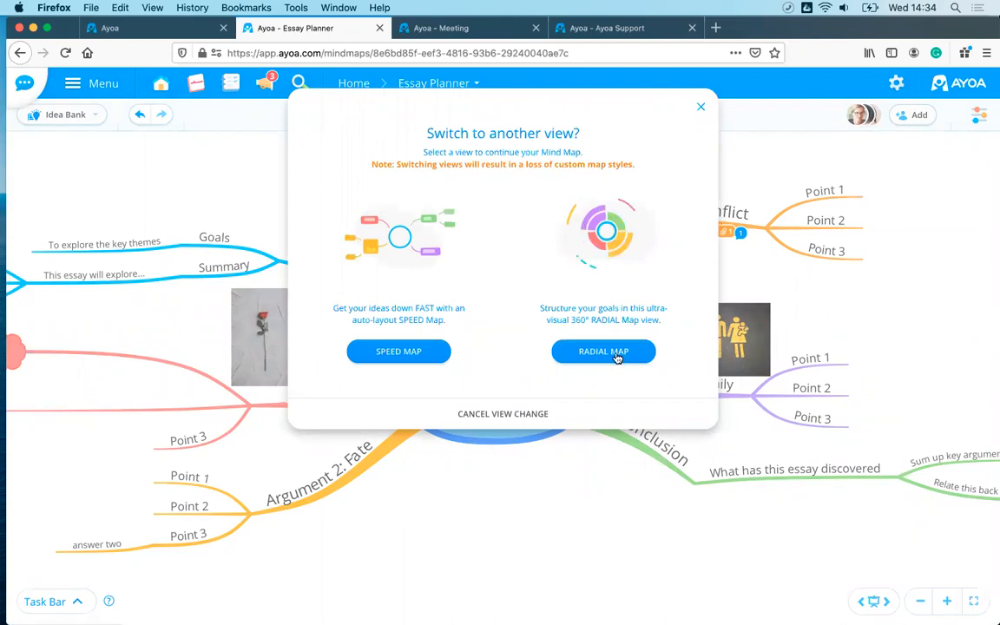
click(618, 356)
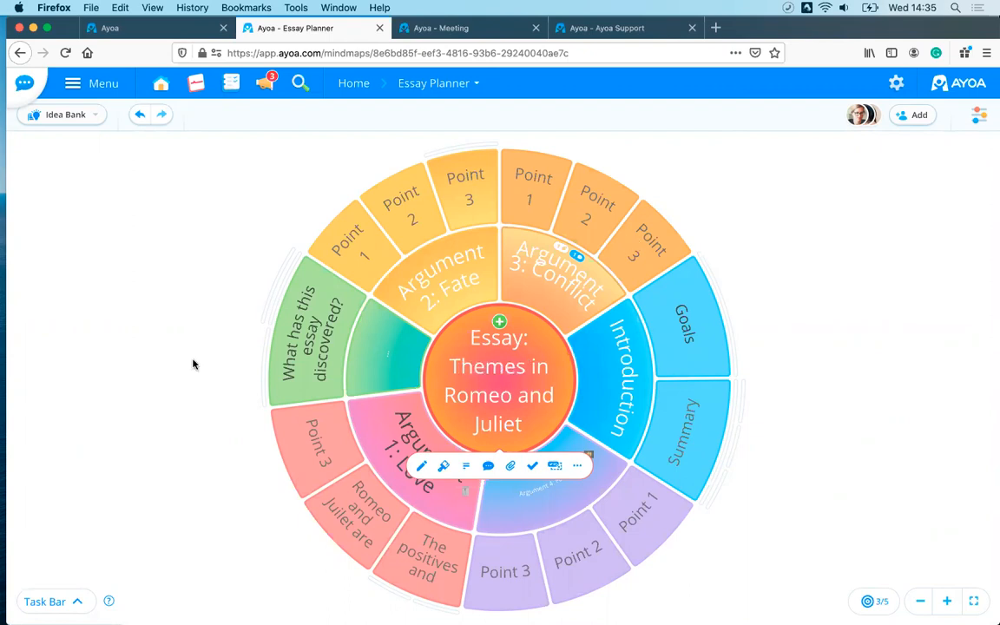
Change the Essay Planner mind map from the radial layout back to the Speed Map view.
click(980, 121)
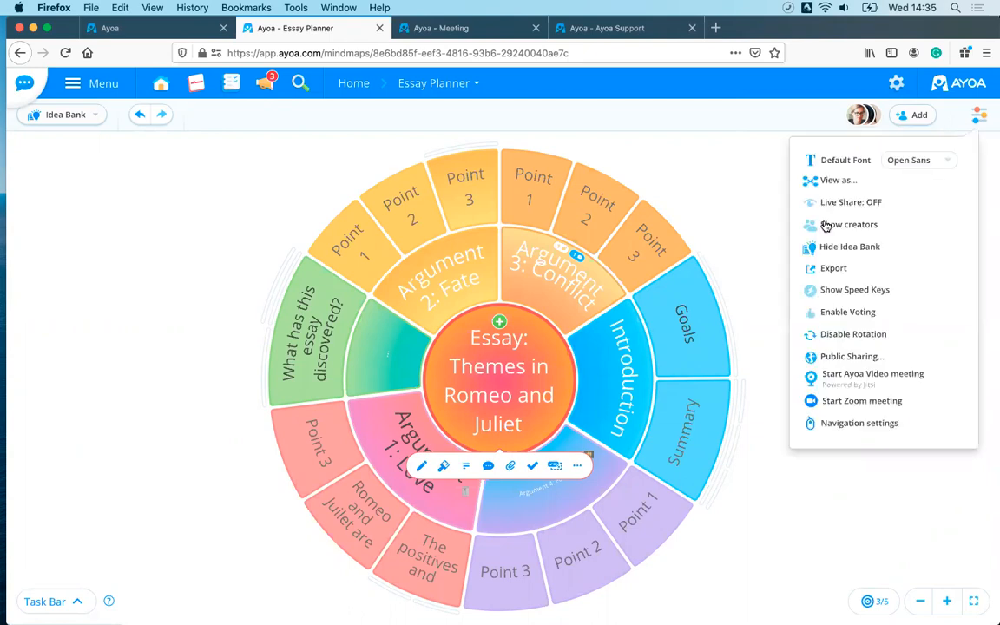
click(829, 180)
click(439, 354)
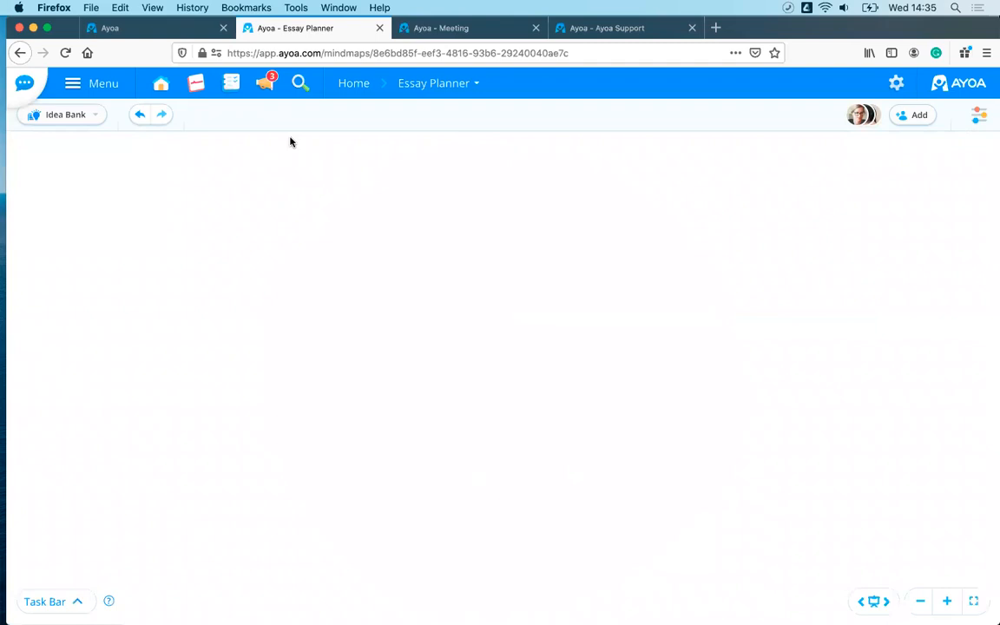
Return to the new mind map options and browse the available mind map templates.
click(158, 29)
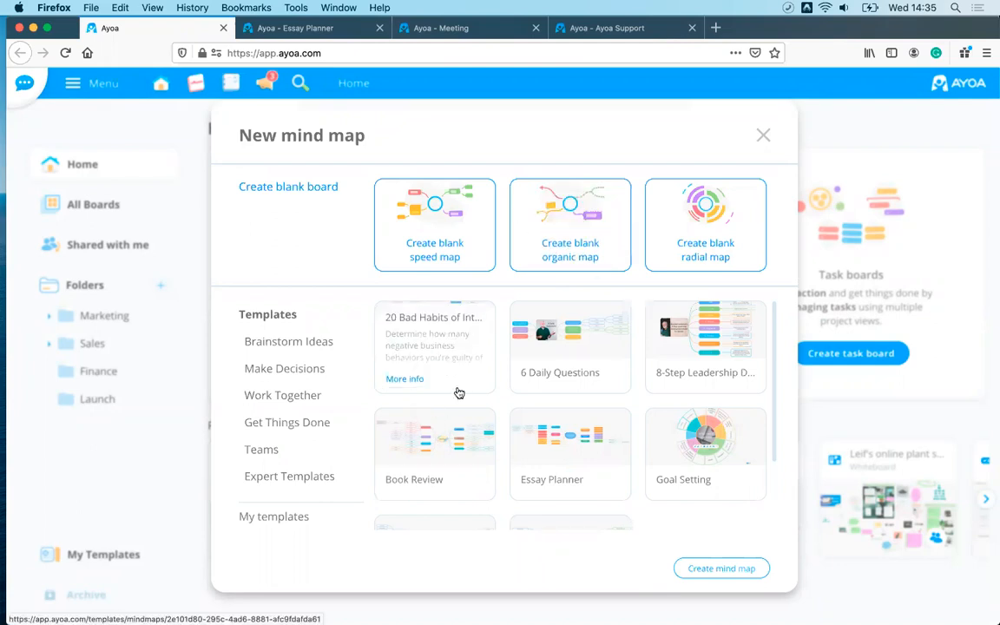
scroll(458, 396, down, 2)
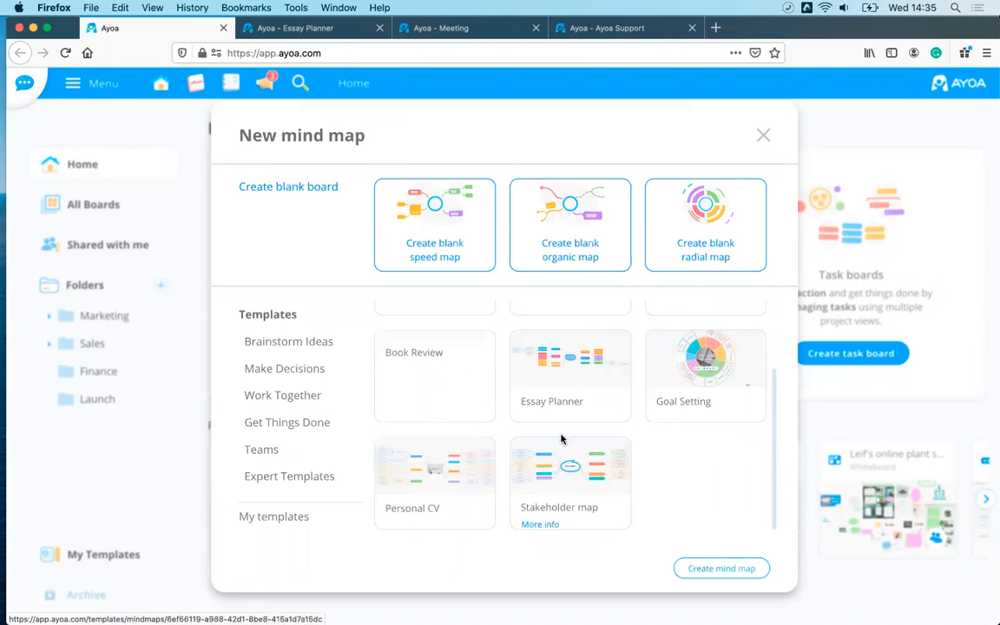
scroll(507, 396, up, 2)
scroll(674, 465, down, 2)
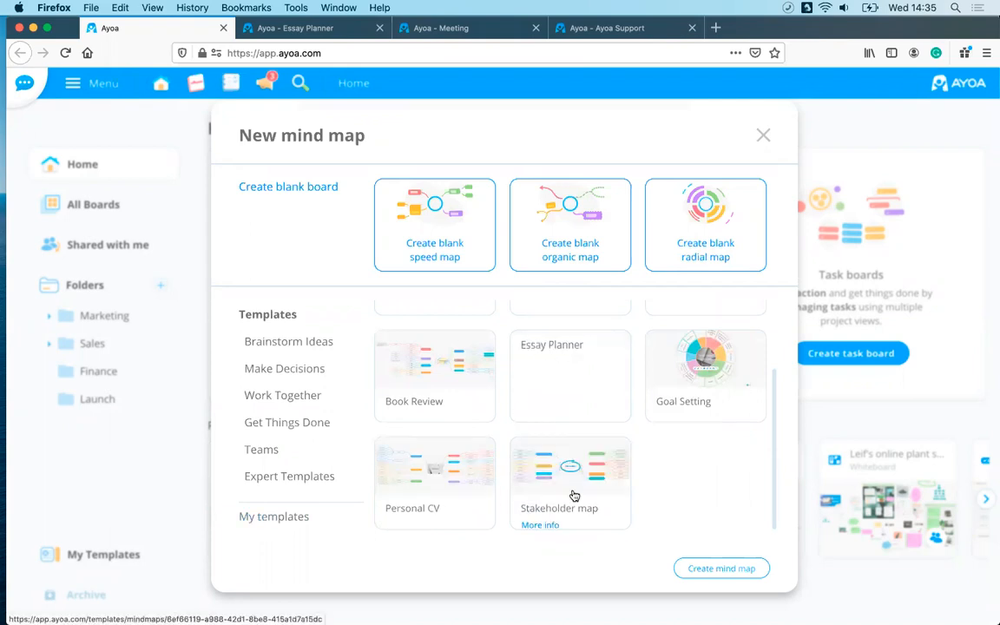
scroll(578, 496, up, 2)
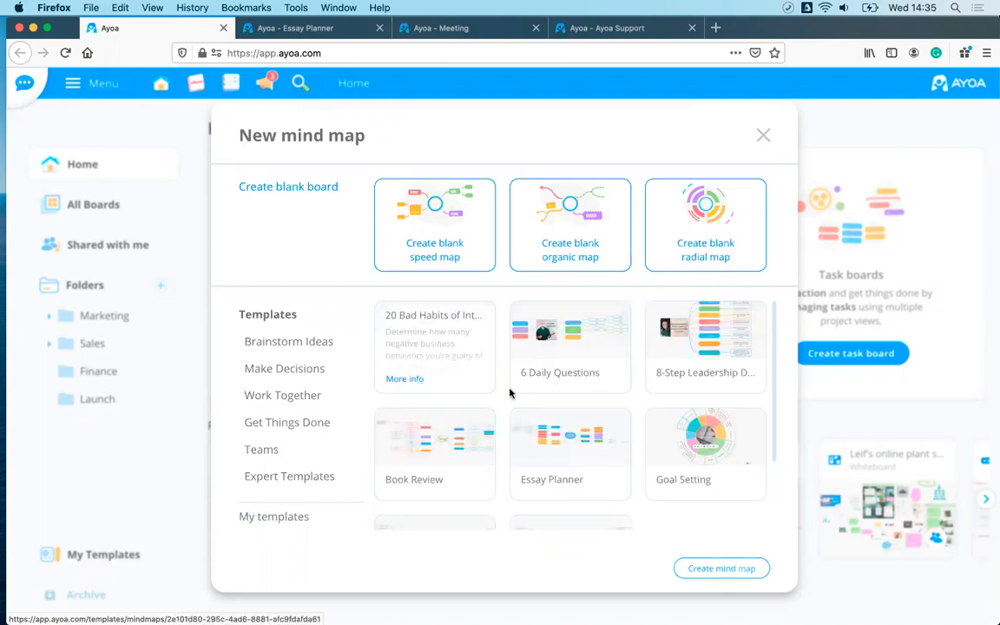
scroll(647, 469, down, 3)
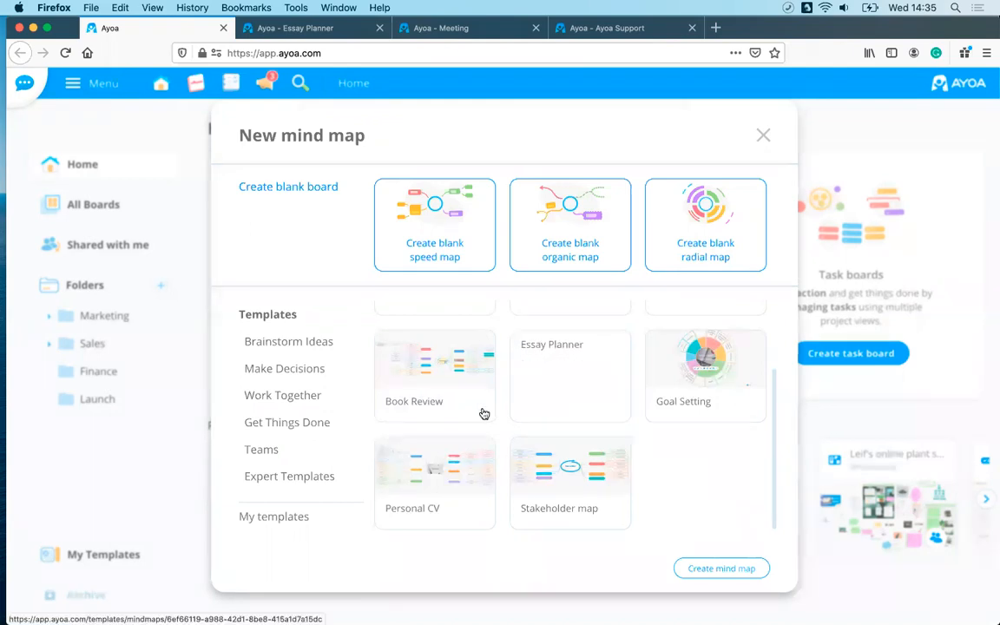
Look through the built-in mind map templates and the saved personal templates, ending on the general template category.
scroll(622, 484, up, 3)
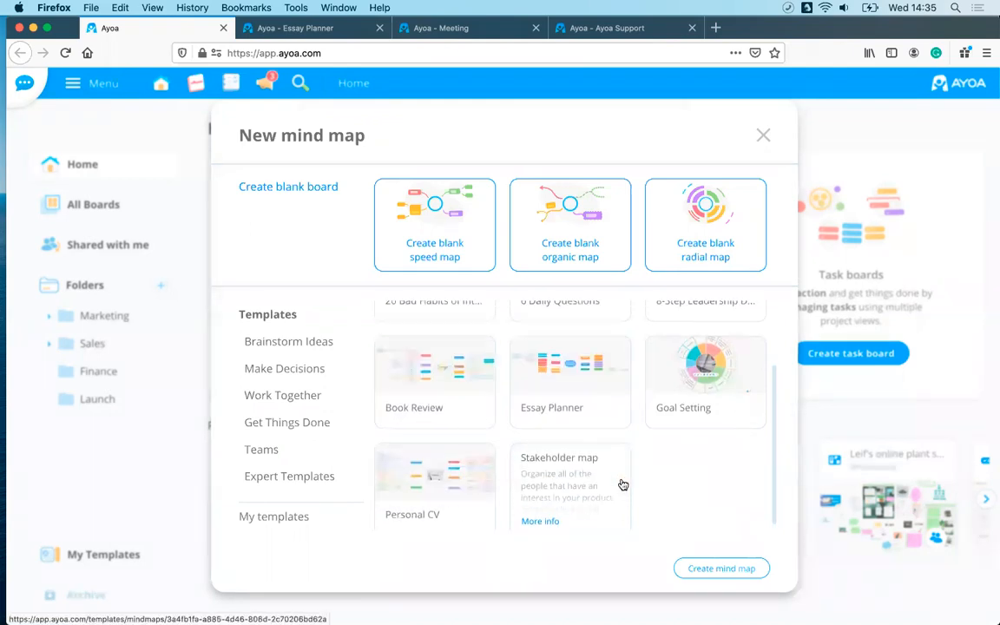
scroll(598, 459, down, 3)
scroll(720, 467, up, 2)
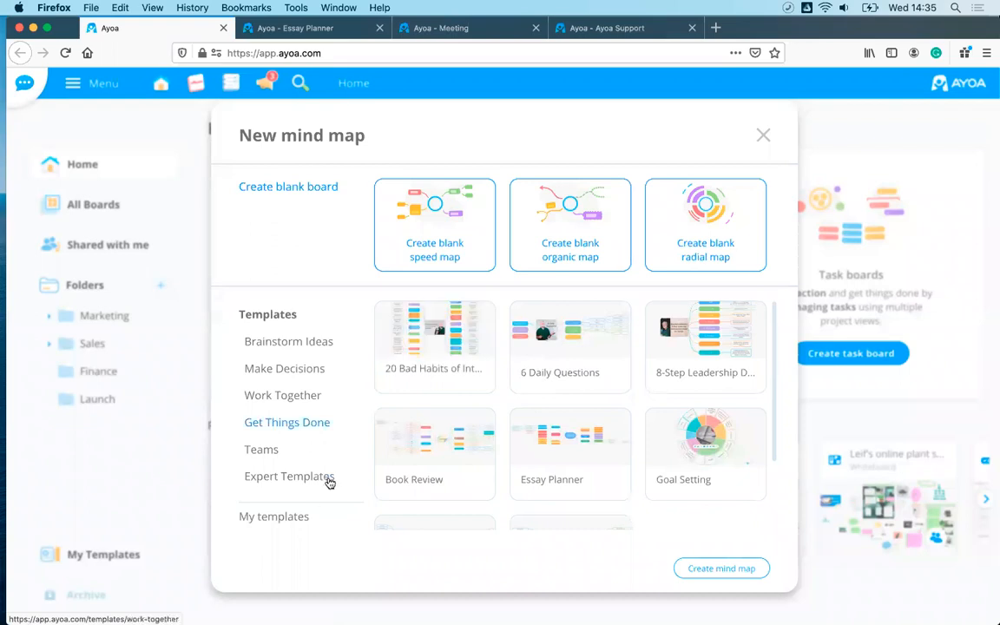
click(285, 522)
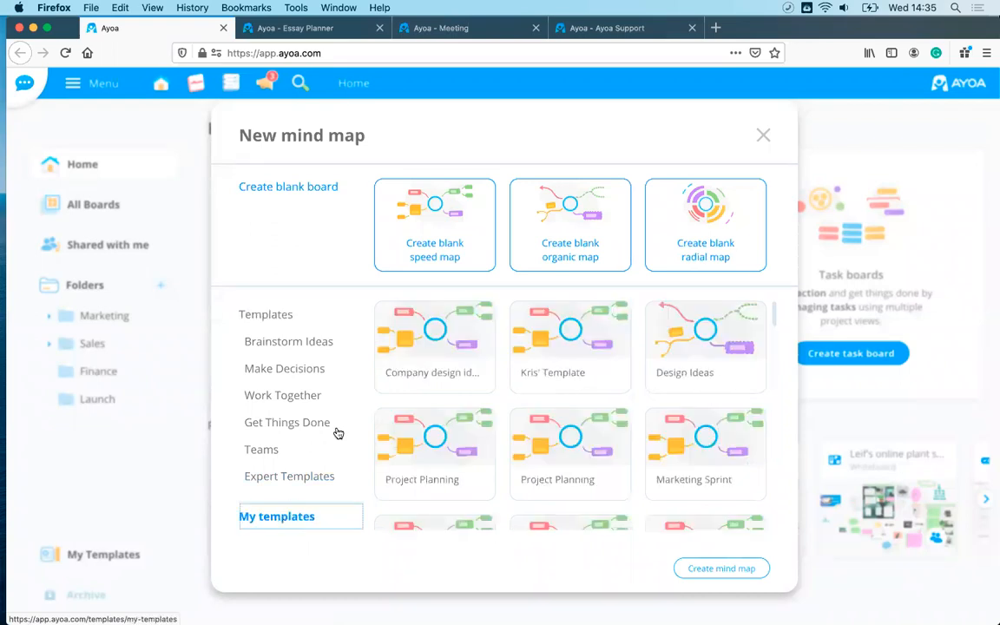
scroll(589, 444, down, 5)
scroll(589, 444, up, 5)
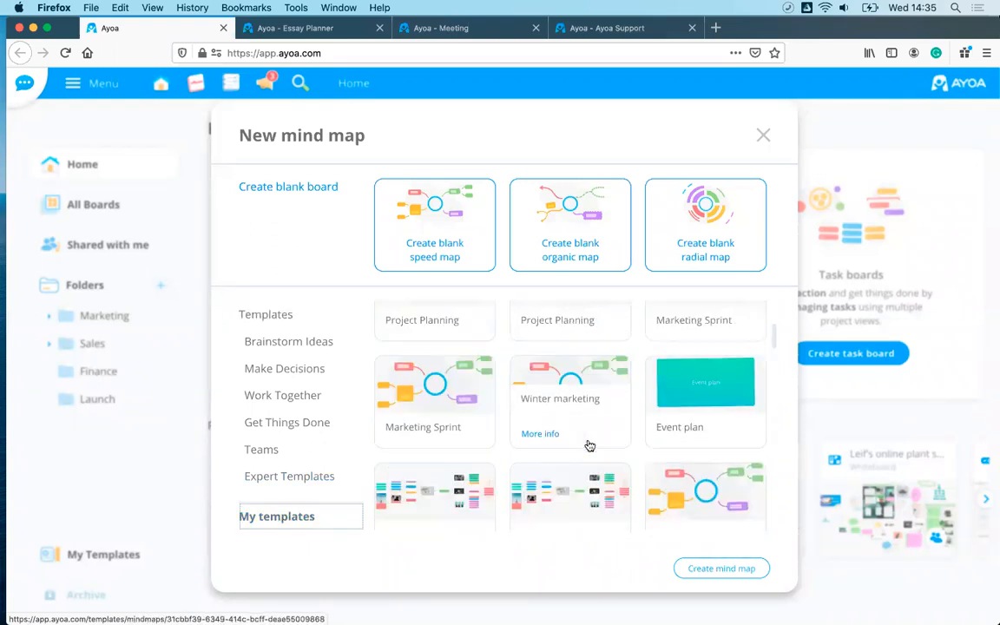
scroll(412, 361, down, 1)
scroll(412, 361, down, 1)
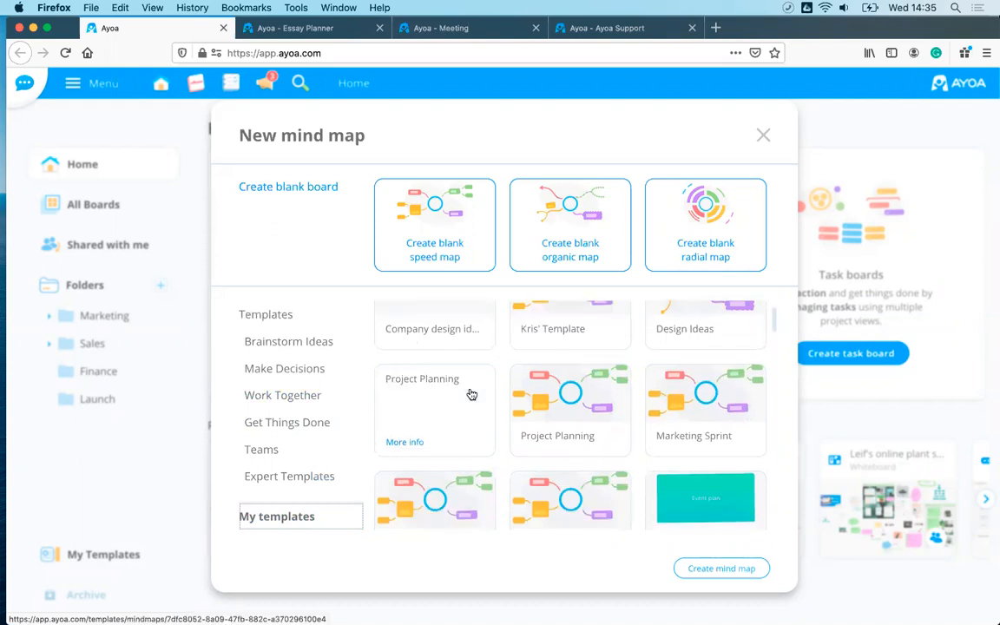
click(258, 316)
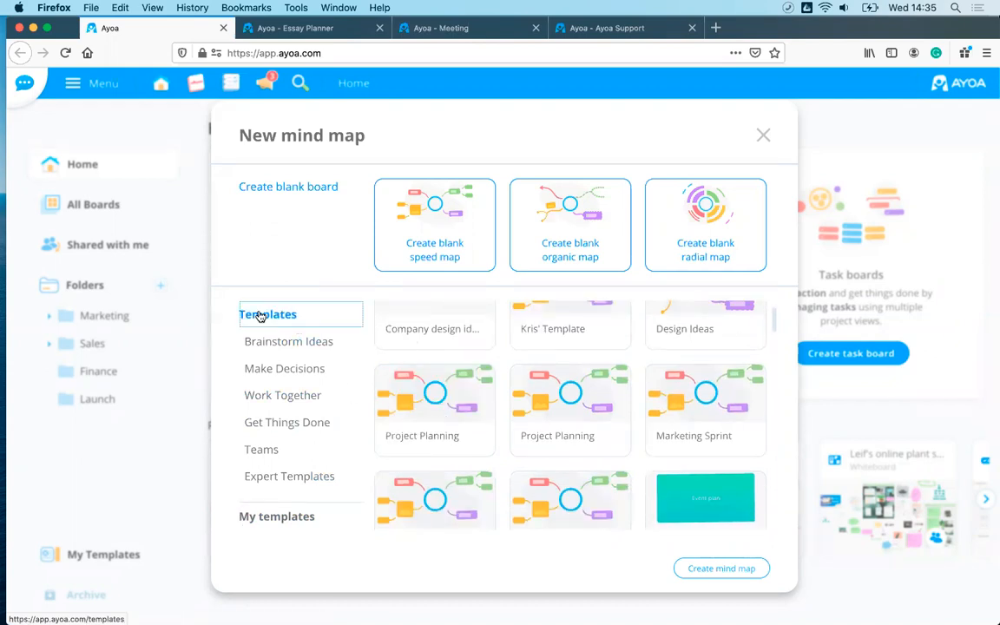
Start a blank organic map and name it "How to mind map".
click(565, 239)
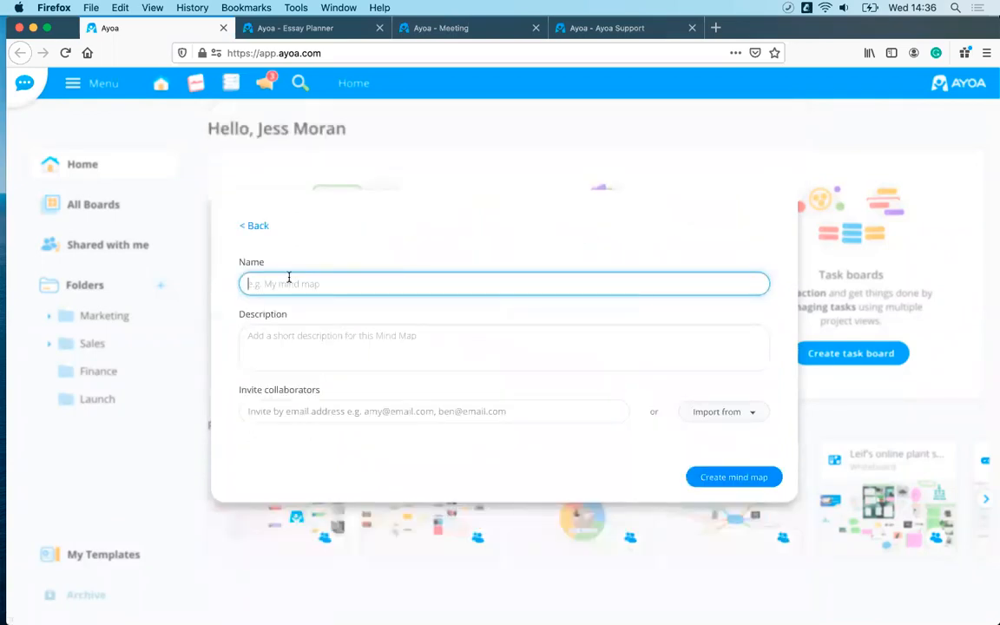
key(Tab)
text(how)
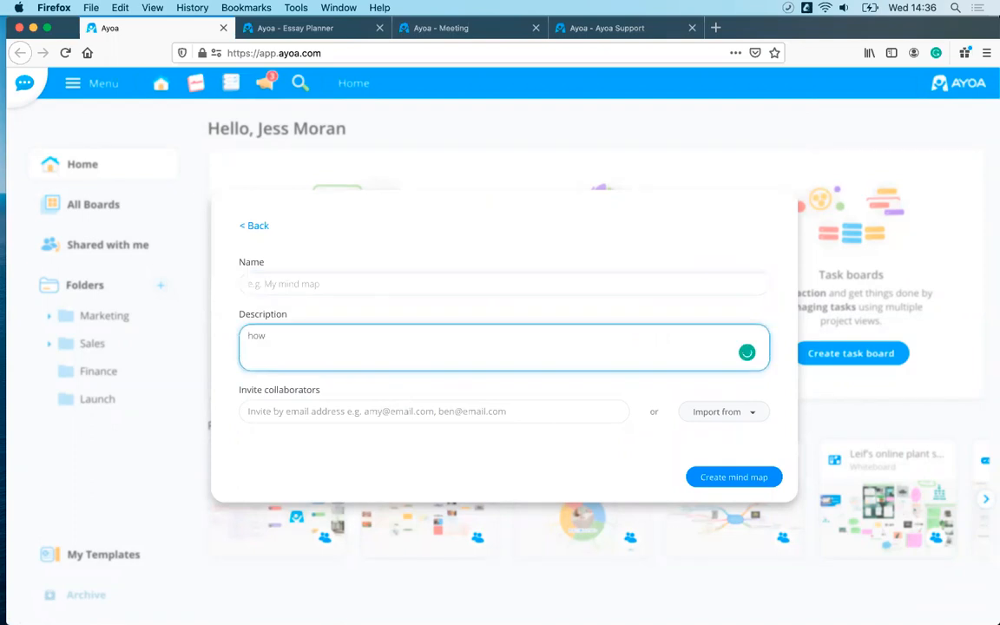
click(302, 290)
text(How)
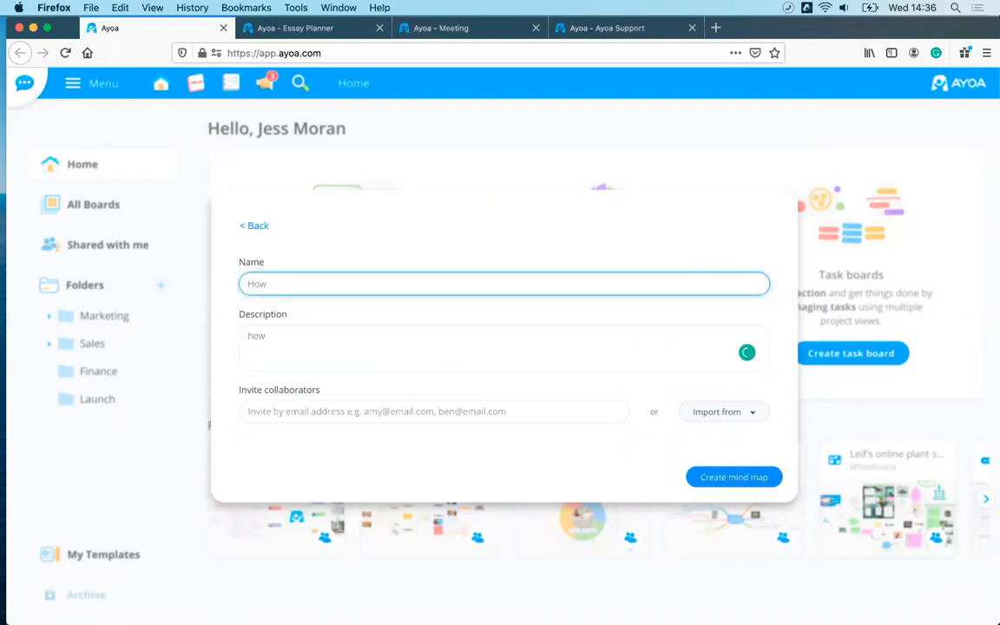
text( to mind map)
Replace the stray text in the new map's description with "learning how to mind map".
double_click(257, 337)
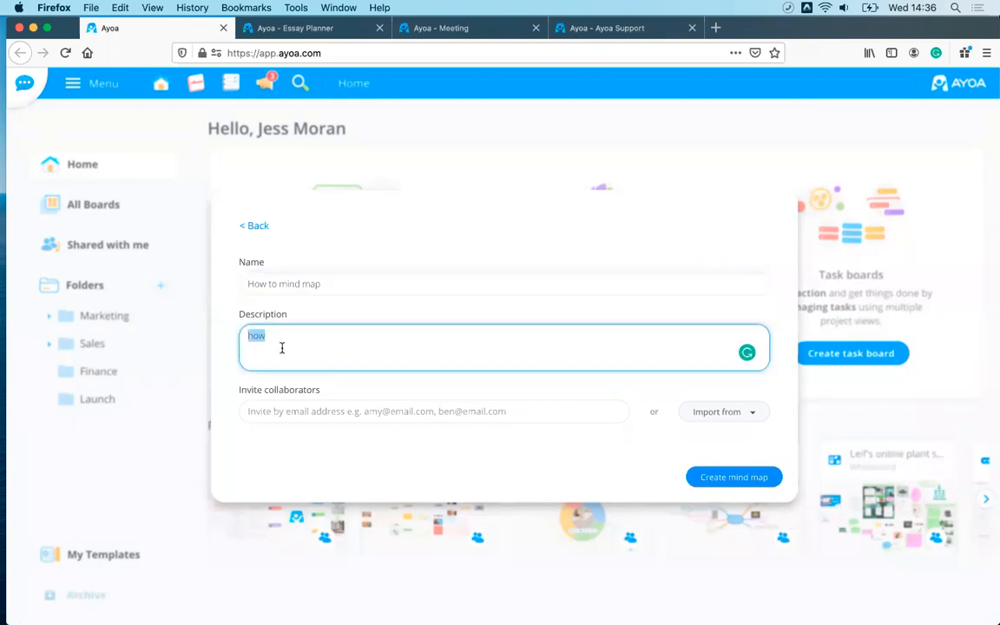
key(BackSpace)
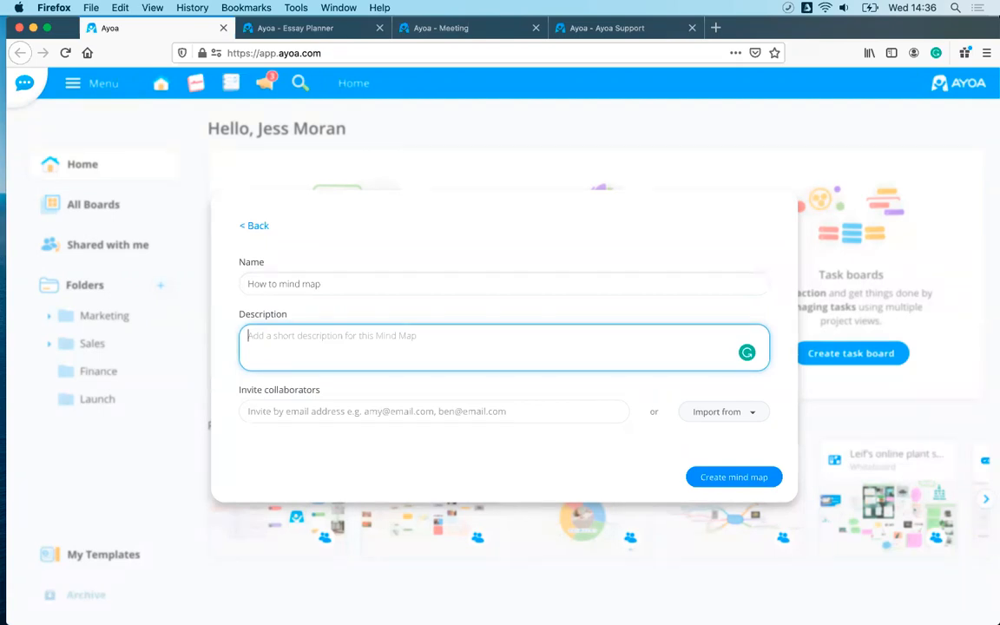
text(learning how to mind map)
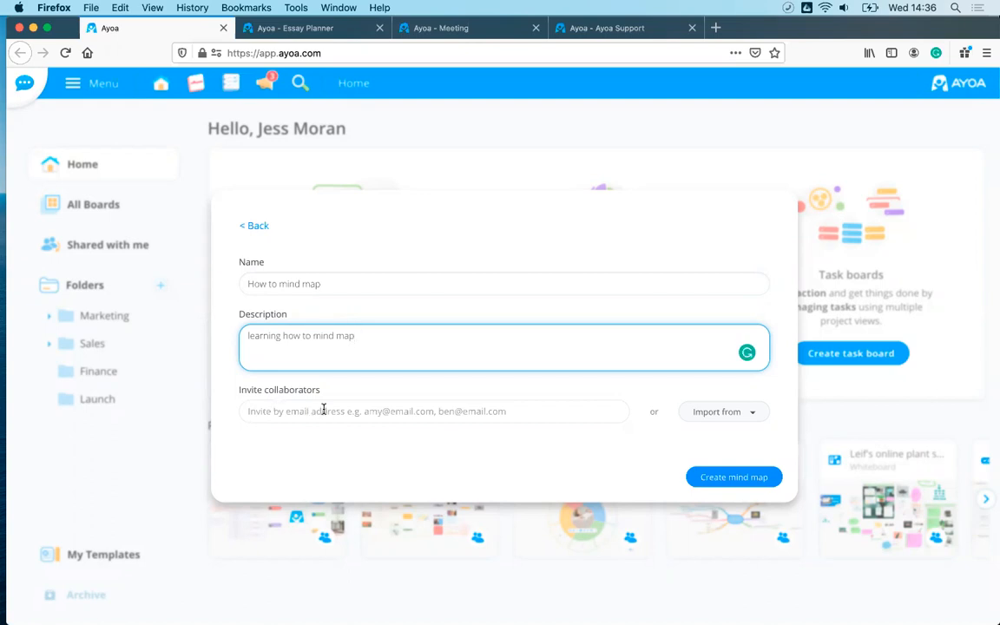
Invite two collaborators from the contacts to the new mind map.
click(323, 411)
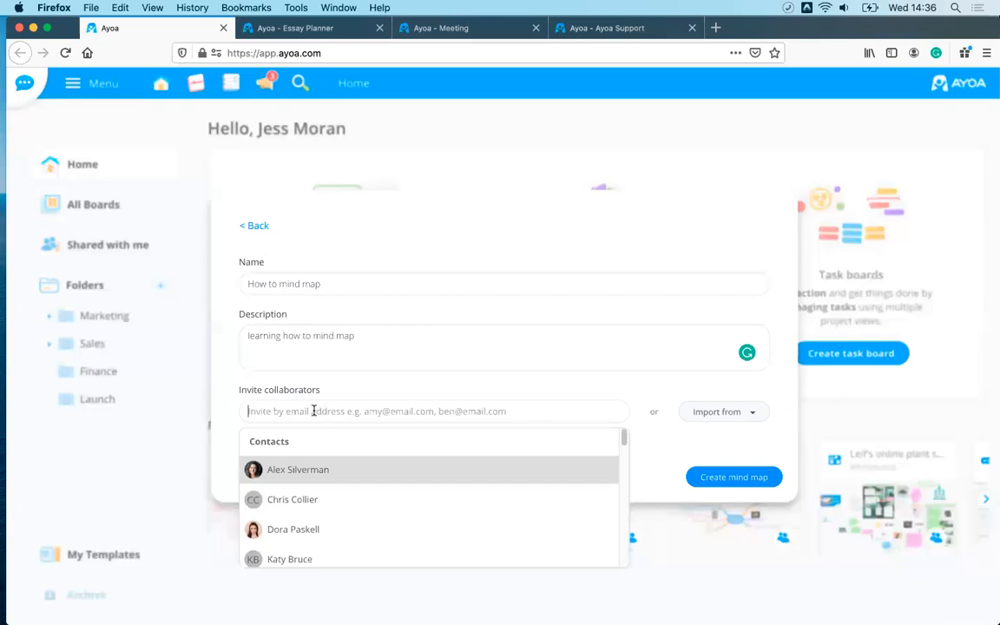
click(297, 469)
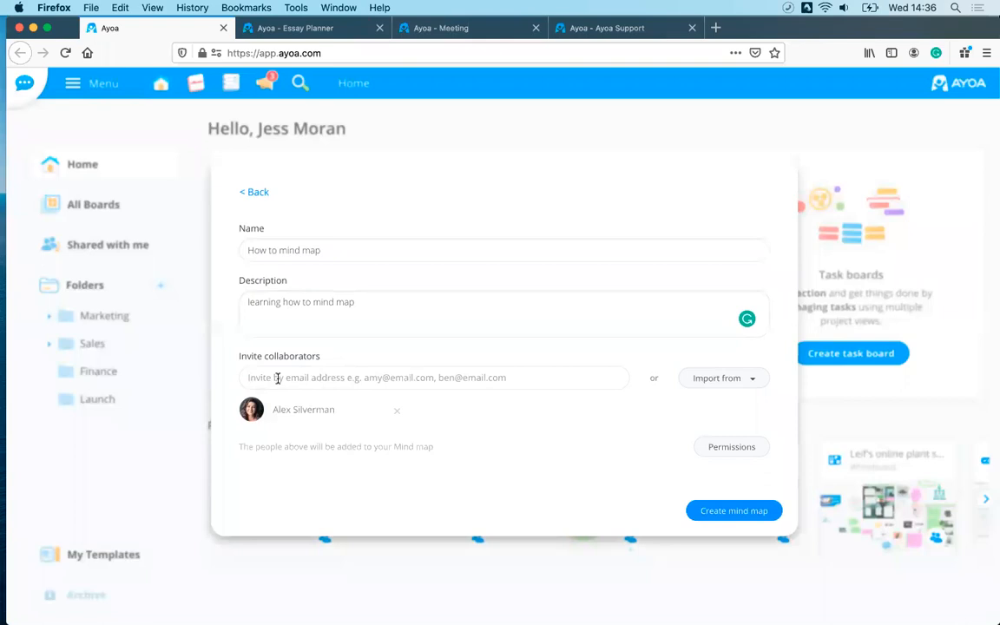
text(fo)
key(BackSpace)
key(BackSpace)
text(f)
key(BackSpace)
text(dor)
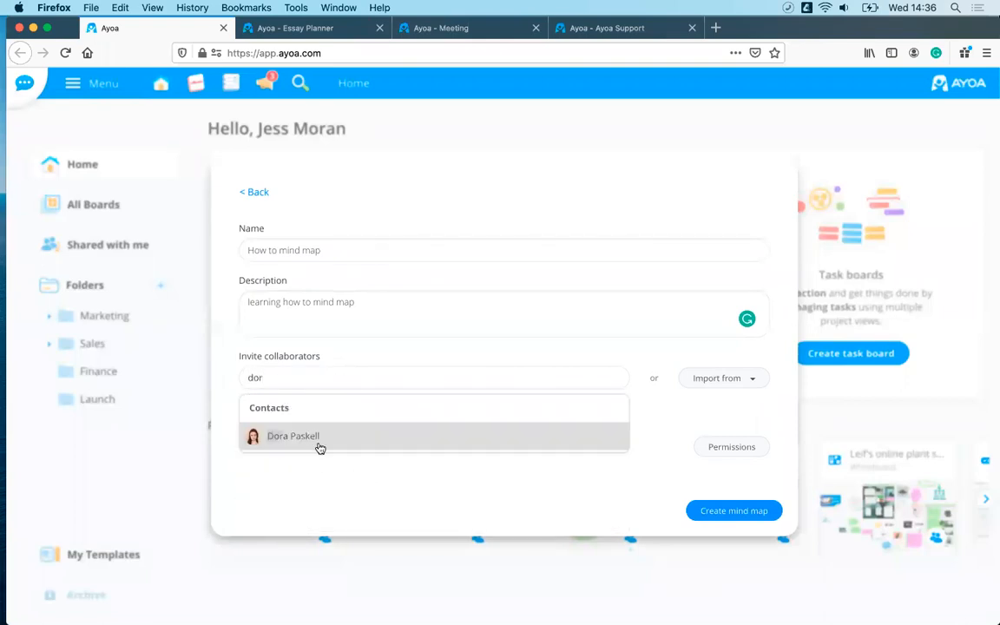
click(320, 445)
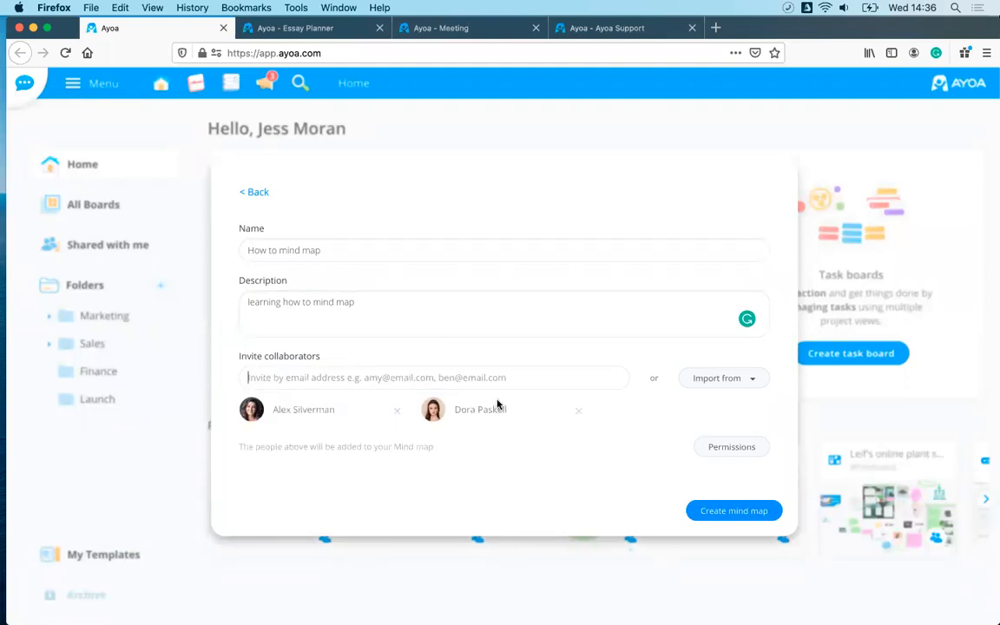
Set the second collaborator's permission to Read Only, keep the first at Default, and create the mind map.
click(721, 451)
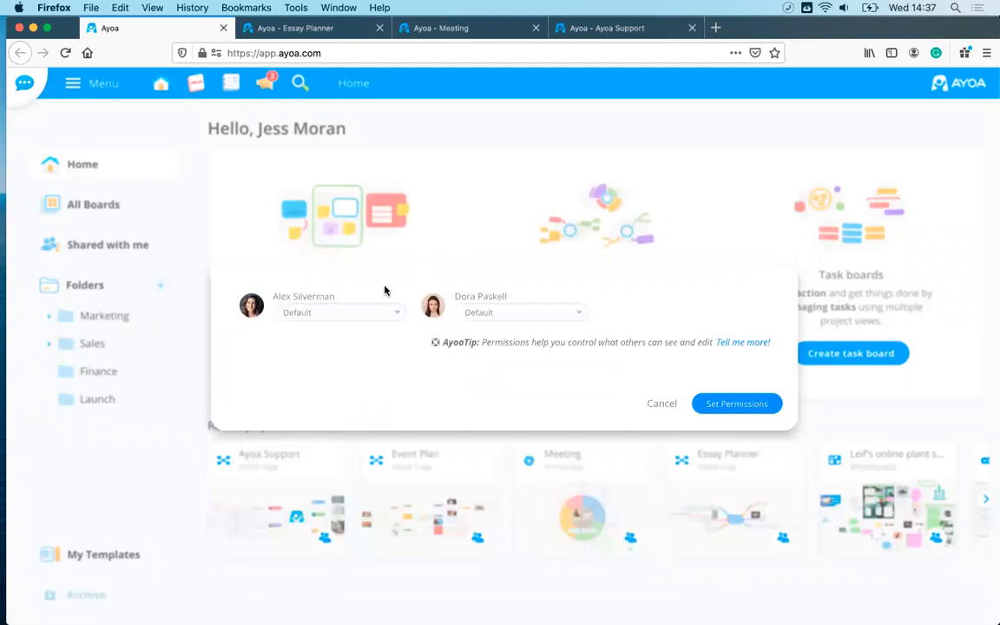
click(484, 311)
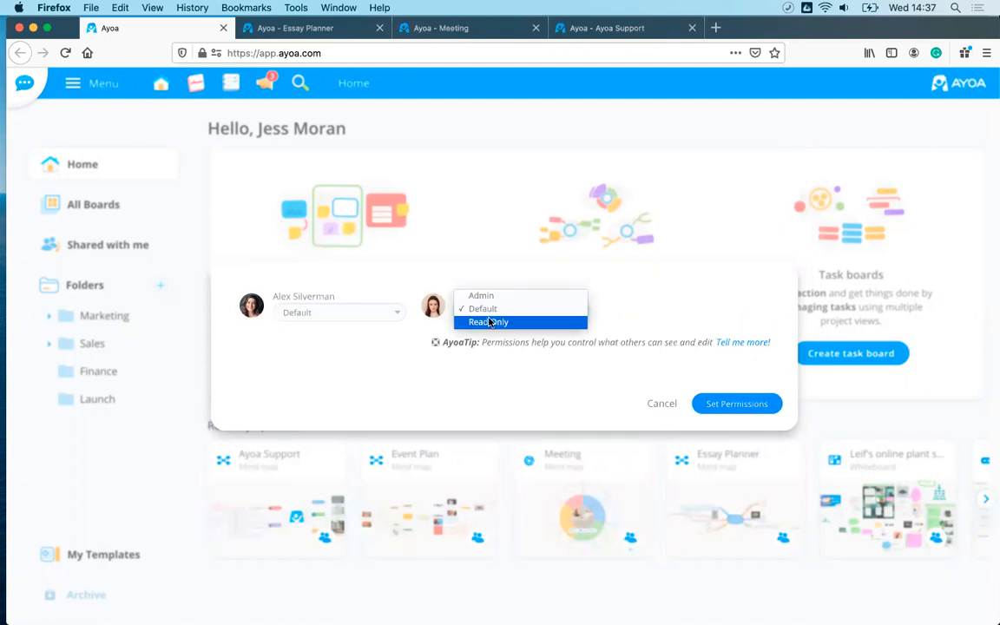
click(489, 322)
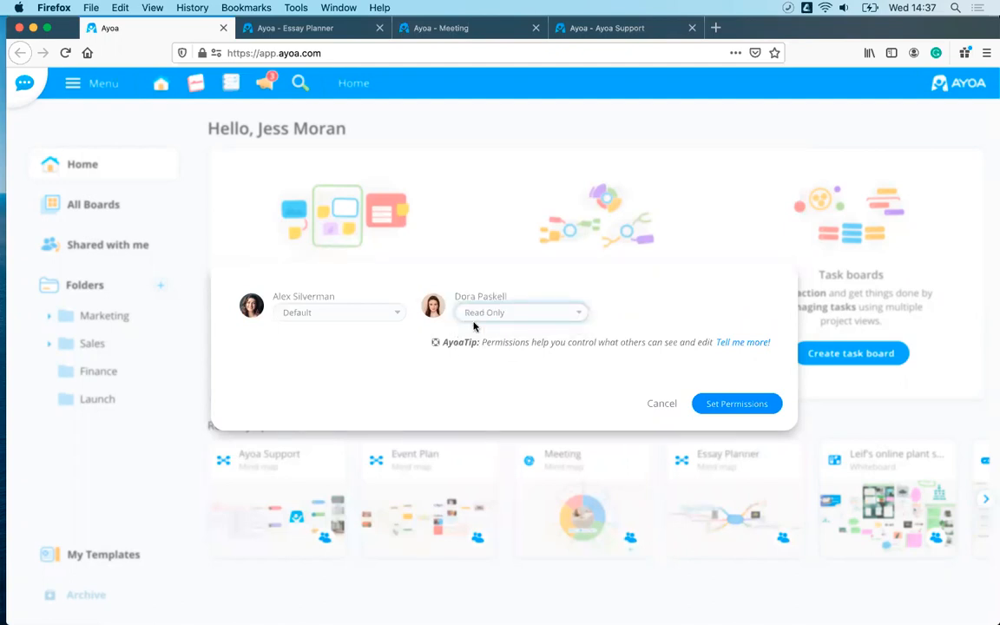
click(341, 313)
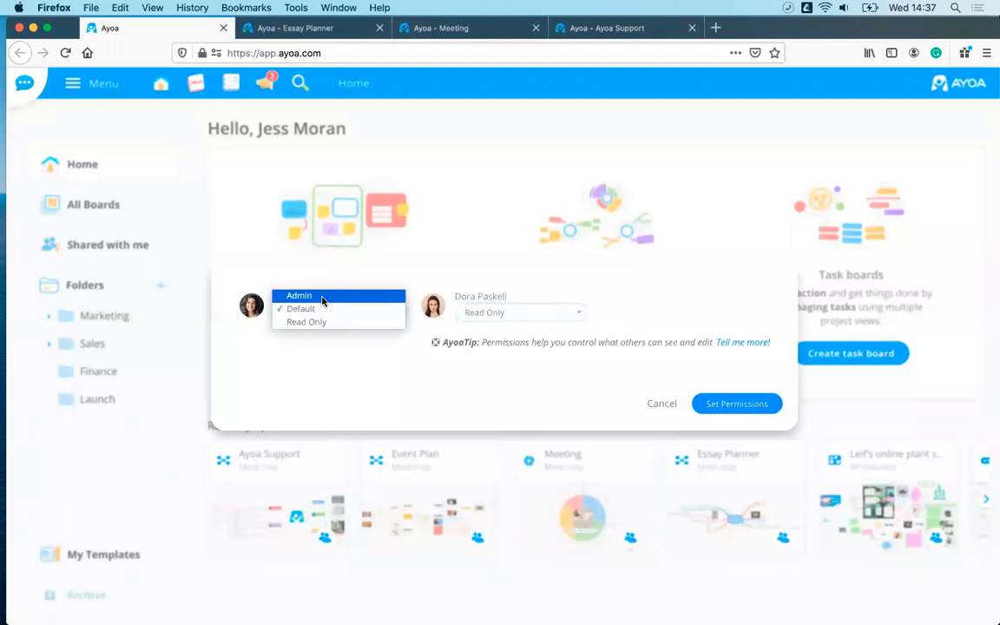
click(326, 309)
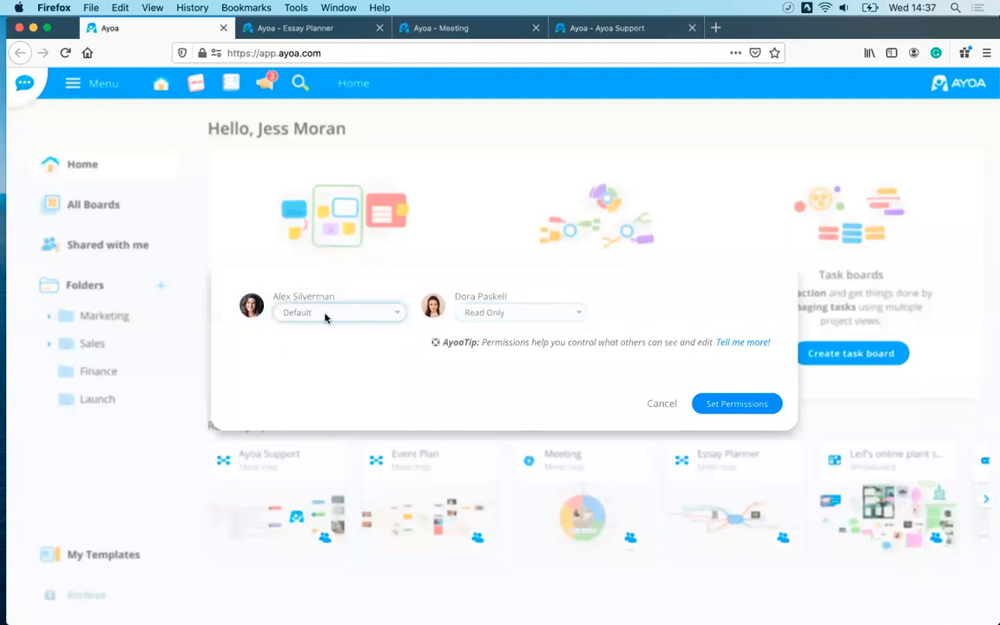
click(742, 405)
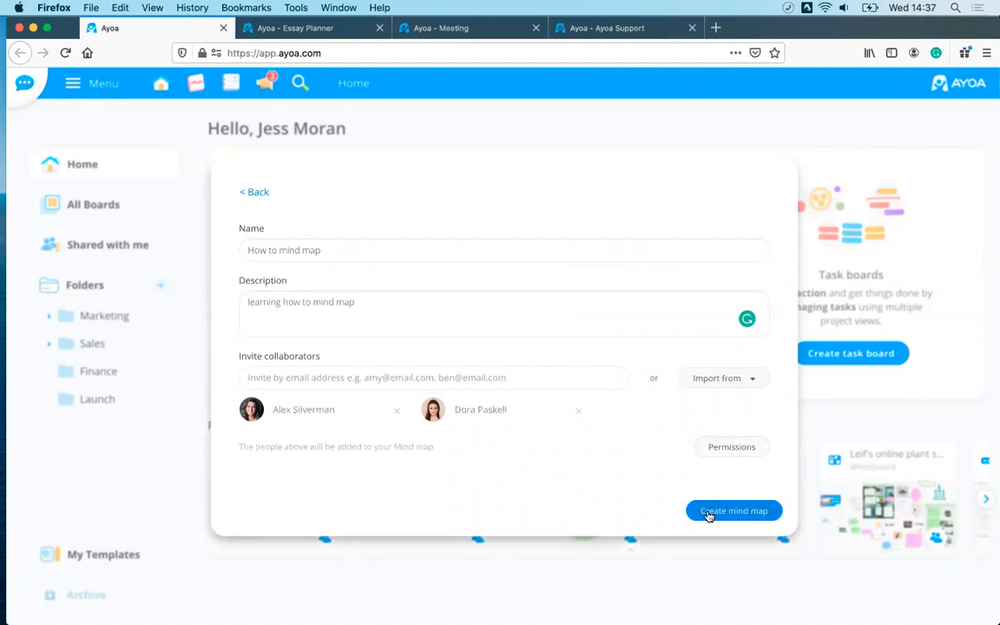
click(739, 512)
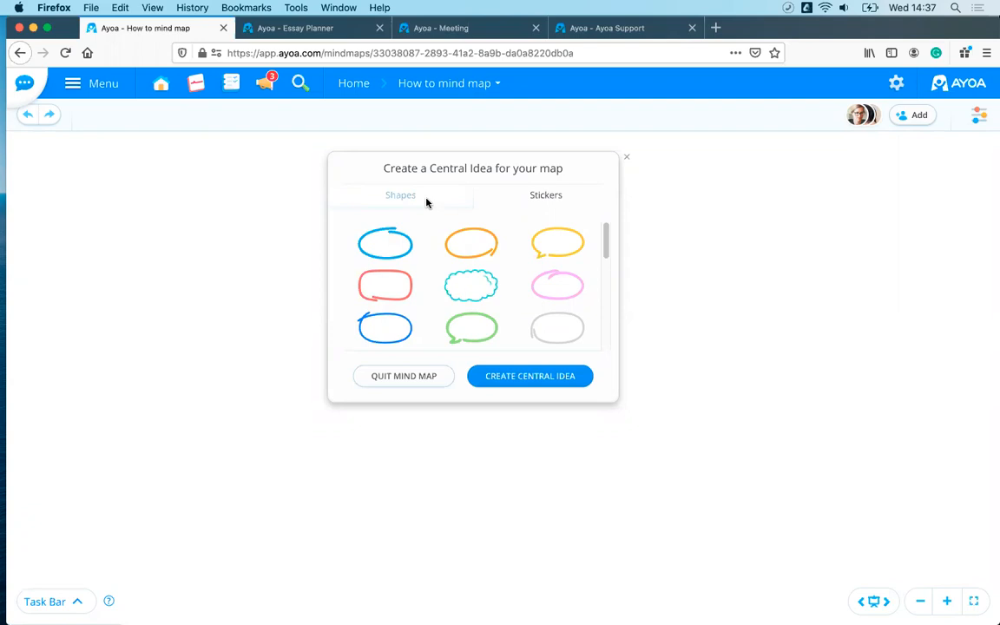
Try several outlined oval and speech-bubble stickers for the central idea and look through the whole sticker gallery.
click(370, 232)
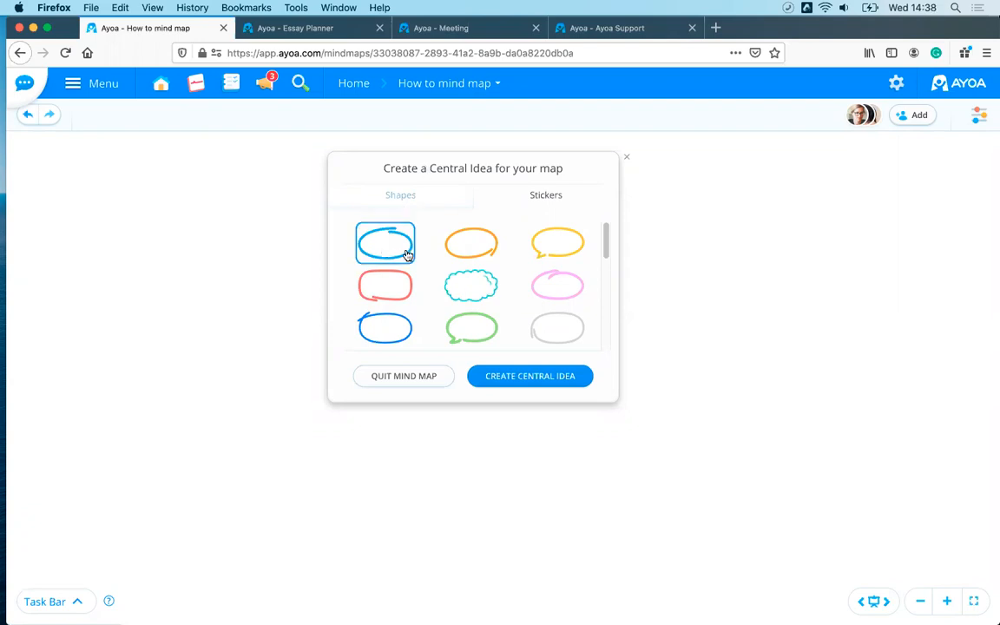
click(481, 239)
click(544, 254)
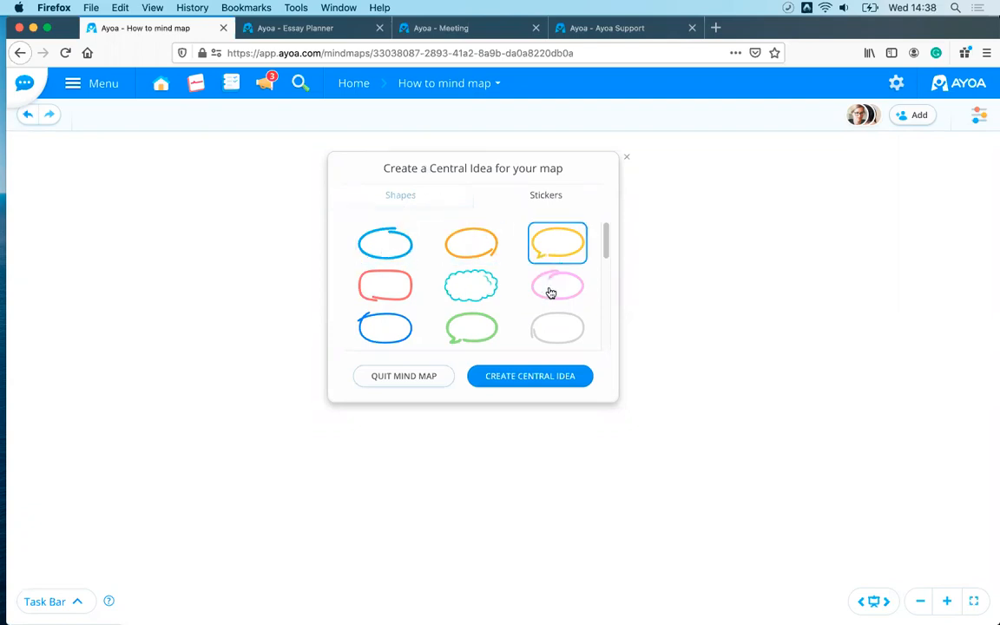
click(550, 293)
scroll(550, 293, down, 5)
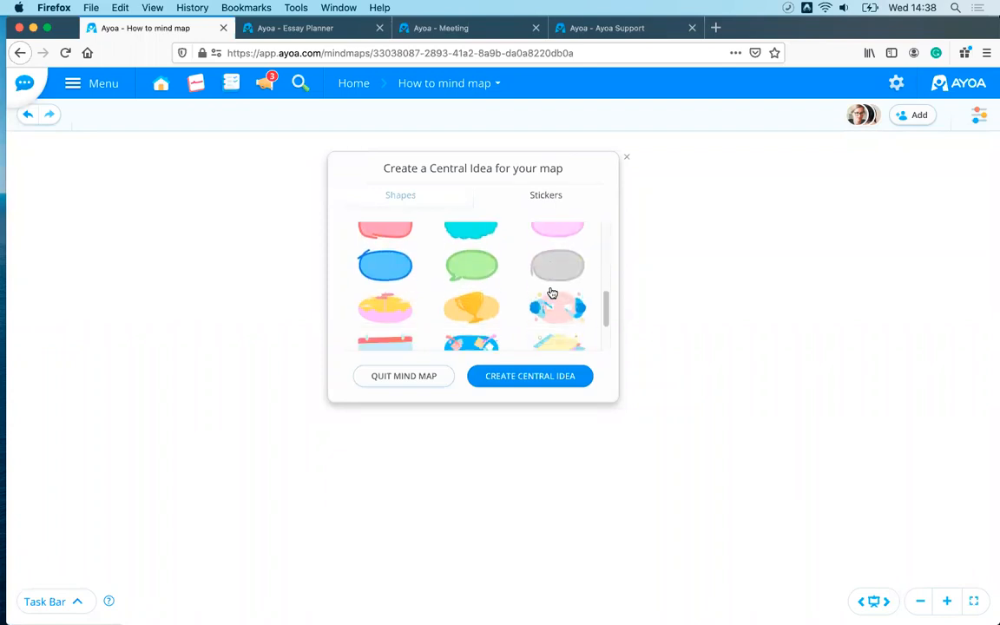
scroll(551, 293, up, 5)
scroll(550, 293, down, 8)
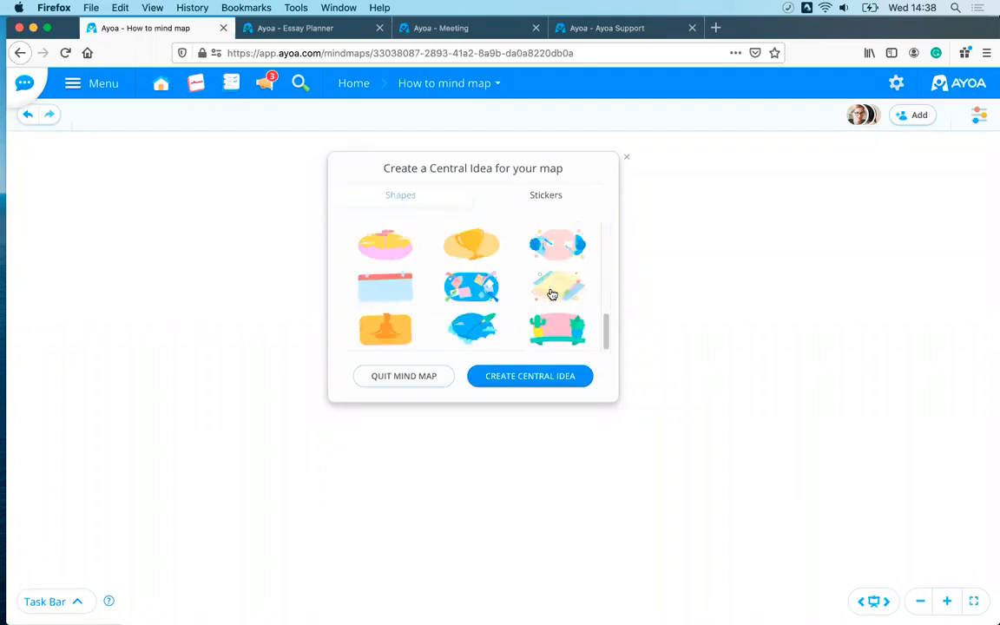
scroll(390, 260, up, 8)
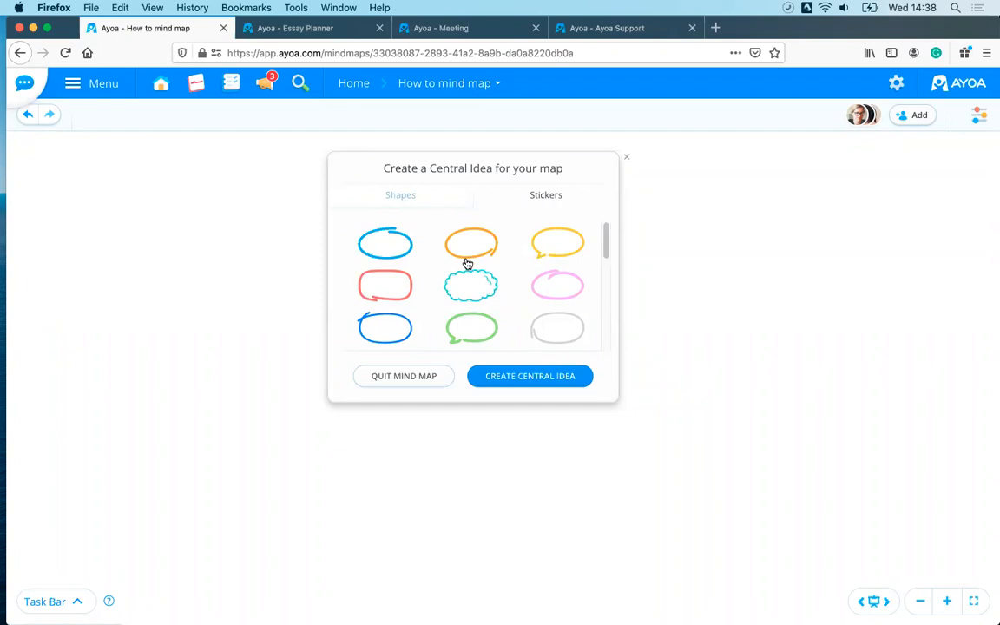
click(396, 246)
scroll(498, 278, down, 5)
scroll(496, 283, up, 5)
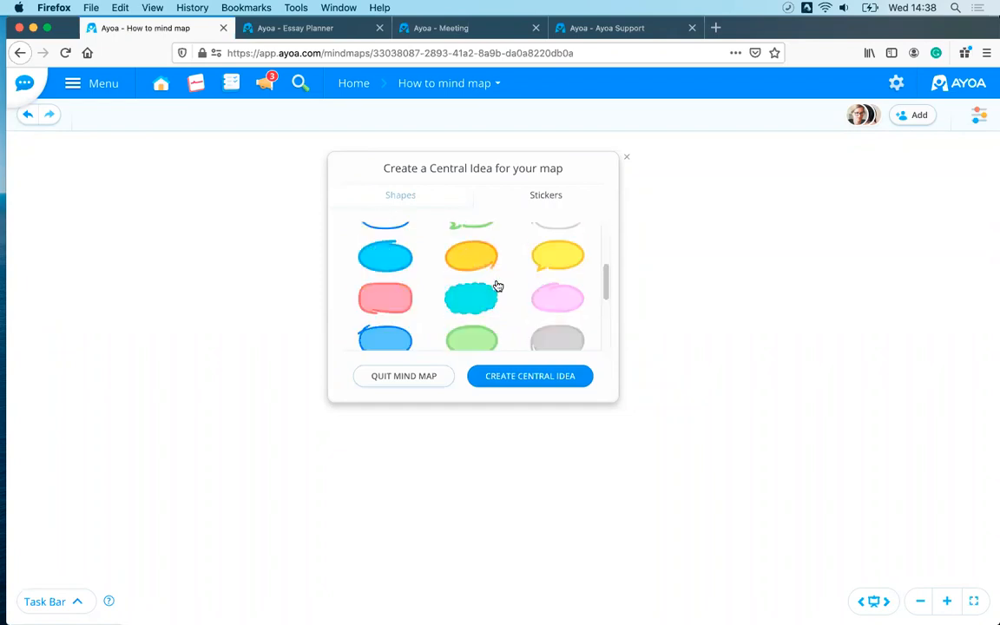
Switch the central idea to the plain shapes and choose a curved-edge rounded rectangle in solid coral red.
click(394, 194)
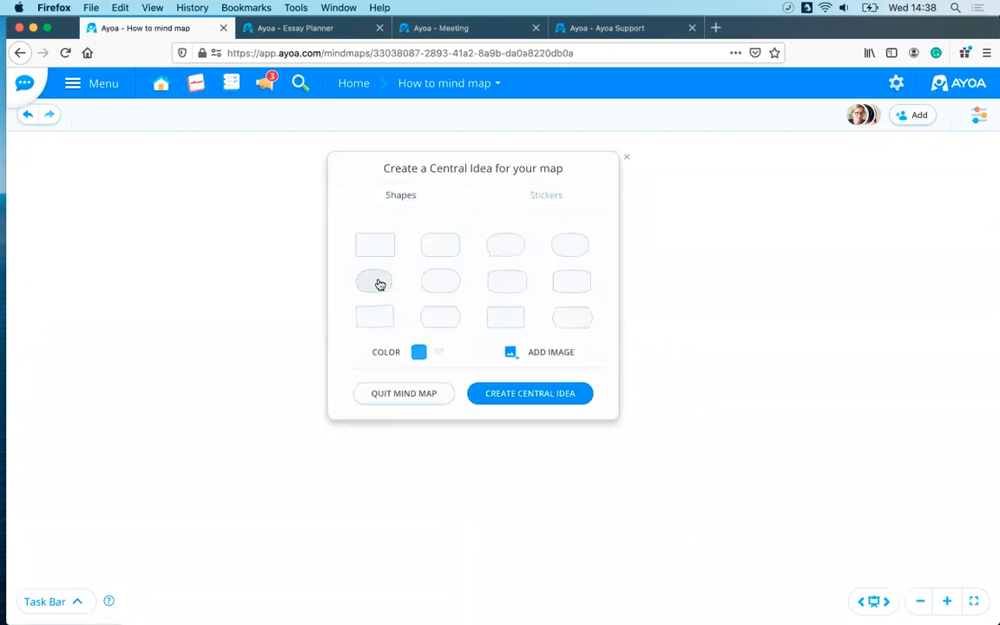
click(395, 195)
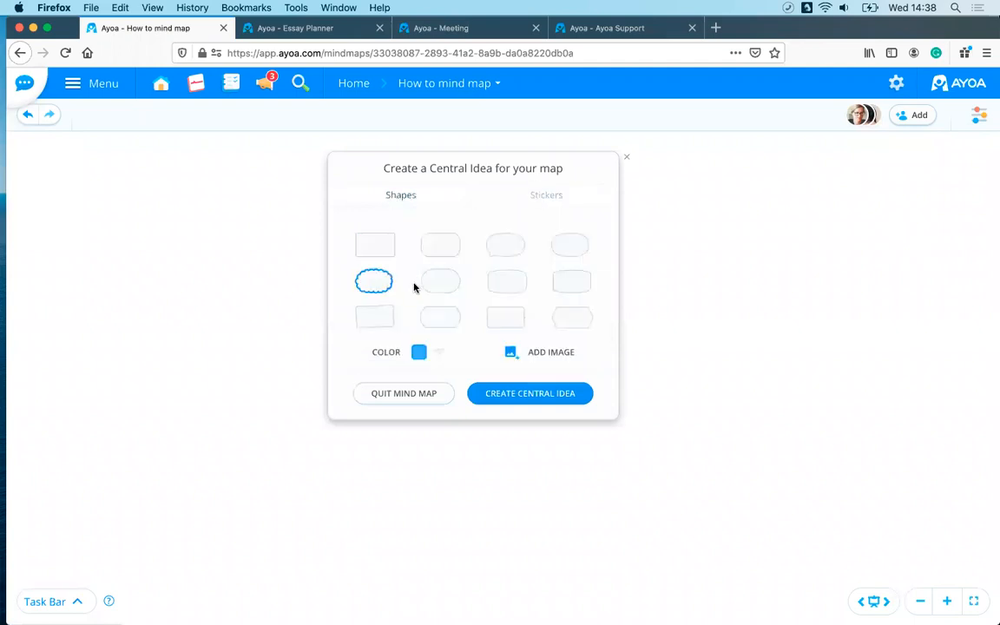
click(437, 351)
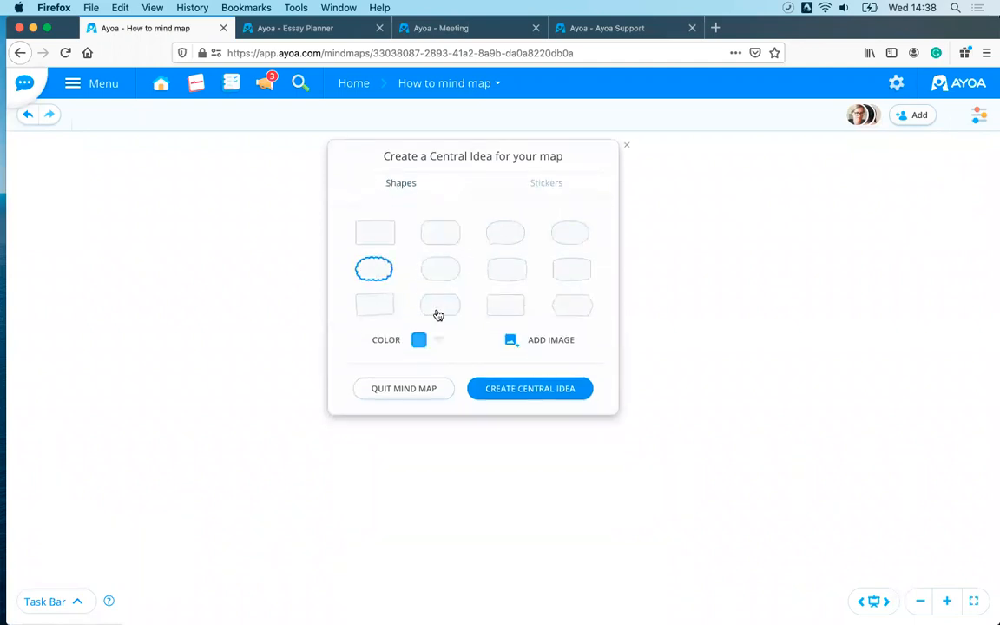
click(482, 382)
click(427, 271)
click(509, 276)
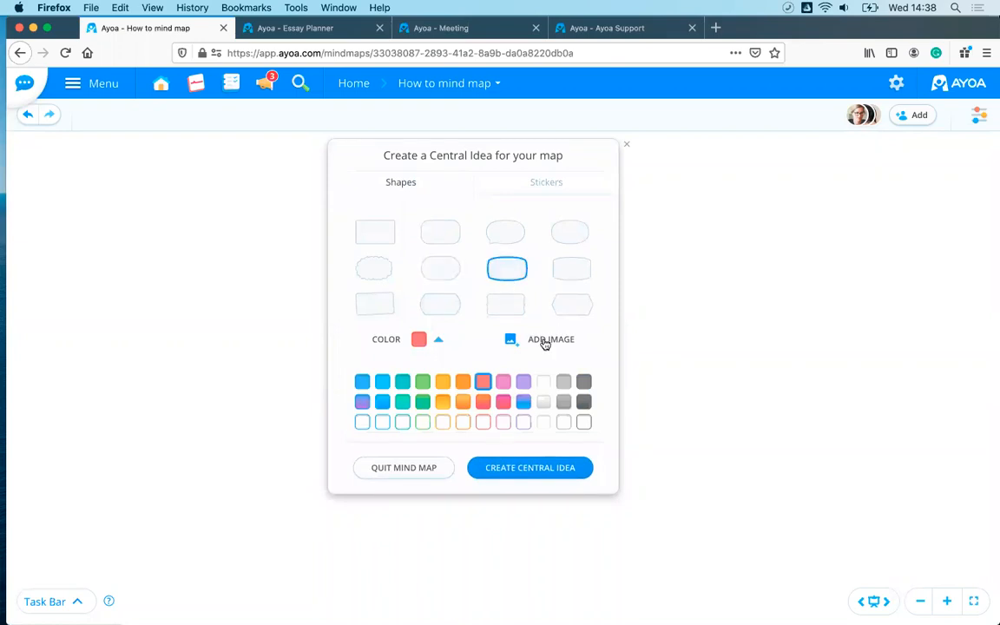
Add a royalty-free web image of white clouds, found by searching for "sky", to the central idea and create it.
click(545, 344)
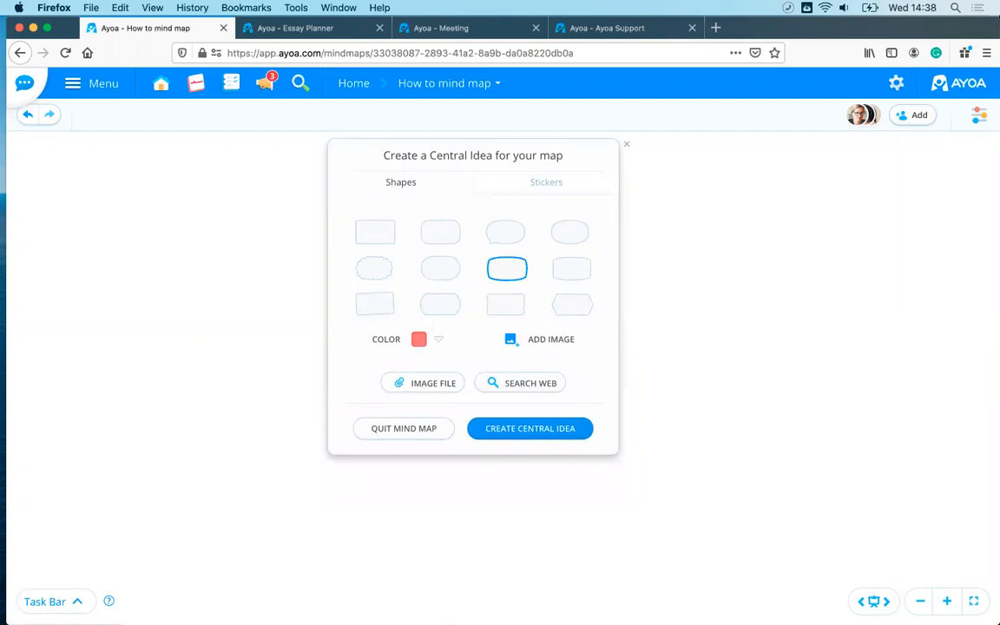
click(527, 385)
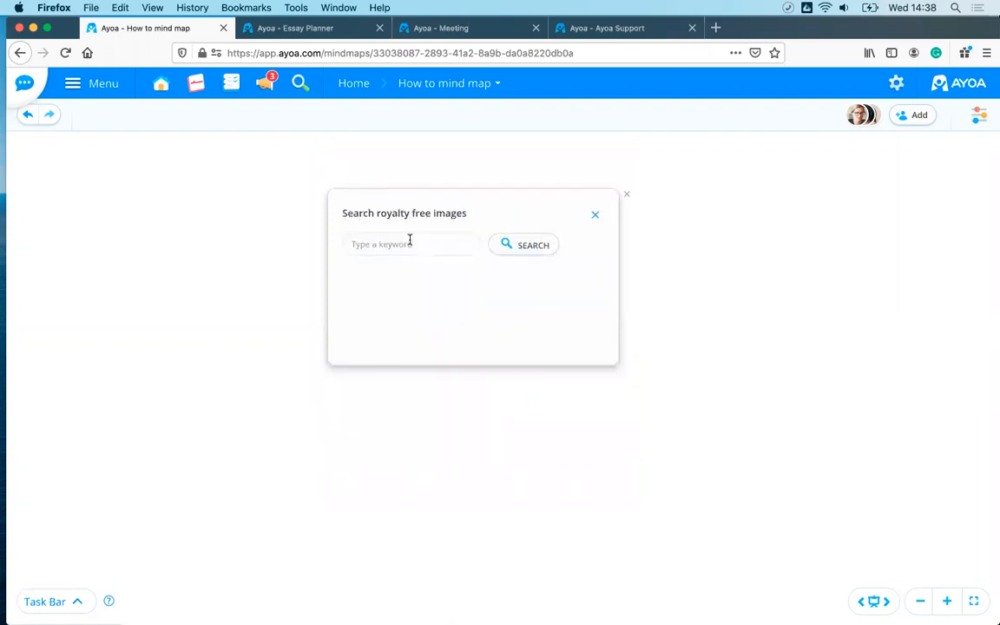
text(sky)
click(508, 247)
scroll(508, 323, down, 5)
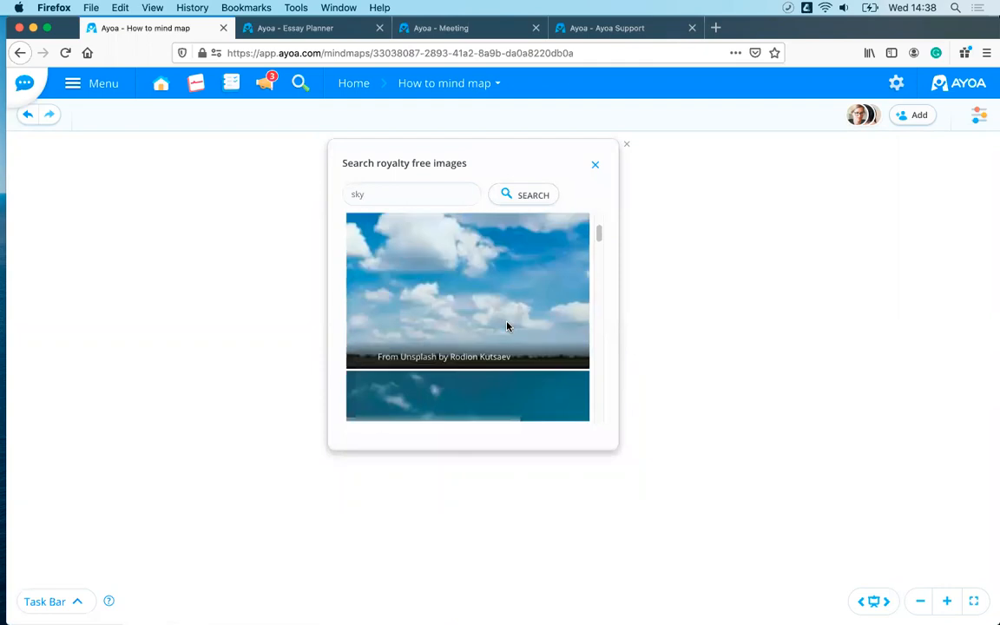
scroll(507, 326, up, 4)
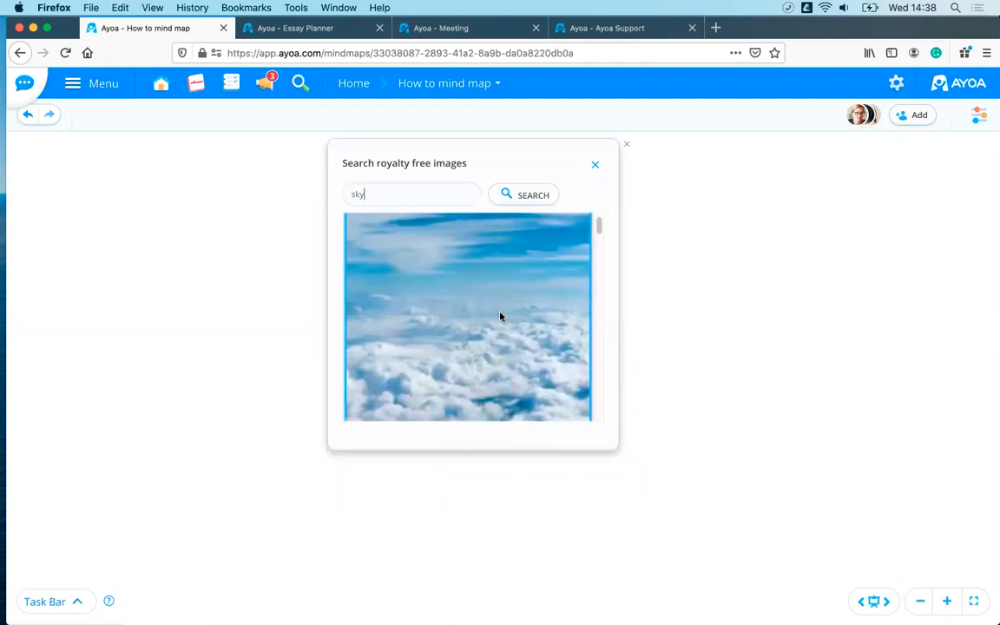
click(500, 317)
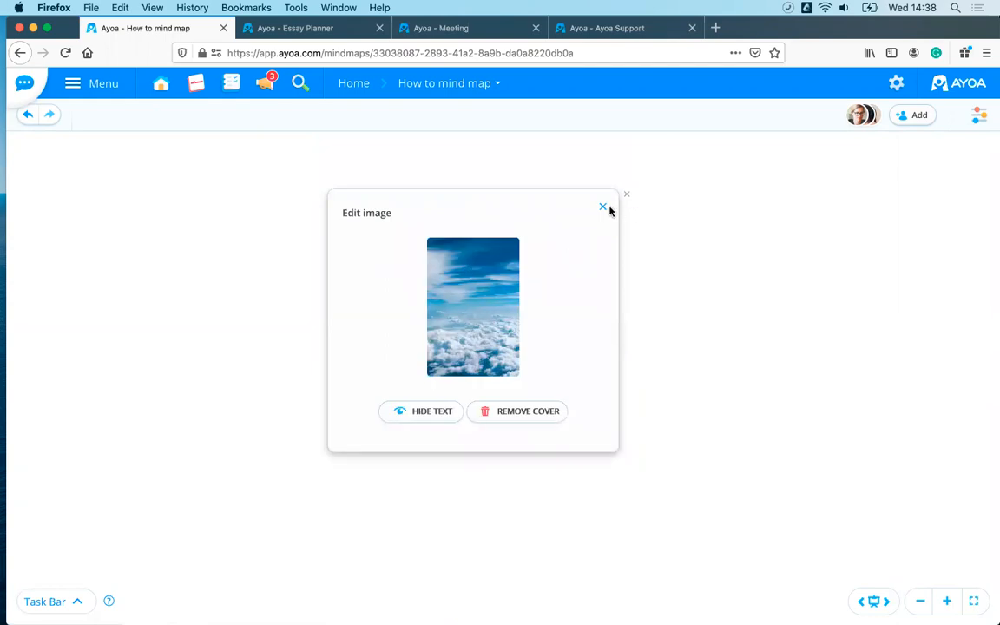
click(603, 208)
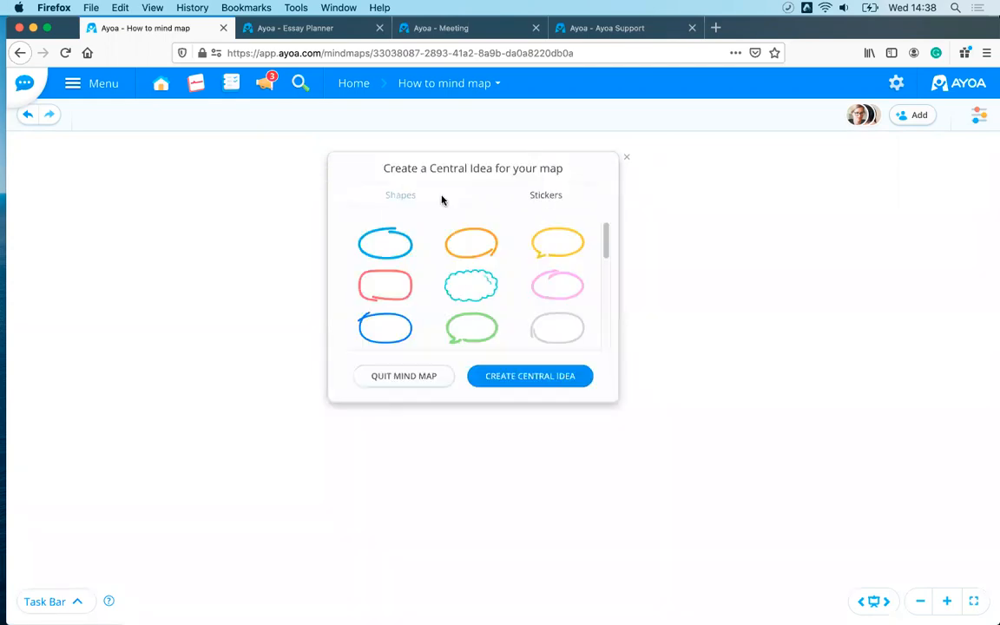
click(545, 382)
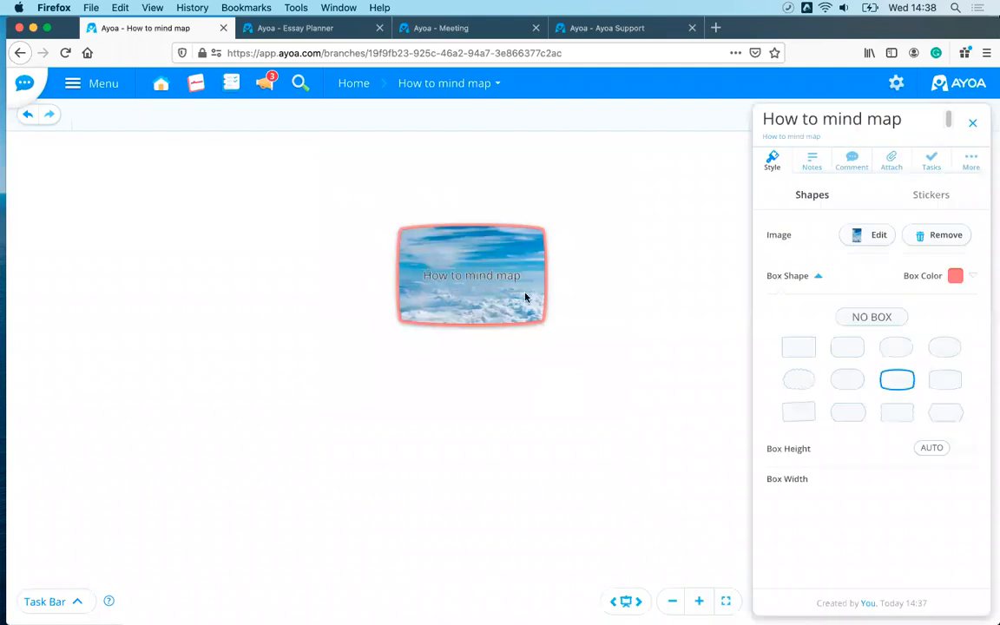
Change the central idea's box shape to the rounded shape with a scalloped edge.
click(499, 287)
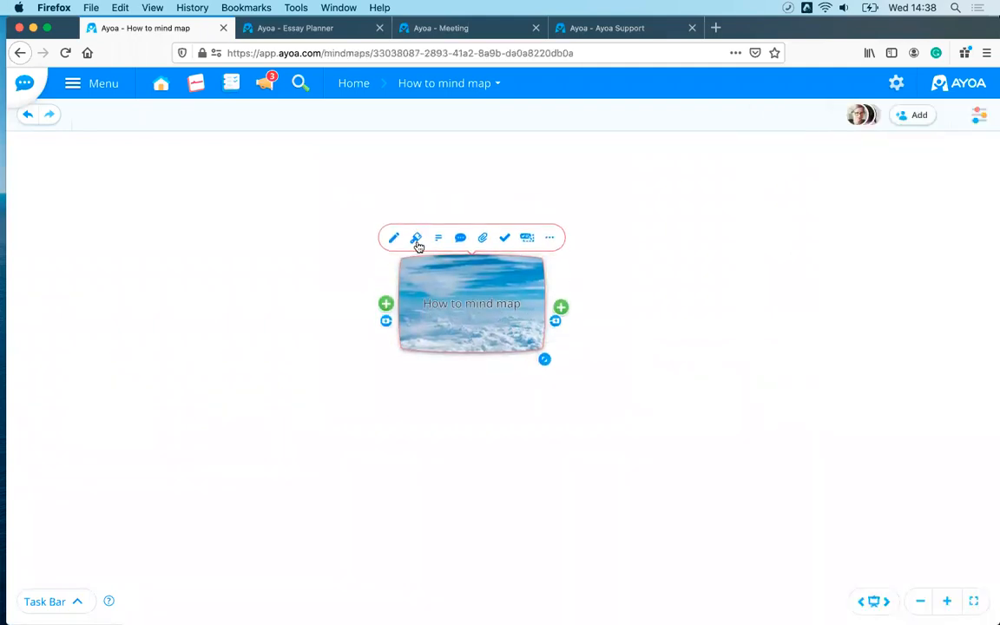
click(416, 239)
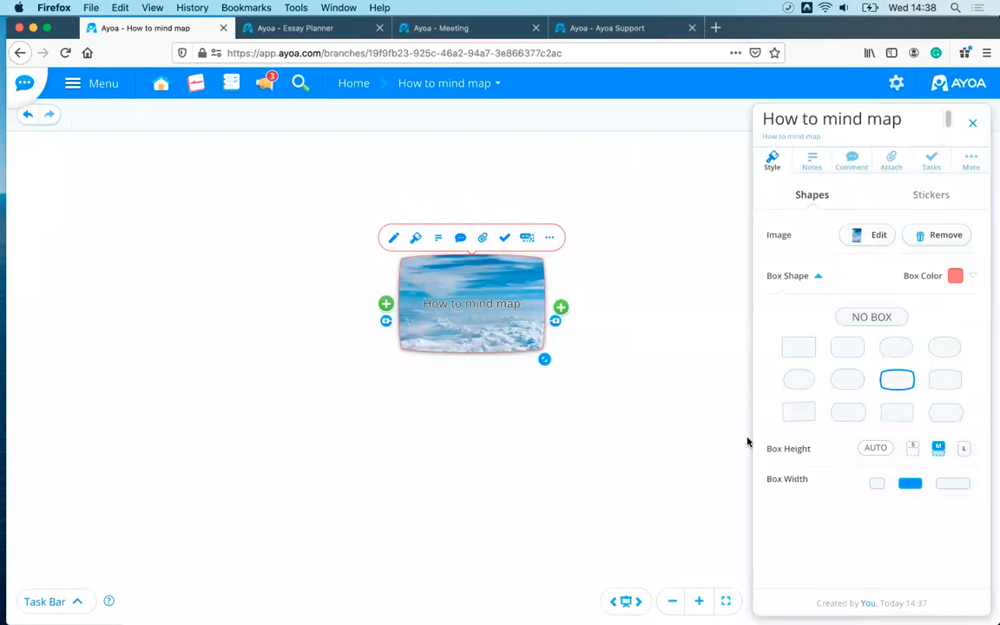
click(806, 382)
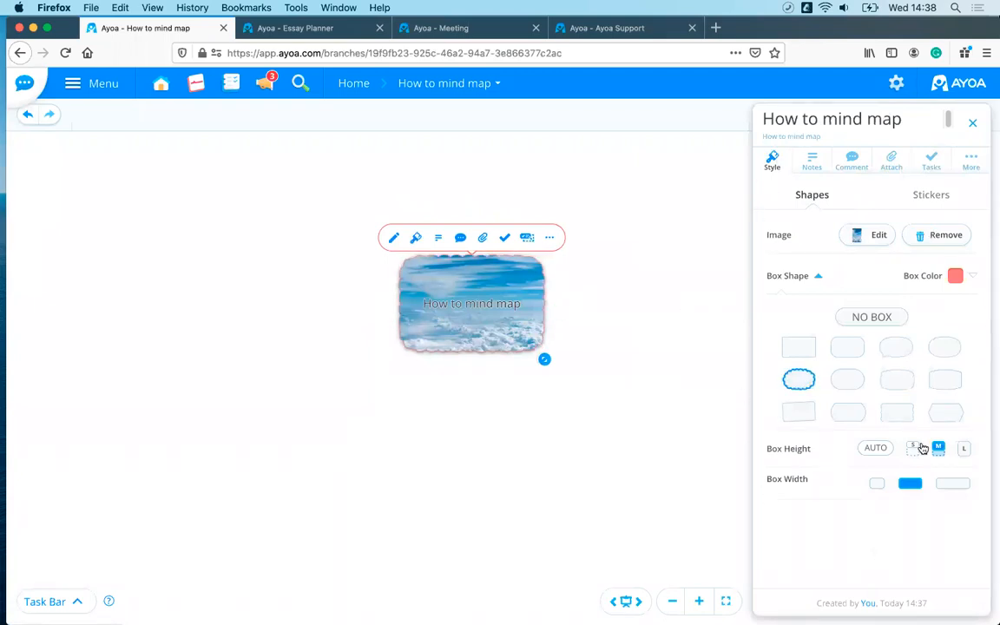
Try different box widths and heights for the central idea, returning to the medium width and the M height.
click(962, 483)
click(877, 484)
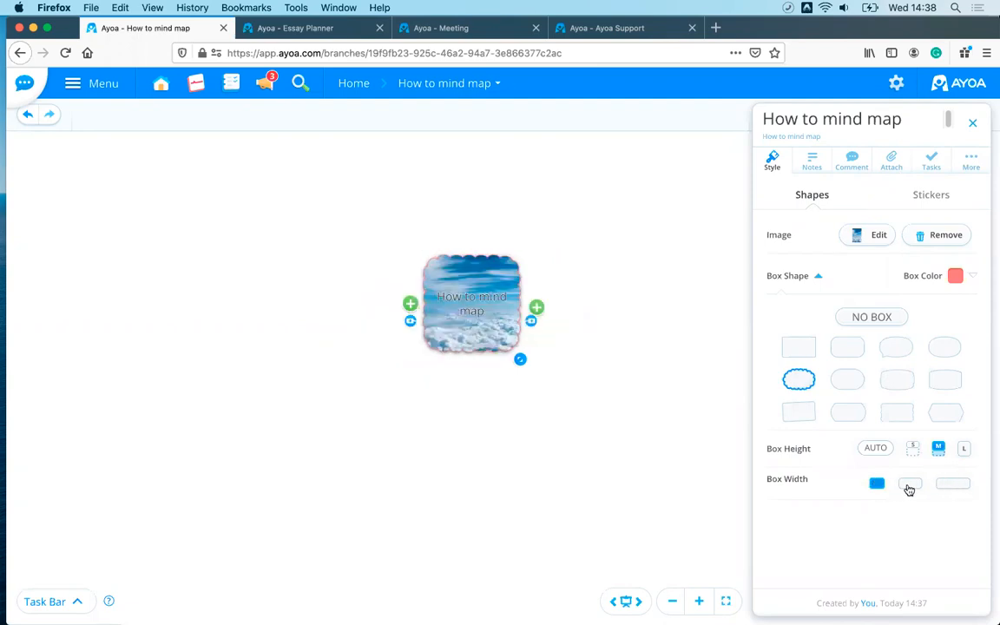
click(910, 484)
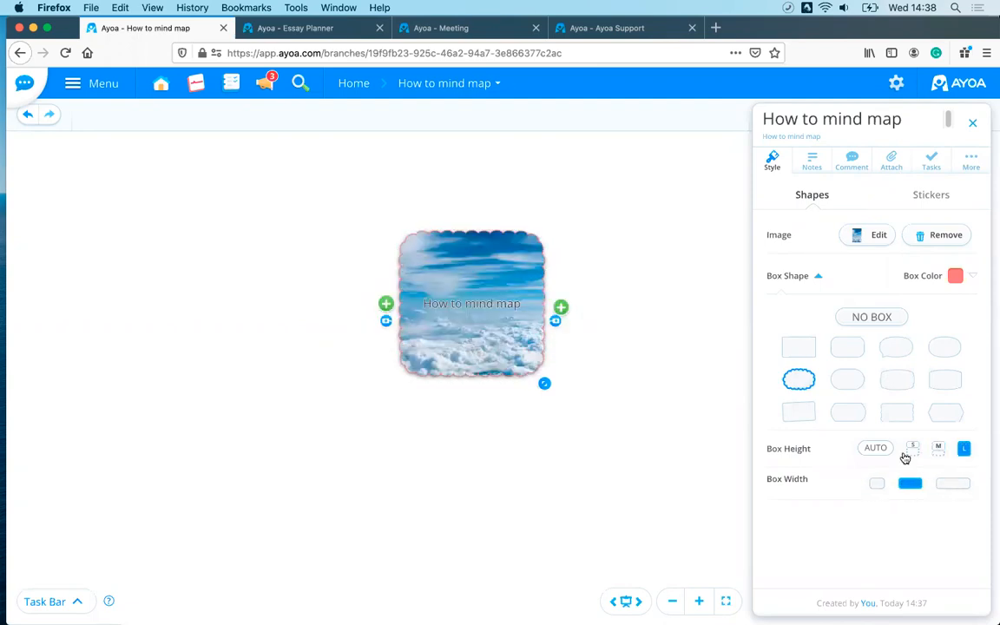
click(908, 453)
click(935, 455)
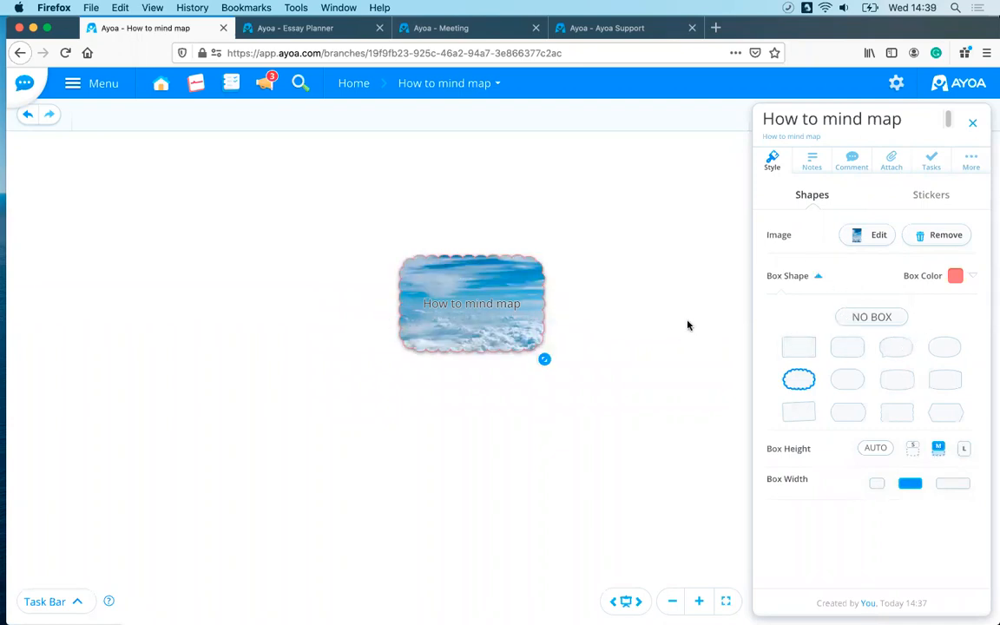
Open the central idea's image editing options to examine the crop, alignment, scaling and text settings, and close them.
click(874, 244)
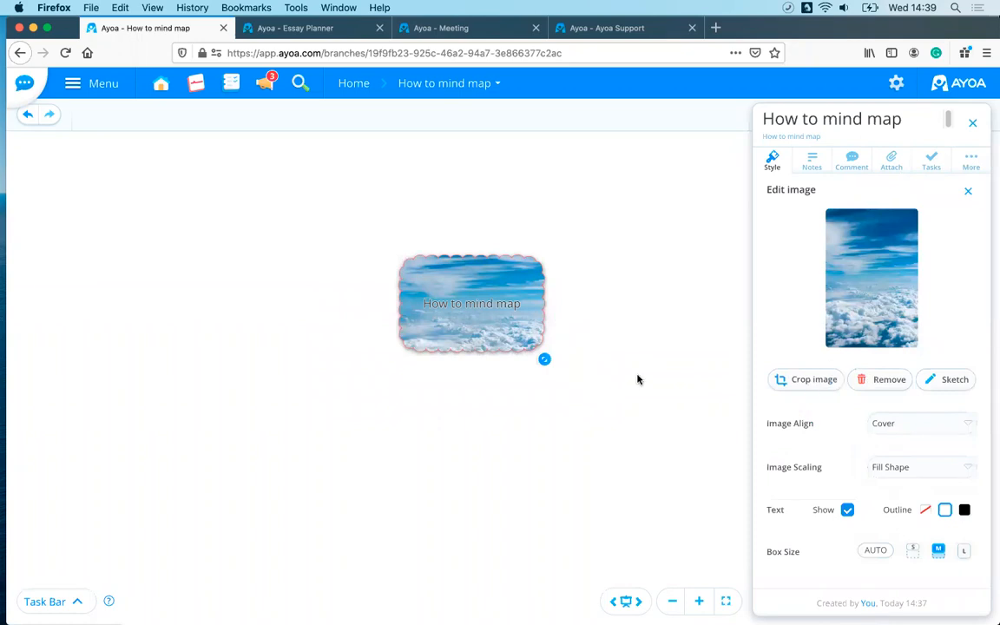
click(628, 325)
drag(628, 326, 554, 326)
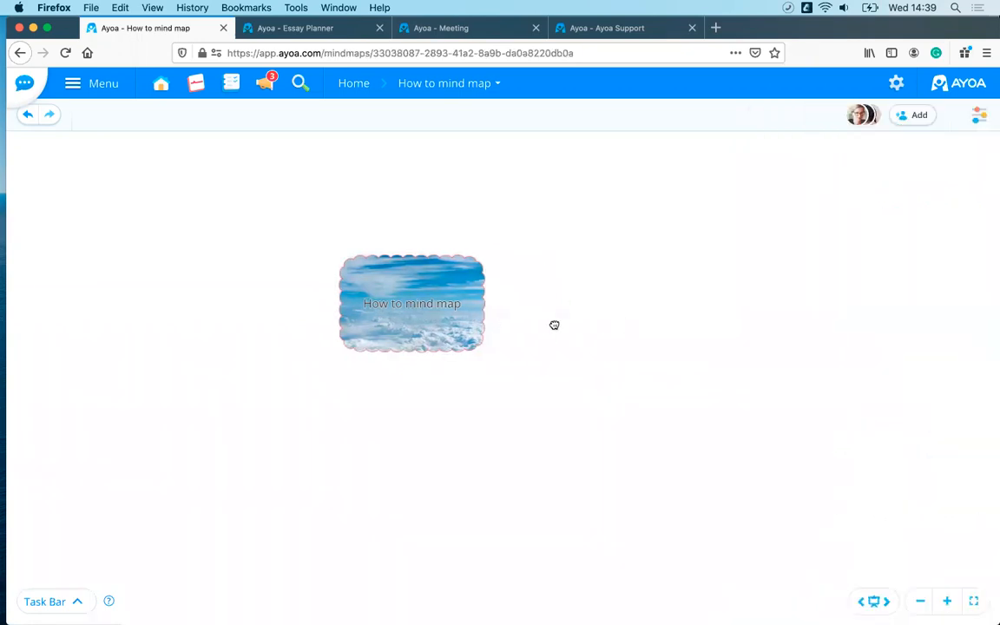
Set the font of the central idea's text to Oswald.
double_click(410, 307)
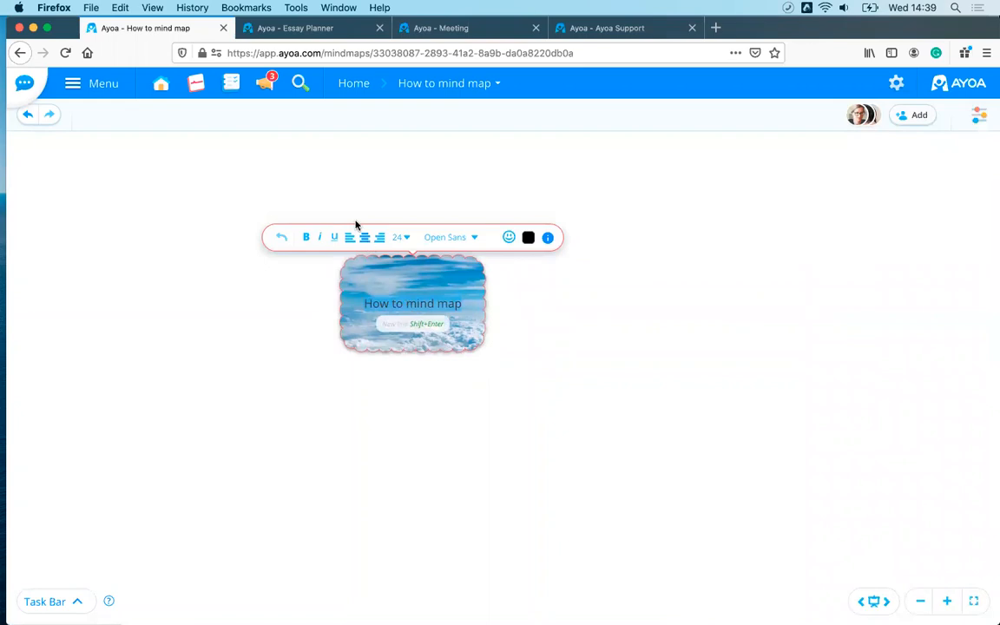
click(449, 238)
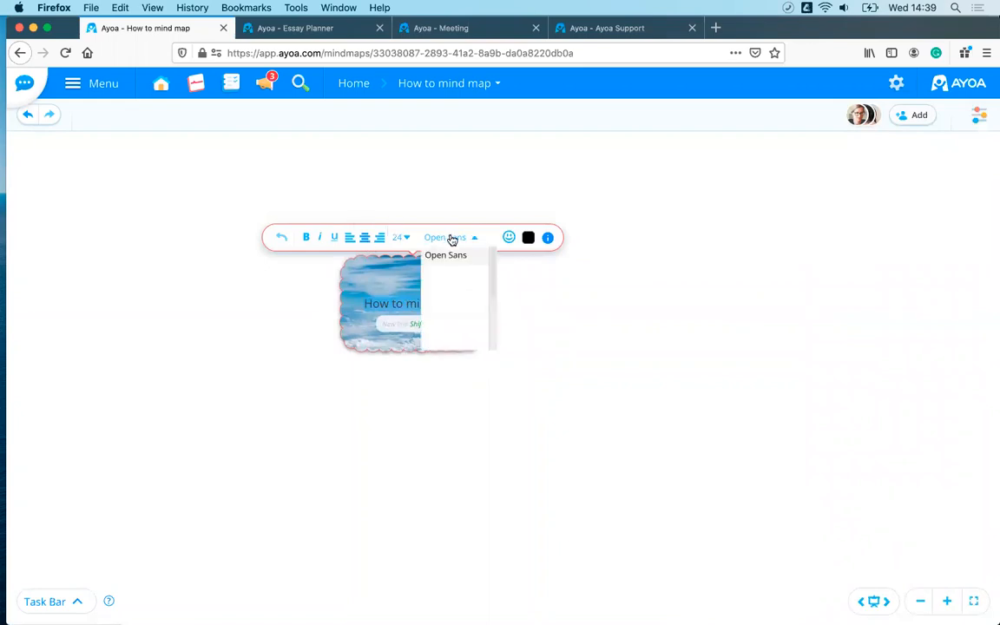
scroll(469, 276, down, 3)
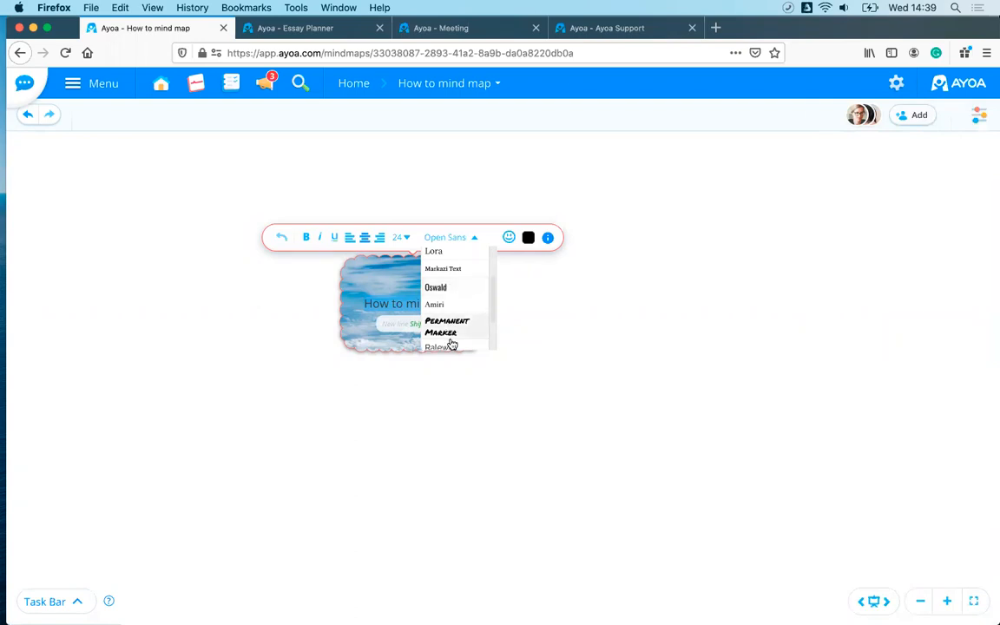
scroll(453, 342, down, 2)
scroll(457, 328, down, 1)
scroll(460, 310, up, 1)
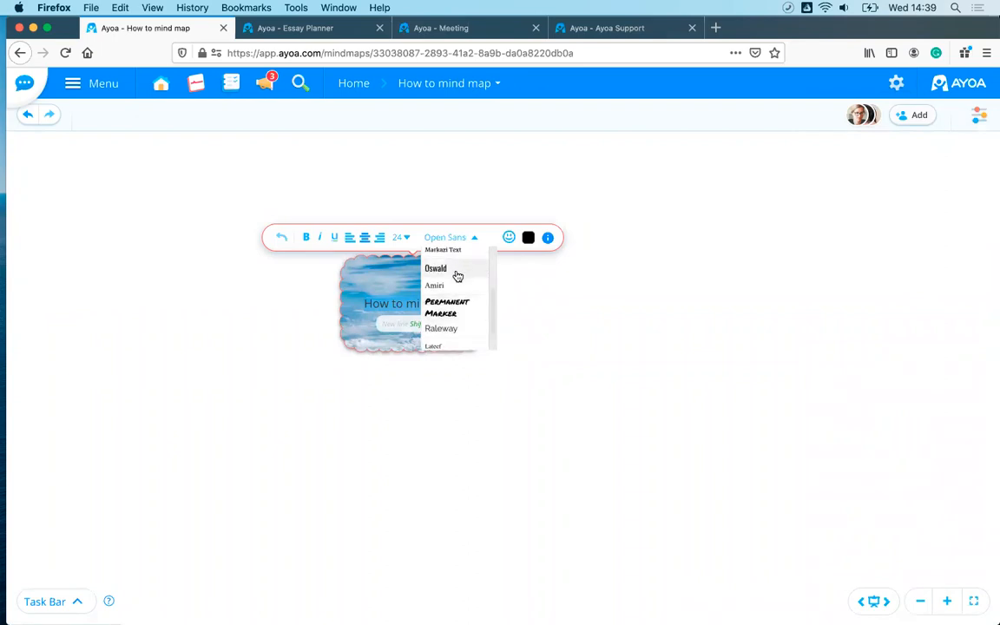
click(458, 275)
click(611, 357)
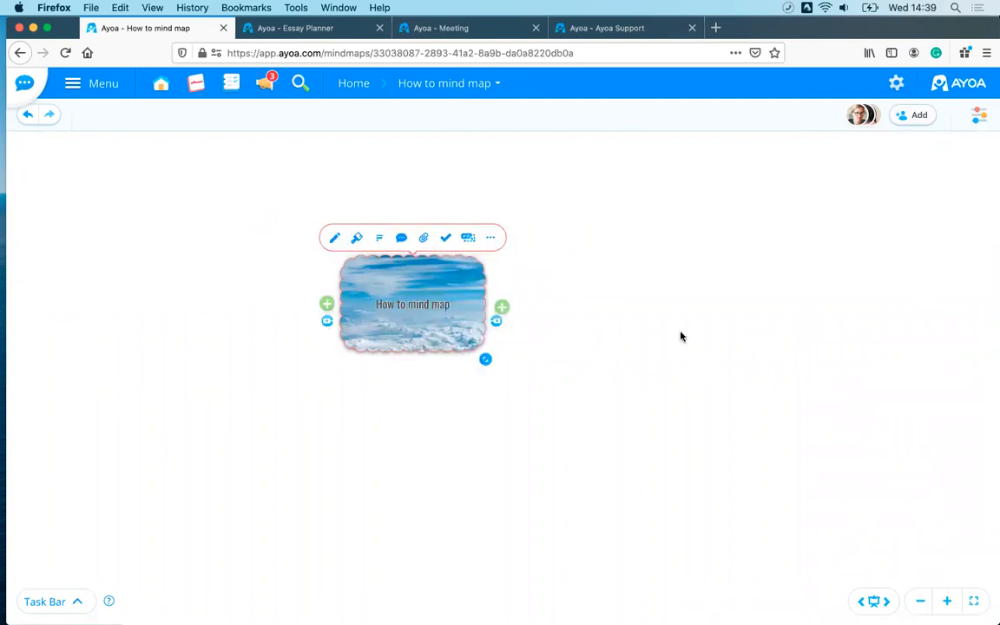
Set the default font of the whole mind map to Oswald.
click(978, 115)
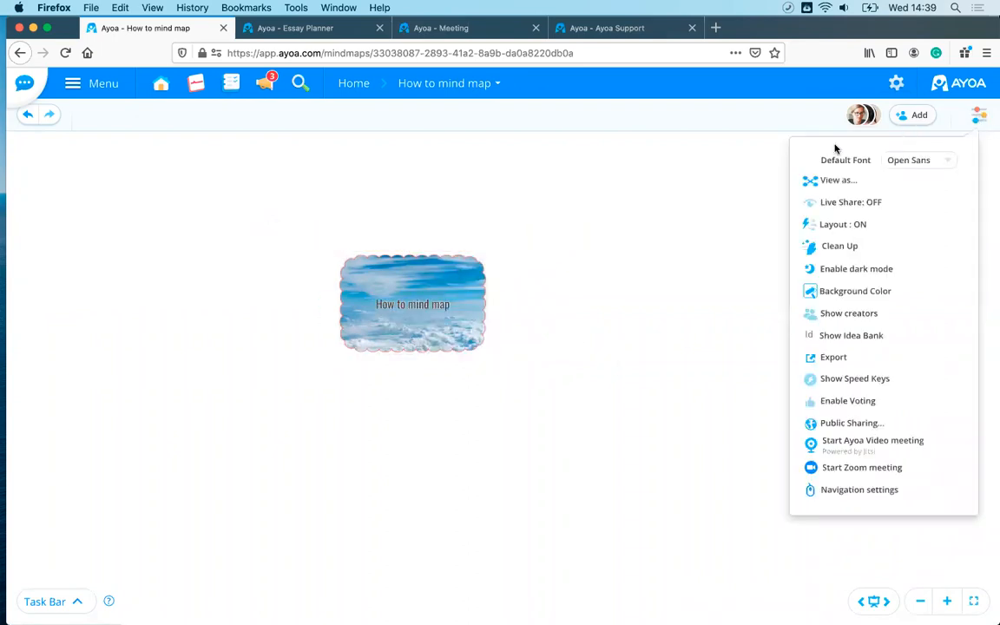
click(903, 161)
scroll(938, 217, down, 2)
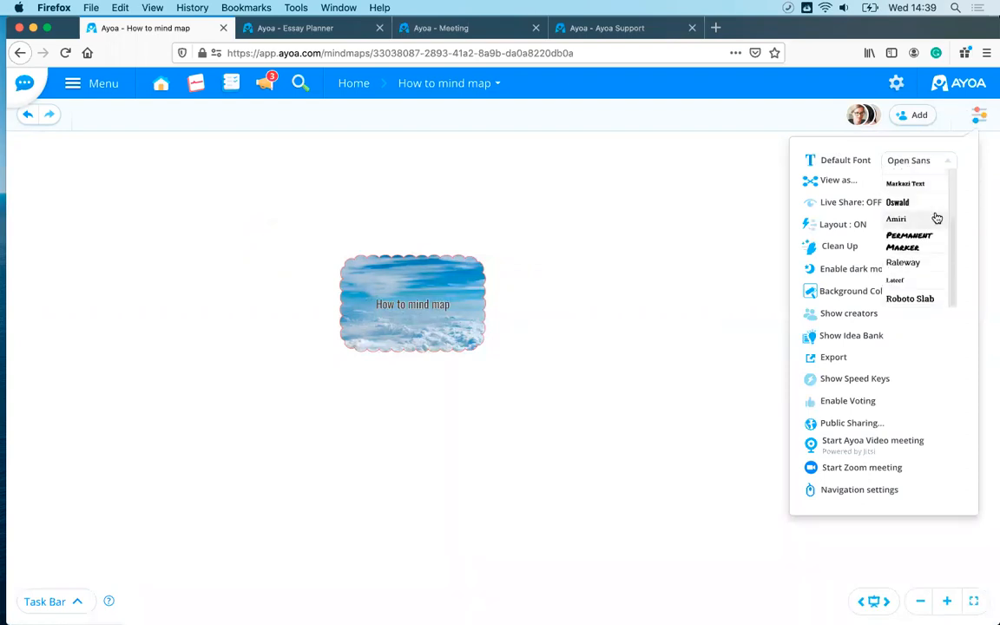
click(910, 202)
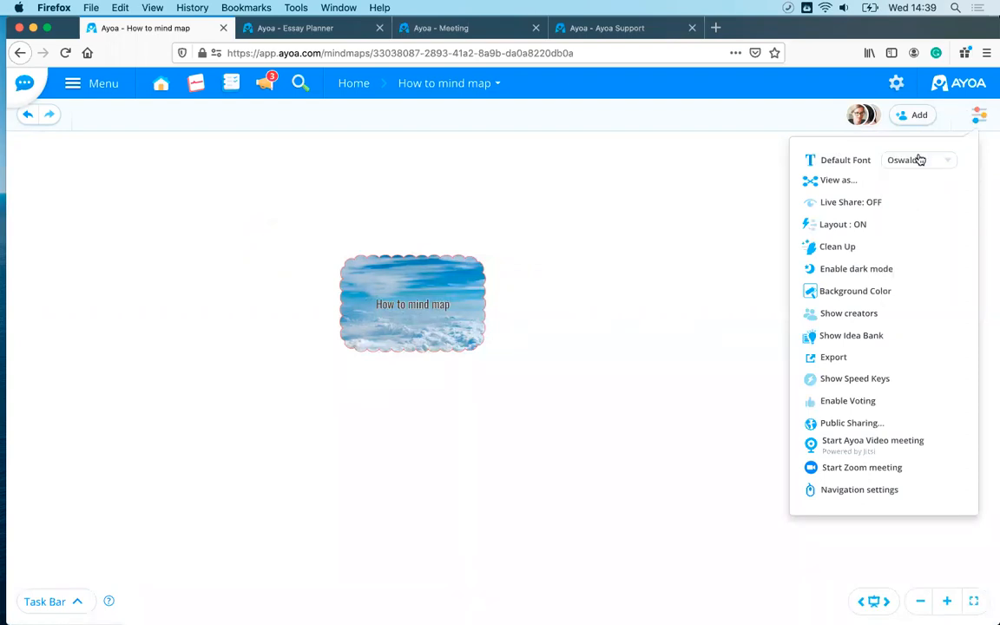
click(603, 295)
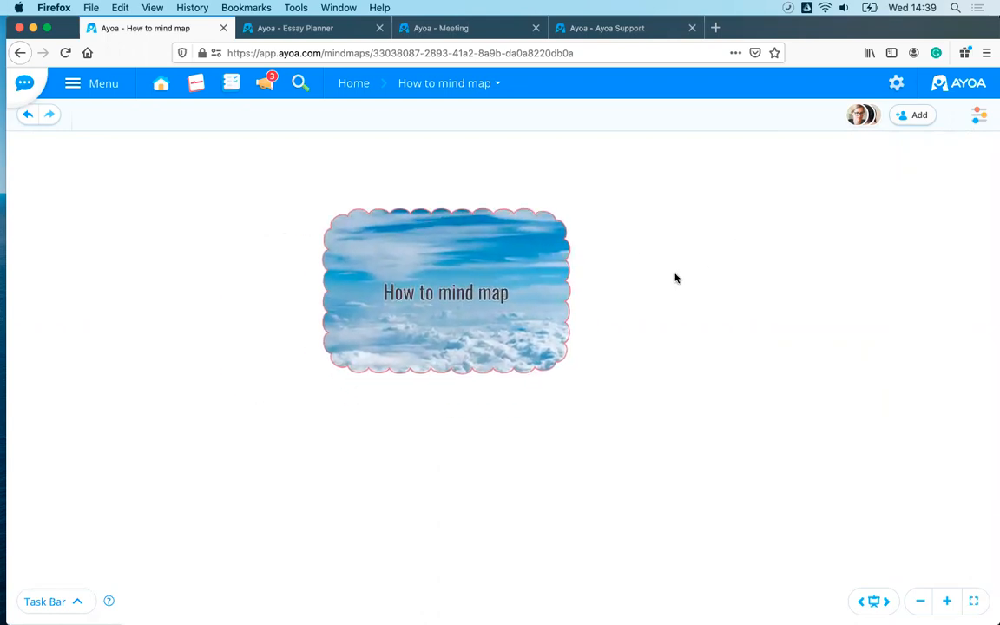
Open the map's navigation settings, examine the mouse and trackpad options, and close them.
click(983, 123)
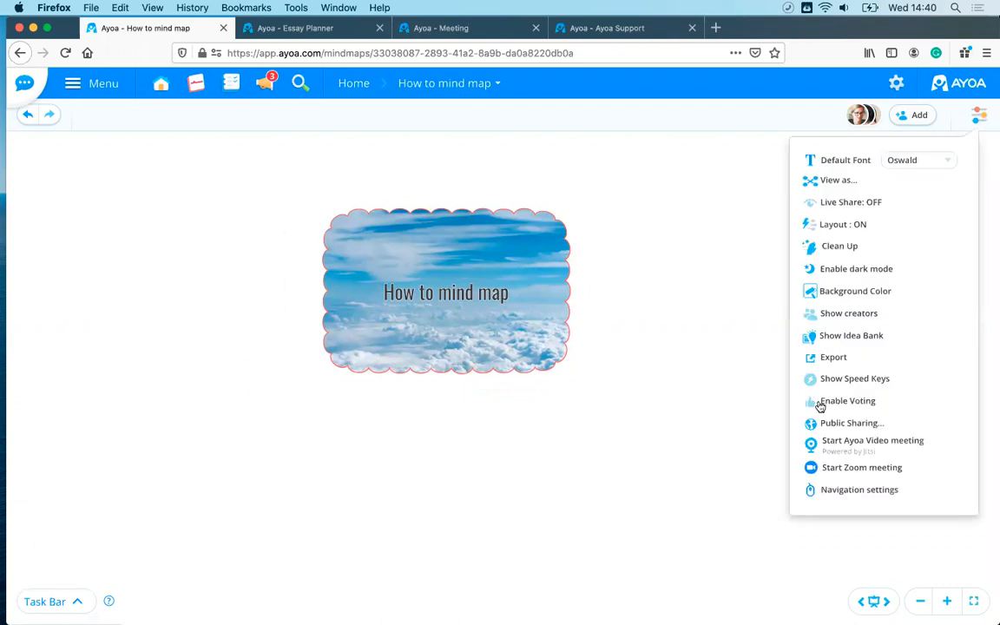
click(853, 491)
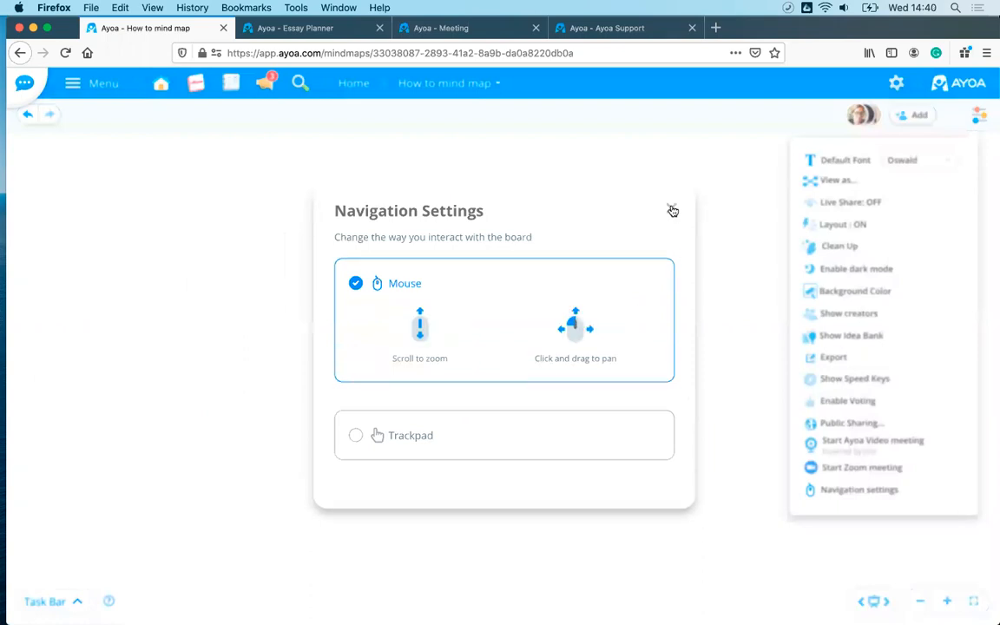
click(673, 211)
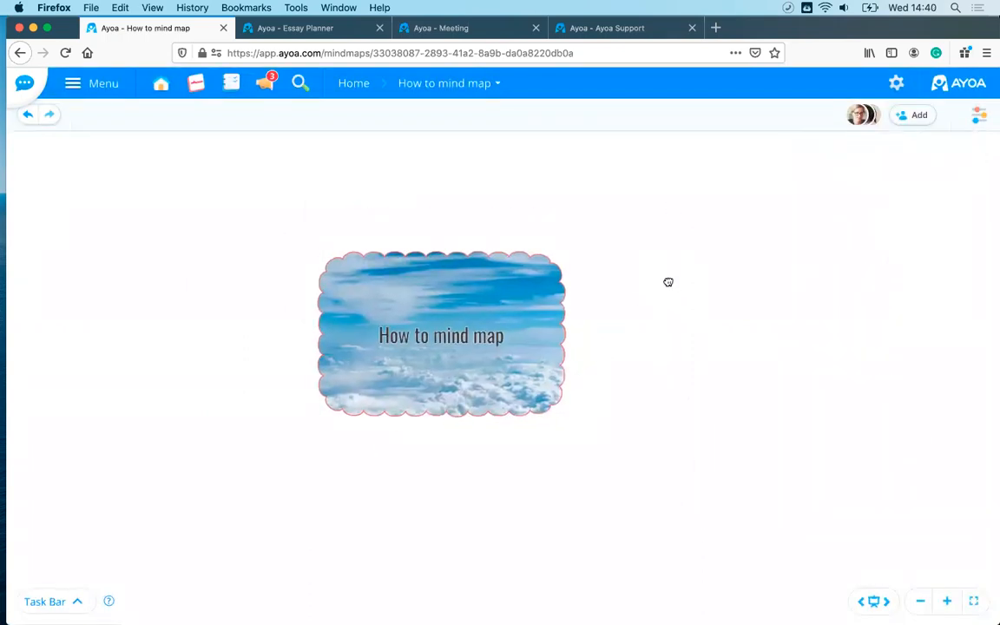
scroll(694, 296, right, 2)
Draw a branch from the right side of the central idea, angled upward, and label it "getting started".
mouse_move(474, 277)
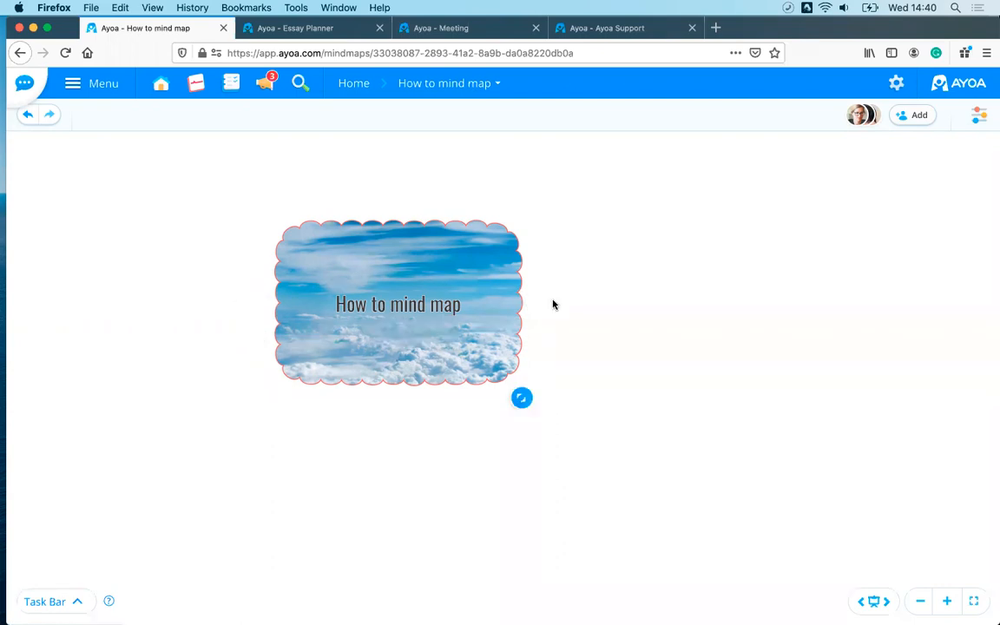
drag(547, 300, 702, 241)
text(g)
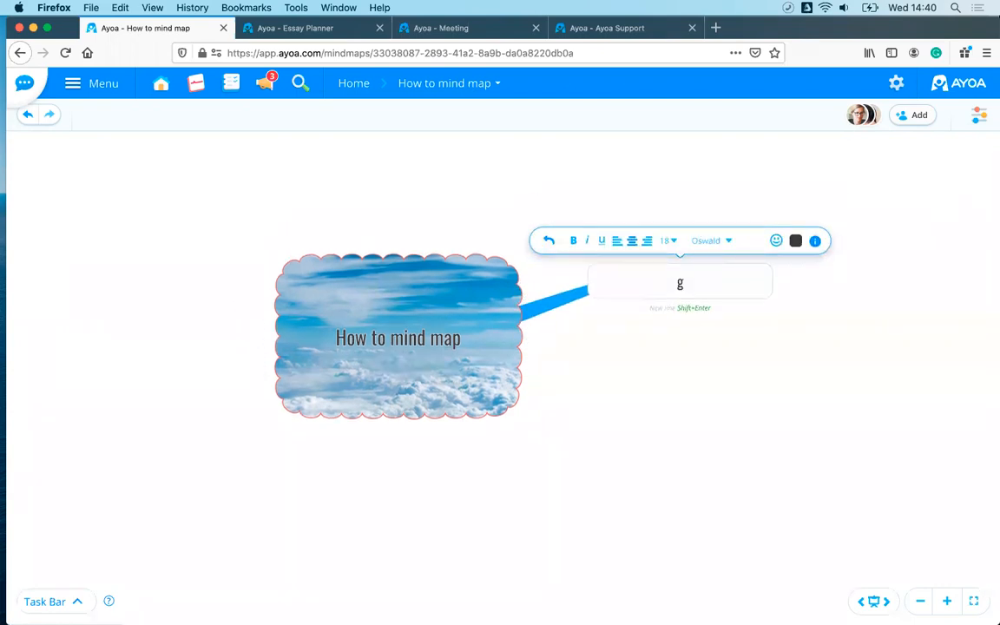
text(etting started)
key(Return)
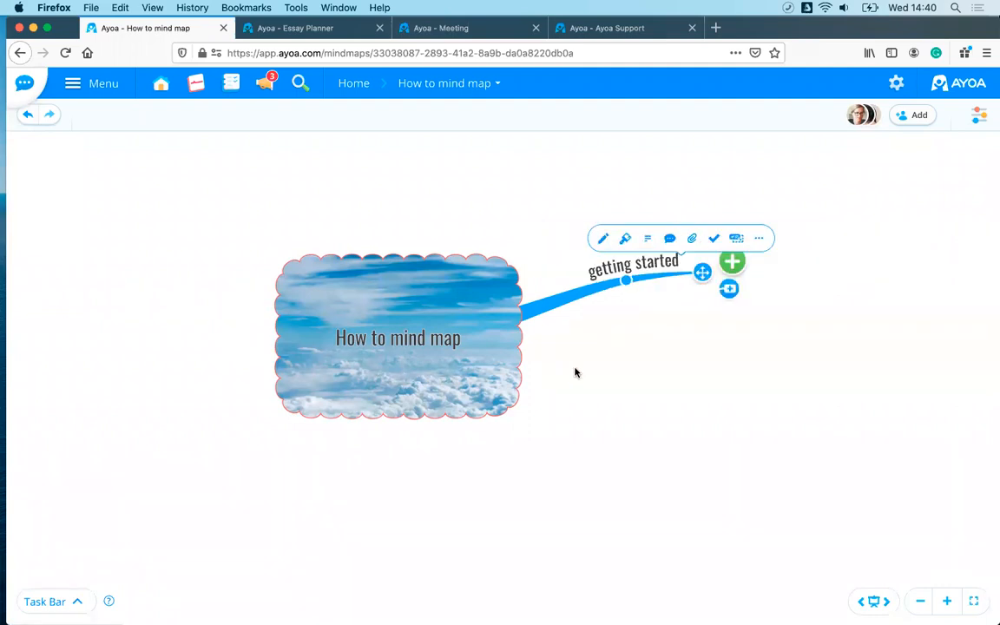
Draw a second branch from the right side of the central idea, below "getting started", and label it "formatting".
mouse_move(515, 331)
drag(543, 337, 723, 374)
text(formatting)
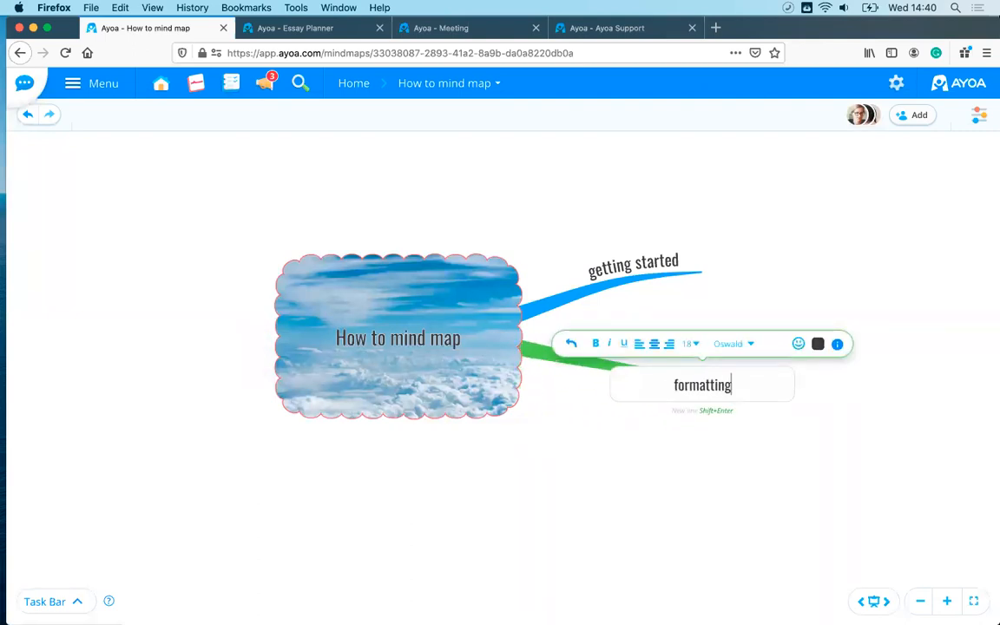
key(Return)
click(599, 495)
Draw a branch from the left side of the central idea, angled downward, and label it "Speed keys".
drag(669, 539, 825, 474)
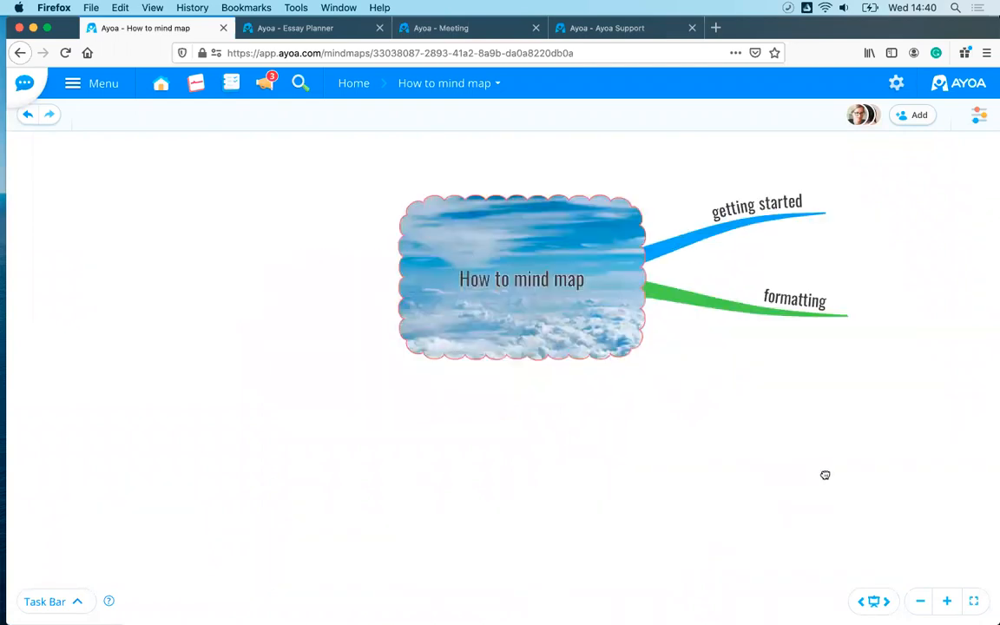
drag(411, 284, 258, 364)
text(S)
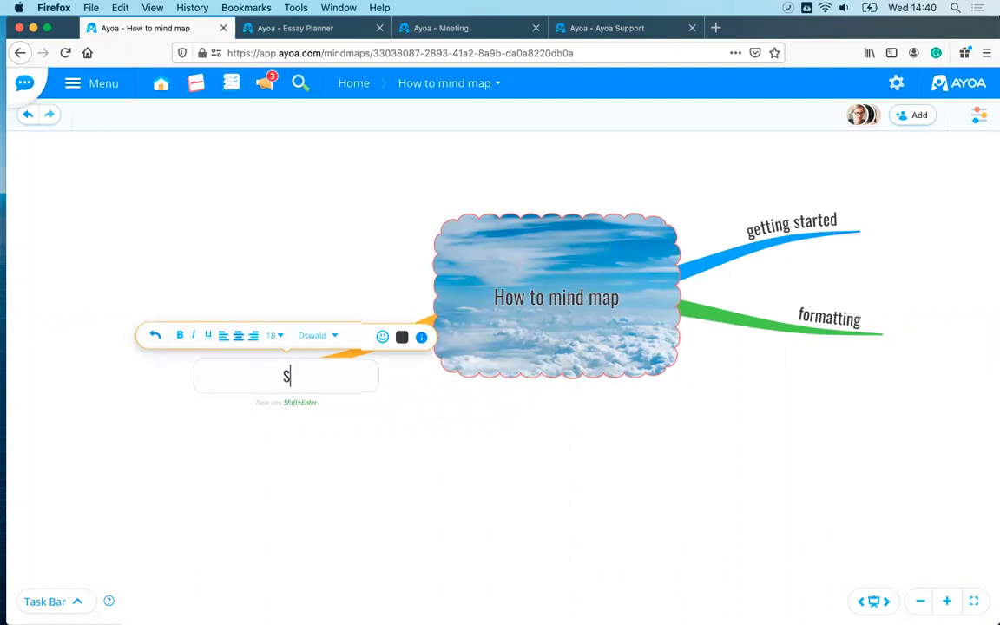
text(peed kete)
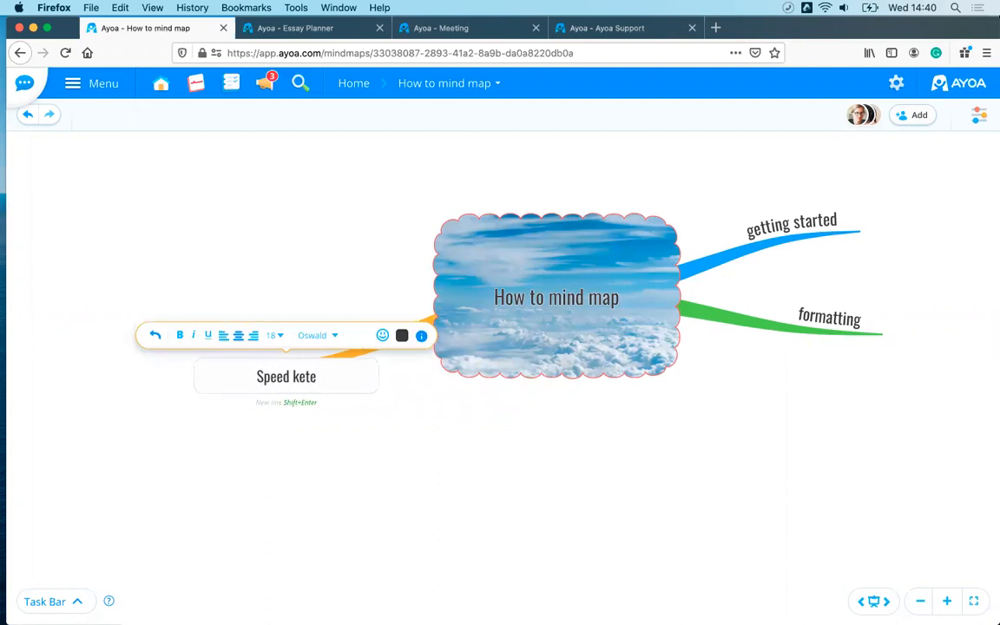
key(BackSpace)
key(BackSpace)
text(ys)
key(Return)
Draw a branch from the left side of the central idea, above "Speed keys", and label it "collobrating".
drag(413, 297, 247, 267)
text(c)
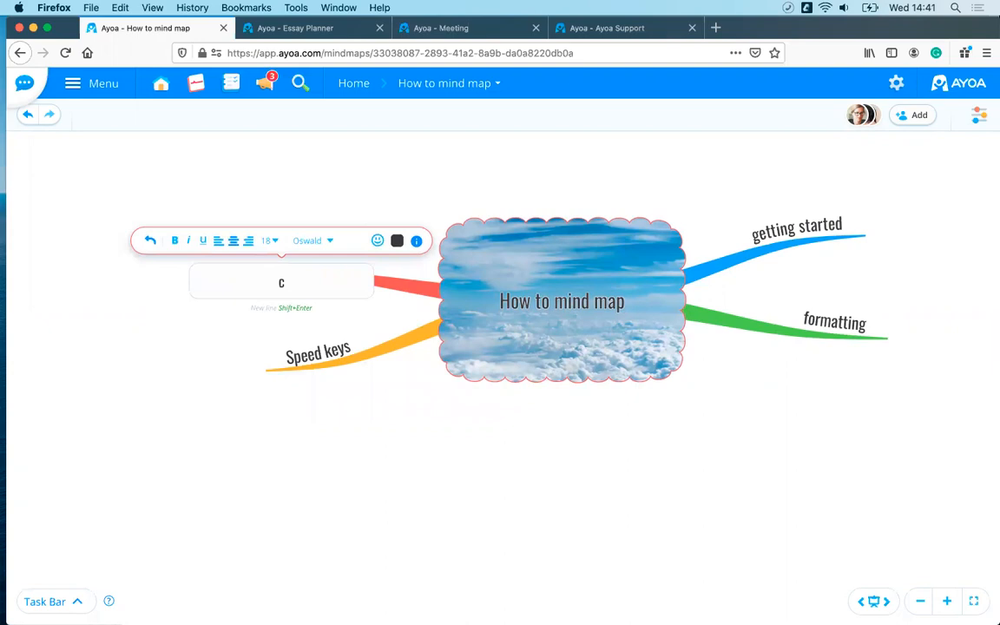
text(ollobrating)
key(Return)
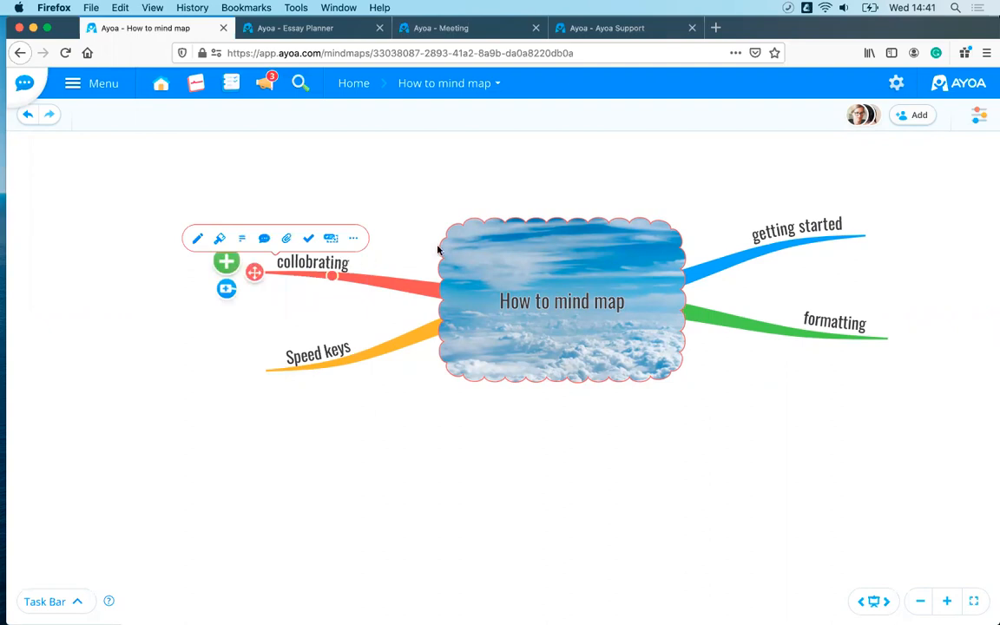
Draw a branch from the upper left of the central idea, above "collobrating", and label it "advanced".
drag(415, 300, 378, 416)
text(advanced)
key(Return)
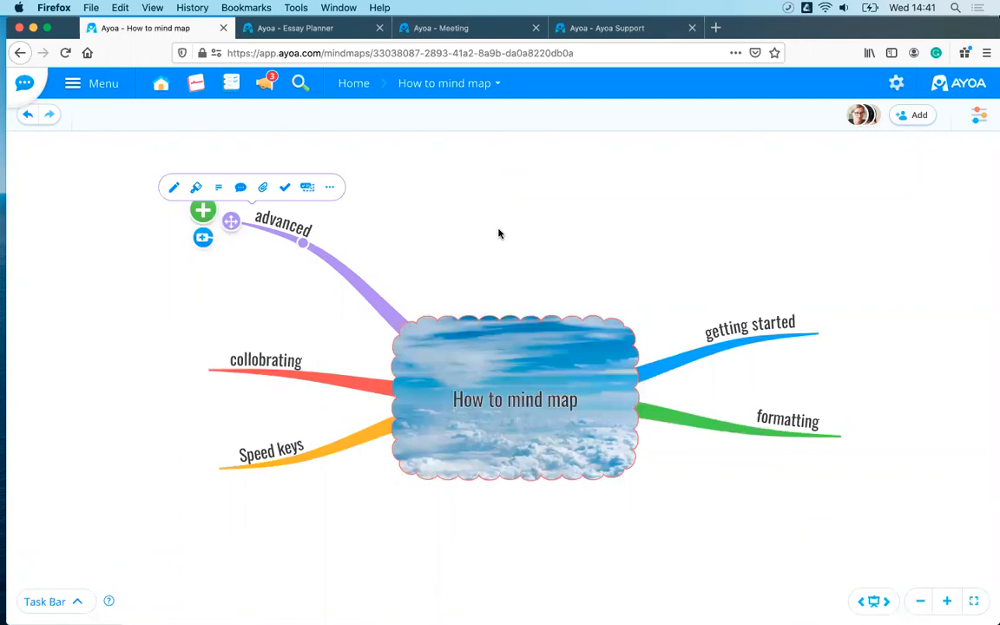
Reshape the "getting started" branch by moving its tip slightly outward and upward.
drag(501, 219, 421, 207)
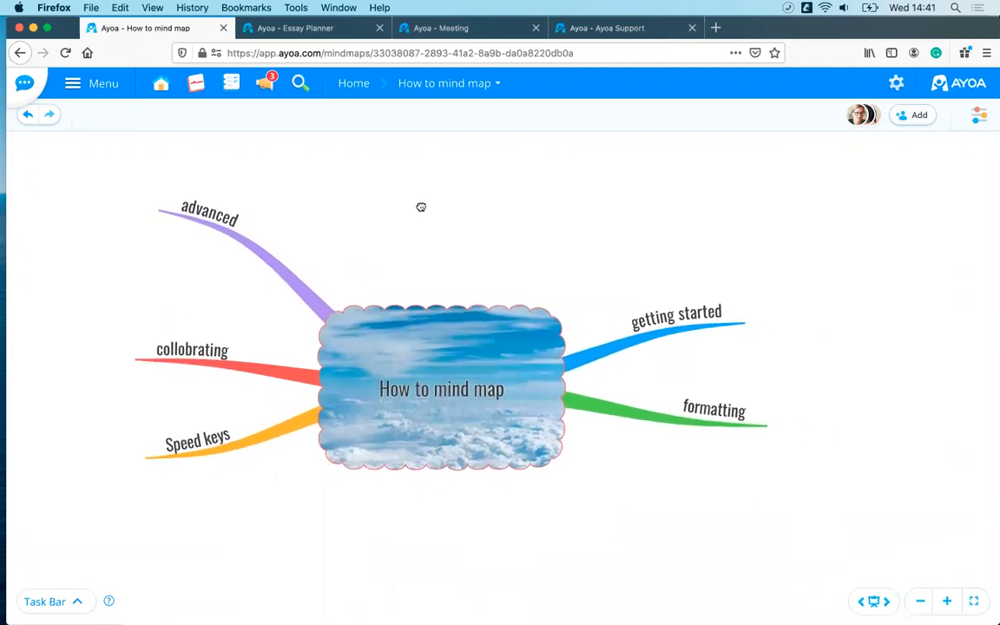
scroll(614, 216, right, 2)
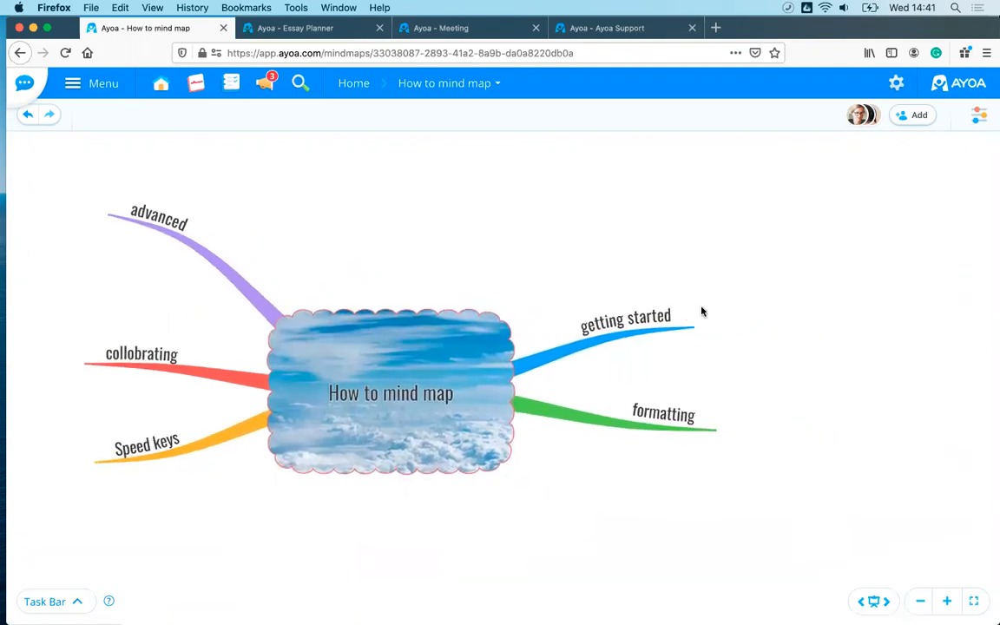
drag(695, 332, 731, 319)
mouse_move(730, 317)
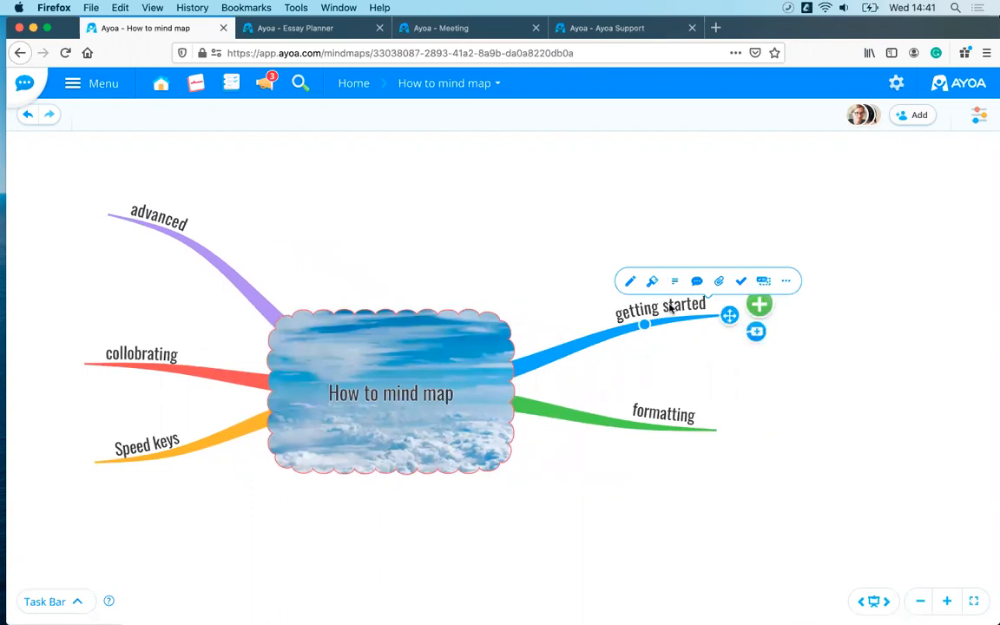
Try the rounded box and no box on the "getting started" branch, and settle on the cloud box shape.
click(652, 280)
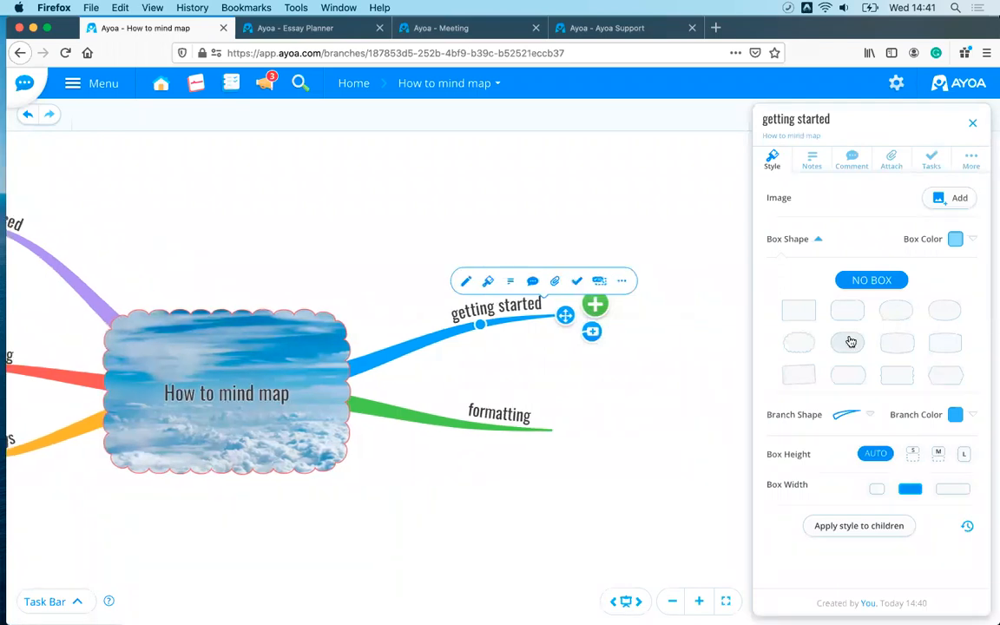
click(851, 342)
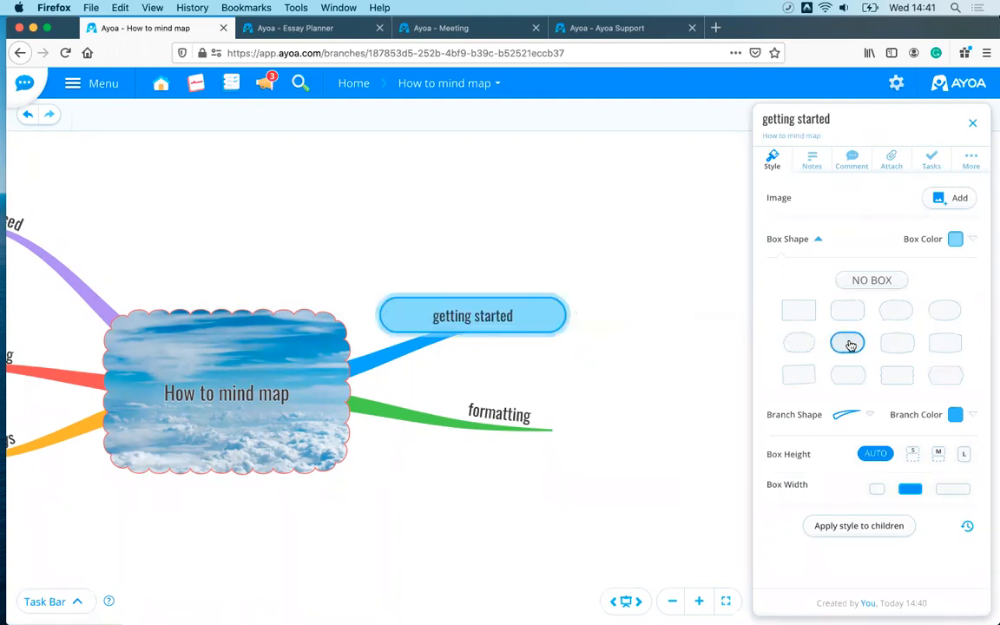
click(866, 281)
click(855, 342)
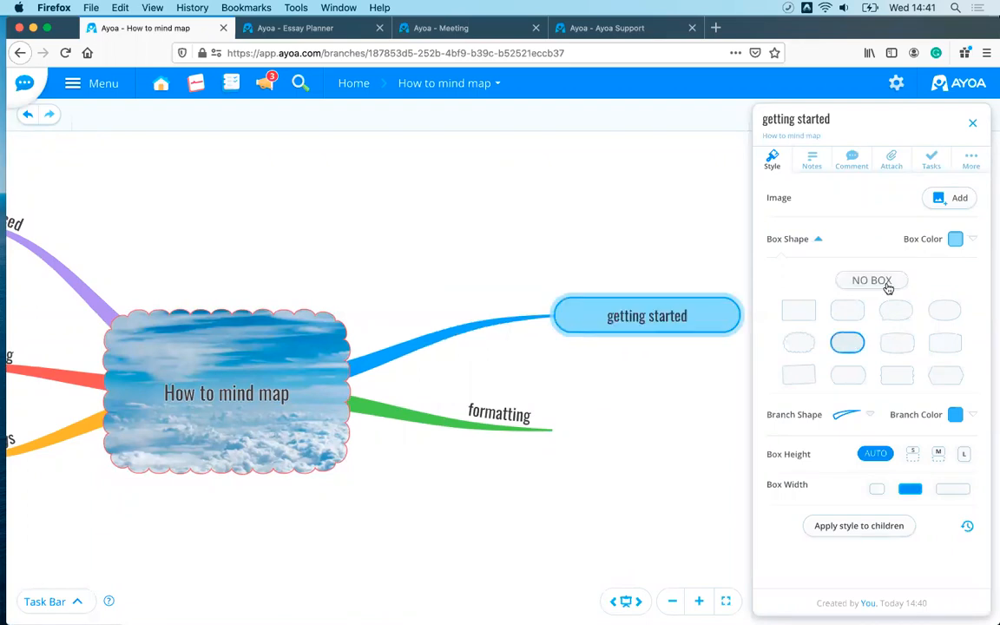
click(884, 287)
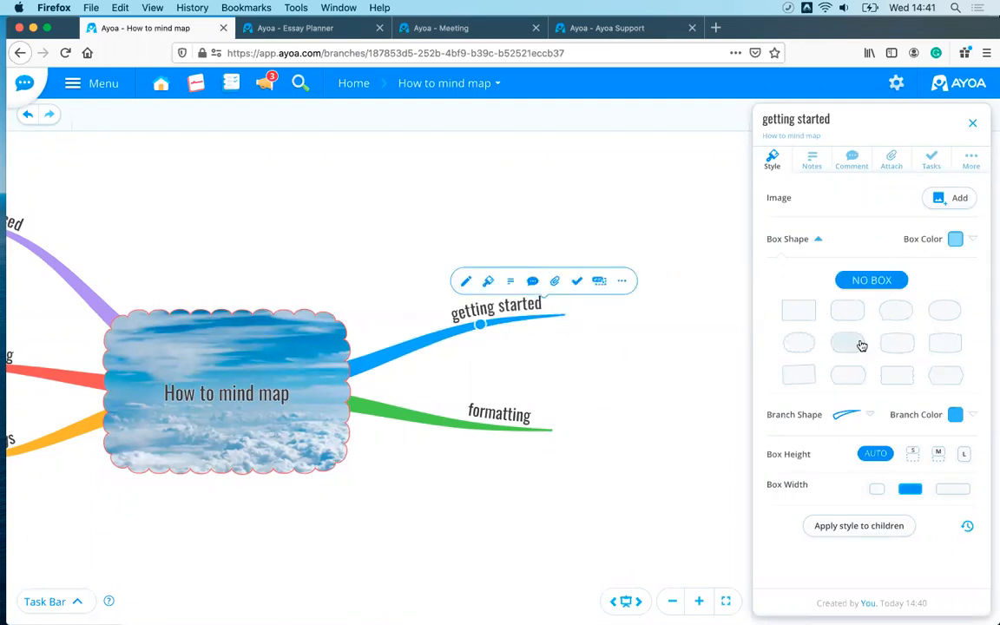
click(857, 345)
click(805, 345)
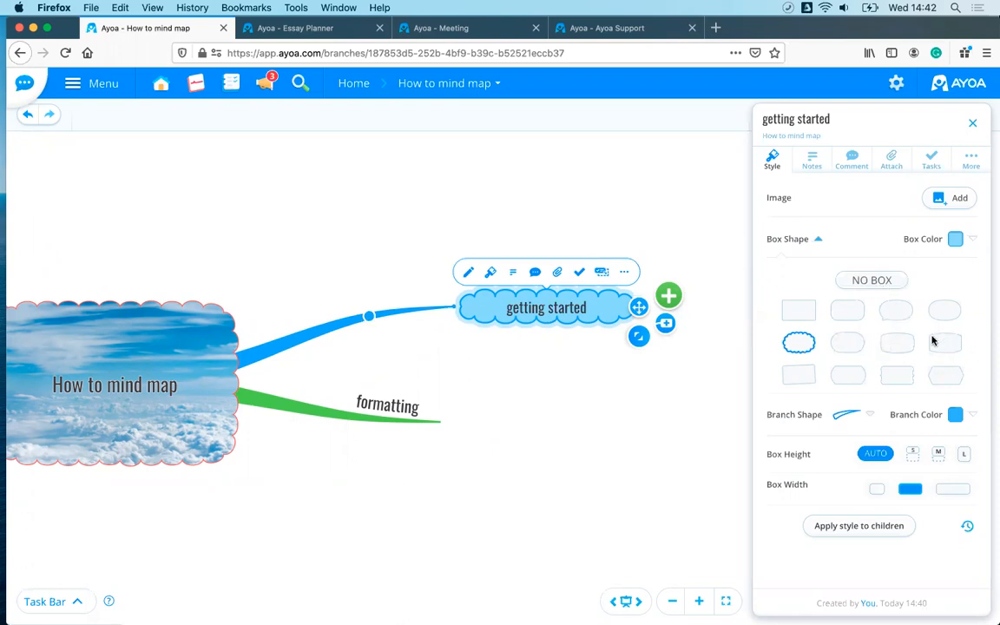
Add the note "writing about how to get started" to the "getting started" branch and save it.
click(686, 384)
click(531, 317)
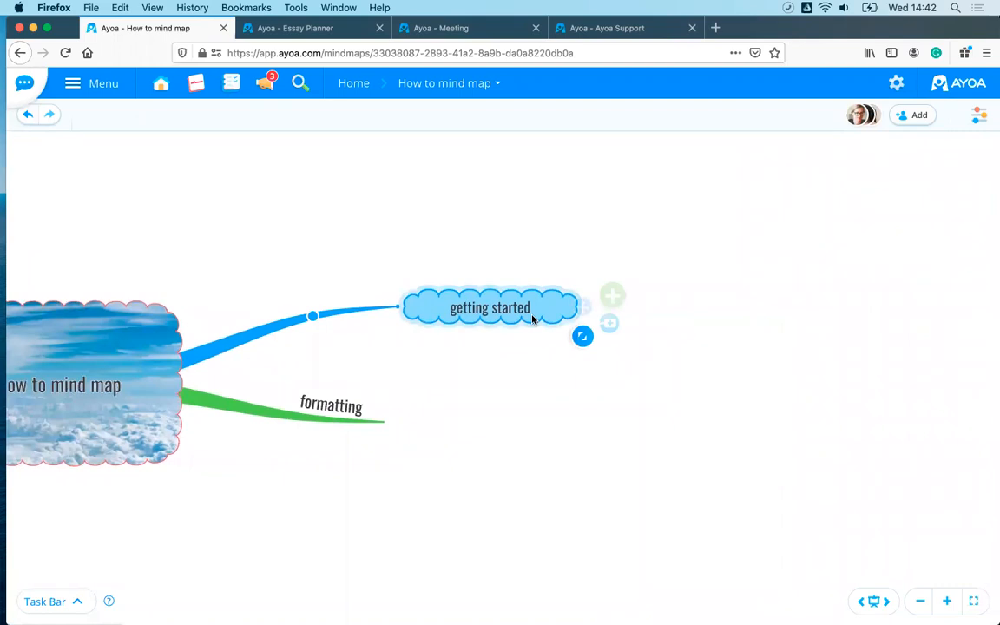
click(452, 274)
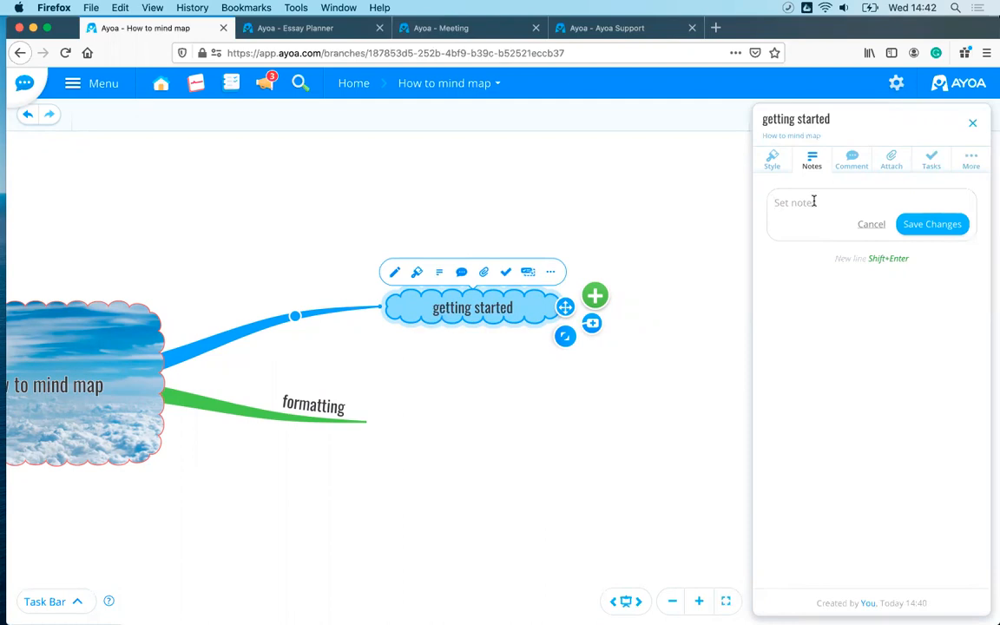
text(writing about how to get star)
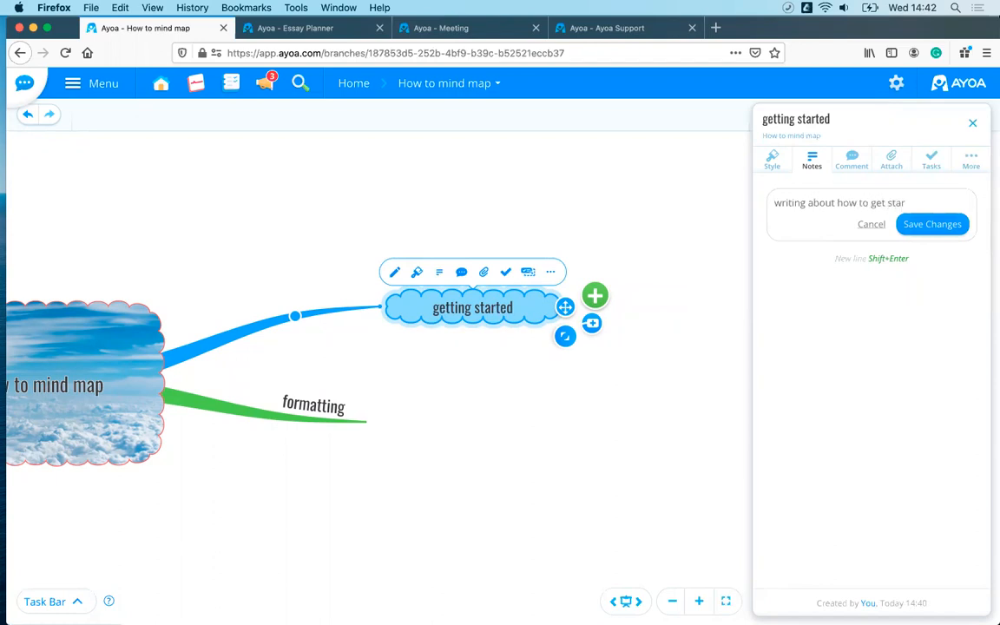
click(953, 225)
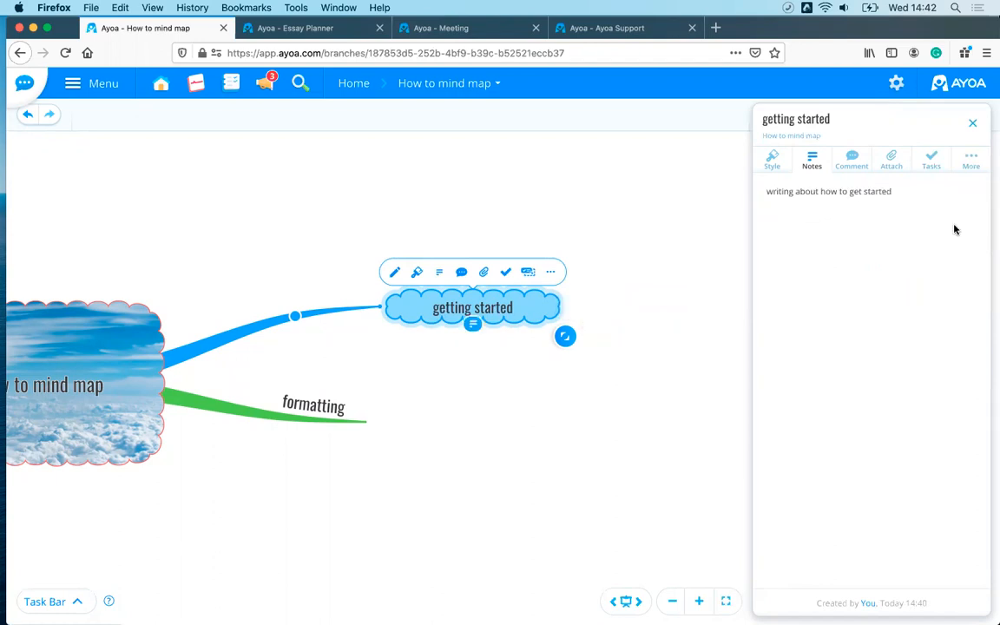
click(520, 375)
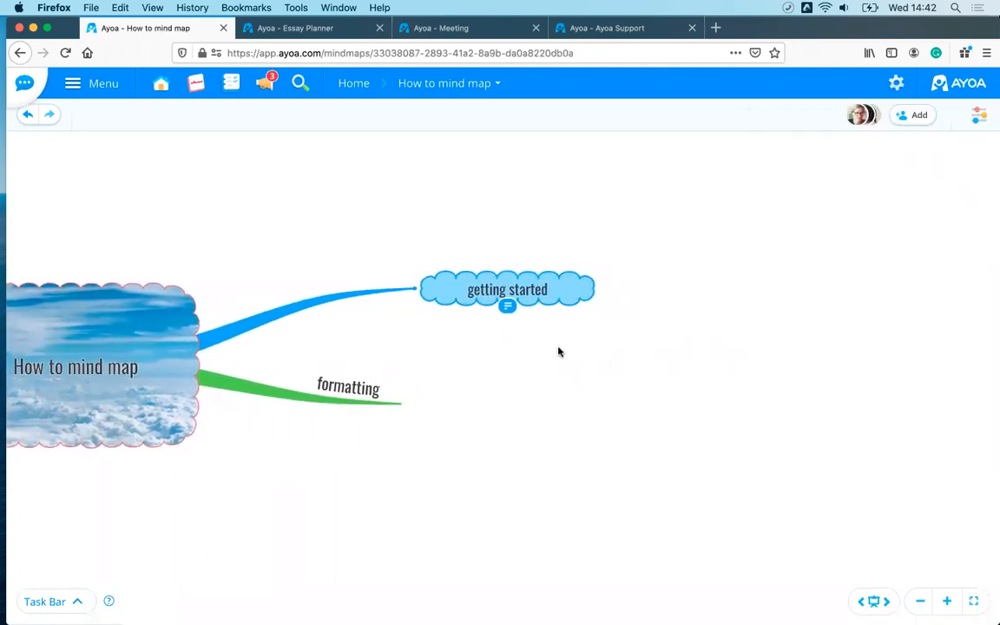
Draw a child branch outward from the tip of "formatting" and label it "images".
click(538, 293)
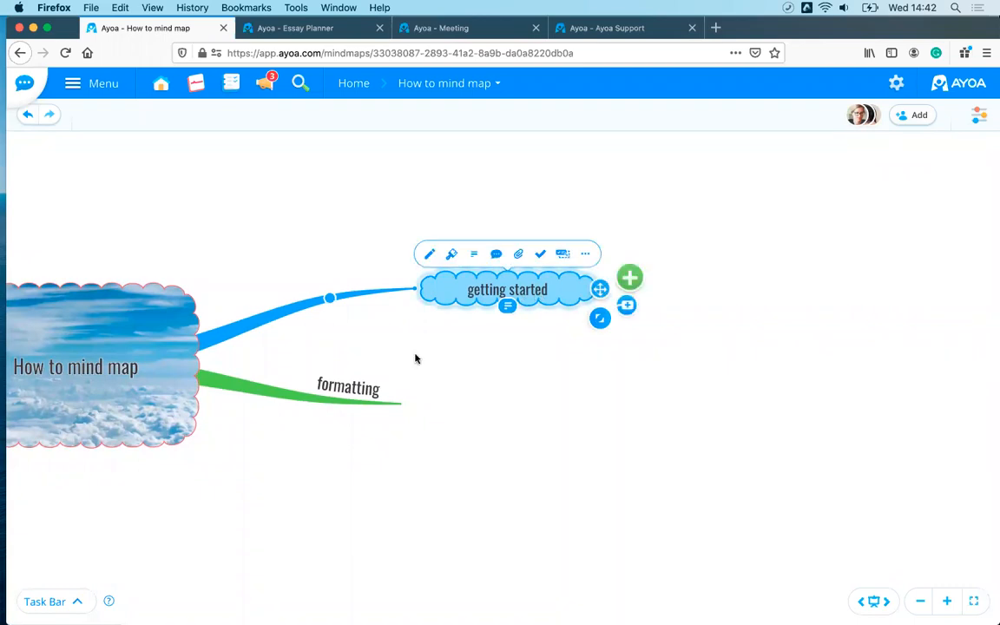
click(375, 403)
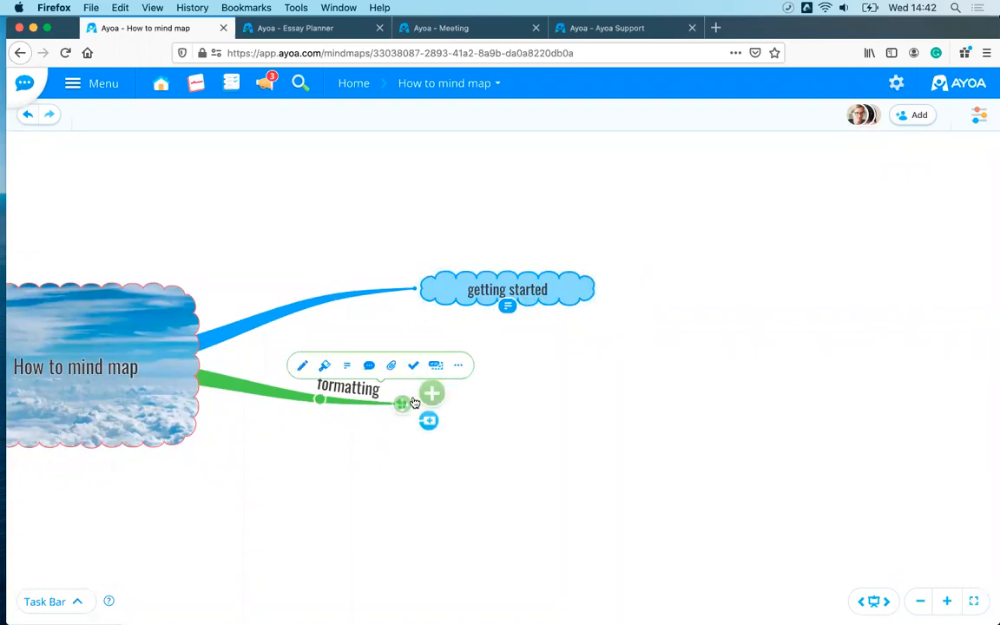
drag(434, 393, 529, 387)
text(images)
key(Return)
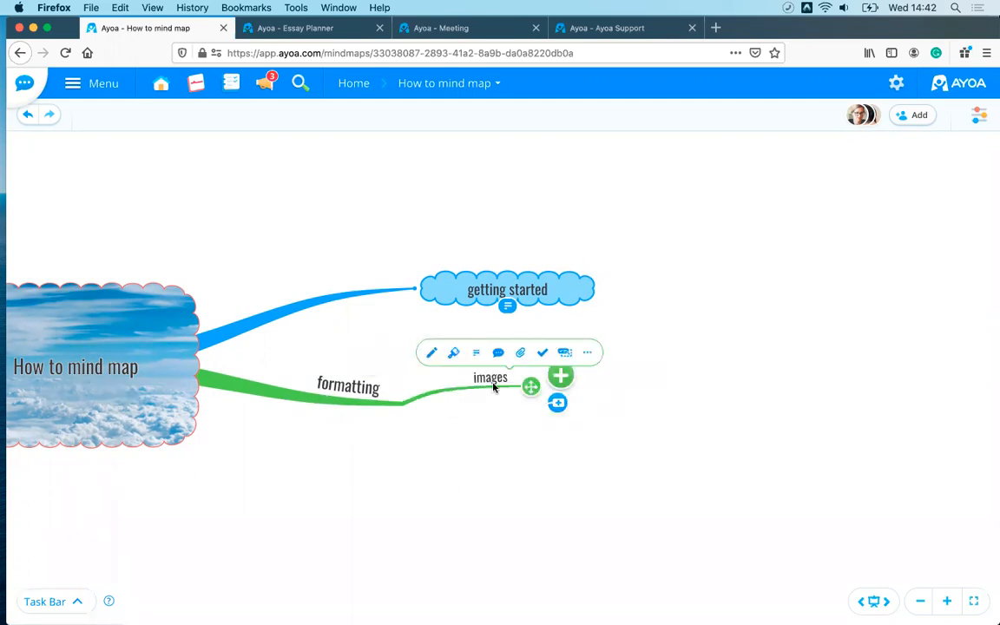
Search the royalty-free images for "painting" and add the painting of two birds to the "images" branch.
scroll(503, 409, up, 3)
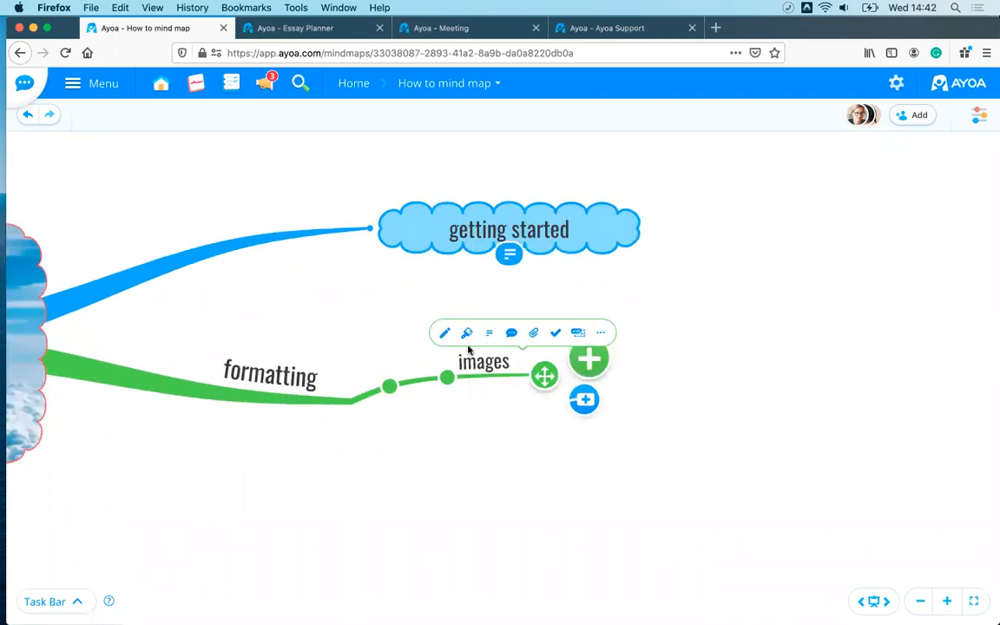
click(467, 336)
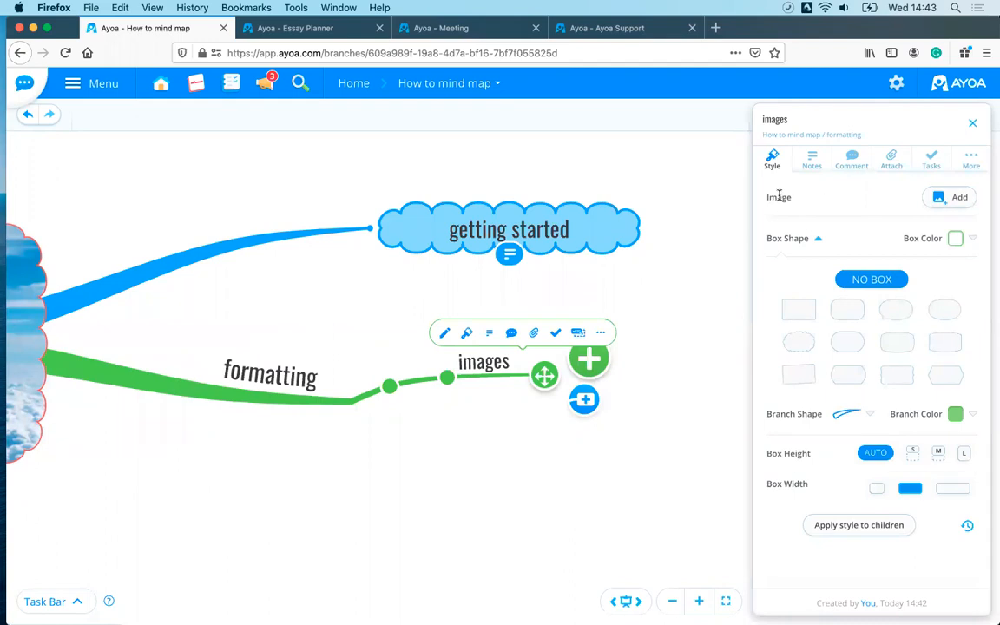
click(941, 200)
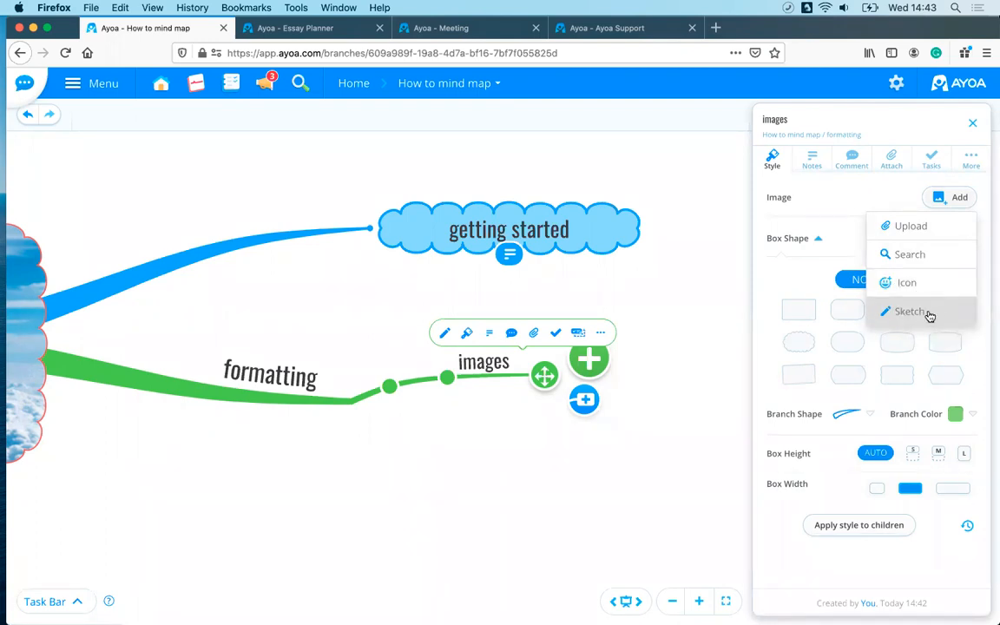
click(901, 257)
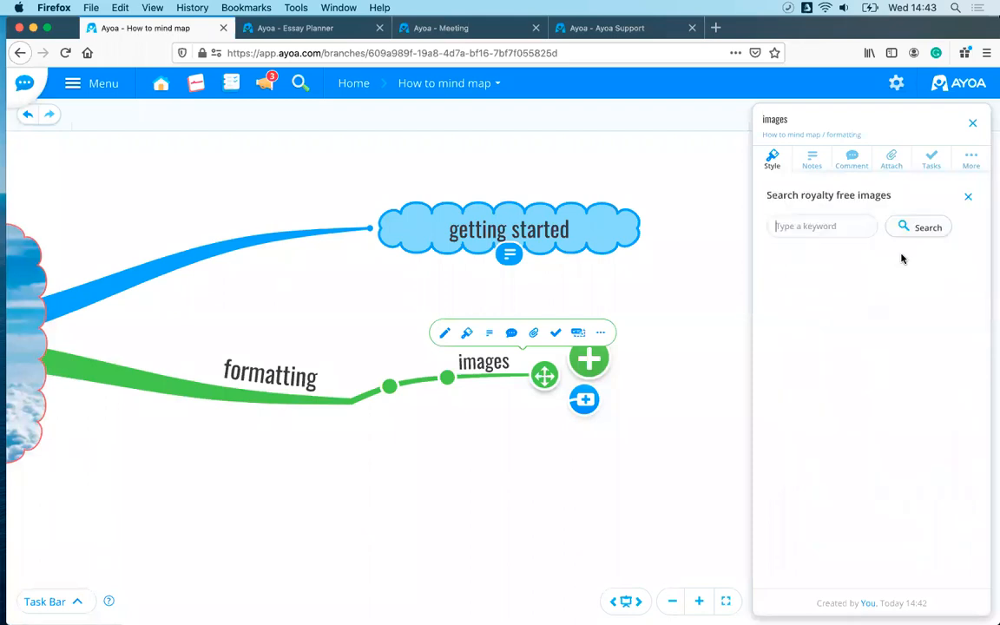
click(809, 226)
text(painting)
click(907, 226)
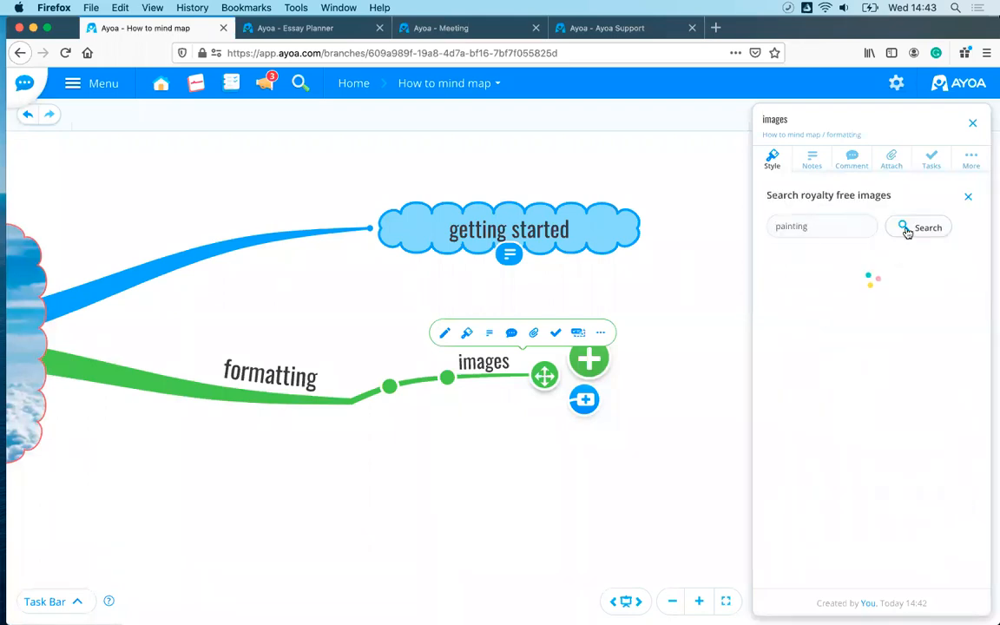
scroll(937, 325, down, 5)
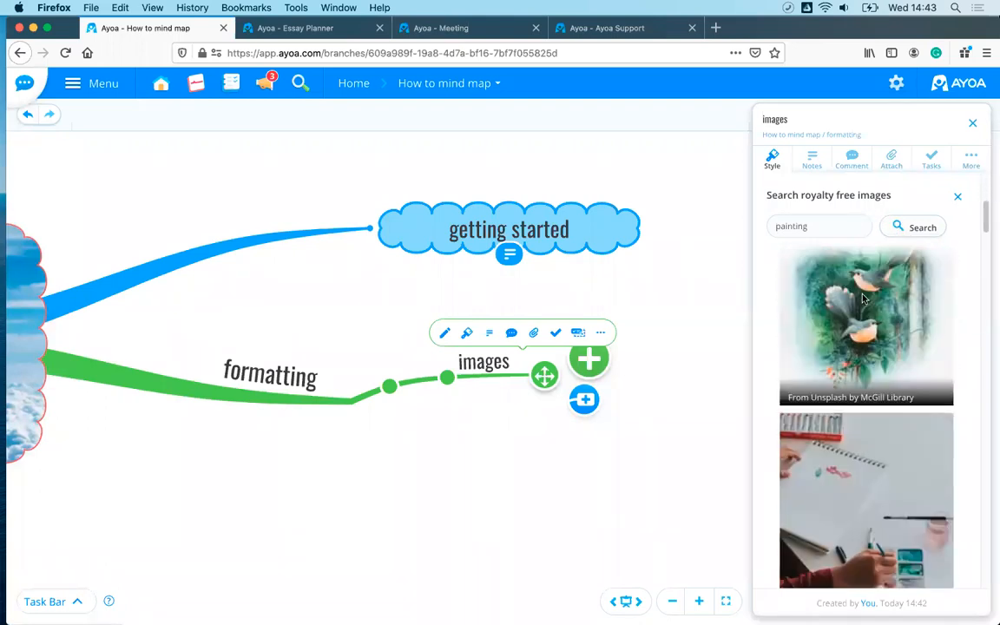
click(862, 298)
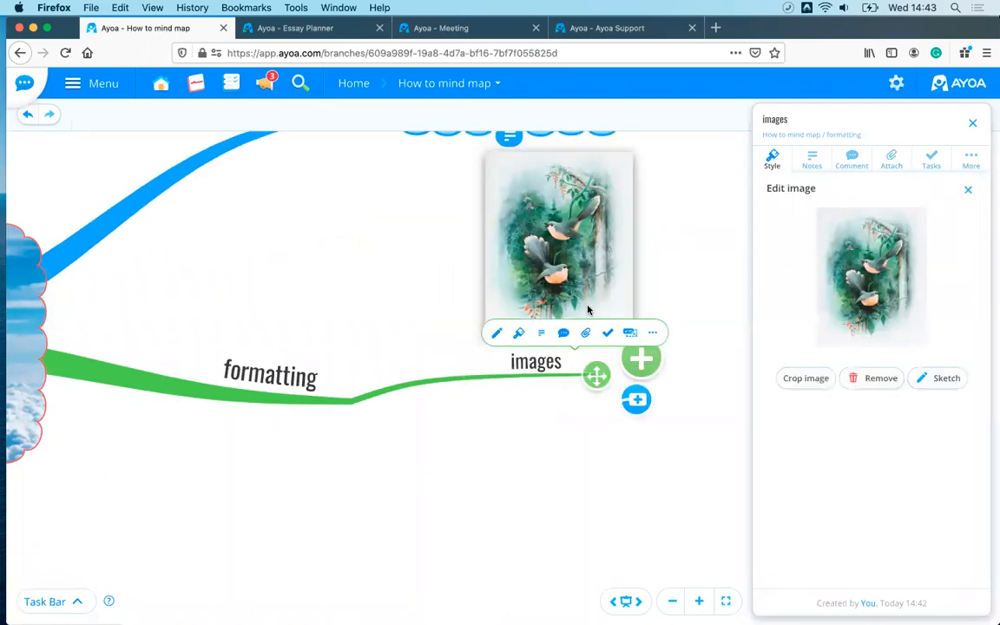
Reposition the bird painting freely around the "images" branch, leaving it above and beyond the branch's tip.
click(718, 285)
drag(717, 285, 694, 332)
mouse_move(561, 258)
drag(561, 259, 683, 312)
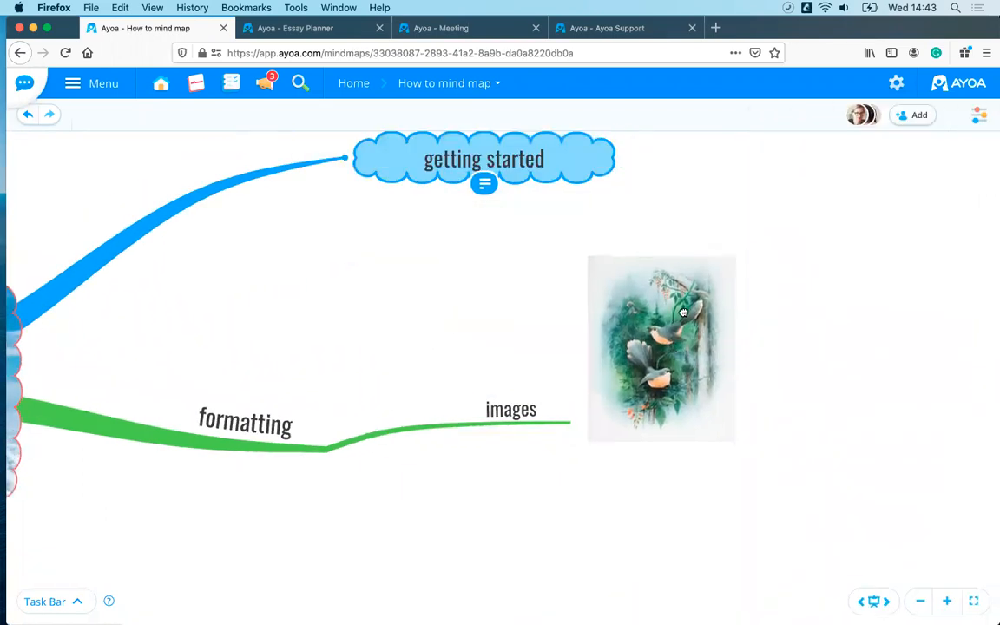
mouse_move(526, 431)
drag(605, 315, 612, 351)
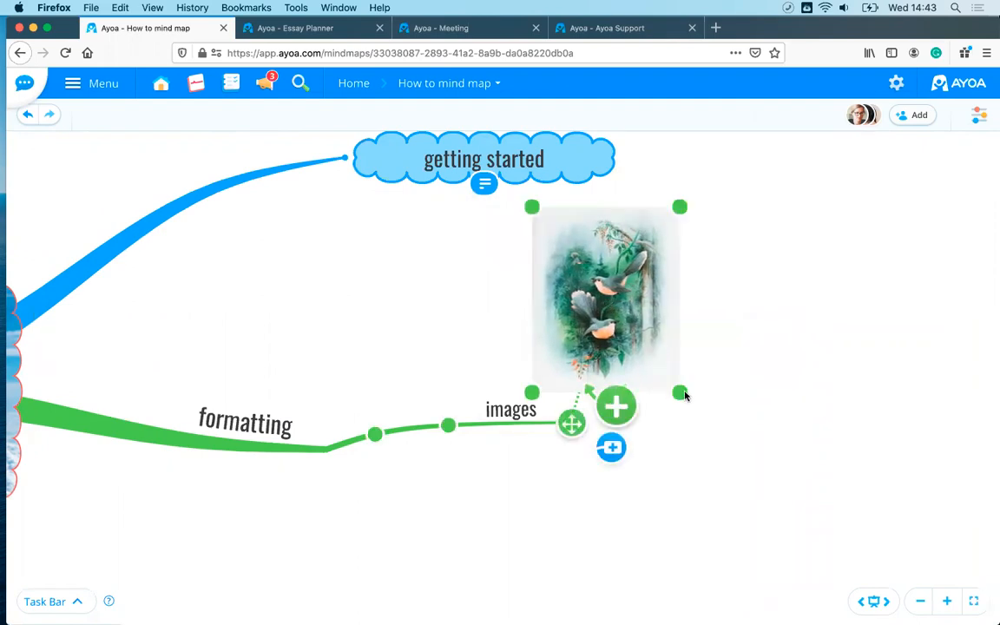
drag(673, 384, 593, 303)
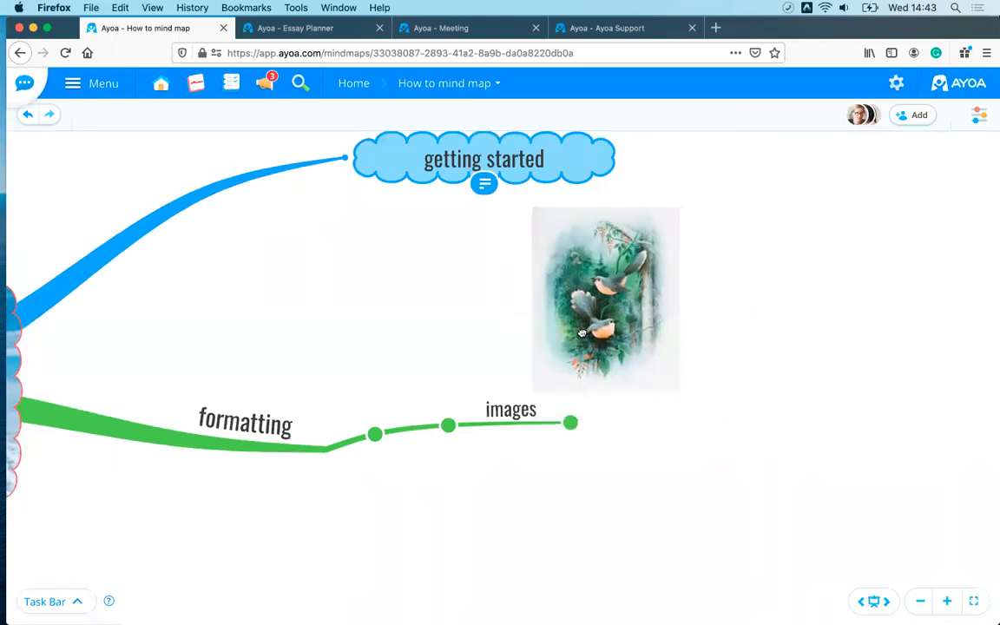
drag(583, 384, 644, 380)
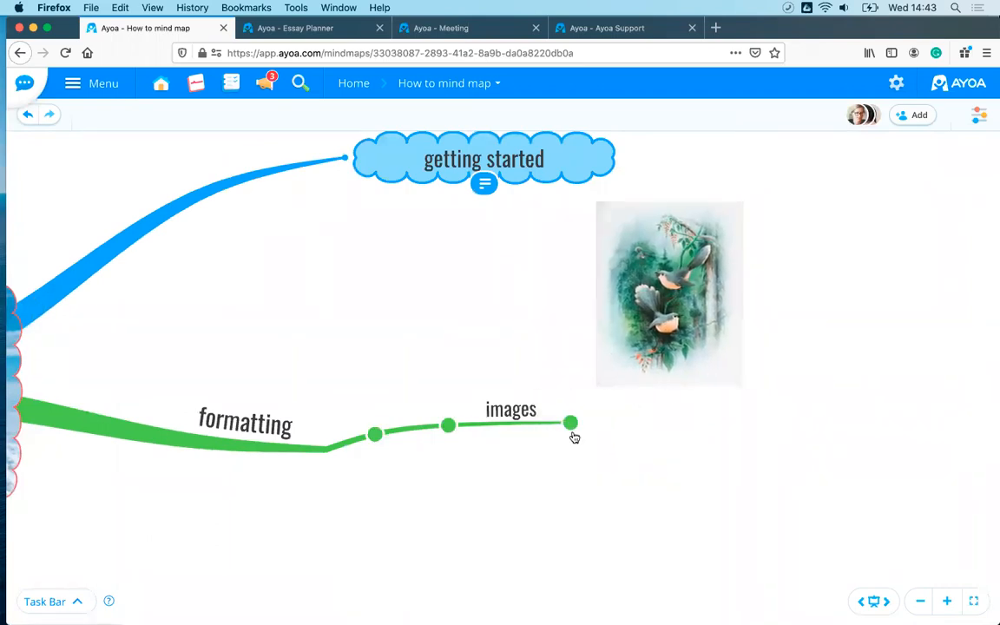
Give the "images" branch a cloud-shaped box that holds both the bird painting and the label.
click(528, 421)
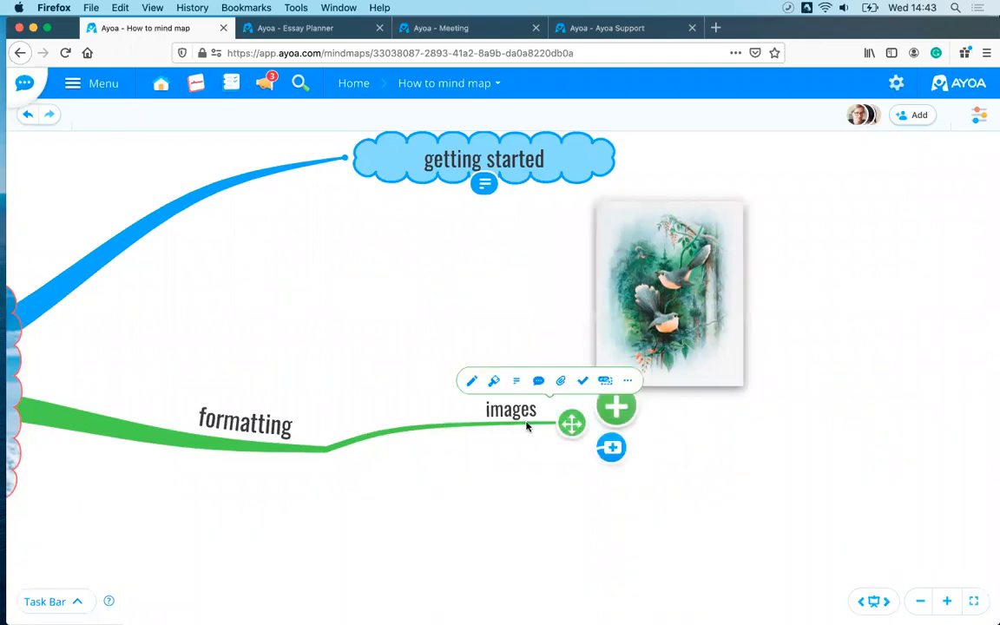
click(494, 383)
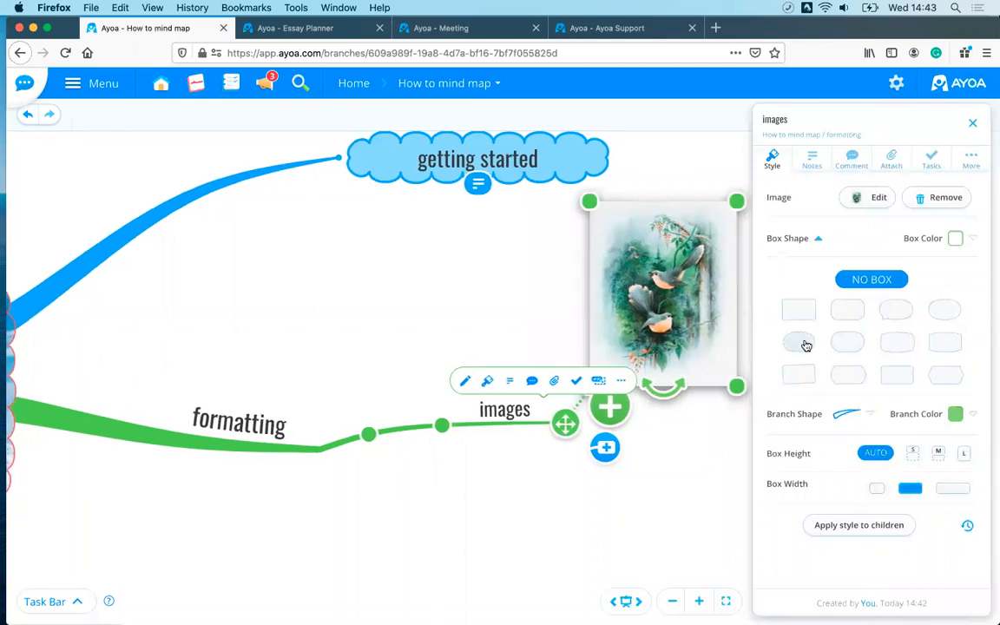
click(806, 346)
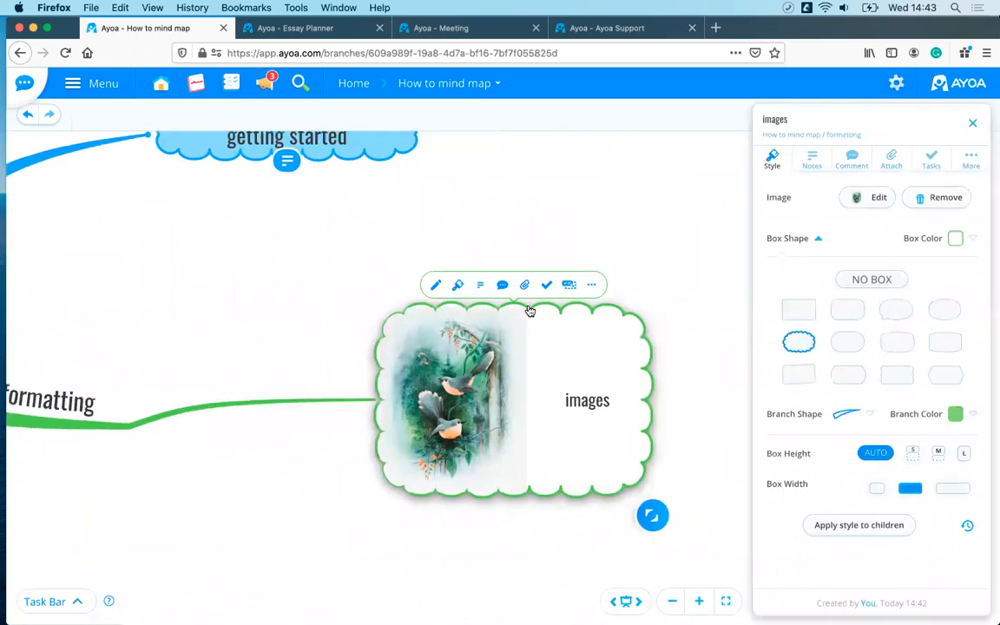
Try Right alignment for the bird painting on the "images" branch and settle on Cover so it fills the box.
mouse_move(574, 415)
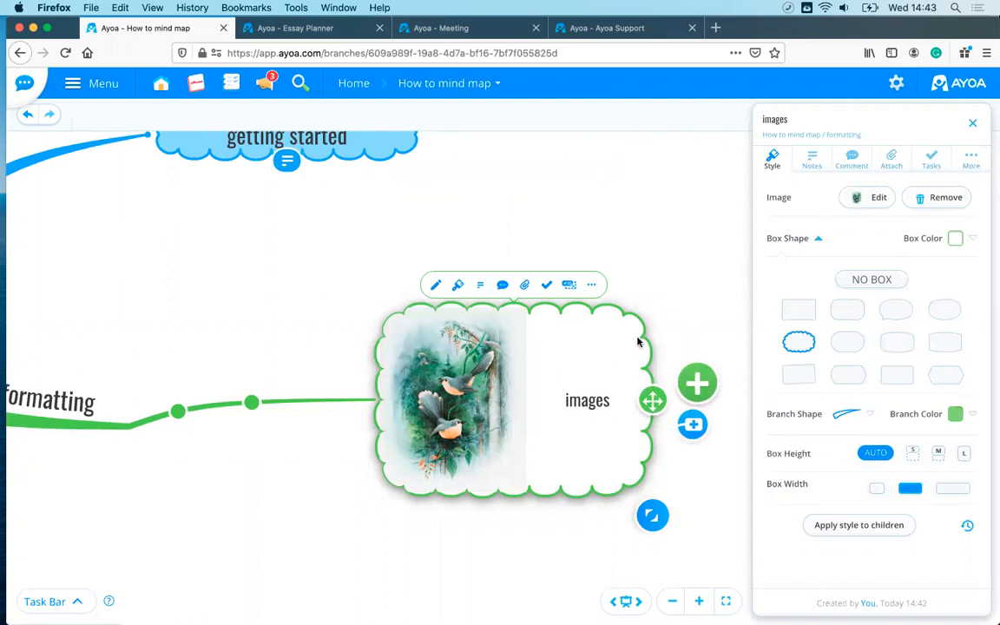
click(878, 199)
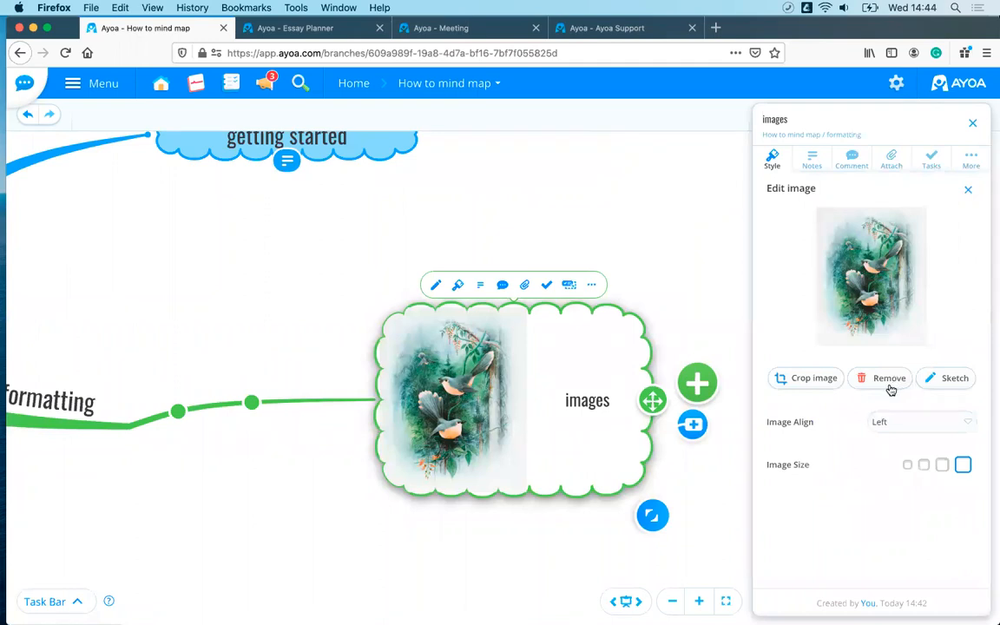
click(896, 422)
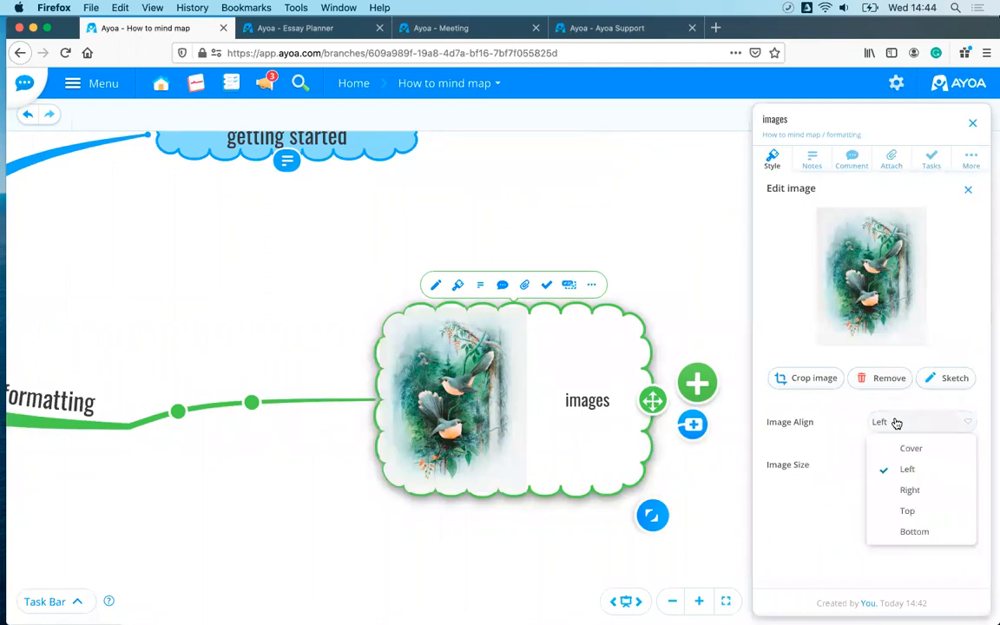
click(907, 492)
click(903, 425)
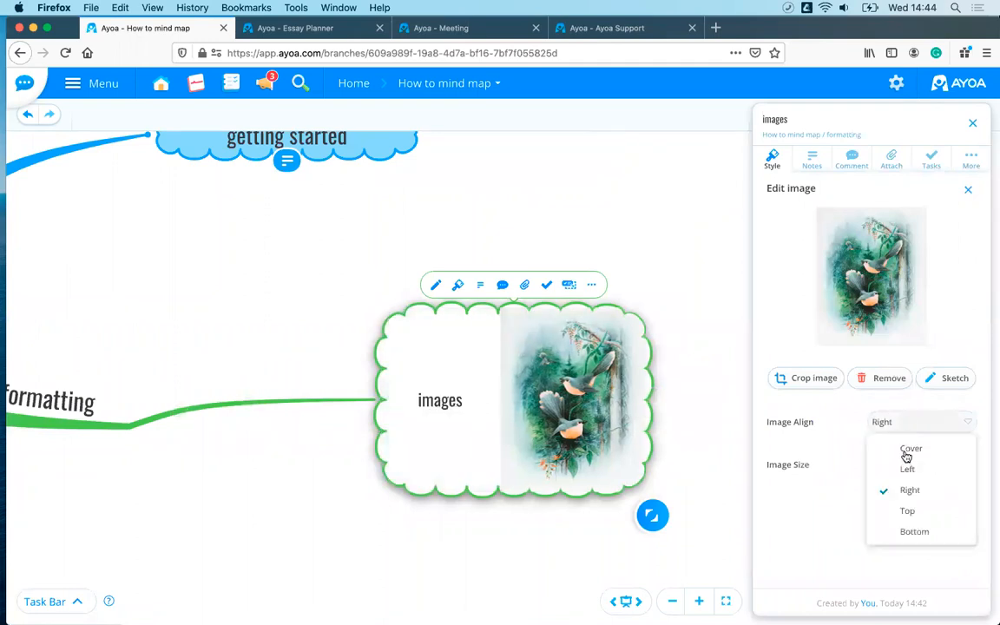
click(909, 448)
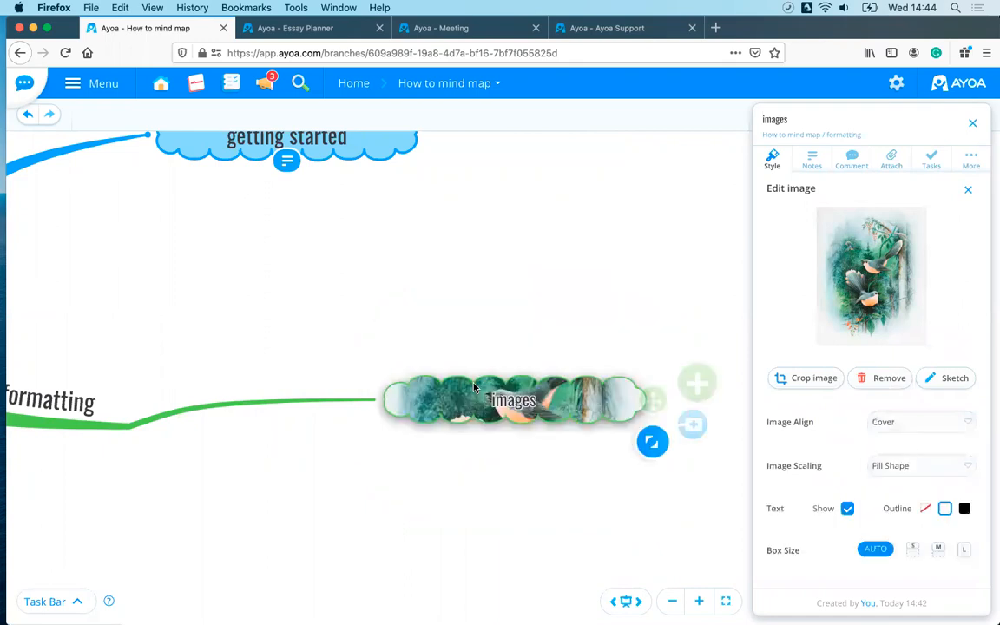
Try the large box size on the "images" branch and settle on the medium size (M).
click(962, 550)
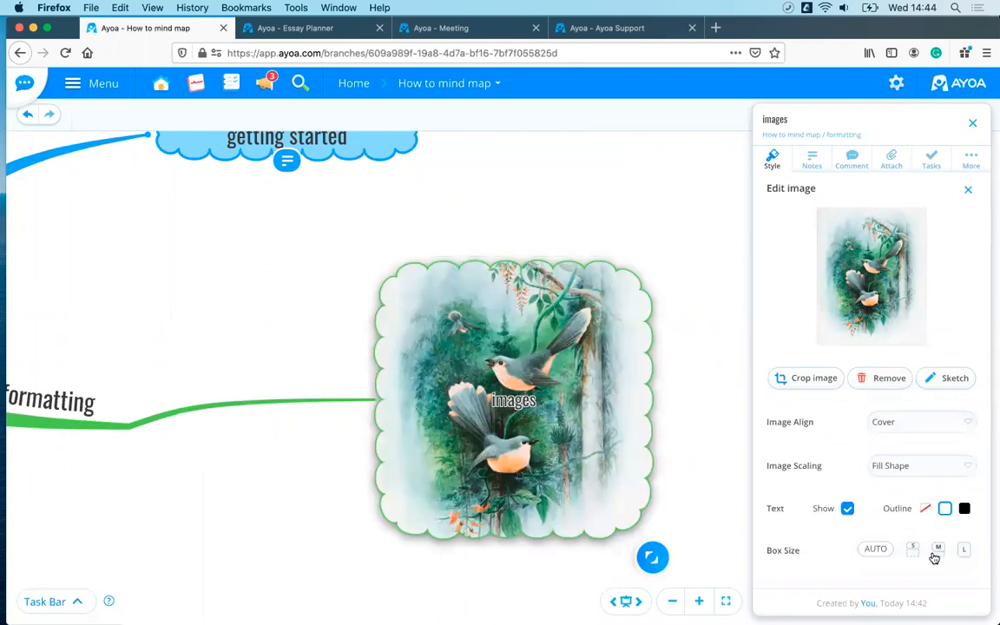
click(936, 551)
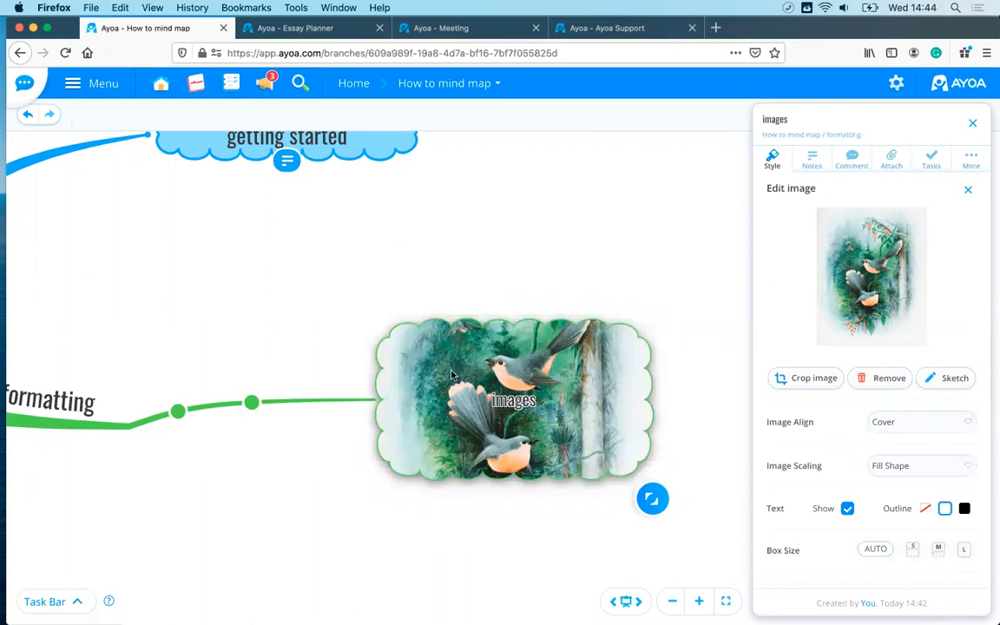
drag(486, 270, 643, 245)
click(401, 260)
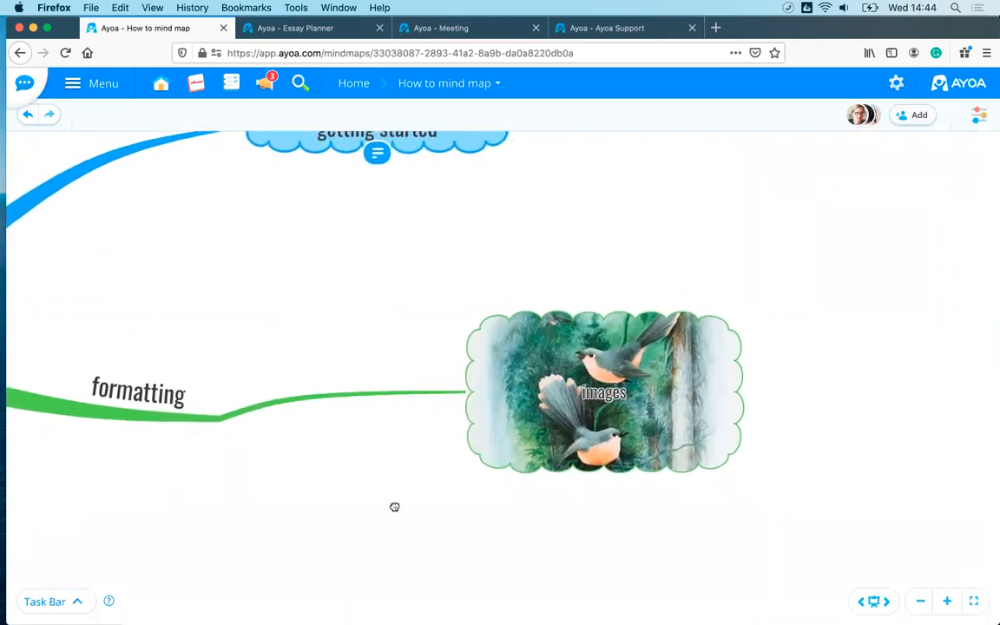
Draw a second child branch from the tip of "formatting", below "images", and label it "colour".
scroll(478, 425, left, 5)
mouse_move(452, 380)
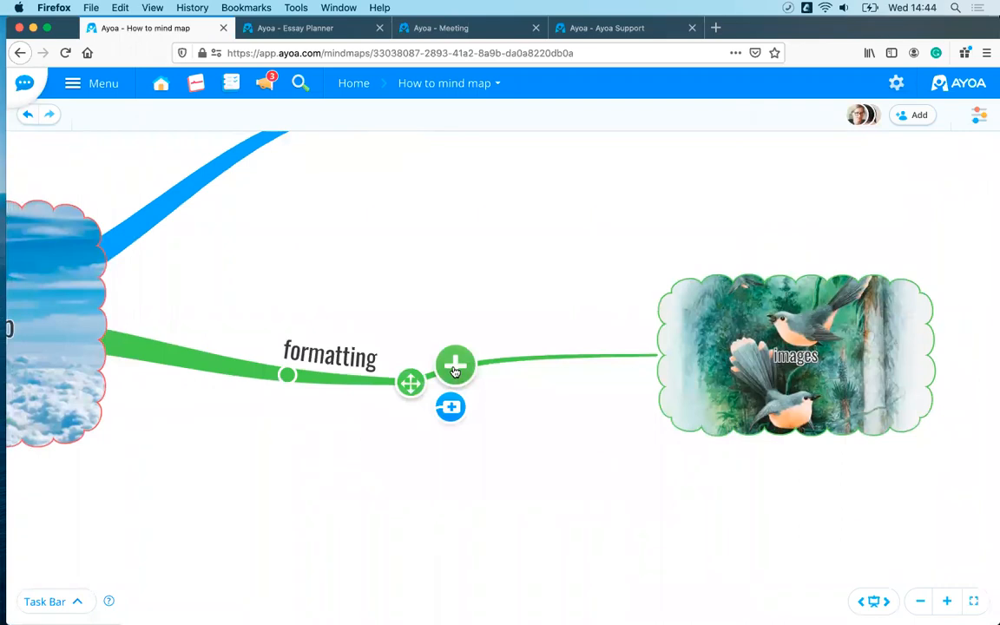
mouse_move(452, 371)
mouse_down()
mouse_move(449, 419)
mouse_move(649, 562)
mouse_move(669, 482)
mouse_up()
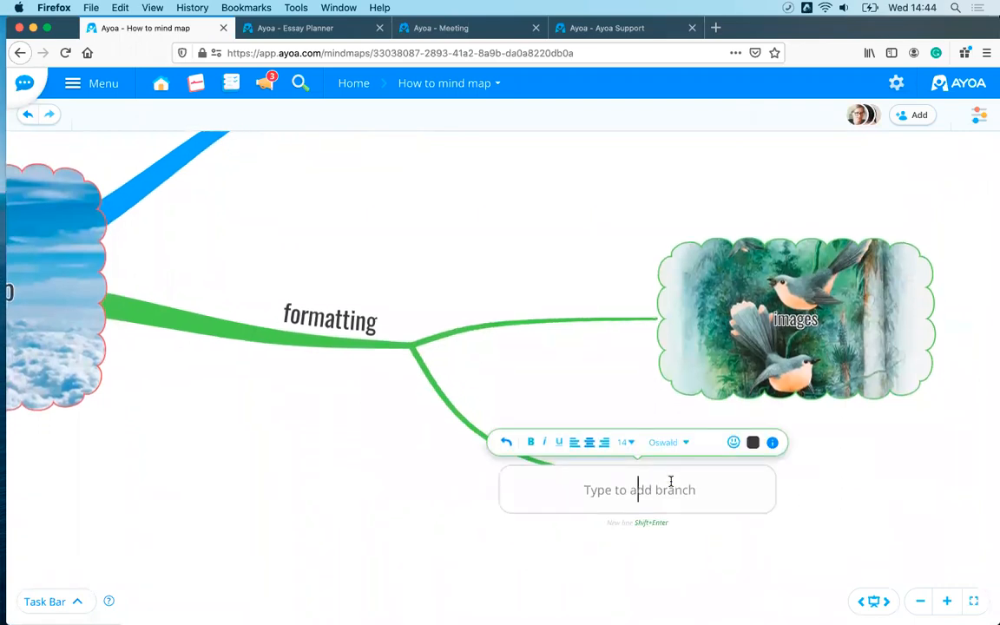
text(colour)
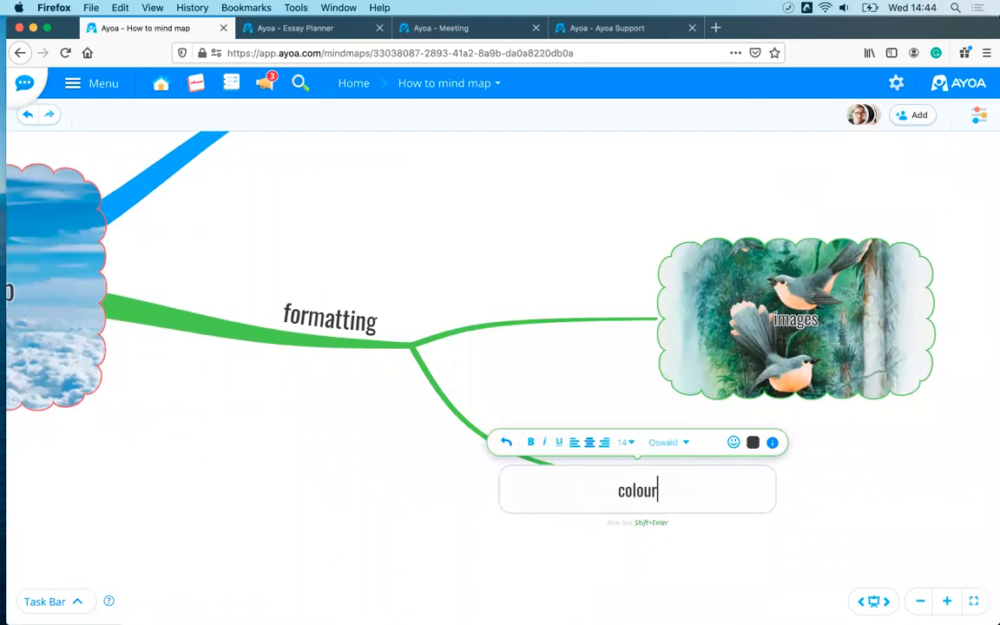
key(Return)
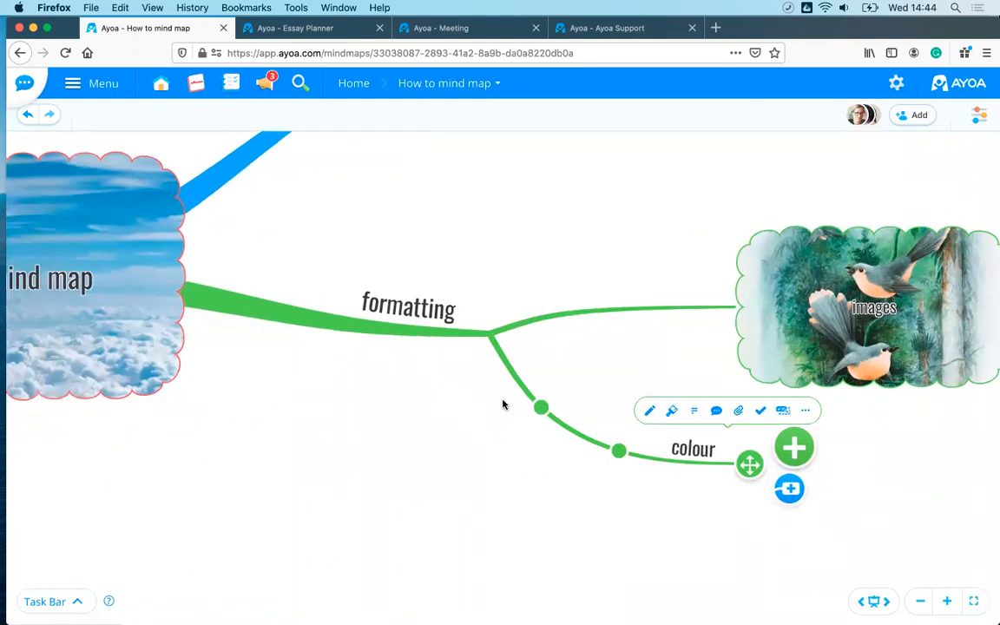
Give the "formatting" branch a speech-bubble box shape.
scroll(495, 401, left, 5)
click(319, 314)
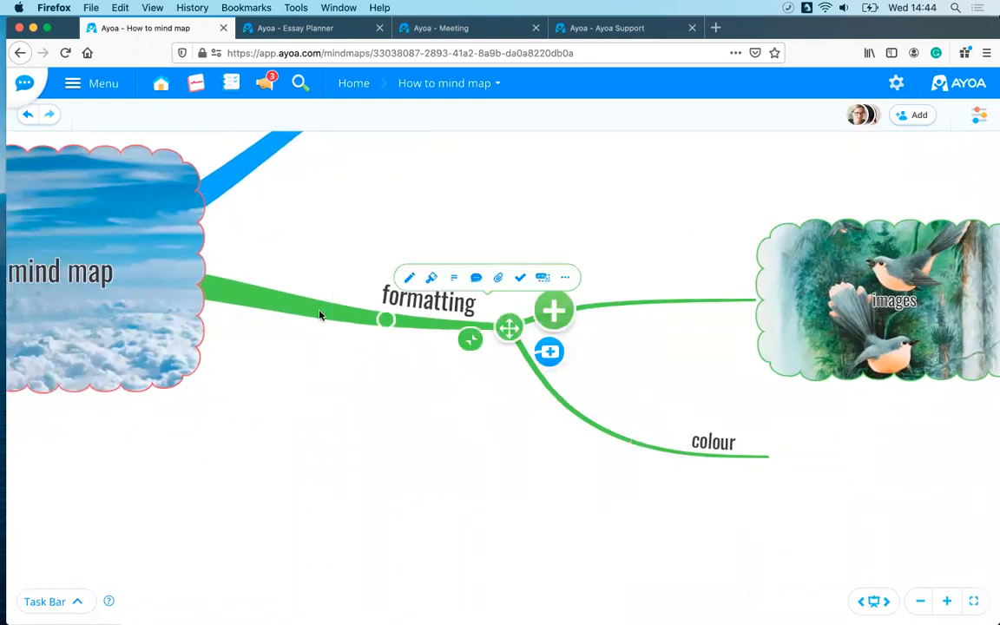
click(432, 279)
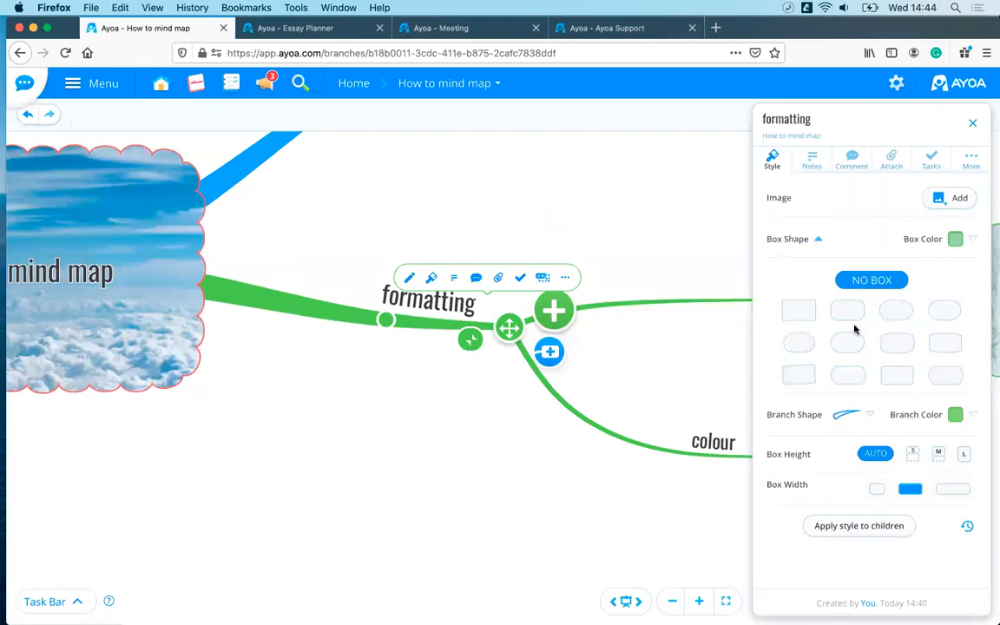
click(900, 319)
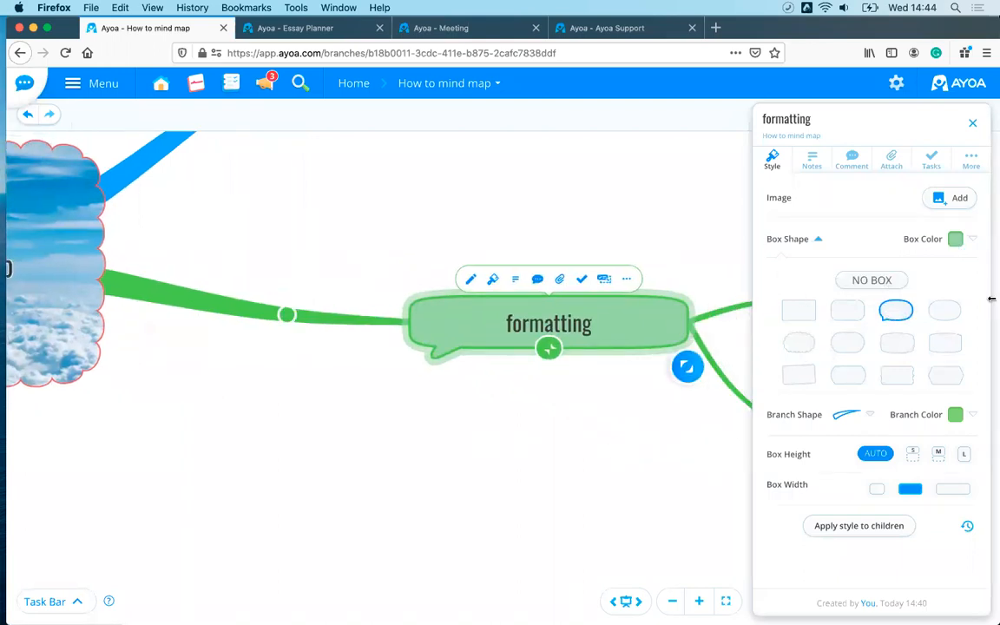
Try a coral fill on the "formatting" box and settle on the blue-to-purple gradient as its box color.
click(955, 241)
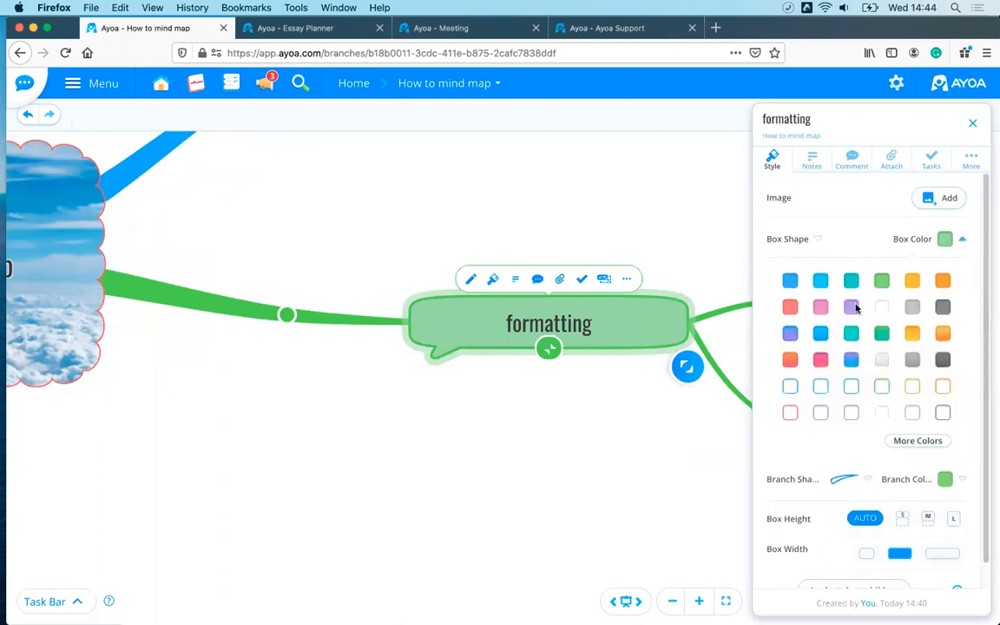
click(792, 308)
click(791, 334)
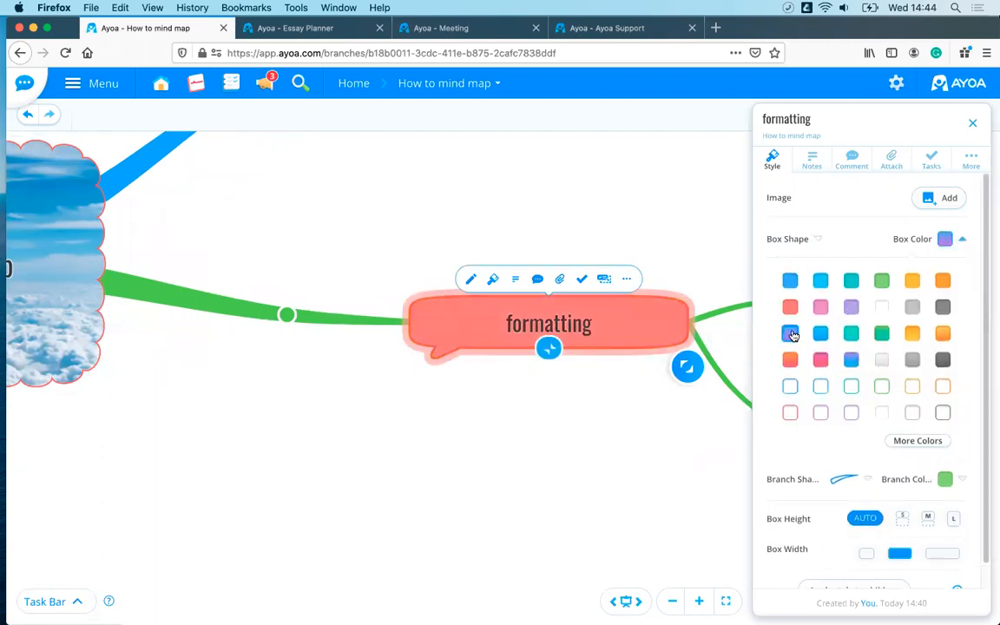
Try plain and zigzag shapes for the "formatting" branch, settle on the dashed arrow, and color it with the blue-to-purple gradient.
scroll(825, 473, down, 1)
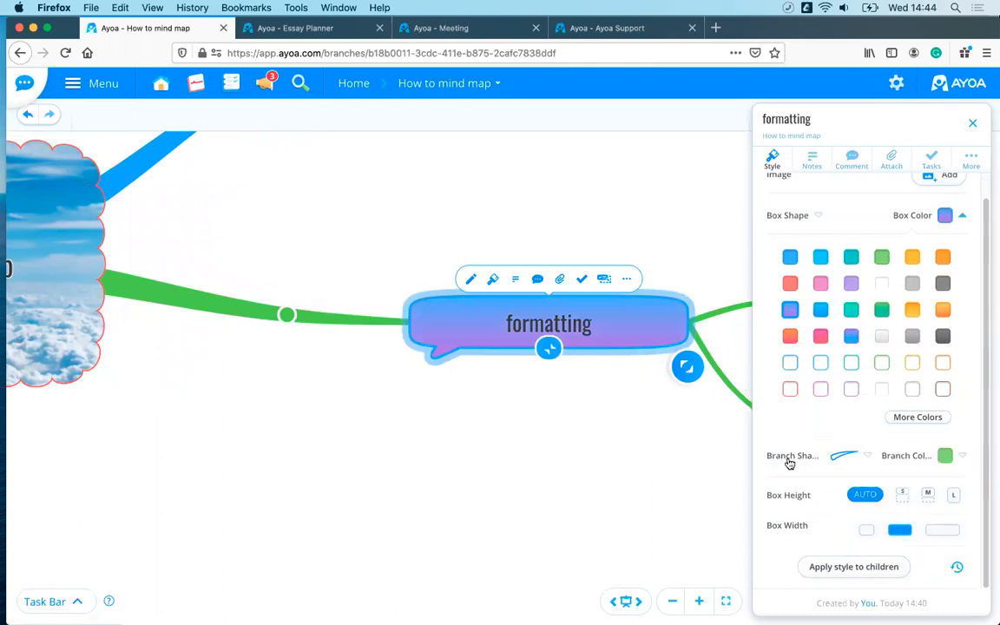
click(859, 459)
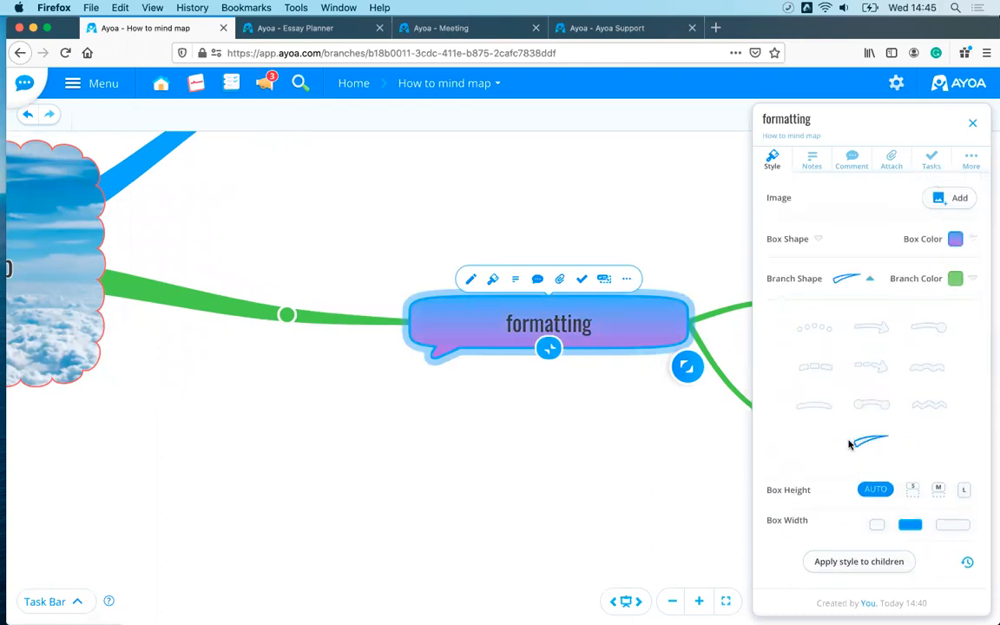
click(822, 407)
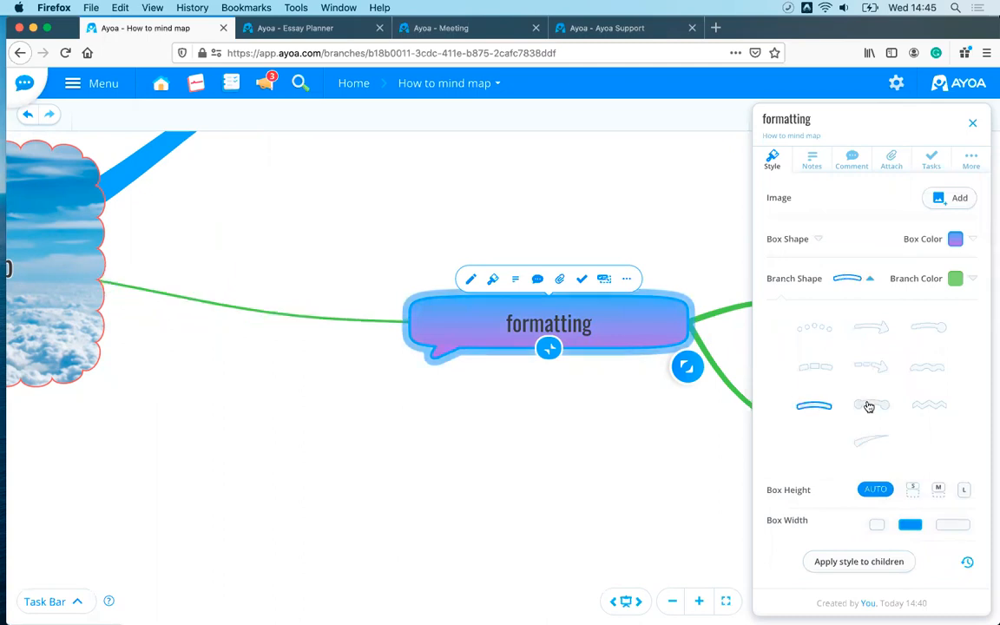
click(927, 405)
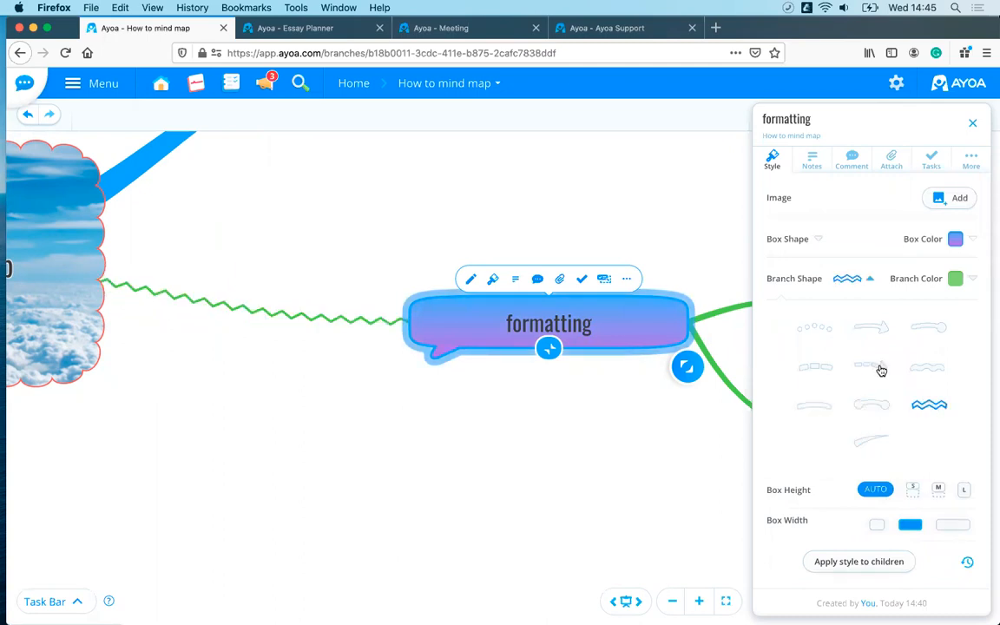
click(875, 368)
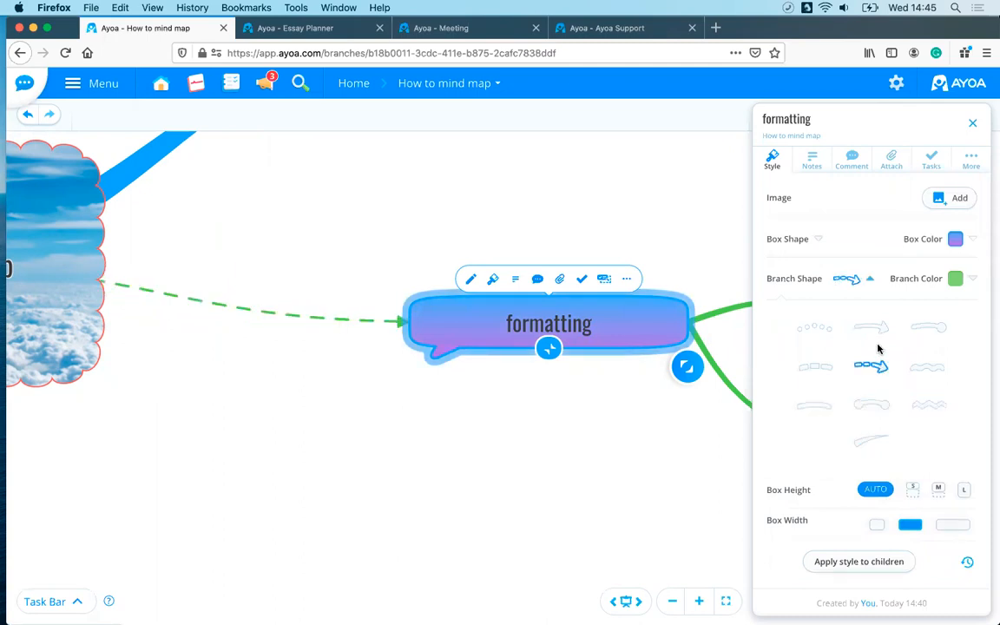
click(973, 278)
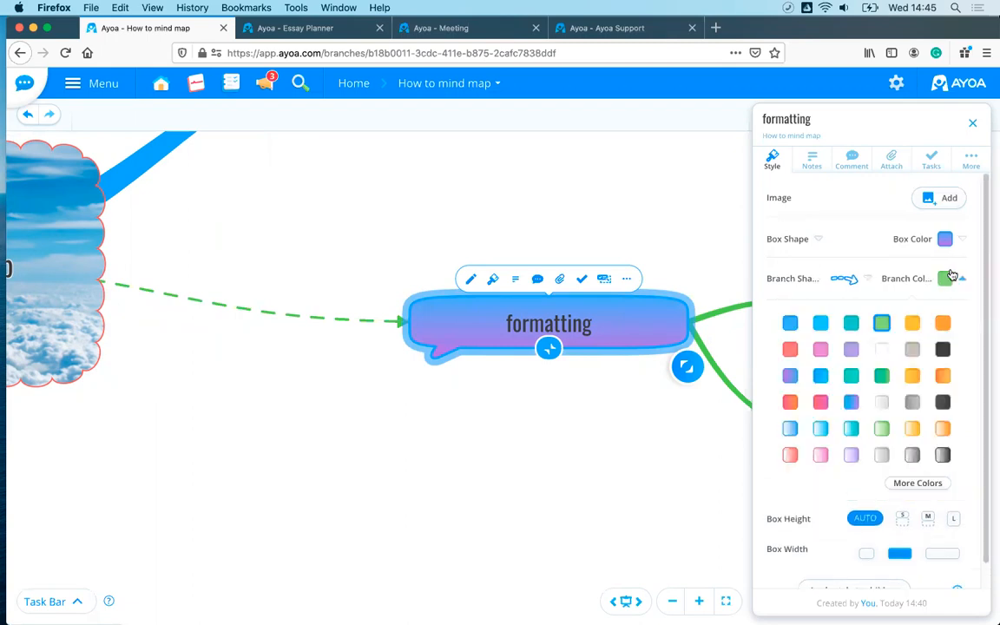
click(791, 376)
Try several box heights for "formatting" and settle on the small height (S) with the narrowest box width.
scroll(957, 373, down, 1)
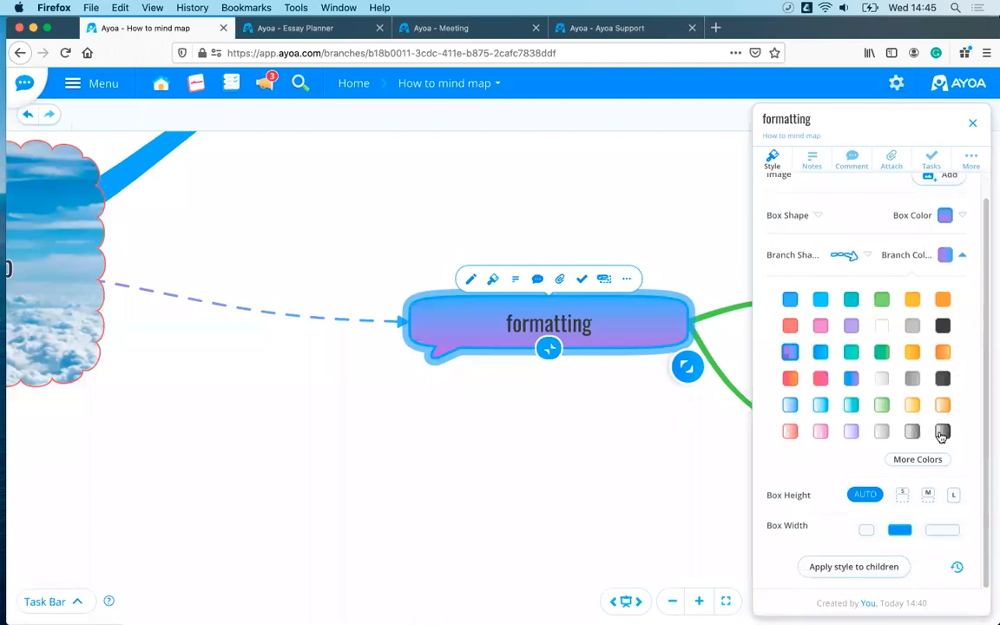
click(903, 496)
click(903, 498)
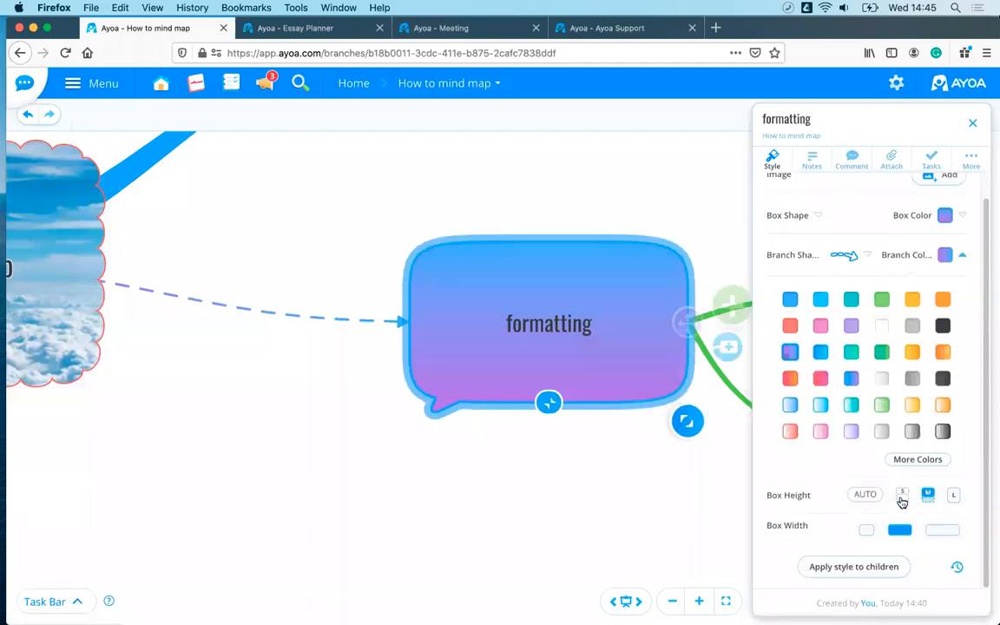
click(898, 501)
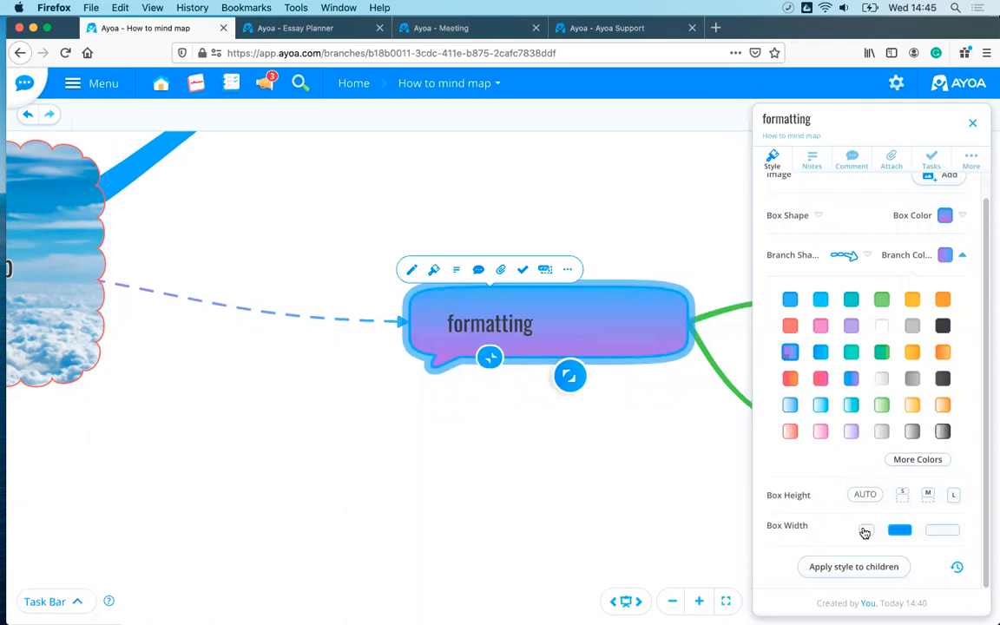
click(903, 495)
click(956, 497)
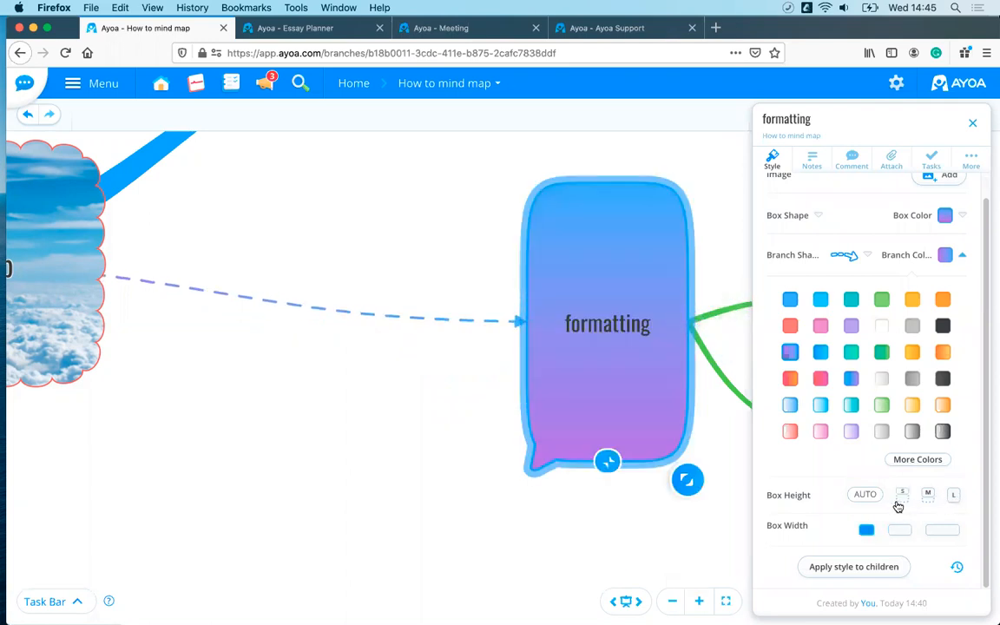
click(901, 499)
Apply the style of "formatting" to its child branches "images" and "colour".
drag(606, 464, 300, 440)
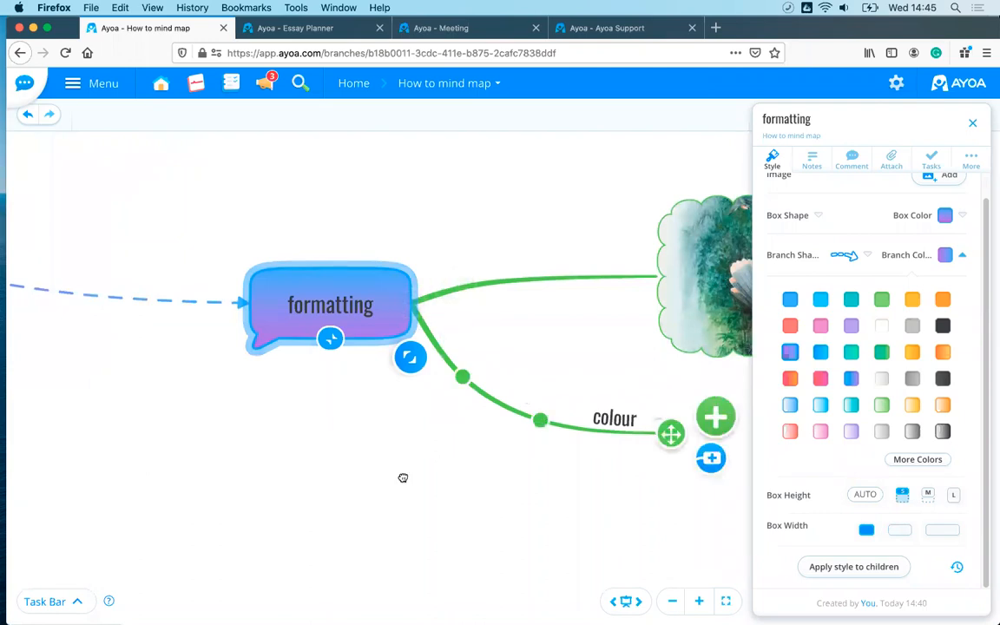
scroll(402, 476, right, 3)
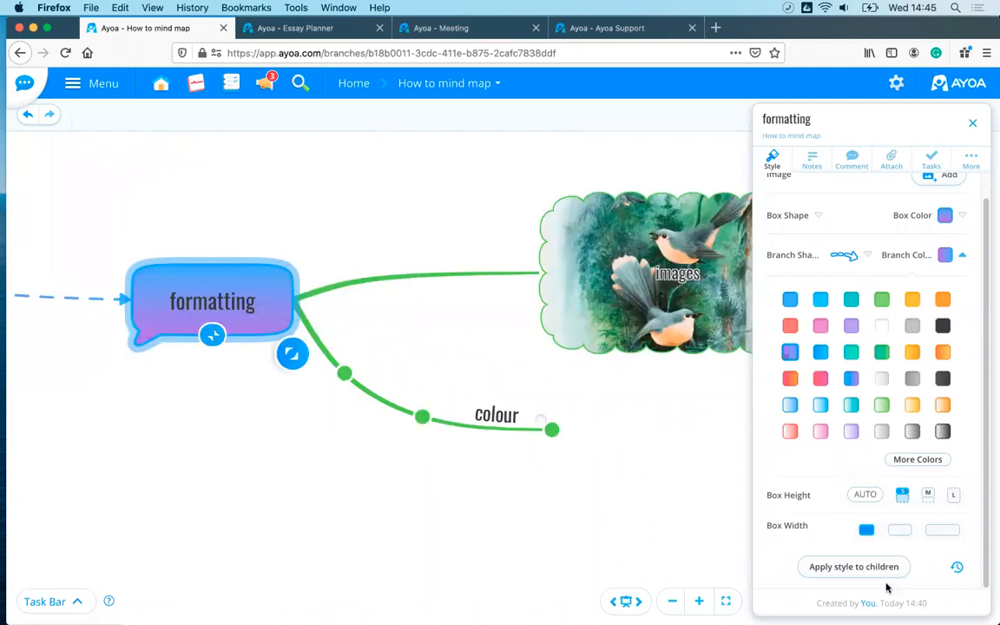
click(835, 570)
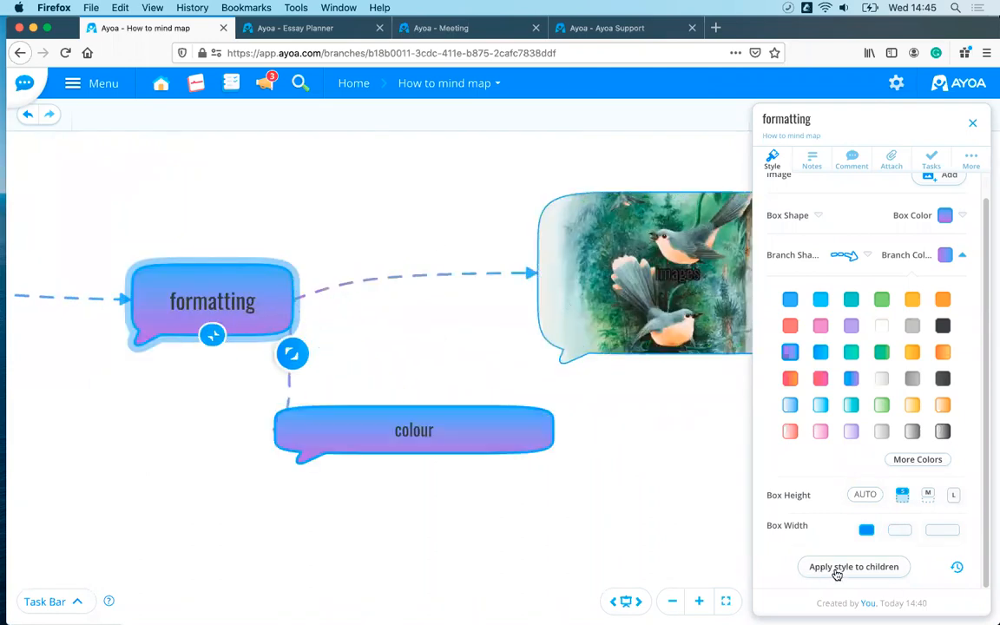
click(630, 482)
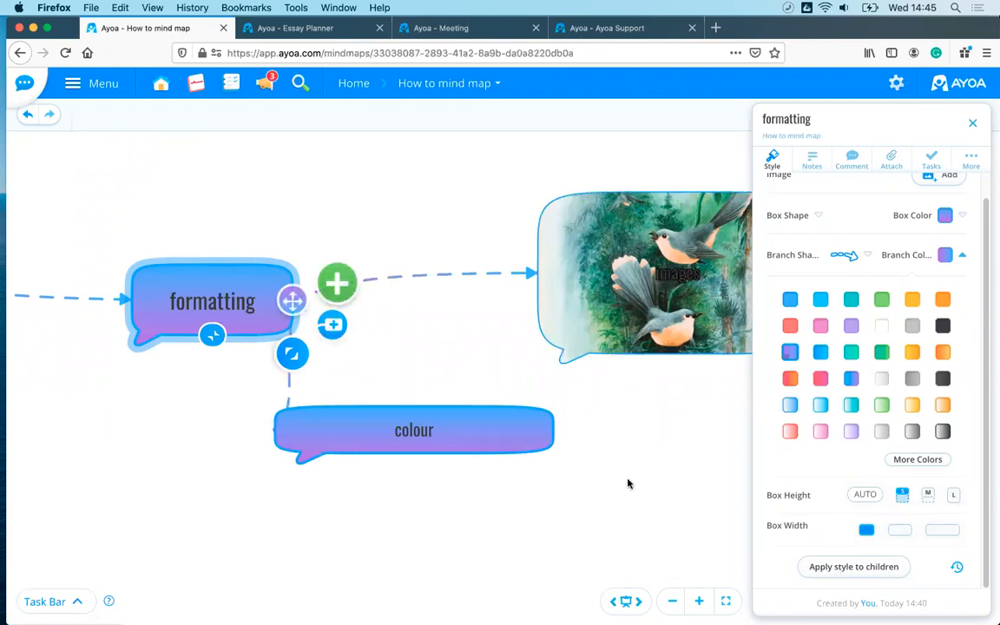
Move the "colour" box farther out from "formatting" and resize it to be narrower and taller.
click(553, 432)
drag(552, 431, 674, 444)
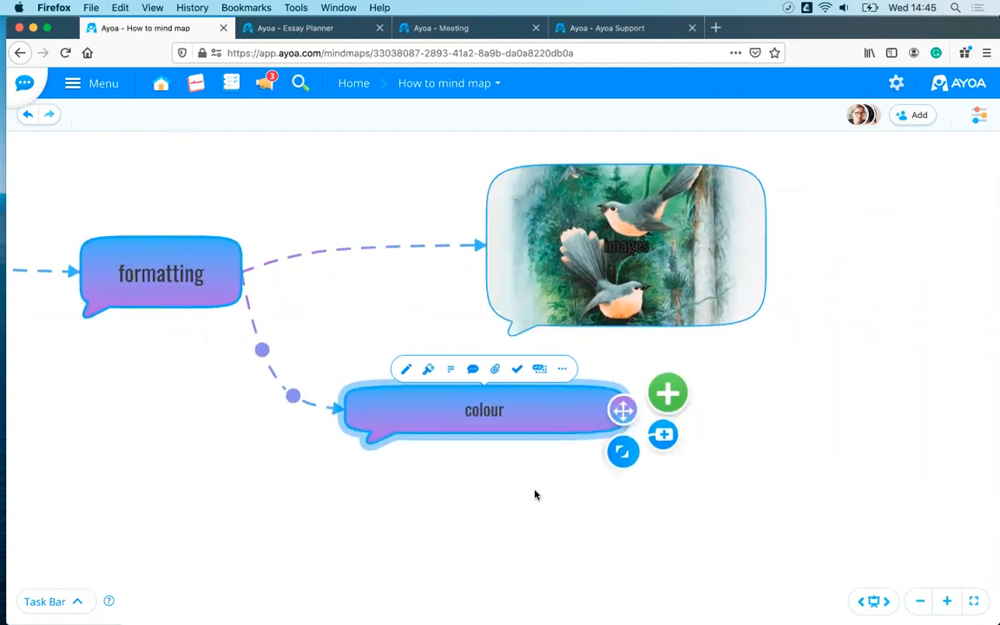
click(608, 493)
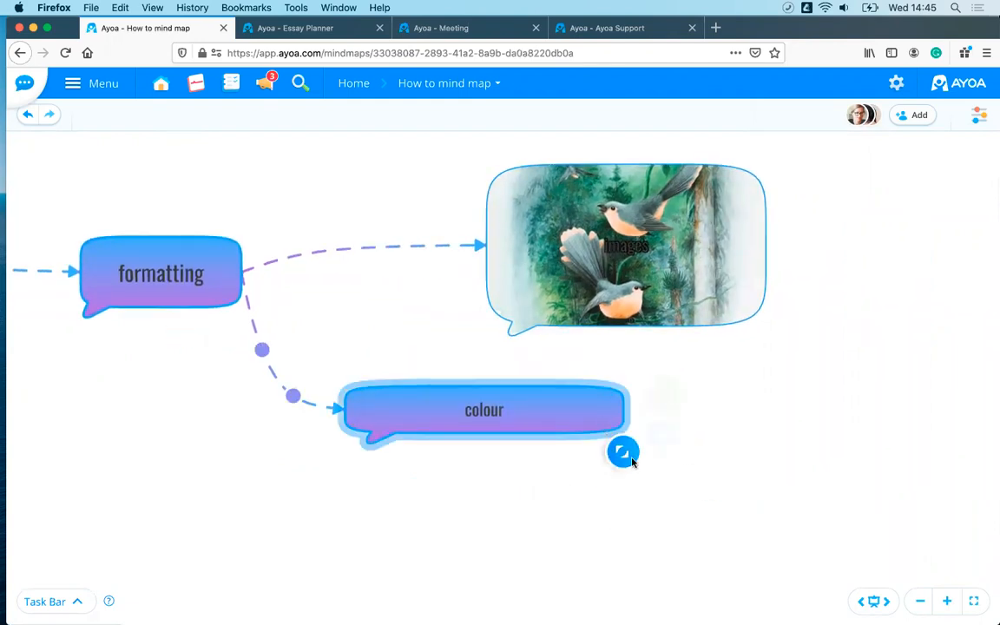
drag(621, 455, 535, 476)
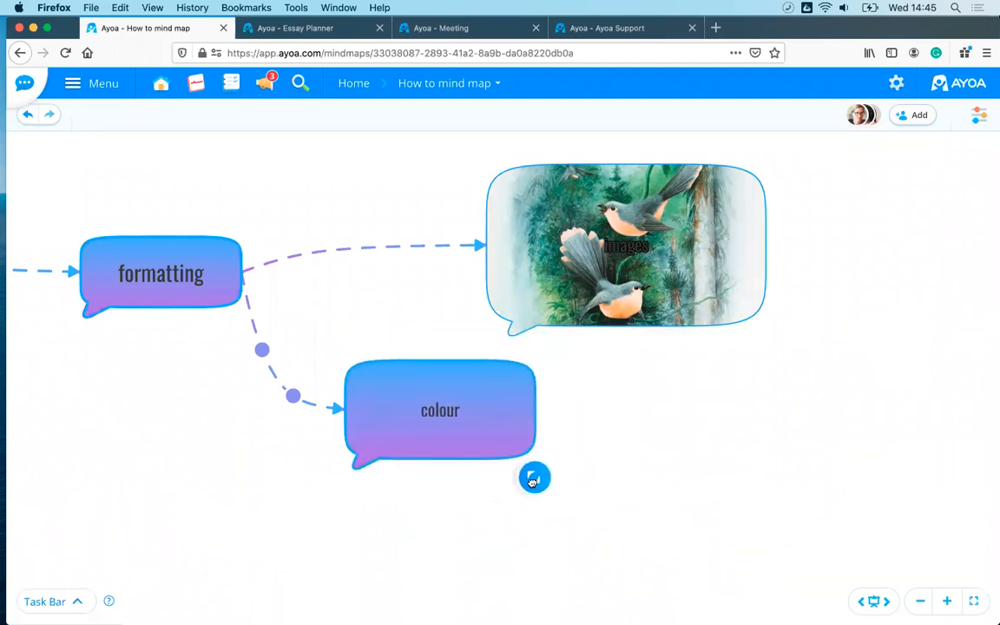
click(426, 417)
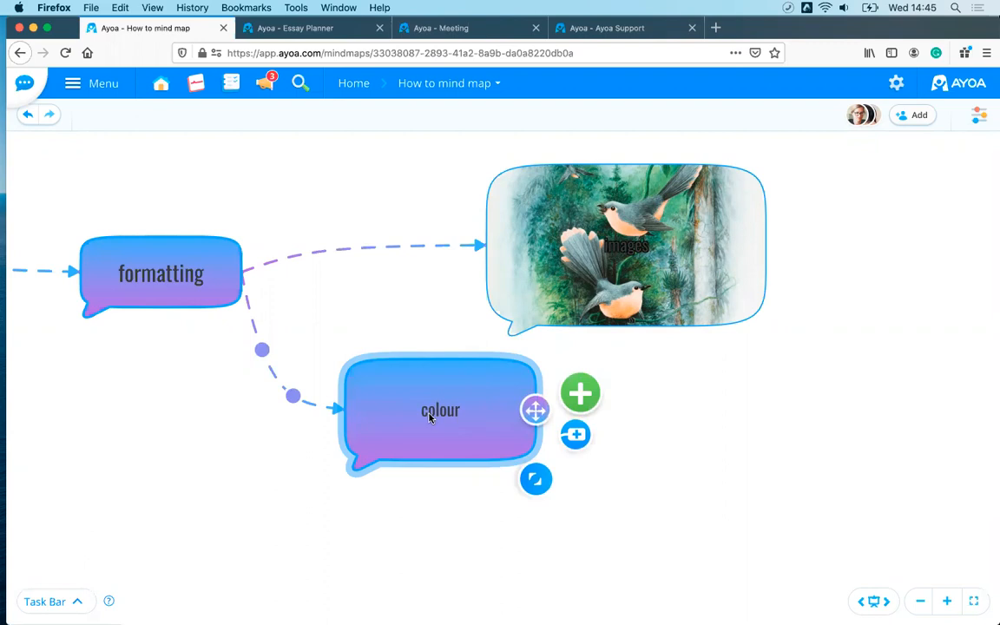
click(40, 389)
drag(186, 409, 468, 469)
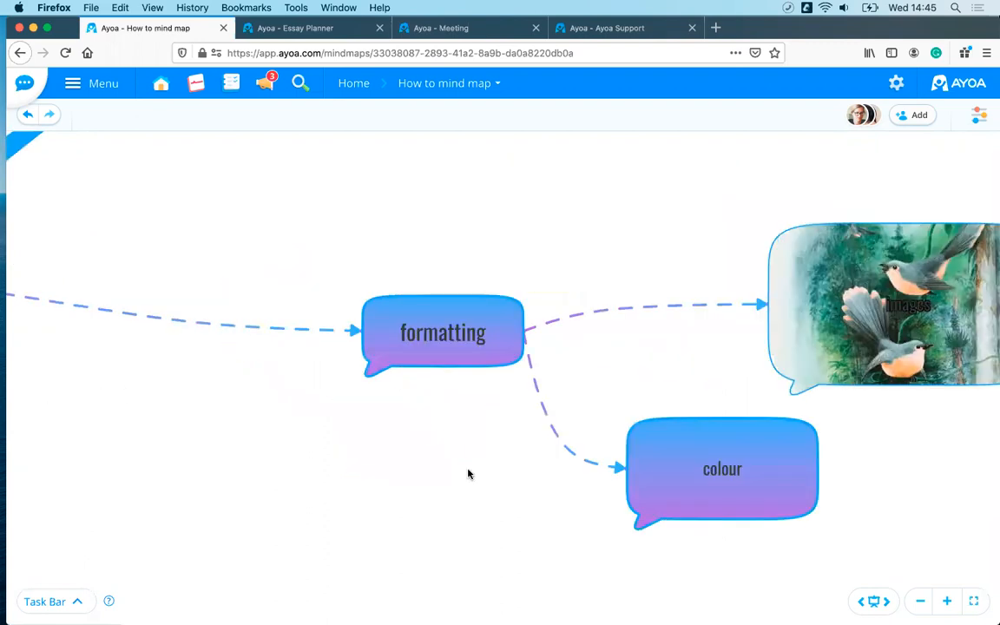
scroll(468, 474, down, 3)
mouse_move(400, 486)
mouse_down()
mouse_move(425, 453)
mouse_move(418, 469)
mouse_move(513, 479)
mouse_move(382, 486)
mouse_up()
drag(646, 491, 647, 460)
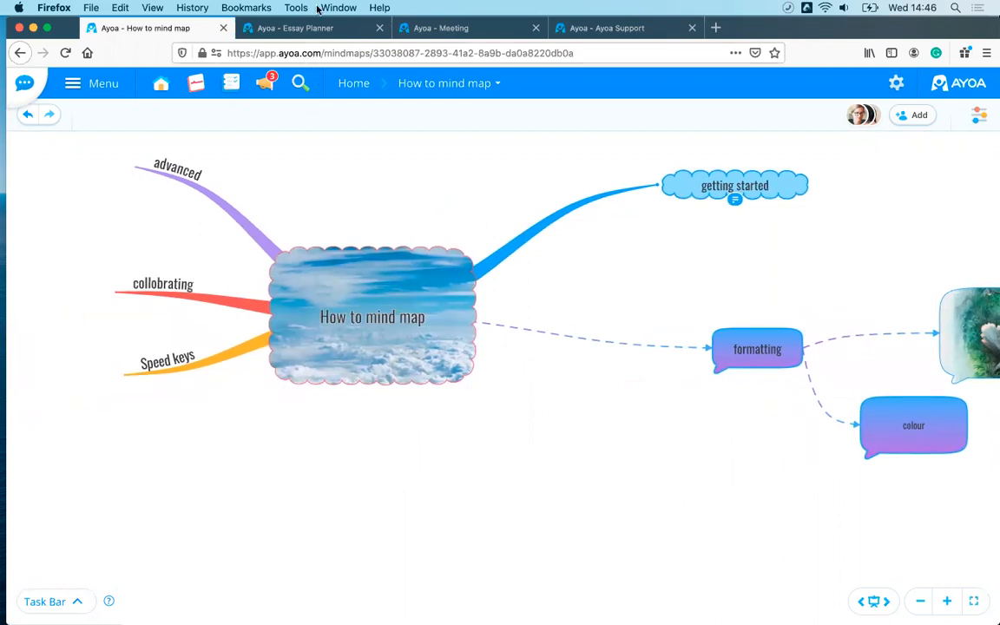
In the Essay Planner map, add the child branches "child" and "sibling" to Point 3 of "Argument 1: Love".
click(319, 29)
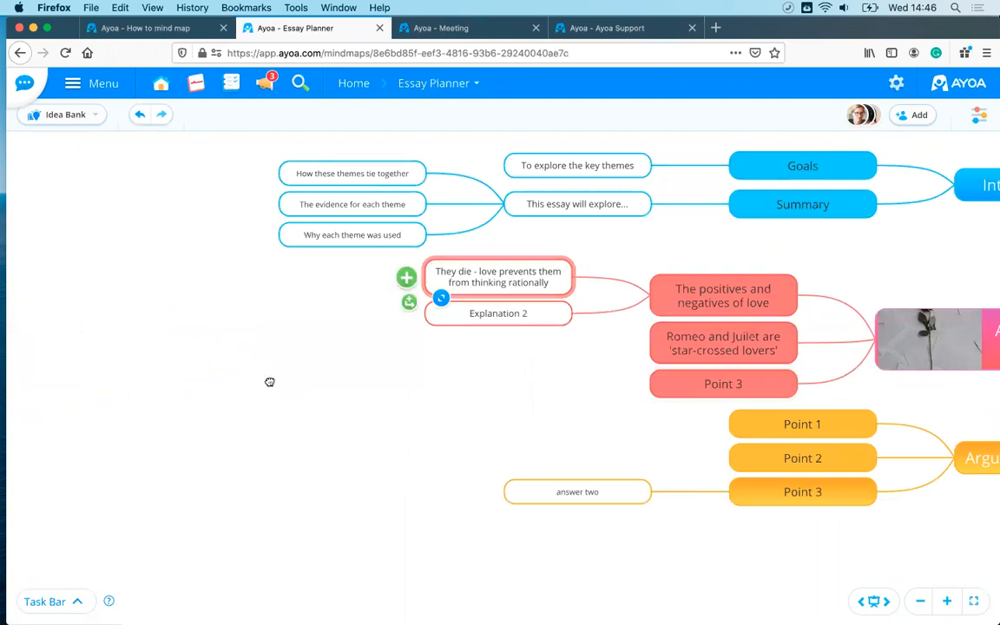
click(456, 356)
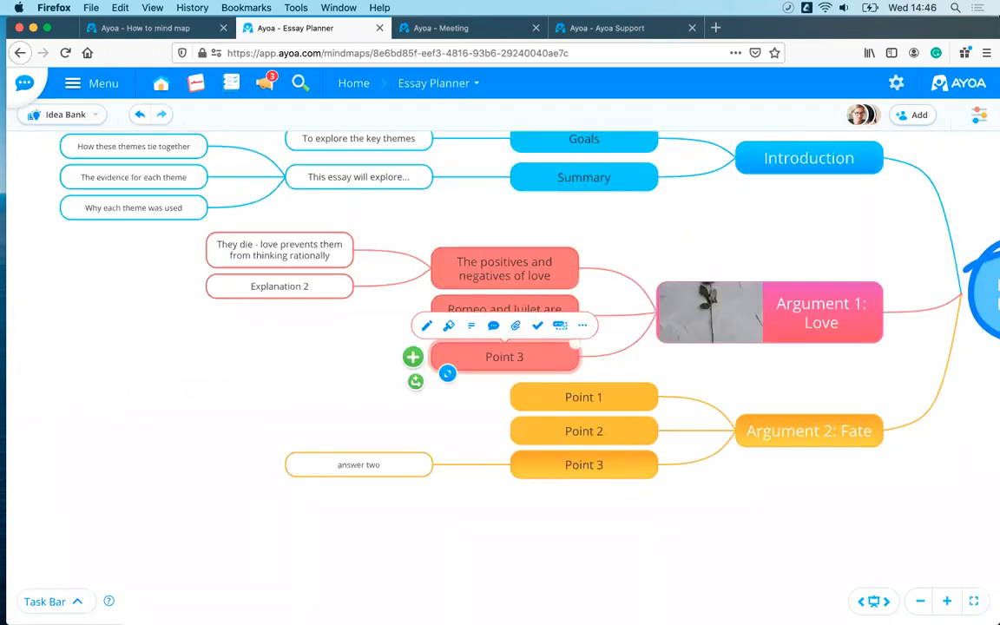
key(Tab)
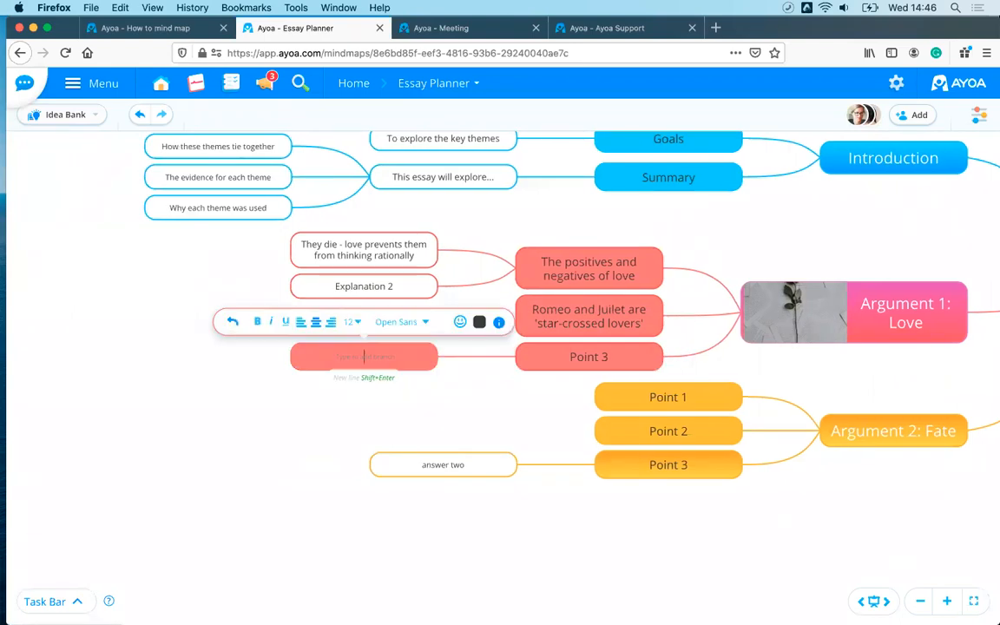
text(child)
key(Return)
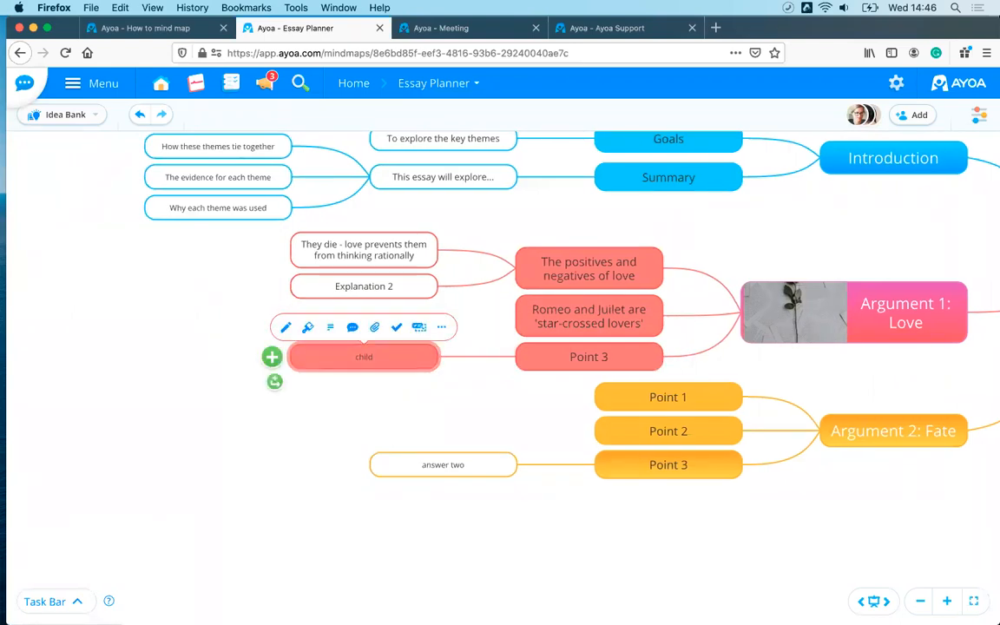
key(Return)
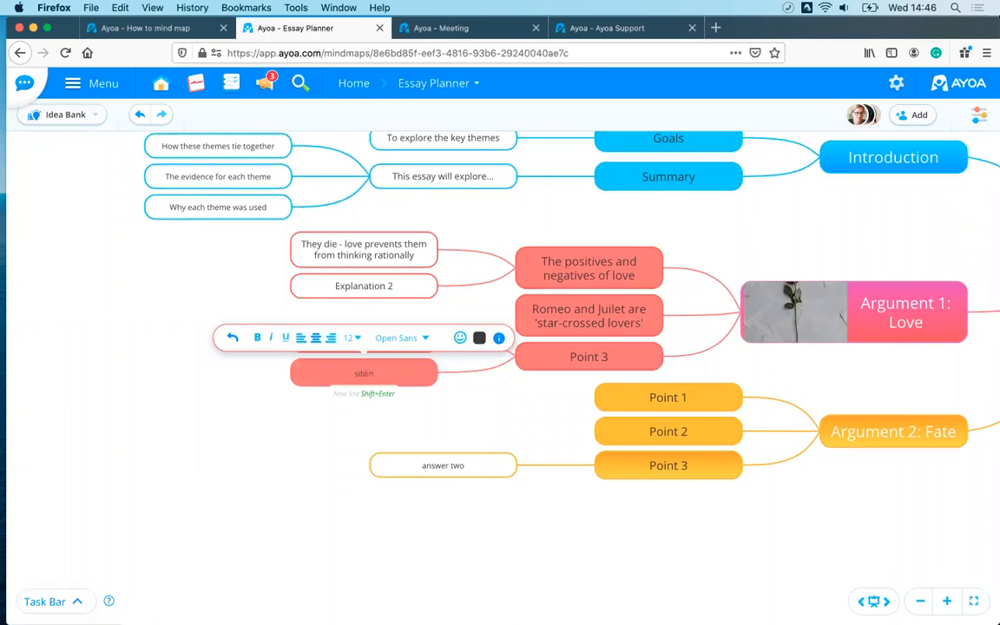
key(Return)
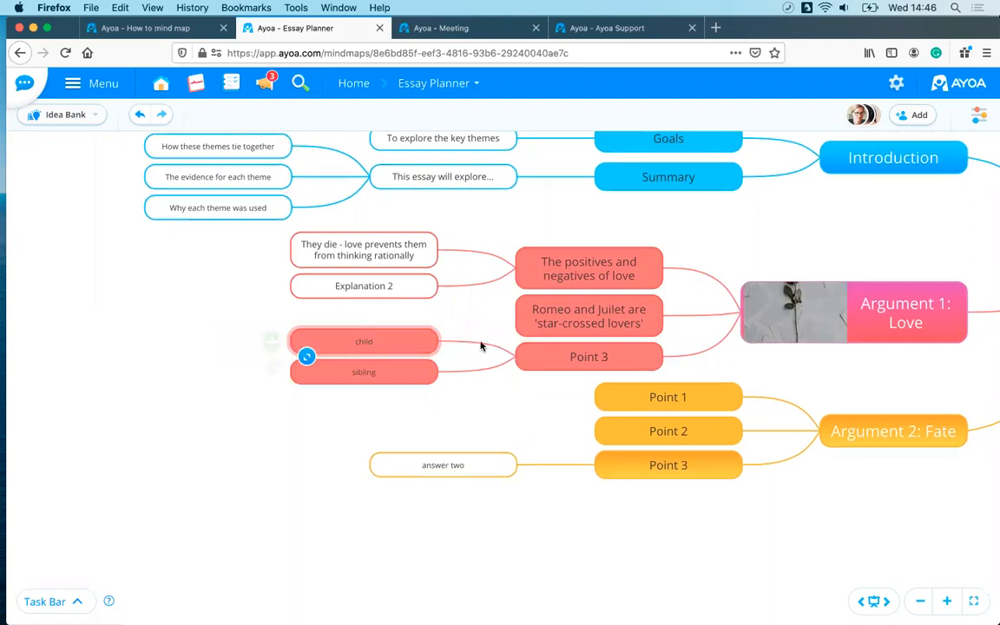
Add two child branches, "tab" and "enter", to the "child" branch under Point 3.
click(359, 349)
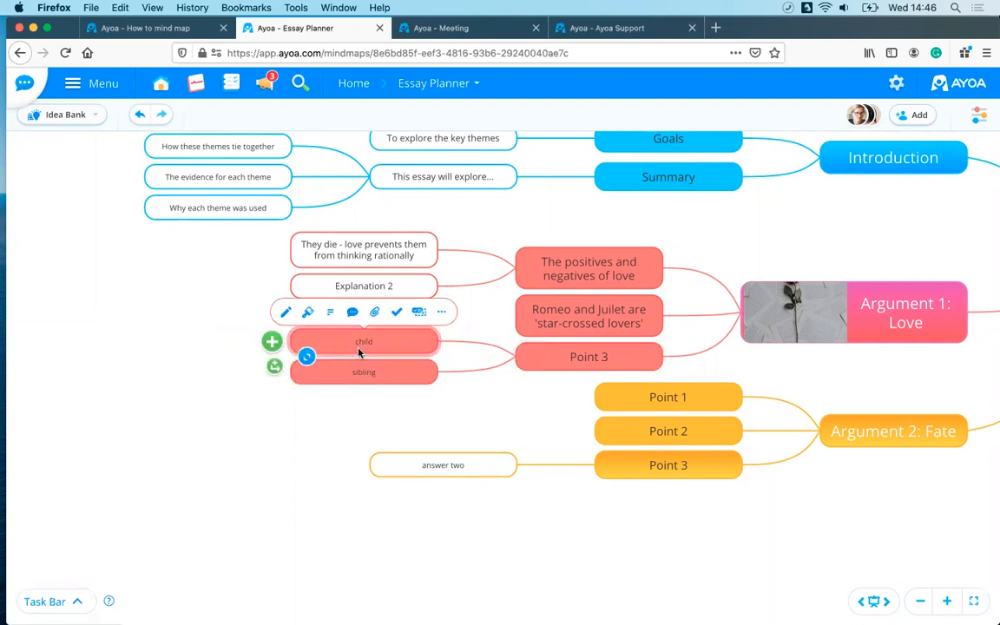
key(Tab)
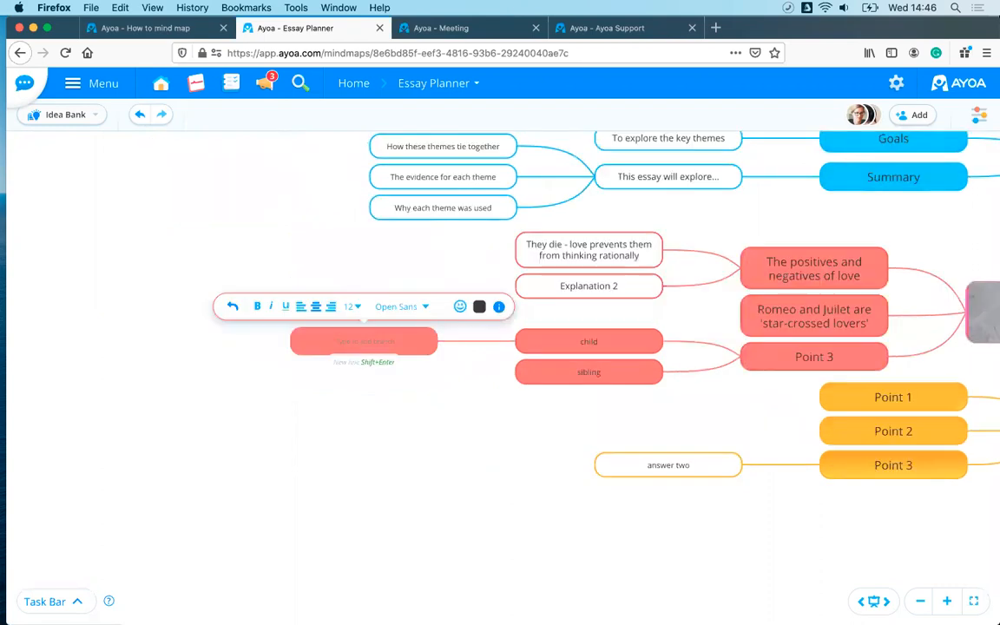
key(Return)
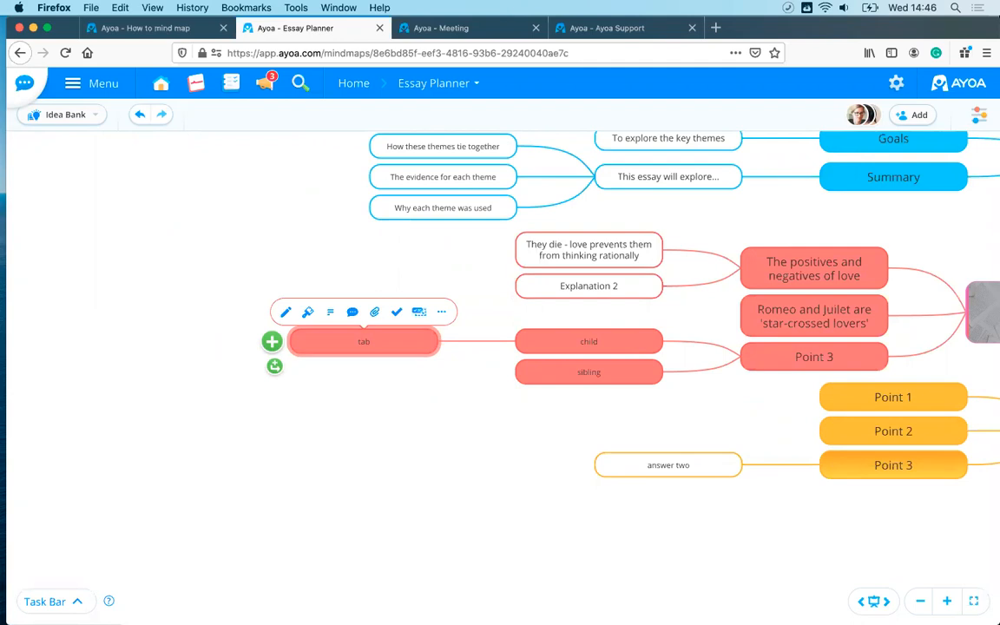
key(Return)
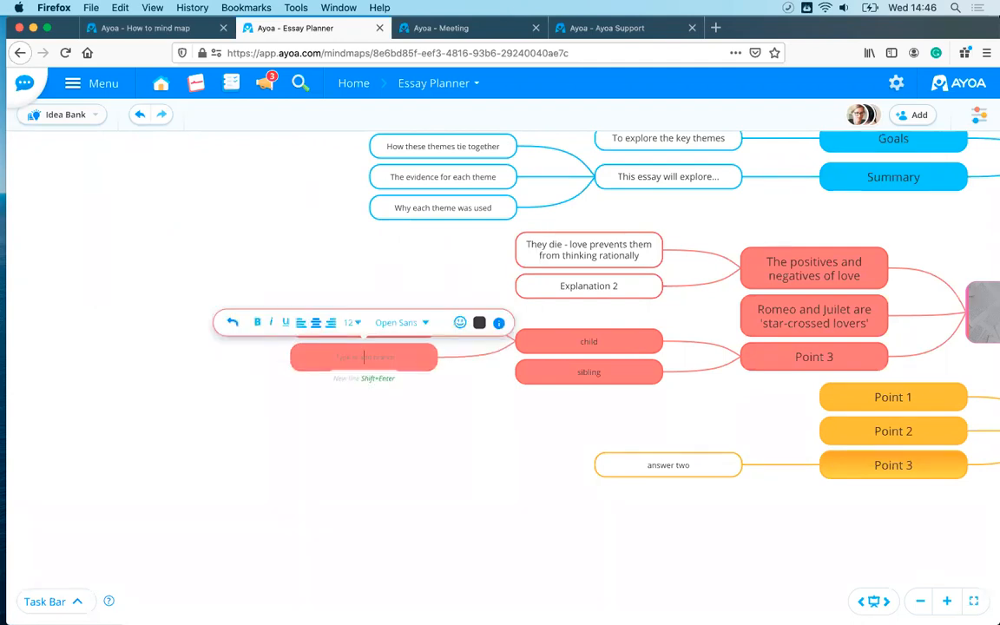
key(Return)
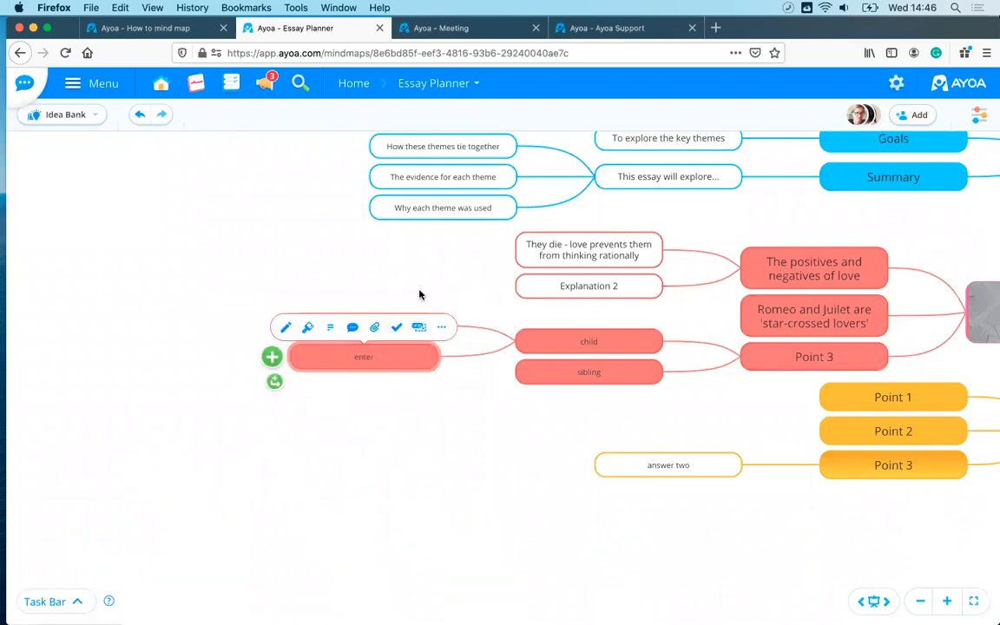
click(372, 383)
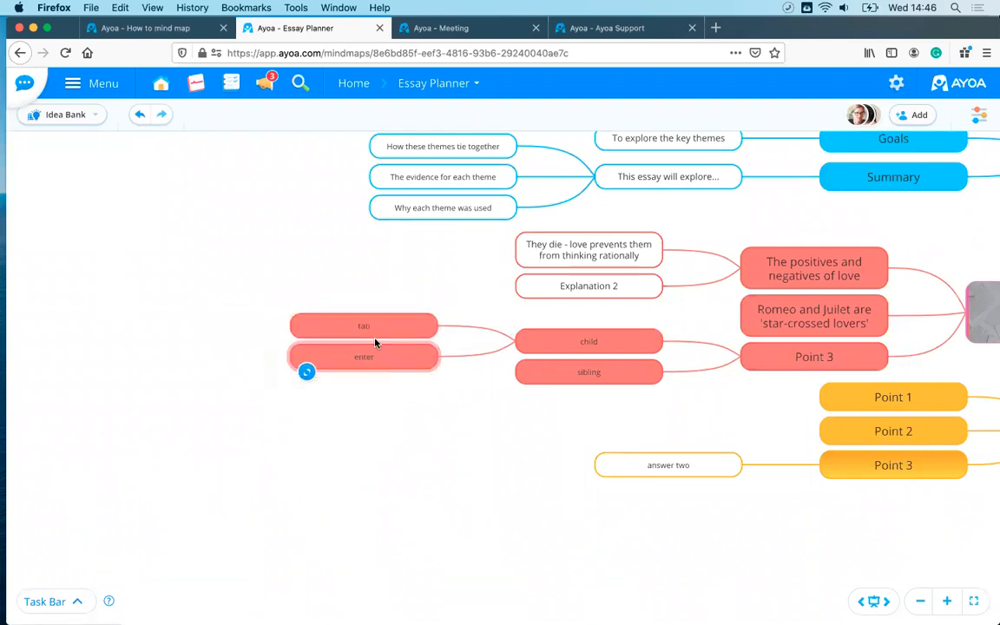
drag(358, 426, 271, 422)
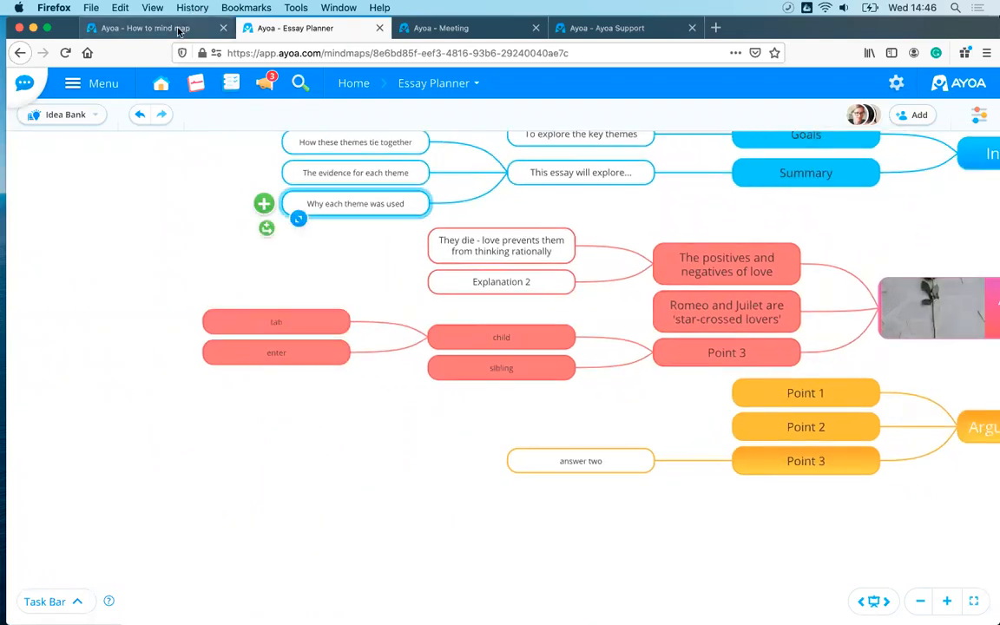
Return to the "How to mind map" map and add the child branches "tab" and "child" to "Speed keys".
click(170, 34)
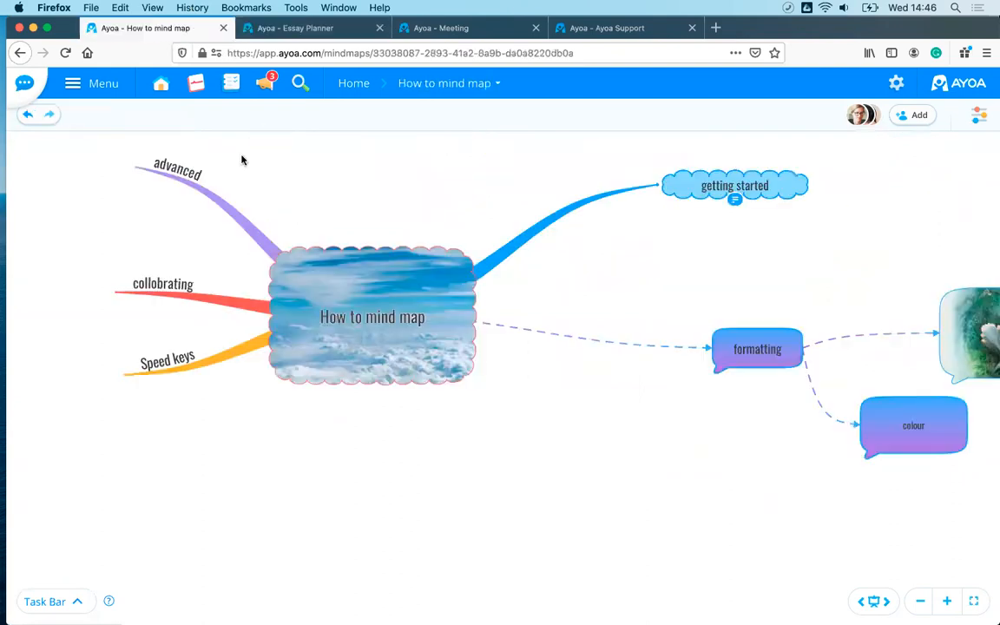
drag(613, 429, 702, 417)
drag(264, 405, 330, 409)
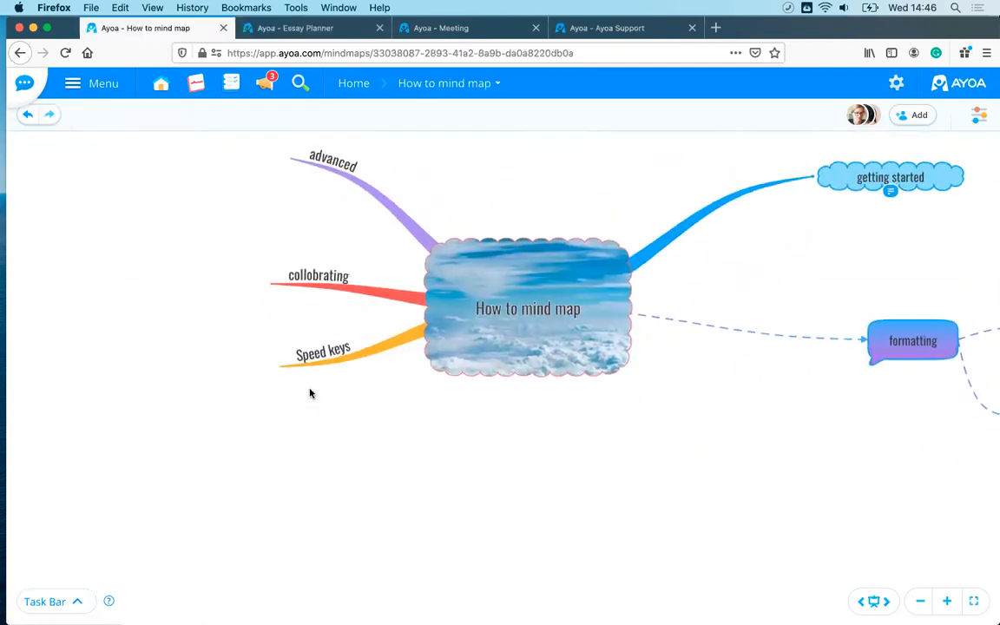
click(294, 369)
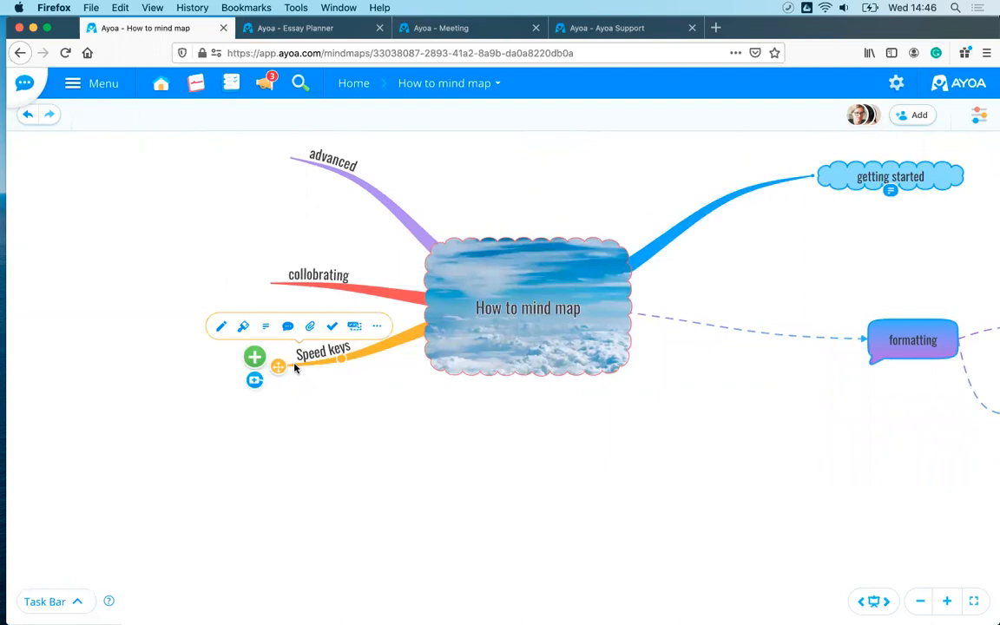
key(Tab)
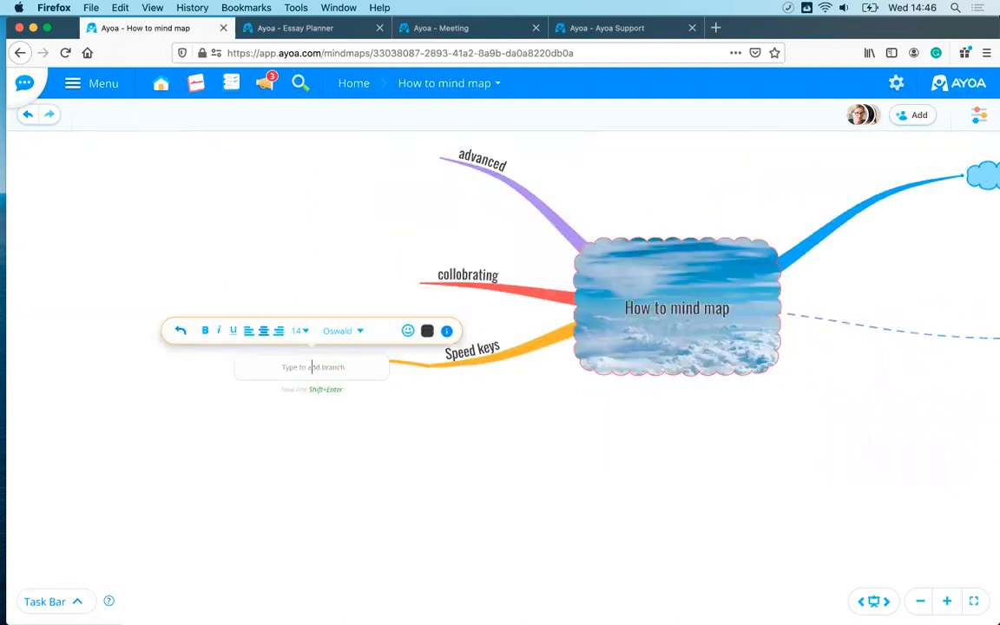
text(tab)
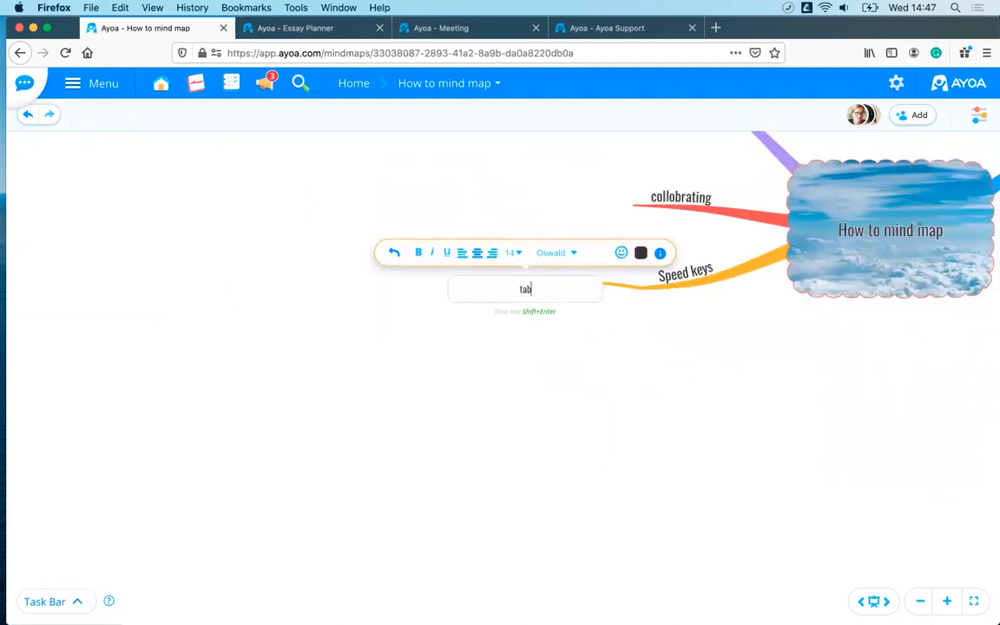
key(Return)
key(Return)
text(child)
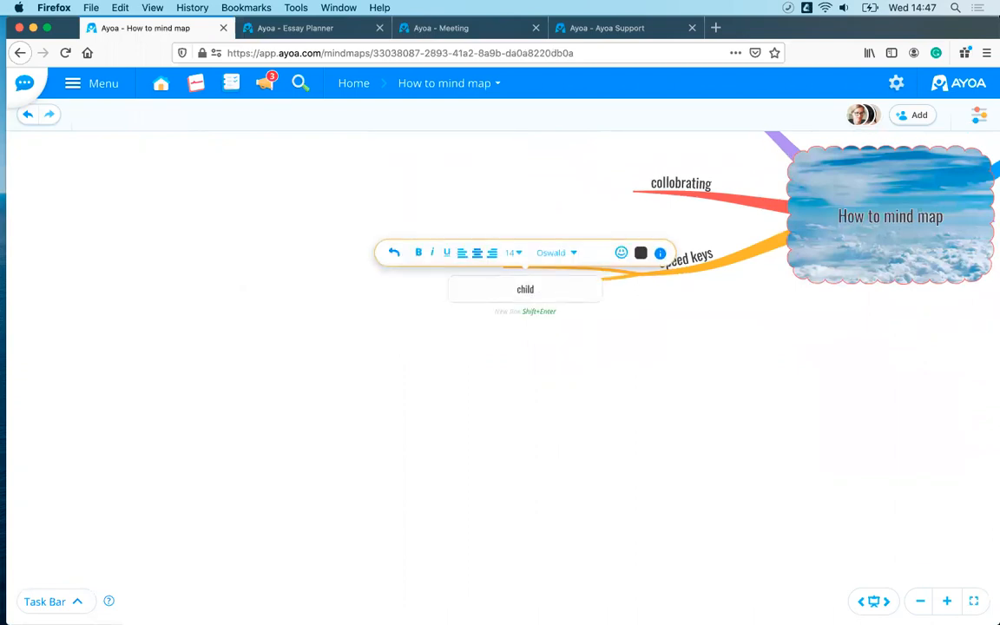
key(Return)
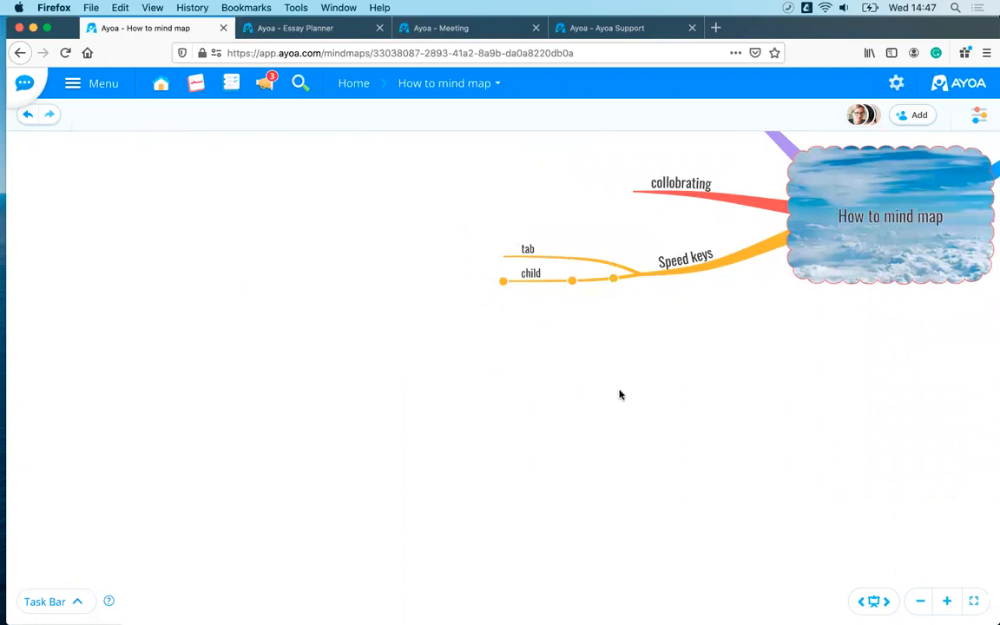
Draw a child branch outward from "collobrating" and label it "dragging and dropping".
scroll(404, 351, up, 2)
scroll(424, 370, up, 2)
scroll(423, 370, up, 3)
scroll(423, 370, right, 2)
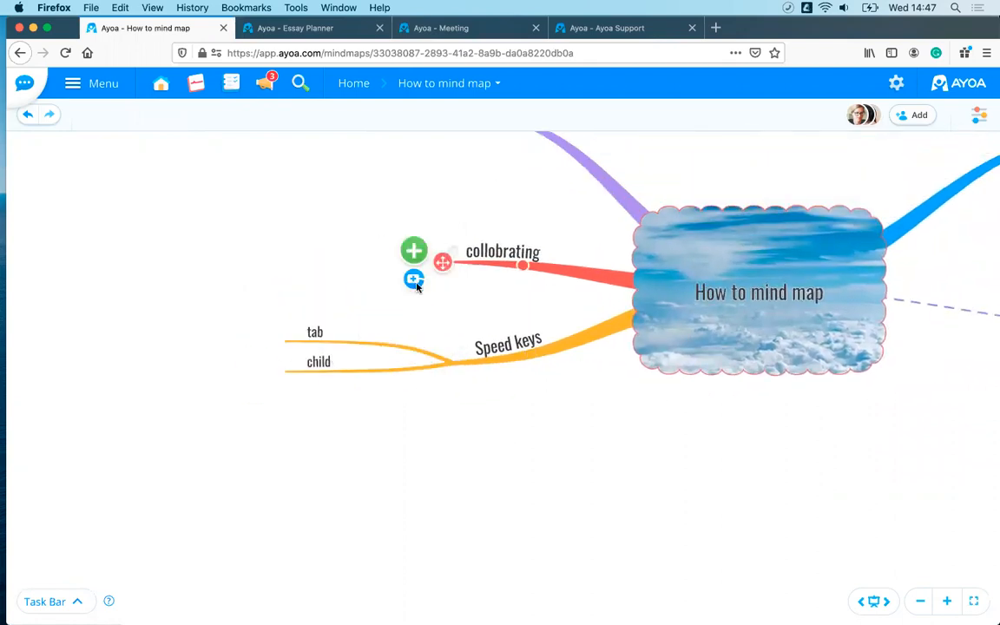
mouse_move(415, 252)
mouse_down()
mouse_move(172, 163)
mouse_move(118, 253)
mouse_move(437, 394)
mouse_move(320, 218)
mouse_move(304, 288)
mouse_move(322, 275)
mouse_move(277, 261)
mouse_up()
text(dragging and dropping)
key(Return)
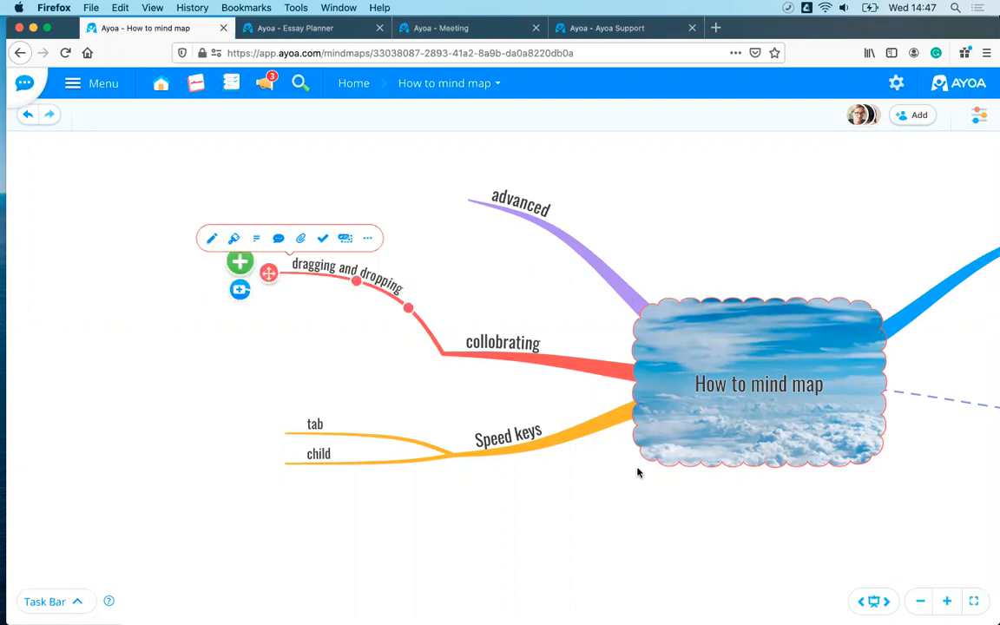
Move the end of the "tab" branch up and outward and reshape it into a wavy curve.
drag(642, 536, 419, 454)
scroll(419, 454, down, 5)
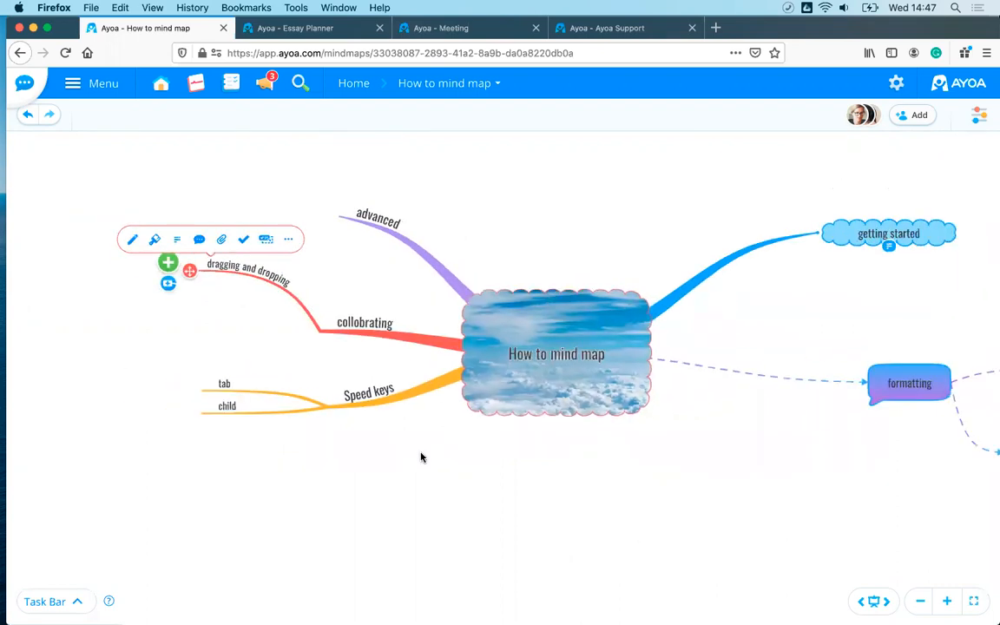
scroll(245, 396, right, 2)
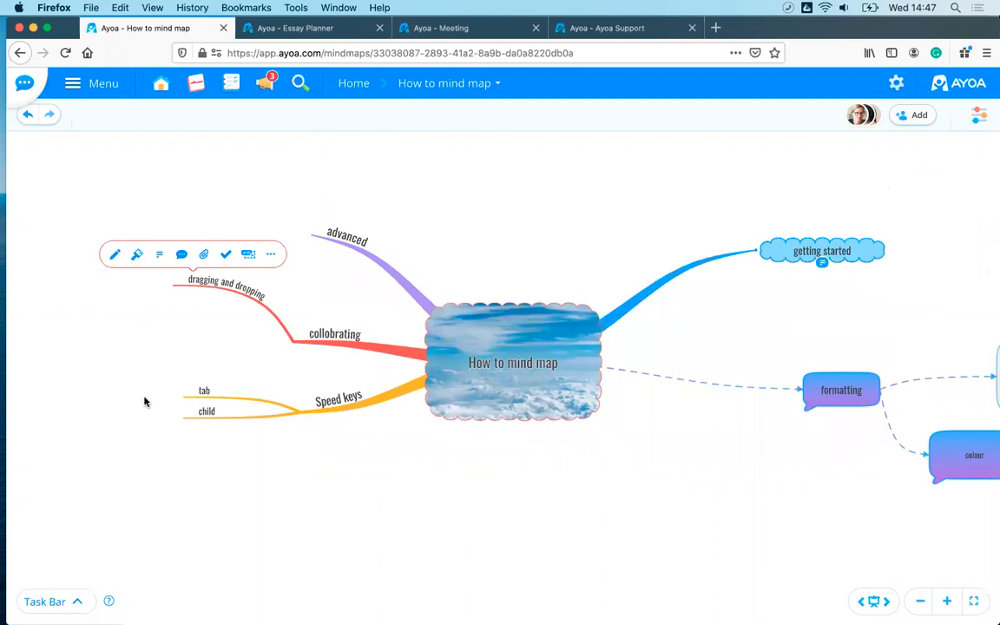
scroll(330, 476, up, 5)
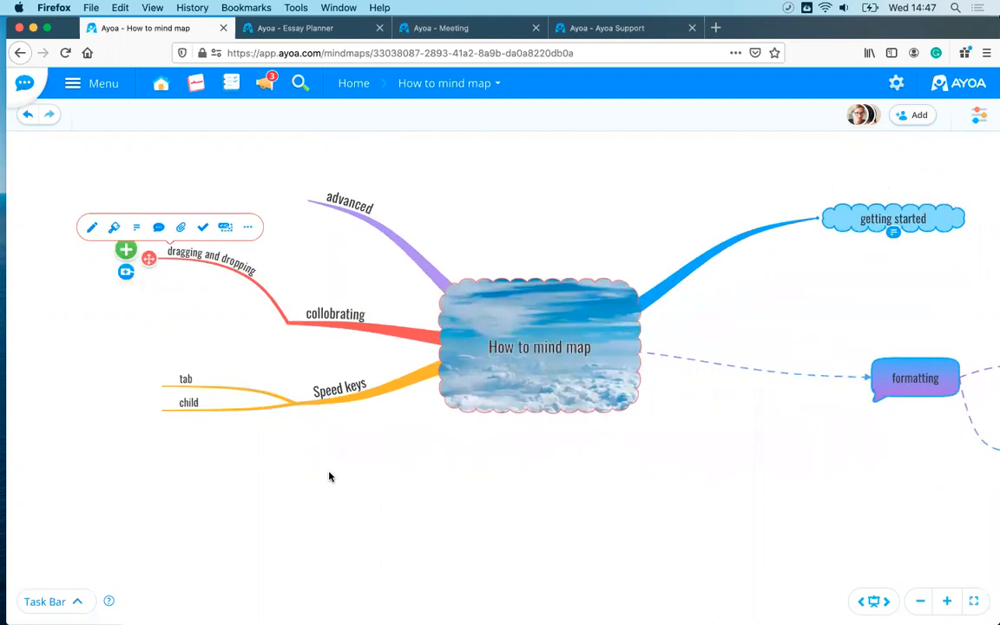
drag(216, 368, 363, 308)
click(363, 308)
drag(446, 303, 434, 335)
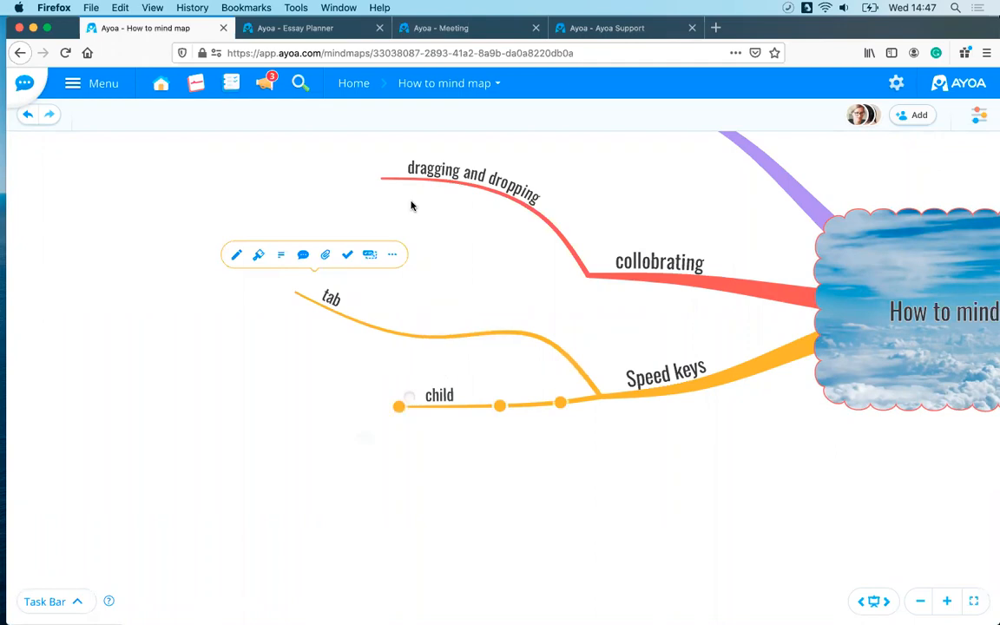
Examine the Essay Planner map's layout and its member list, and return to the "How to mind map" map.
click(295, 28)
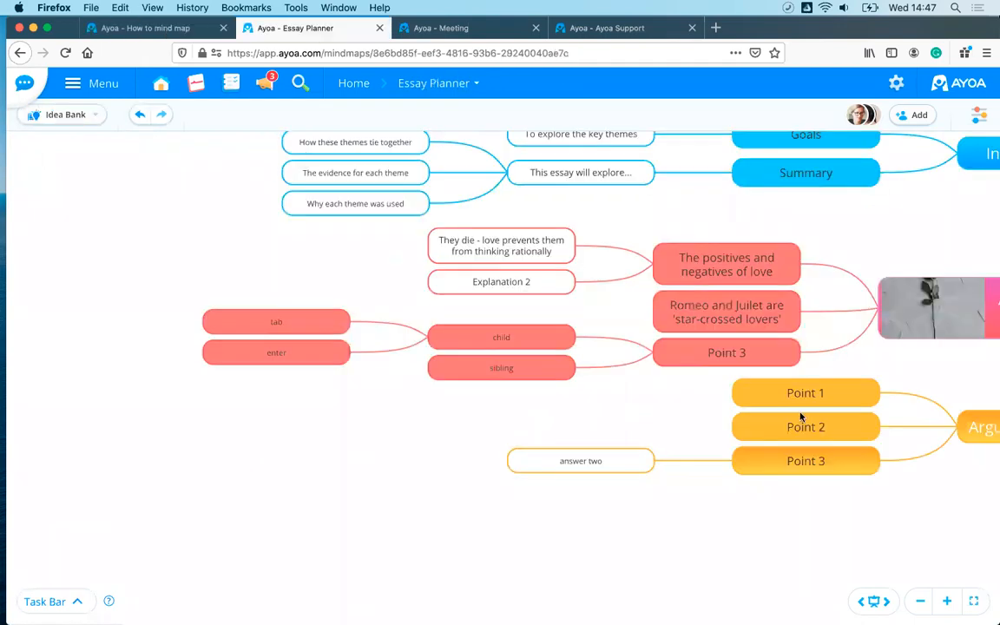
scroll(532, 423, right, 10)
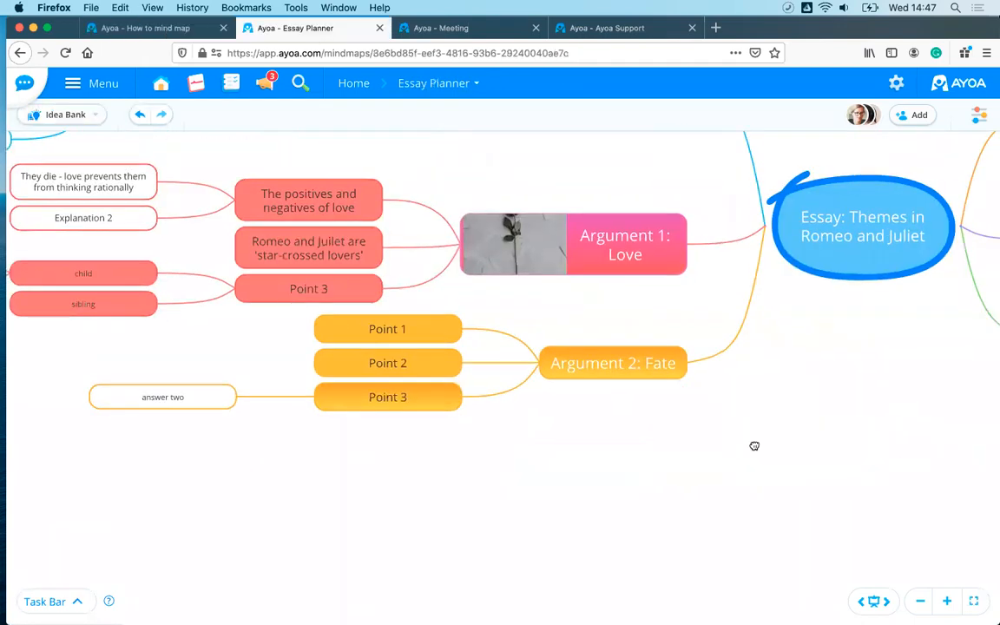
scroll(738, 458, down, 2)
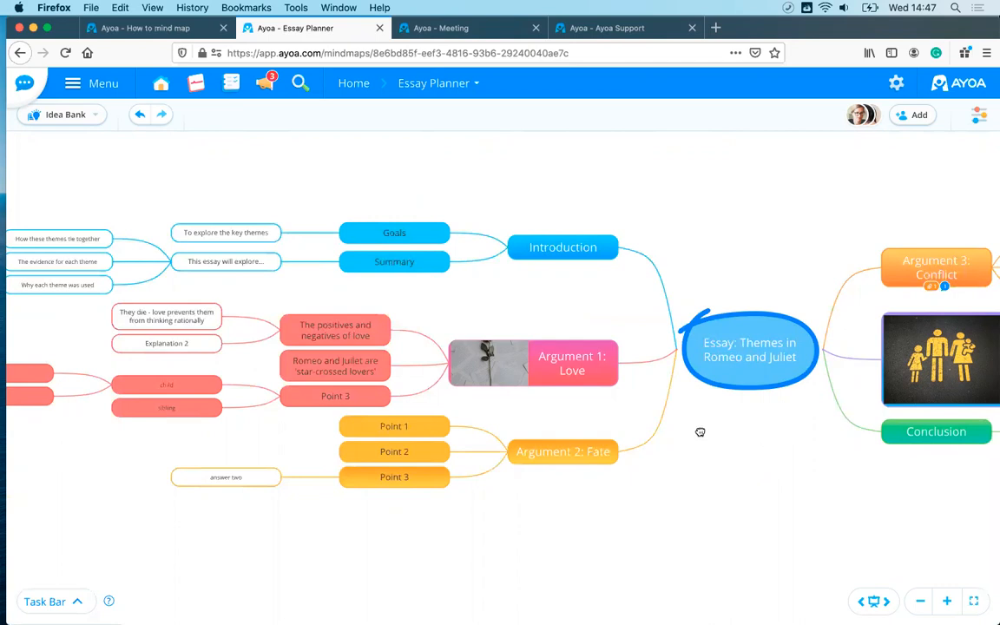
scroll(700, 431, right, 5)
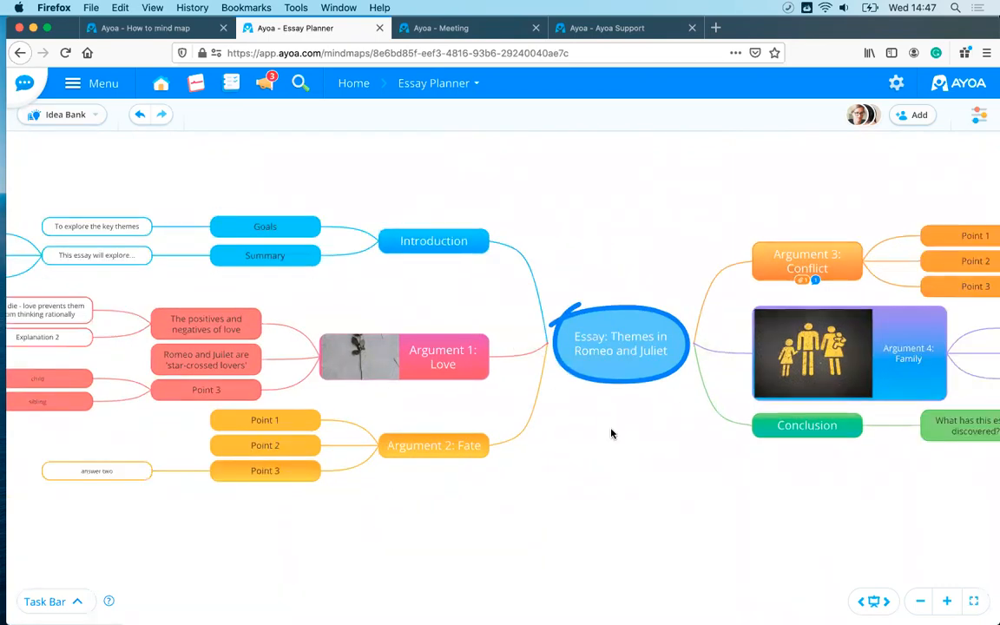
scroll(518, 413, right, 10)
scroll(518, 412, left, 10)
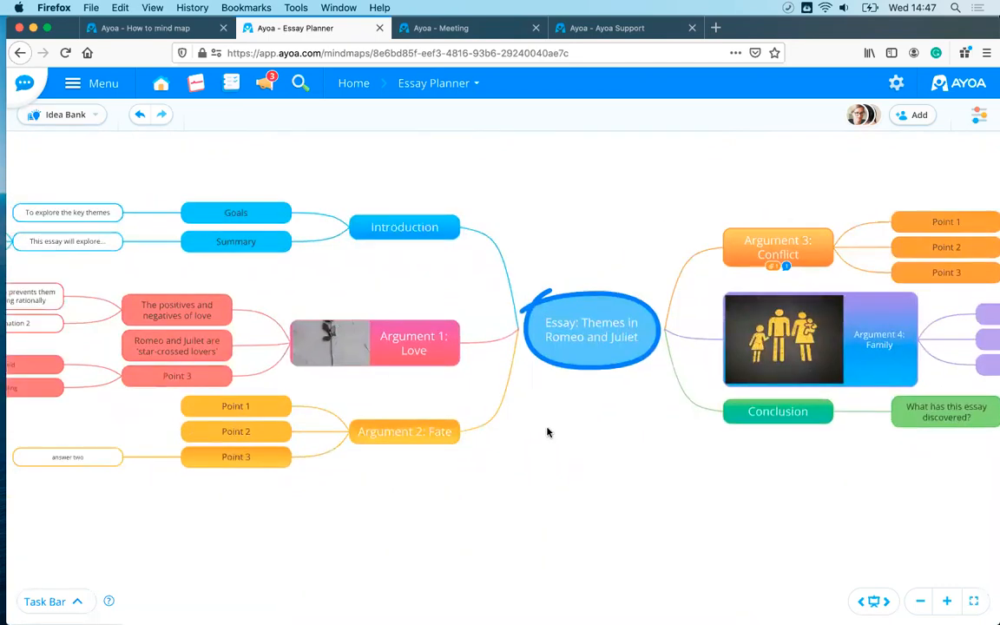
click(860, 116)
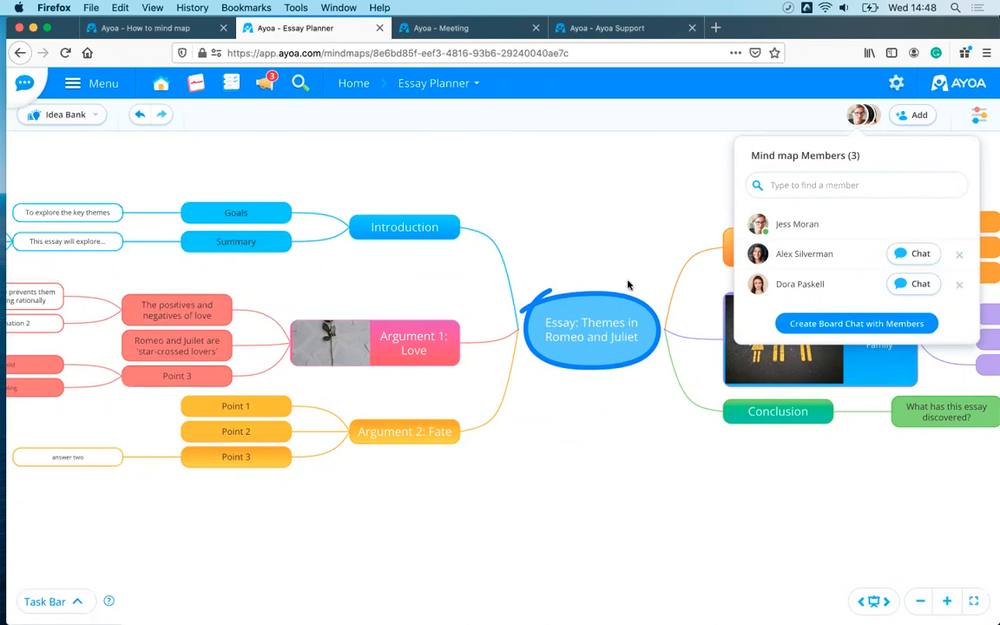
click(604, 212)
click(144, 29)
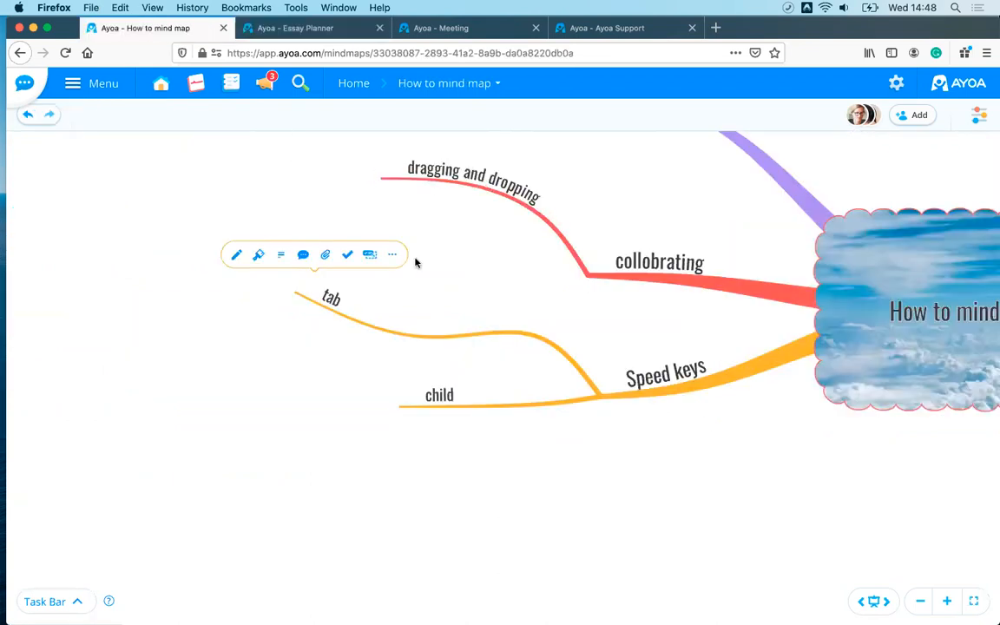
Review the list of members who share the "How to mind map" map, and close it.
click(755, 452)
scroll(747, 434, right, 10)
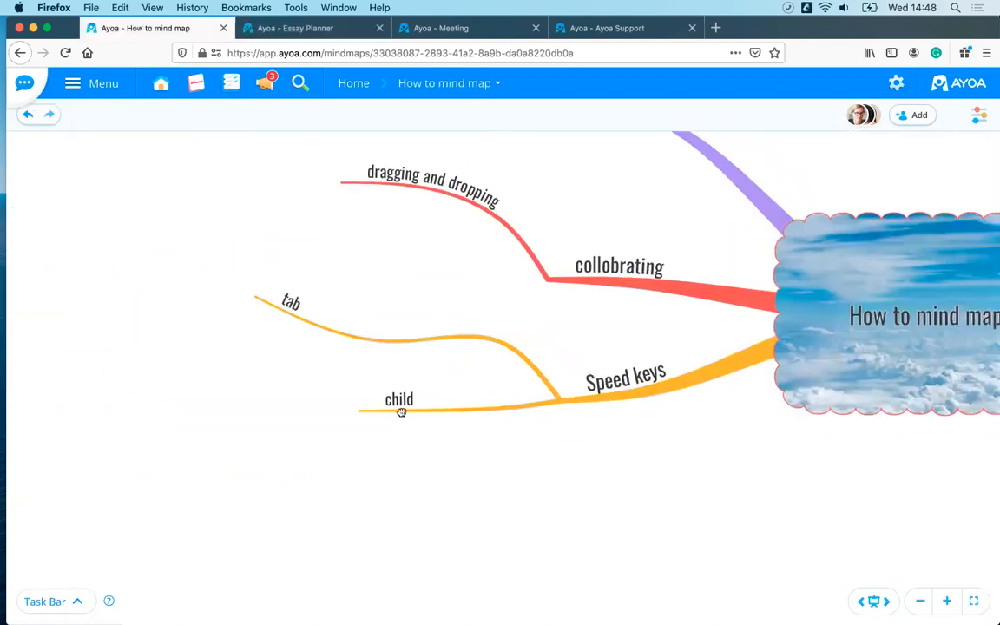
scroll(645, 425, right, 5)
scroll(645, 424, down, 3)
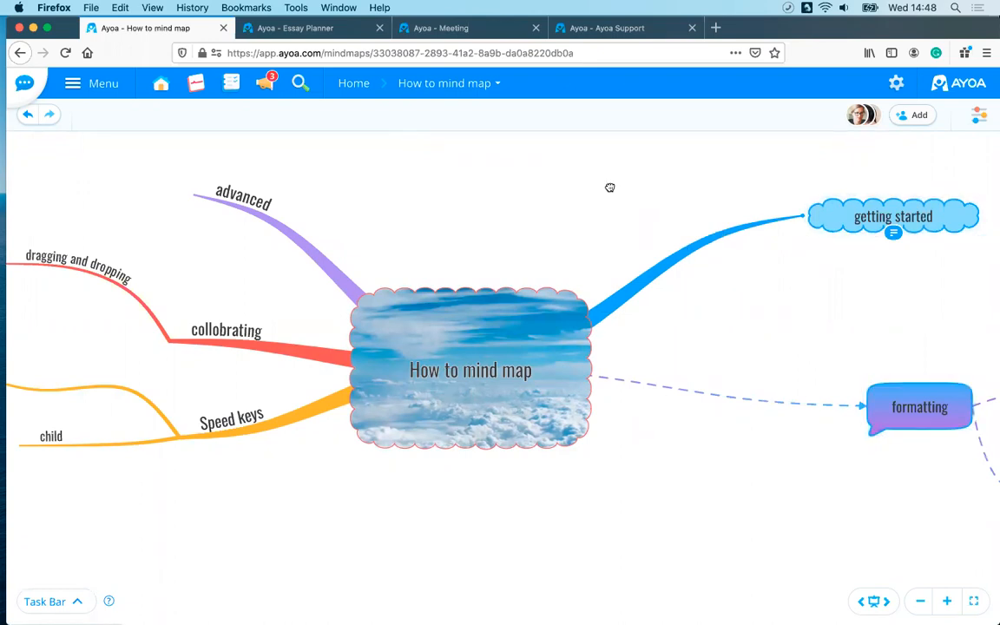
click(863, 115)
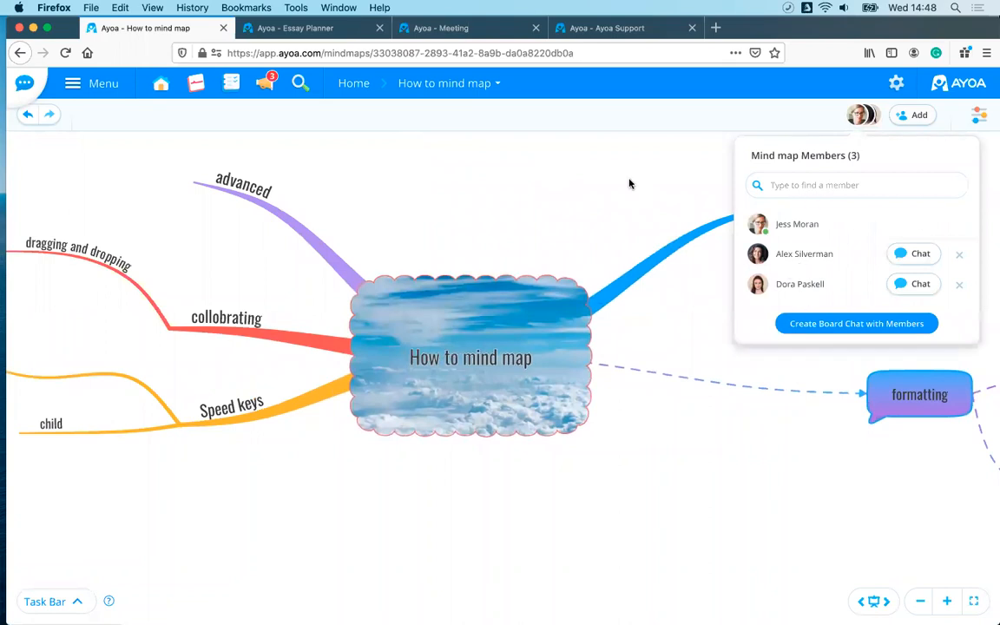
click(864, 117)
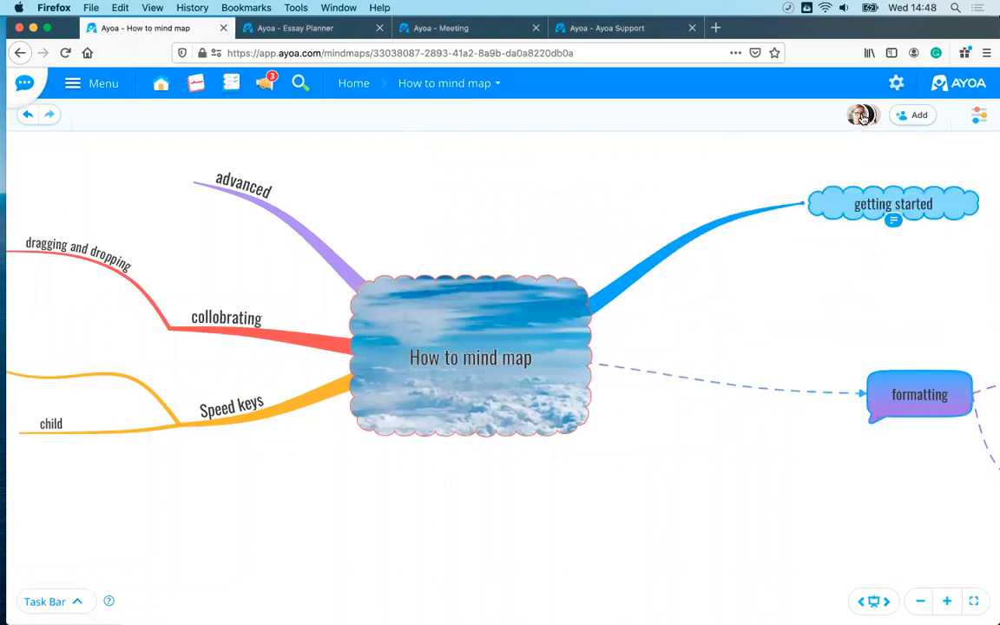
Invite one of the suggested contacts to the "How to mind map" map as an additional member.
click(905, 121)
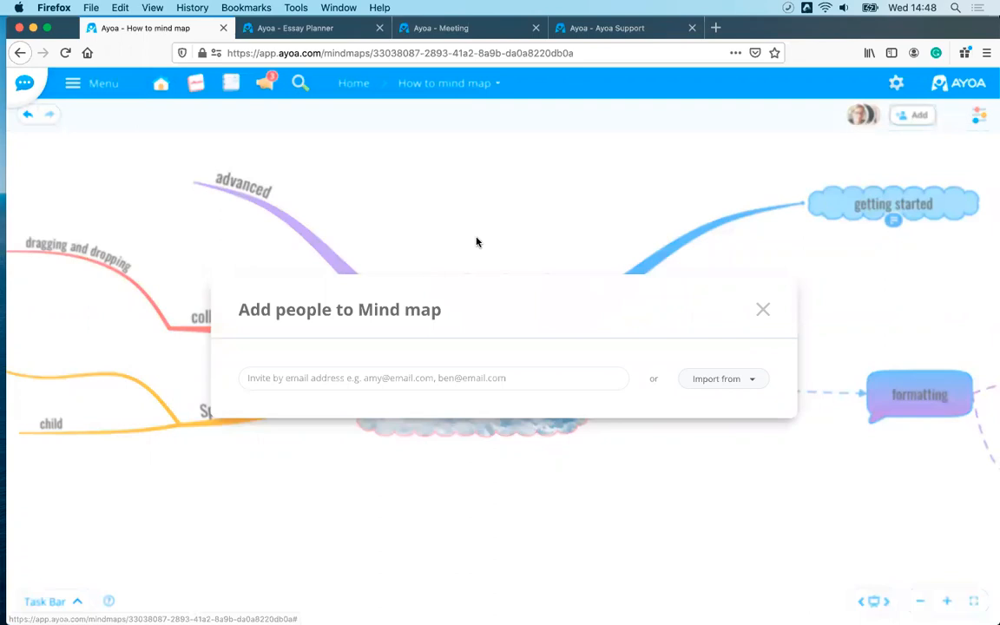
click(386, 380)
scroll(308, 477, down, 1)
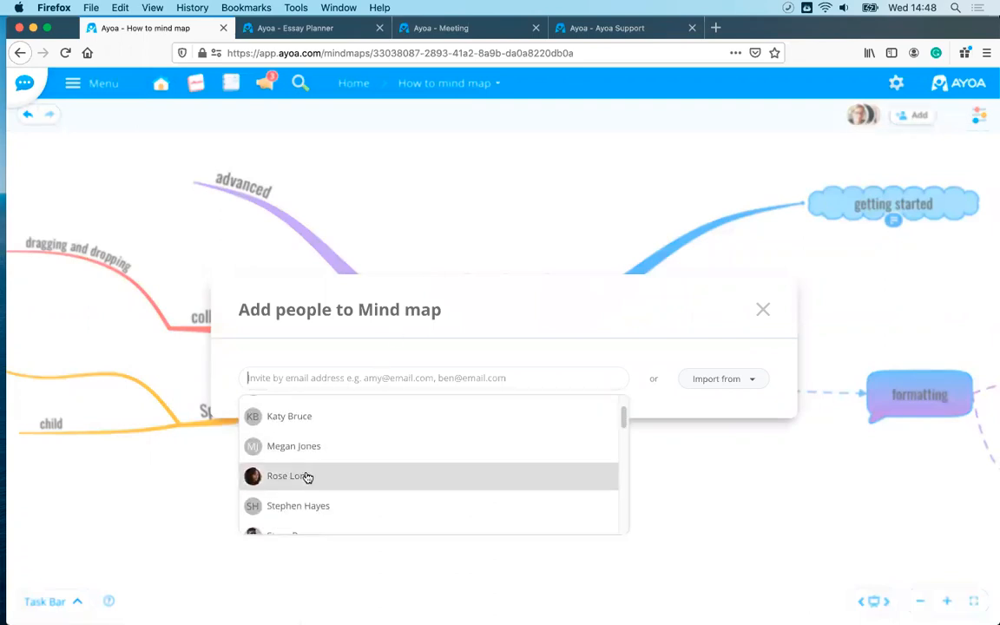
click(307, 477)
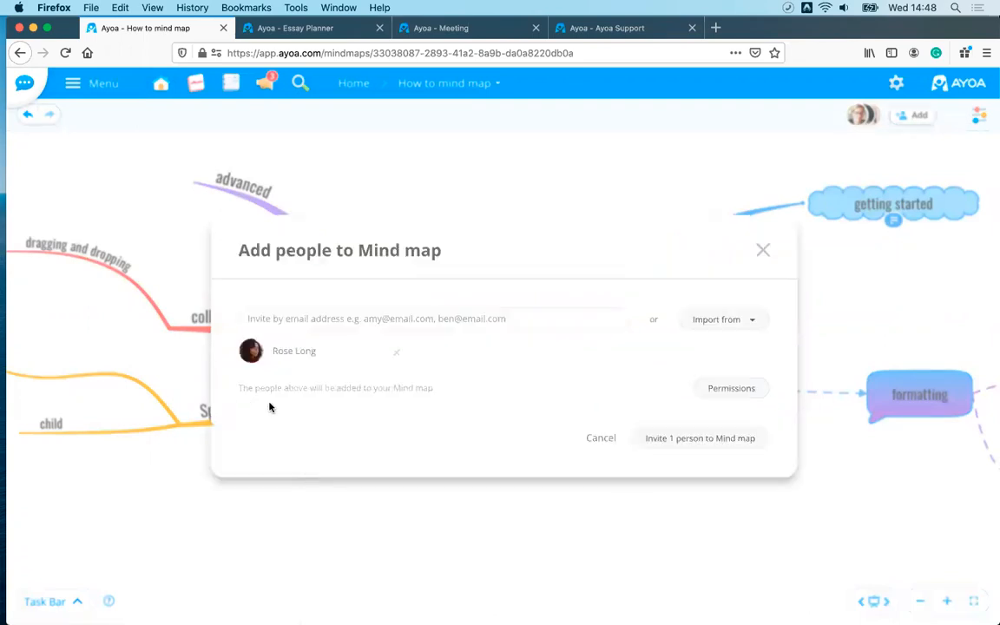
click(671, 437)
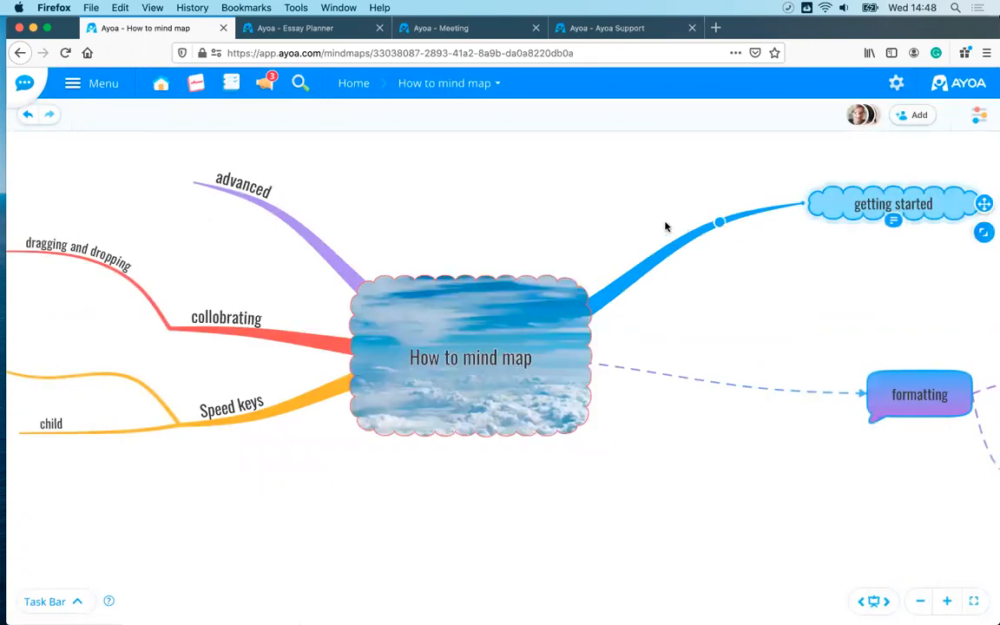
click(708, 148)
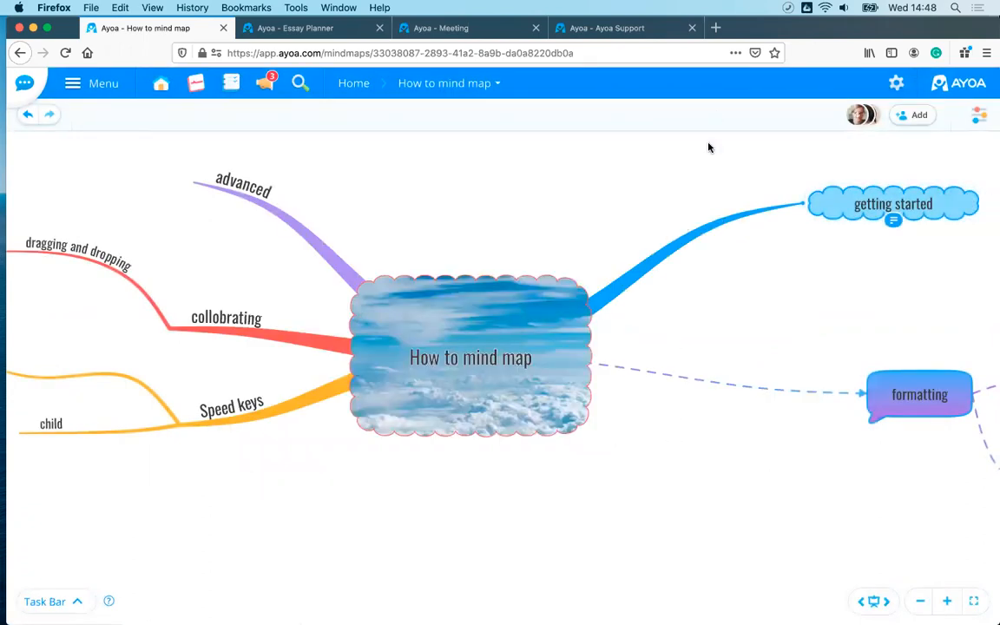
In the mind map's settings, restrict both deleting others' branches, categories and relationships and inviting others to Admin Only.
click(895, 83)
click(757, 124)
click(846, 120)
scroll(629, 277, down, 3)
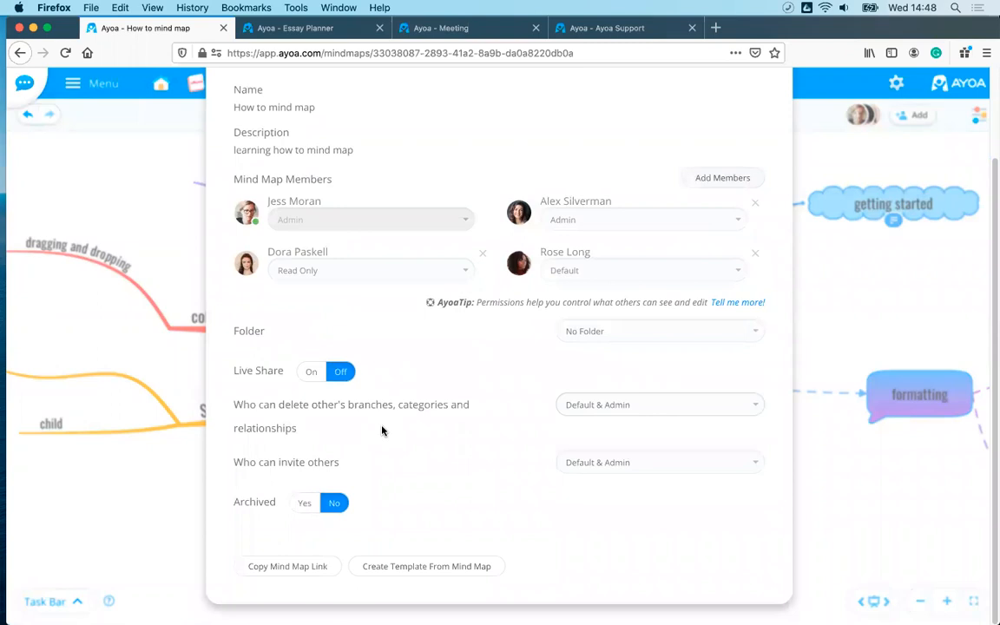
click(596, 410)
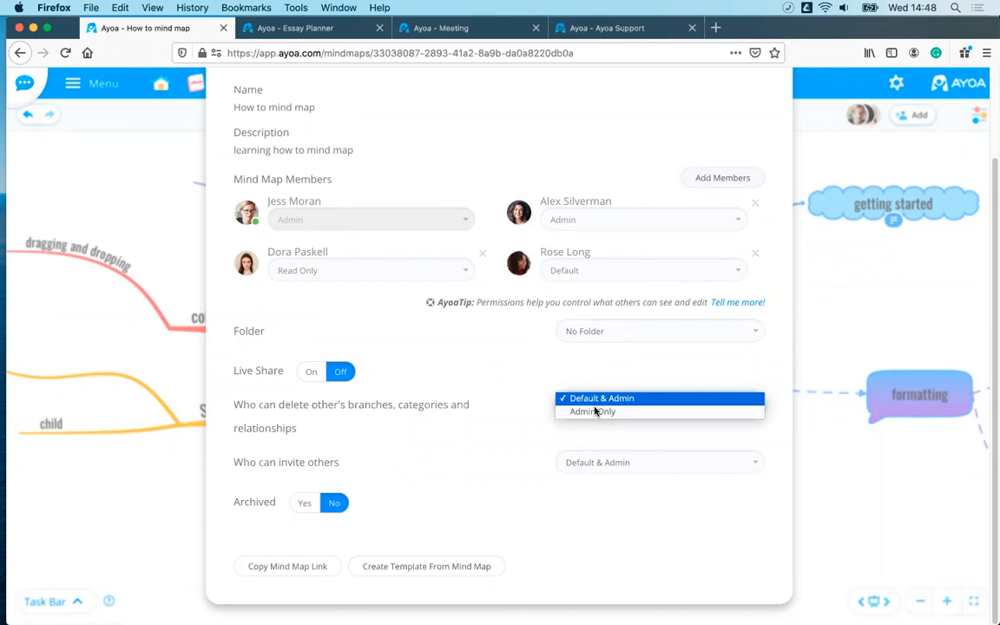
click(595, 411)
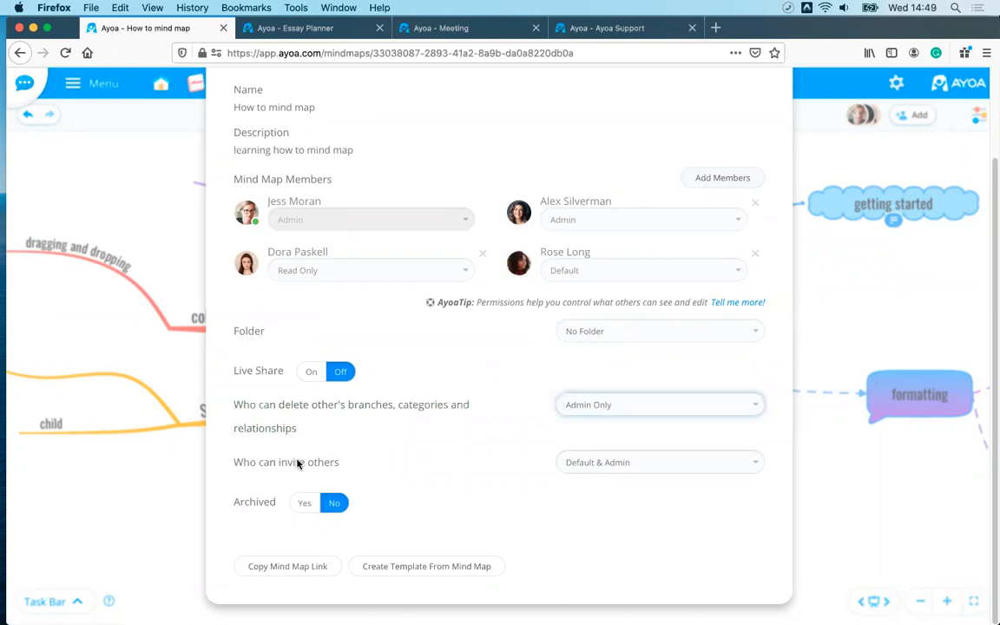
click(603, 462)
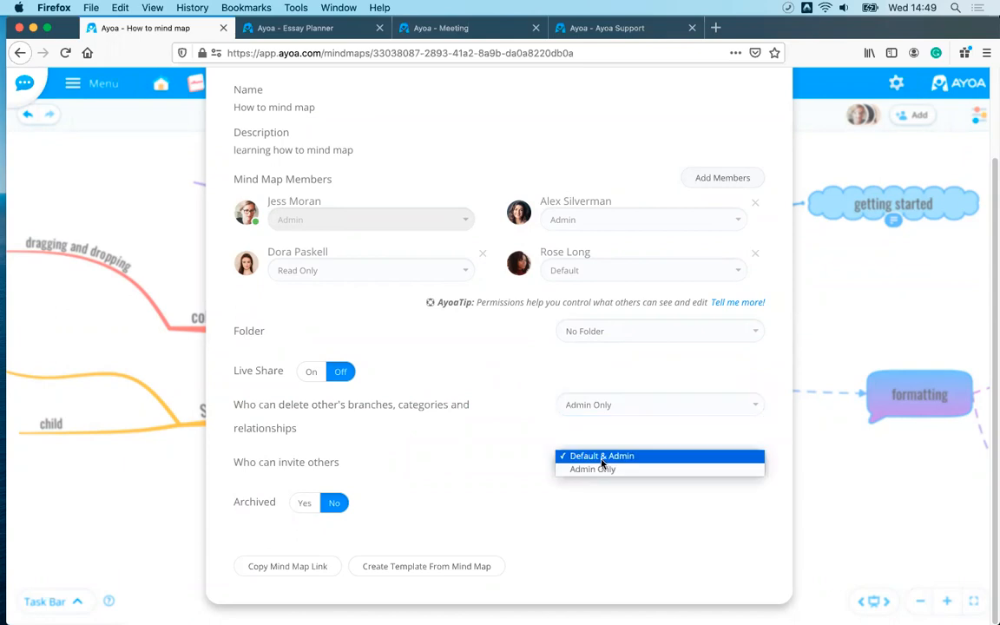
click(598, 472)
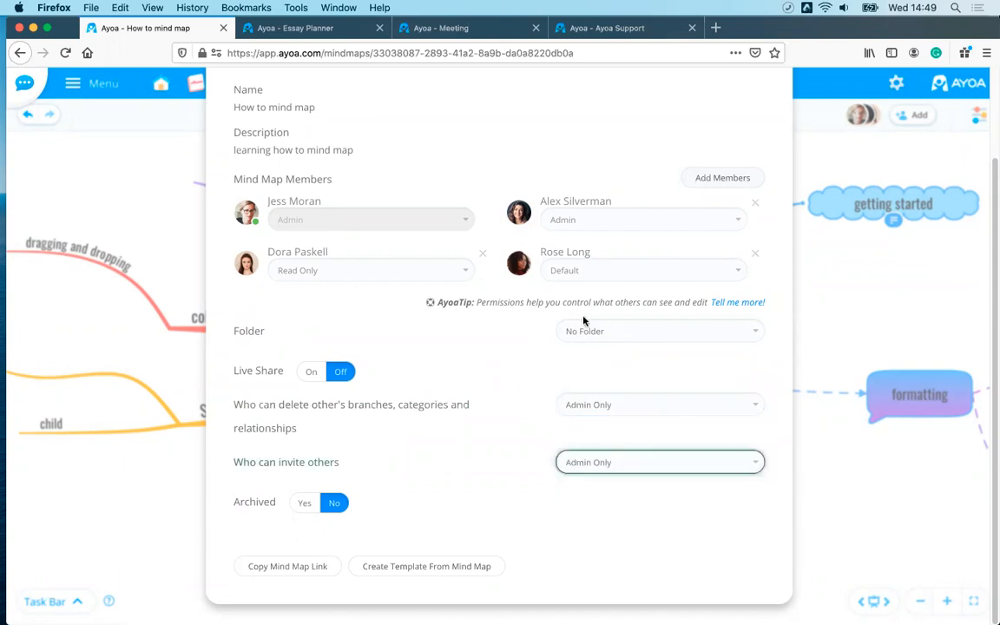
Set the role of the other Admin member to Default and close the mind map settings.
click(576, 221)
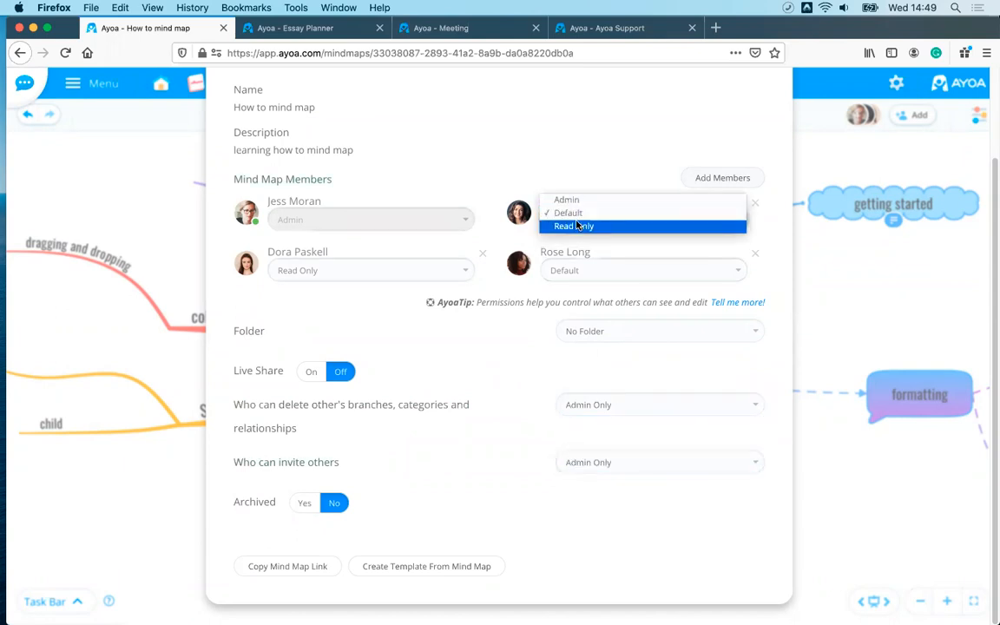
click(573, 213)
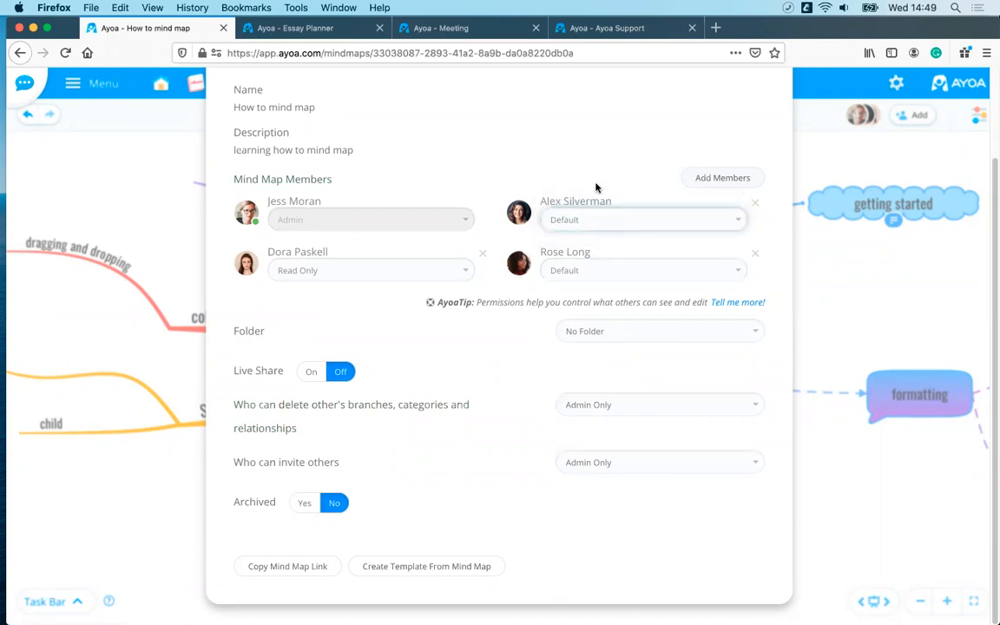
scroll(585, 437, up, 3)
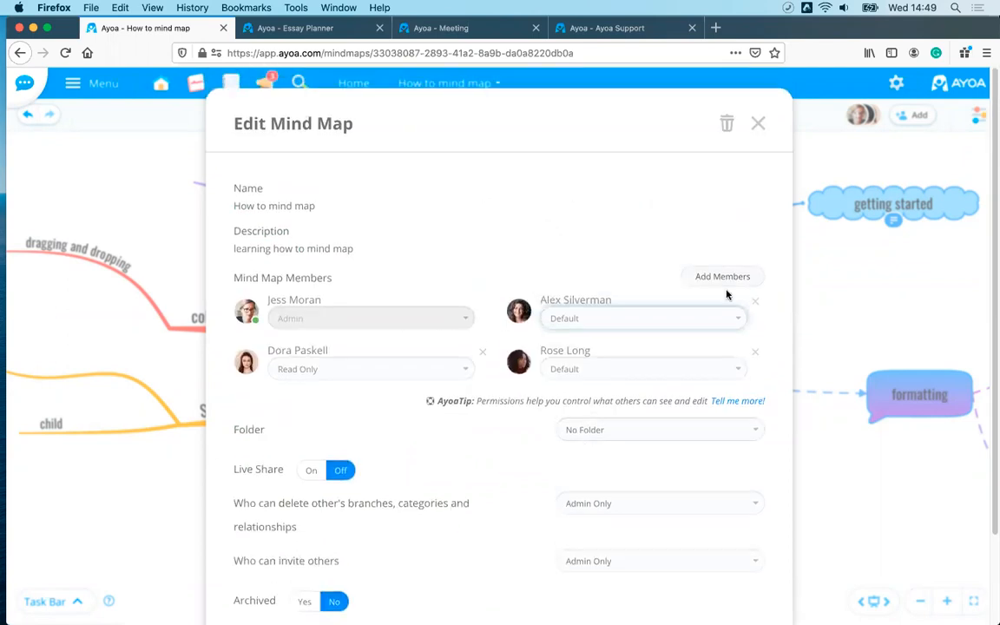
click(757, 123)
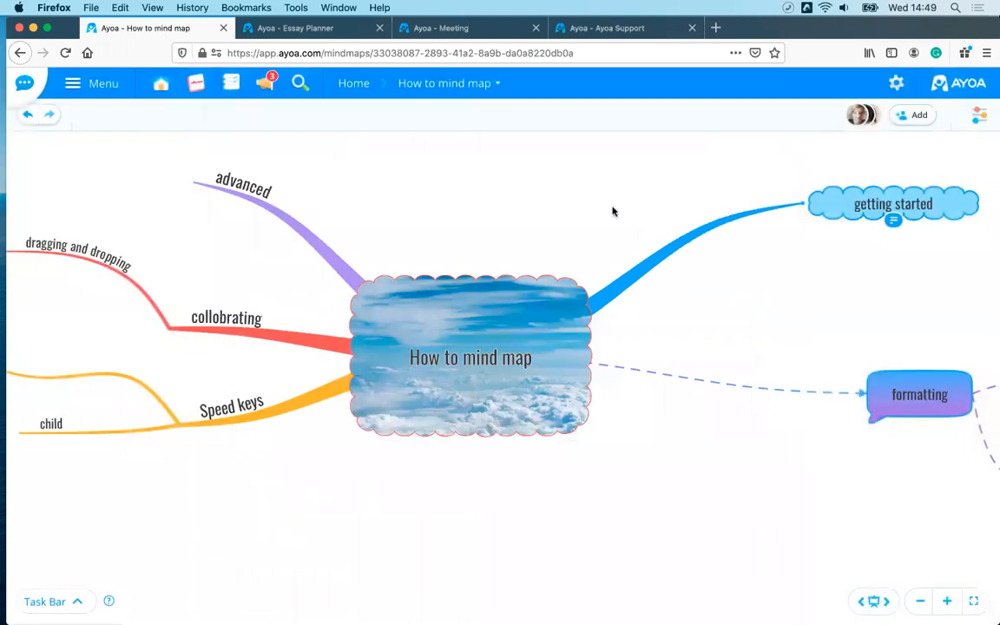
Start a comment on the "formatting" branch with an @ mention.
scroll(484, 224, right, 3)
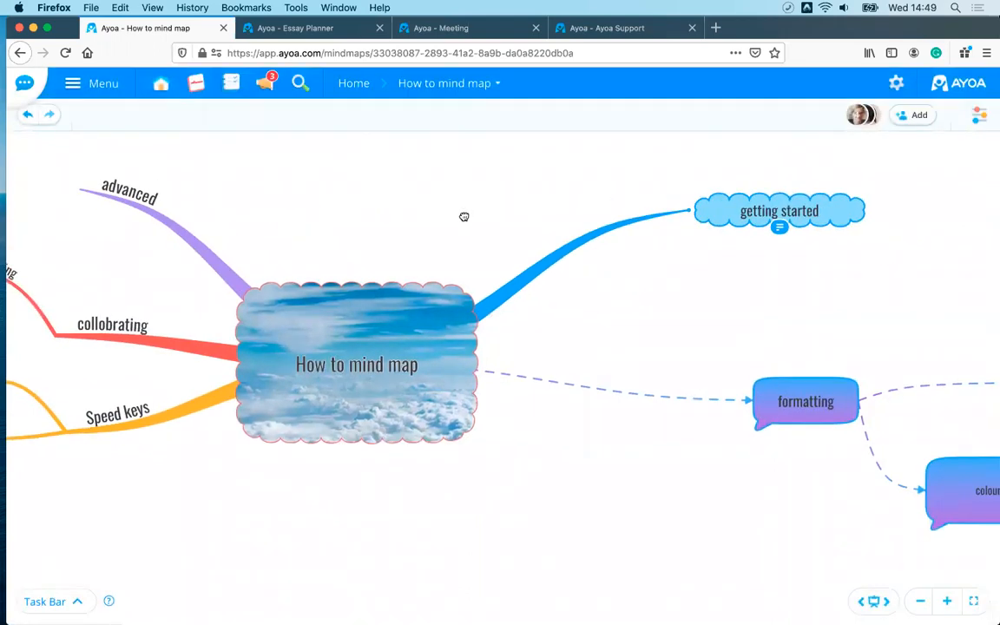
drag(466, 217, 402, 231)
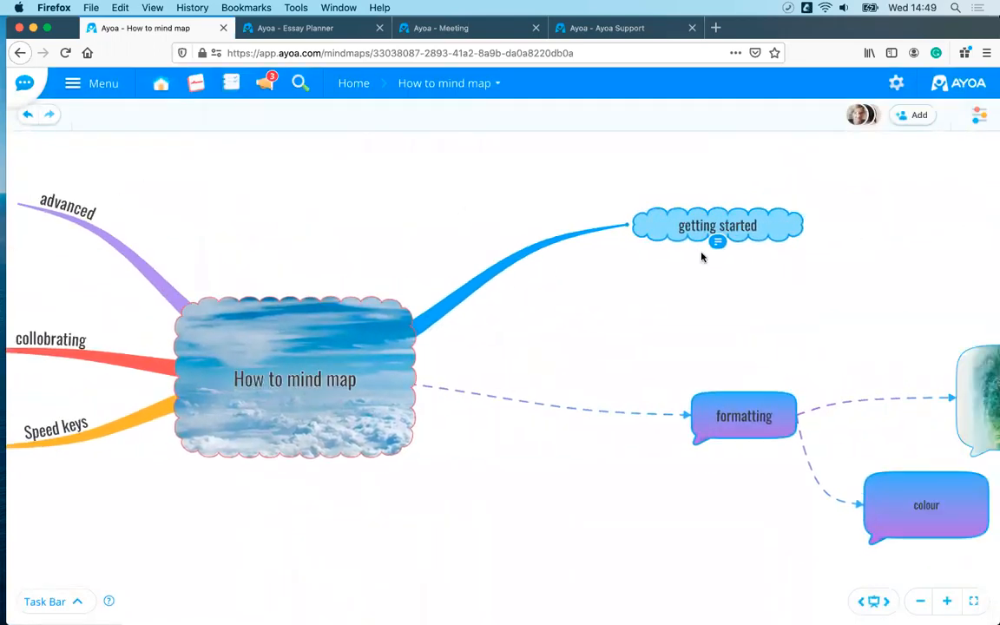
scroll(686, 347, right, 3)
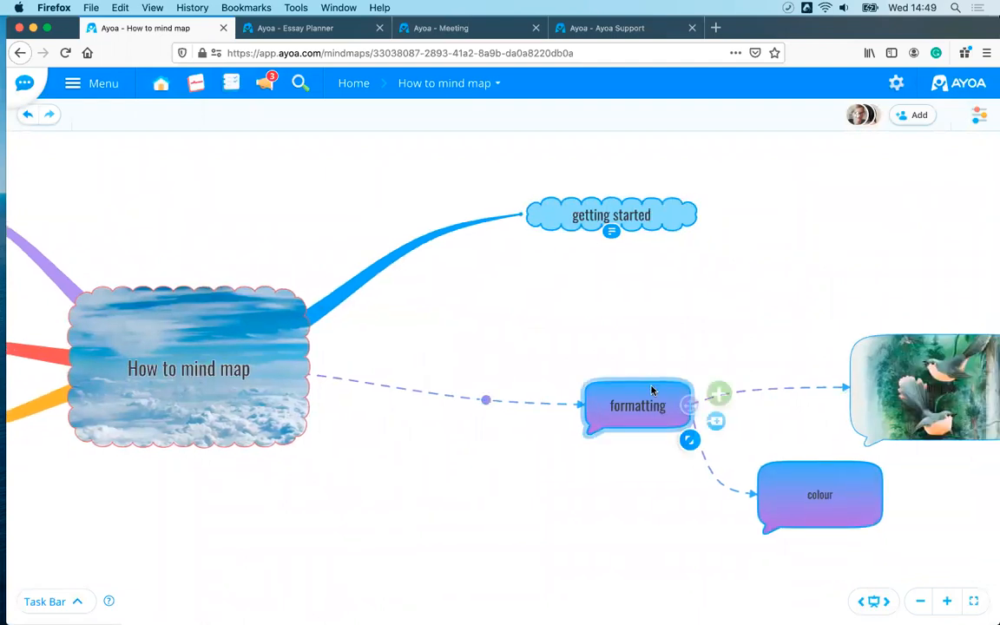
click(683, 380)
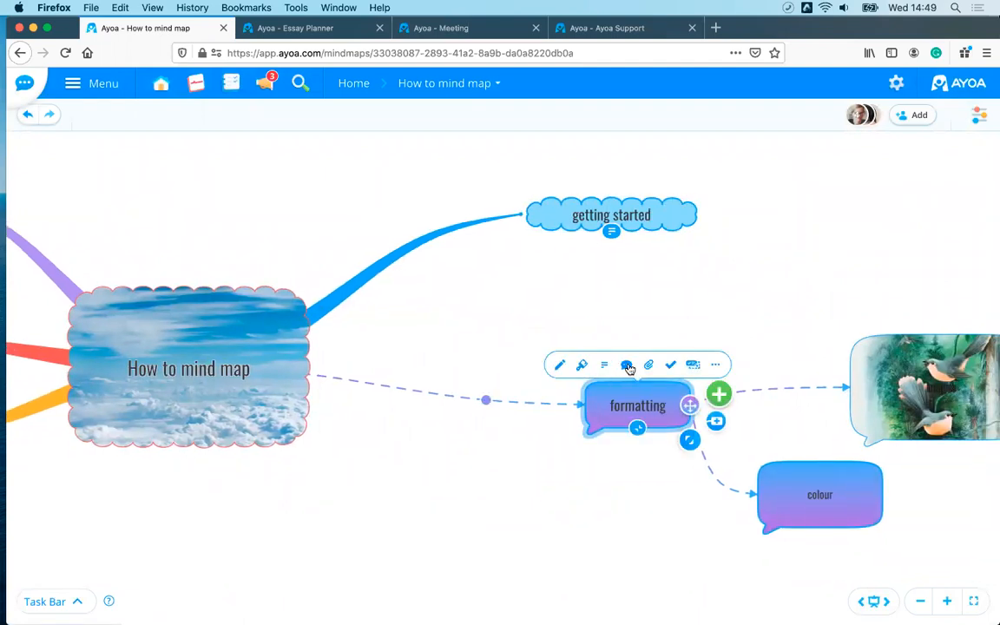
click(626, 366)
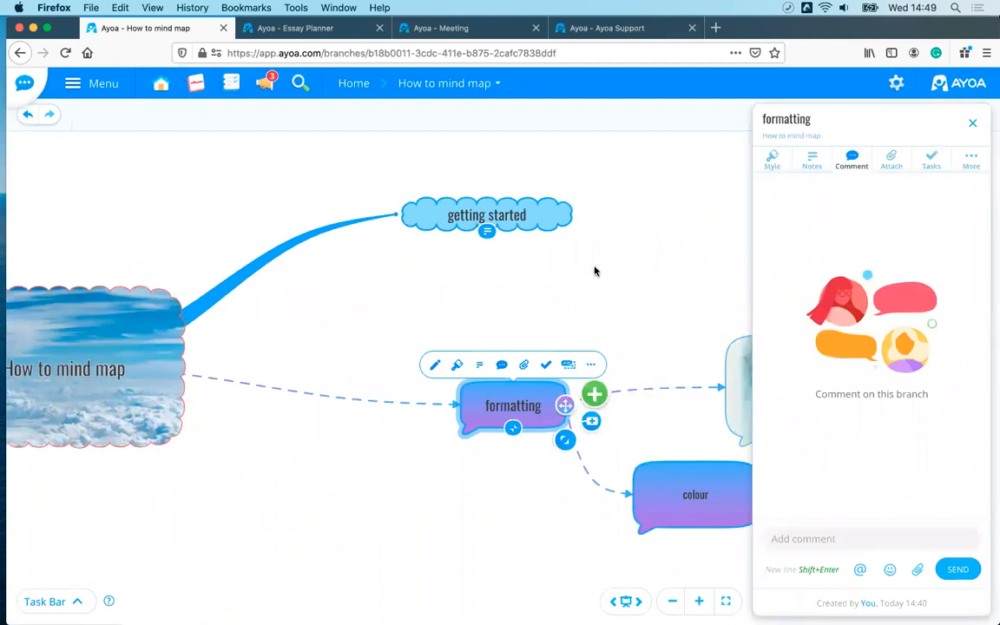
click(531, 280)
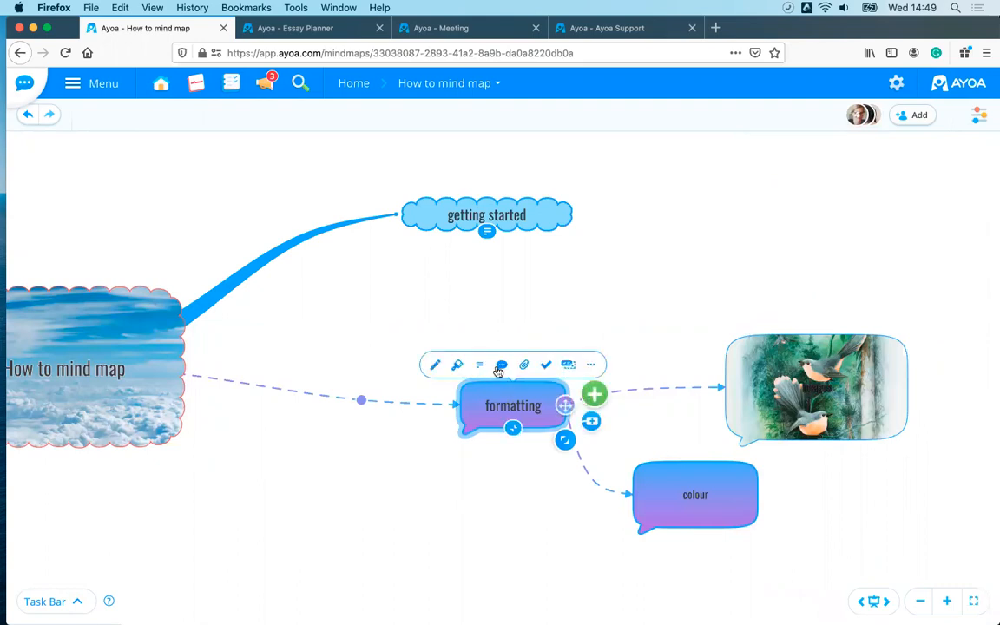
click(502, 368)
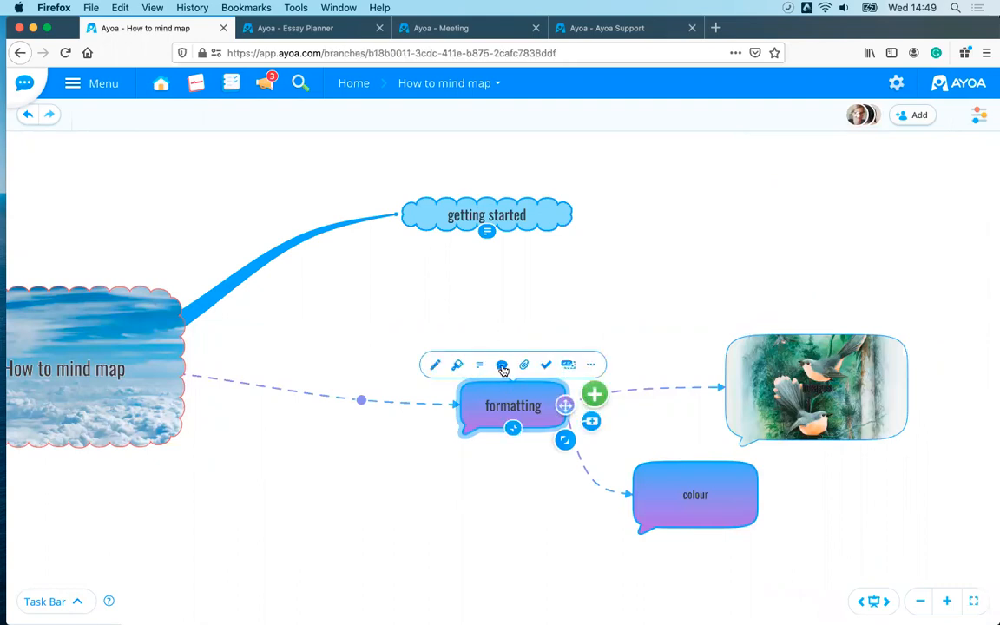
click(772, 160)
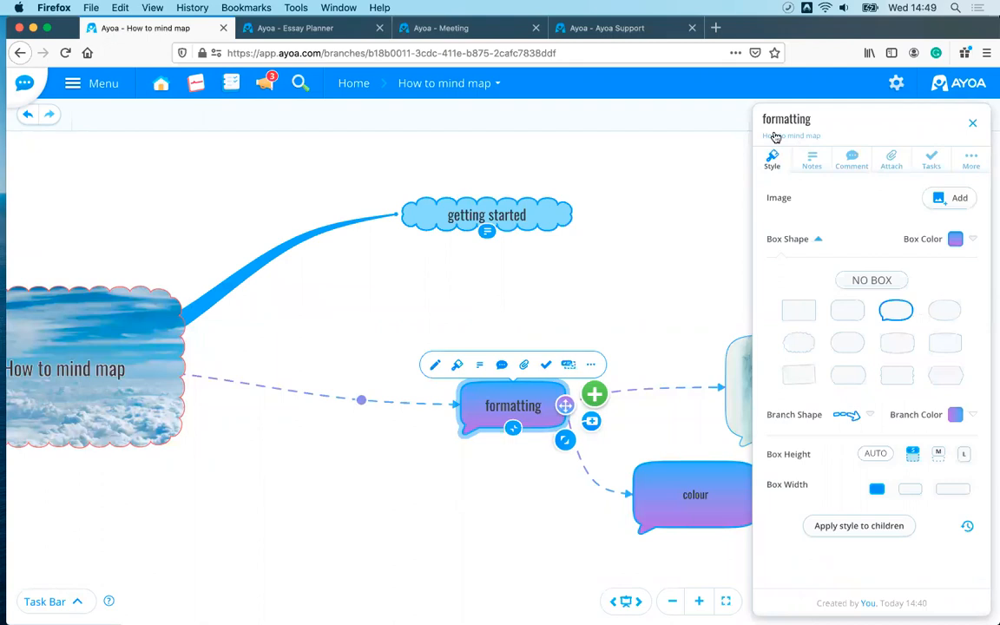
click(849, 165)
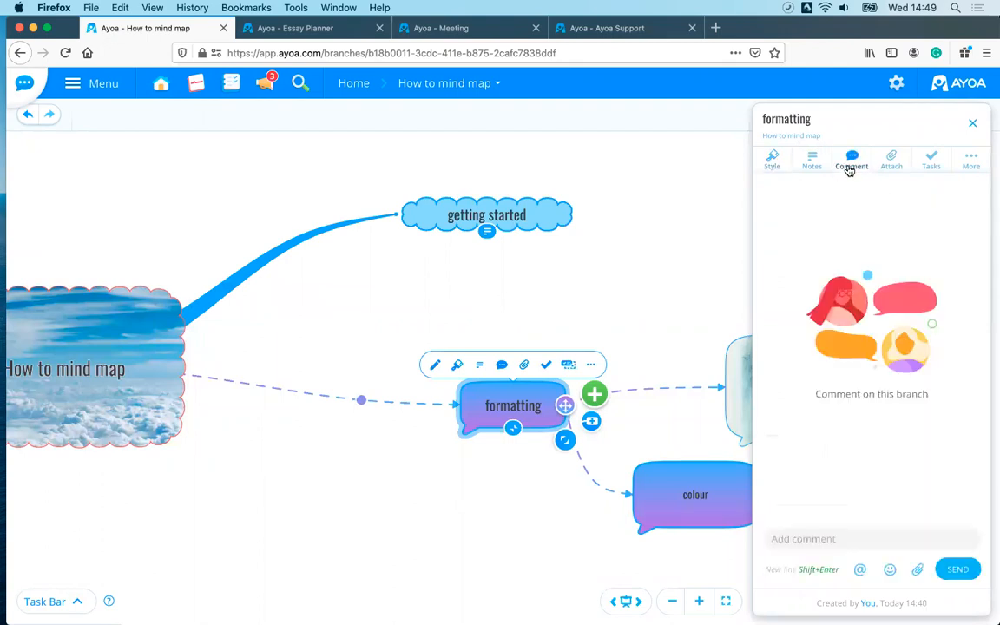
click(809, 535)
text(@)
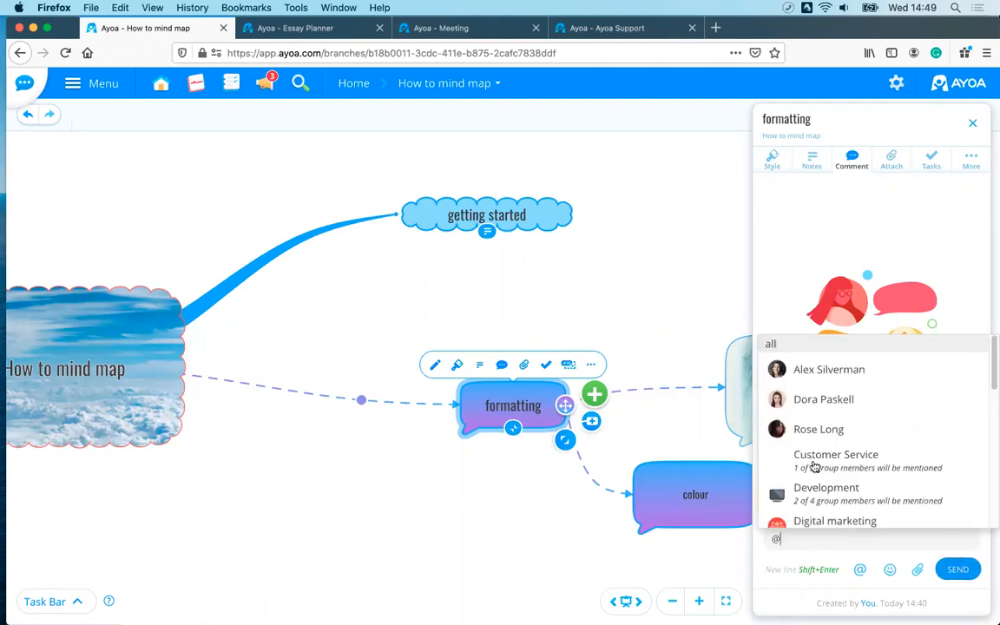
Send a comment on the formatting branch that mentions the first listed team member and asks "what do you think?".
click(817, 377)
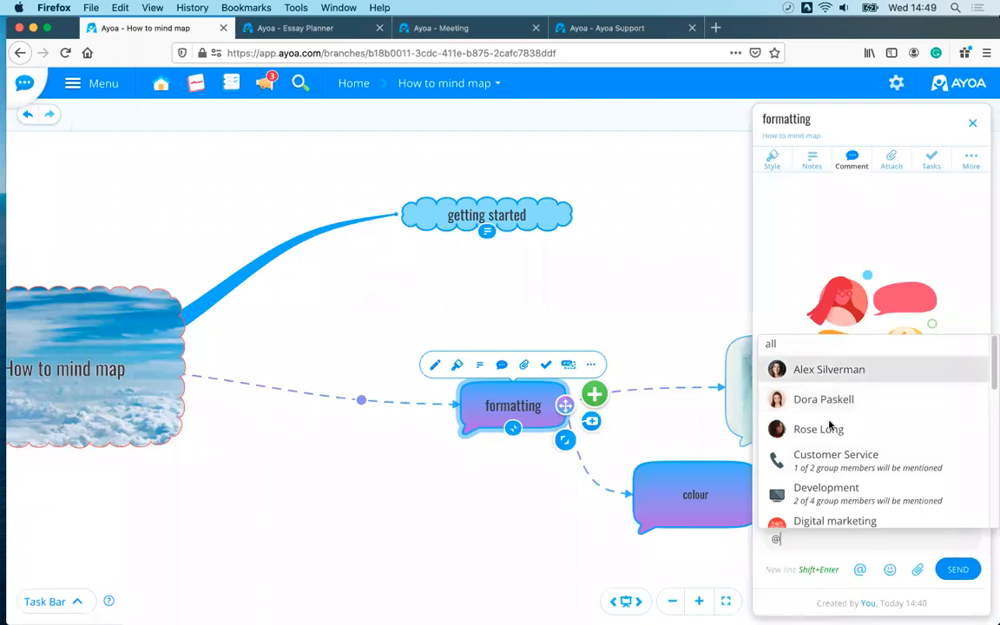
text(w)
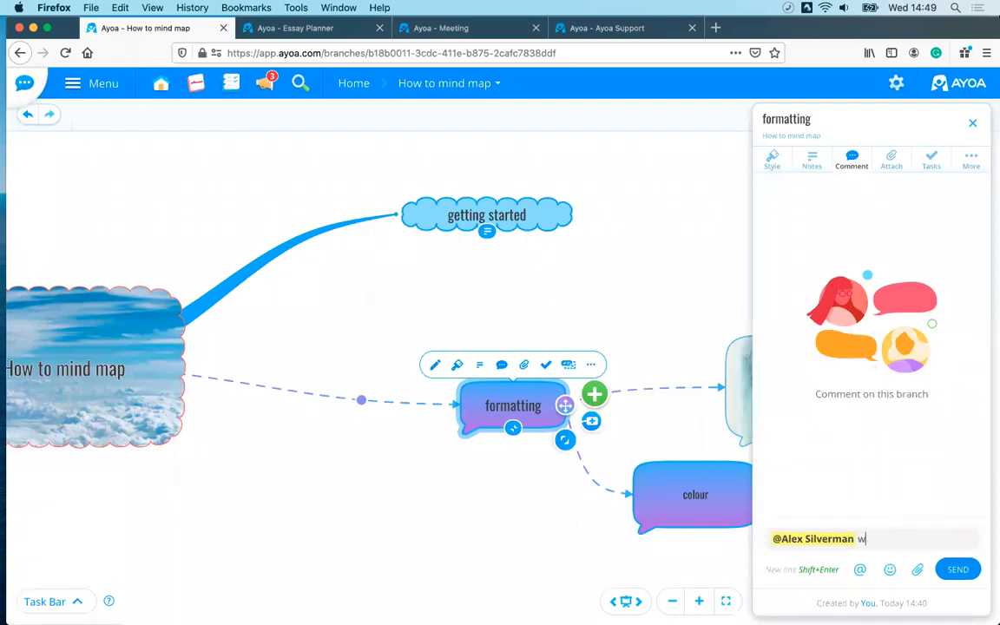
text(hat do you think?)
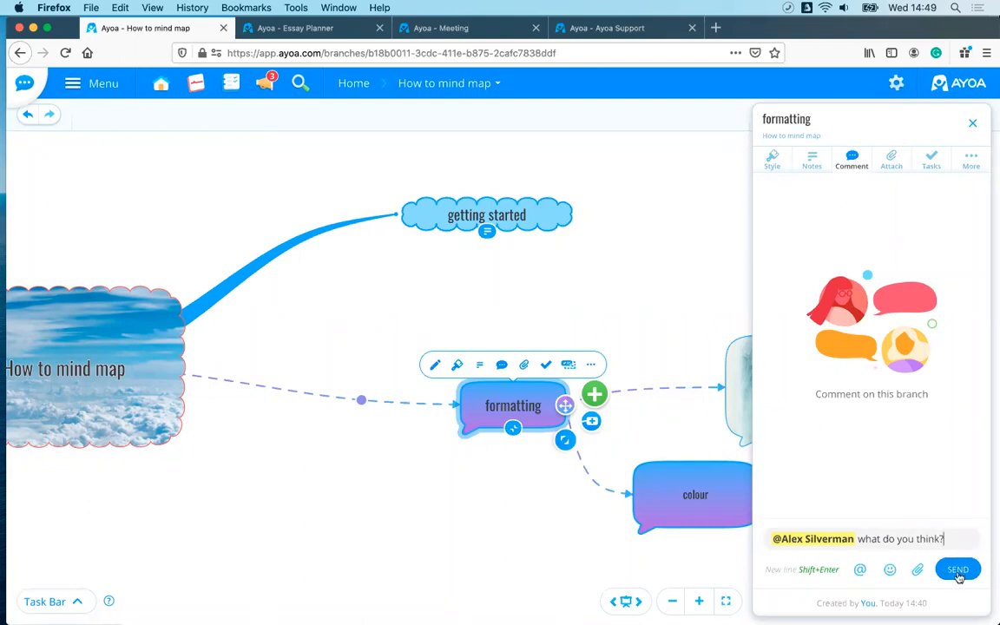
click(957, 570)
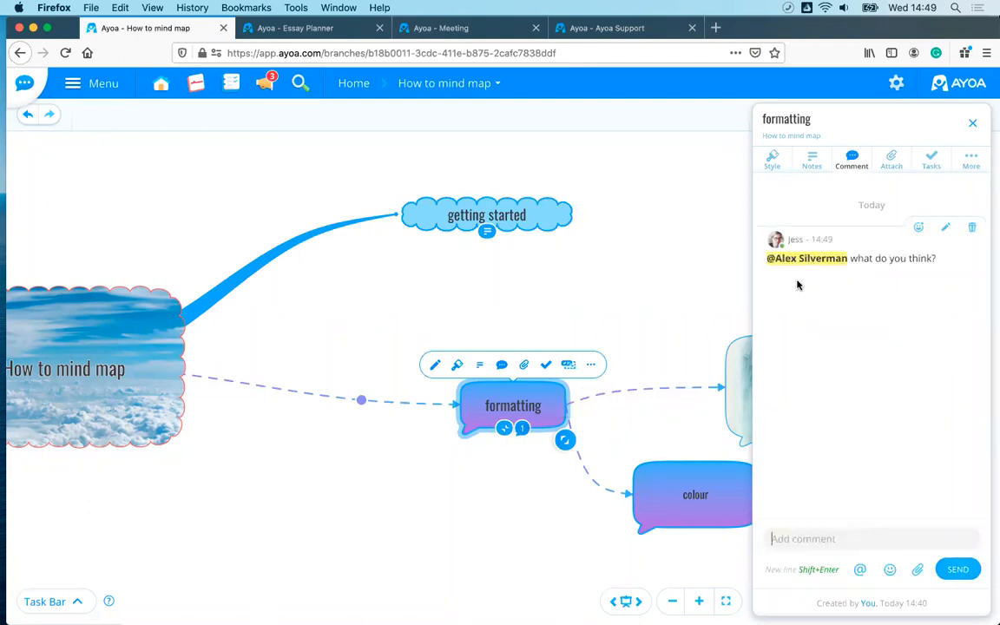
Check the list of new notifications and close it.
click(265, 83)
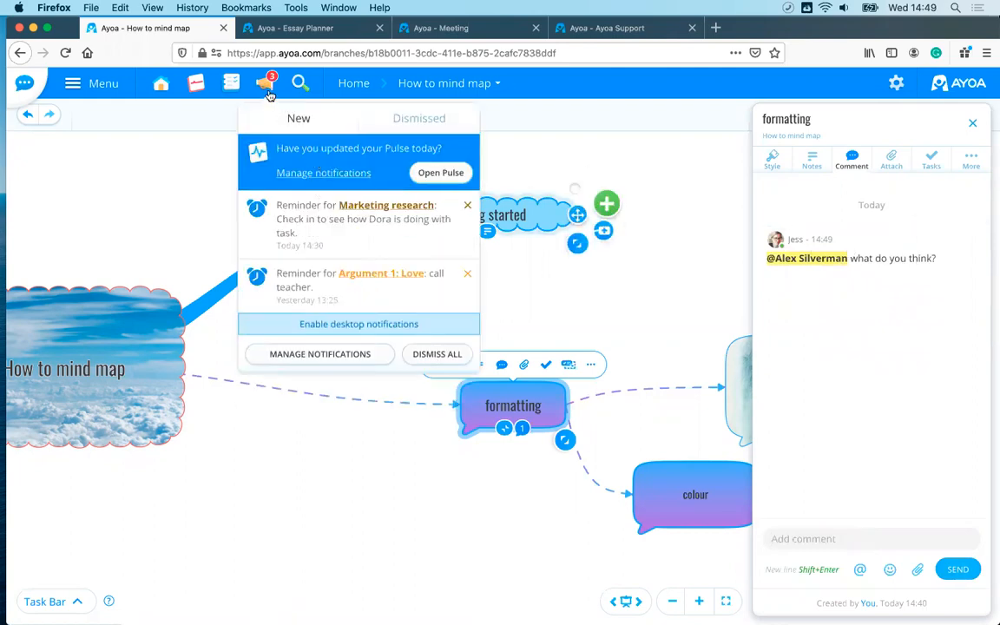
click(264, 83)
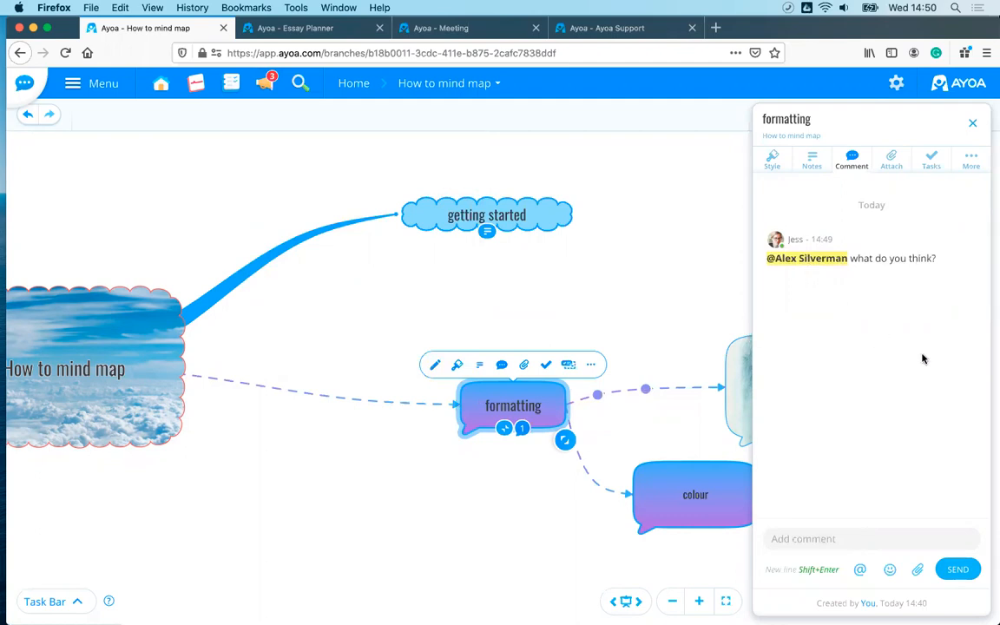
View the file and link attachment options for the formatting branch, then close its details.
click(891, 161)
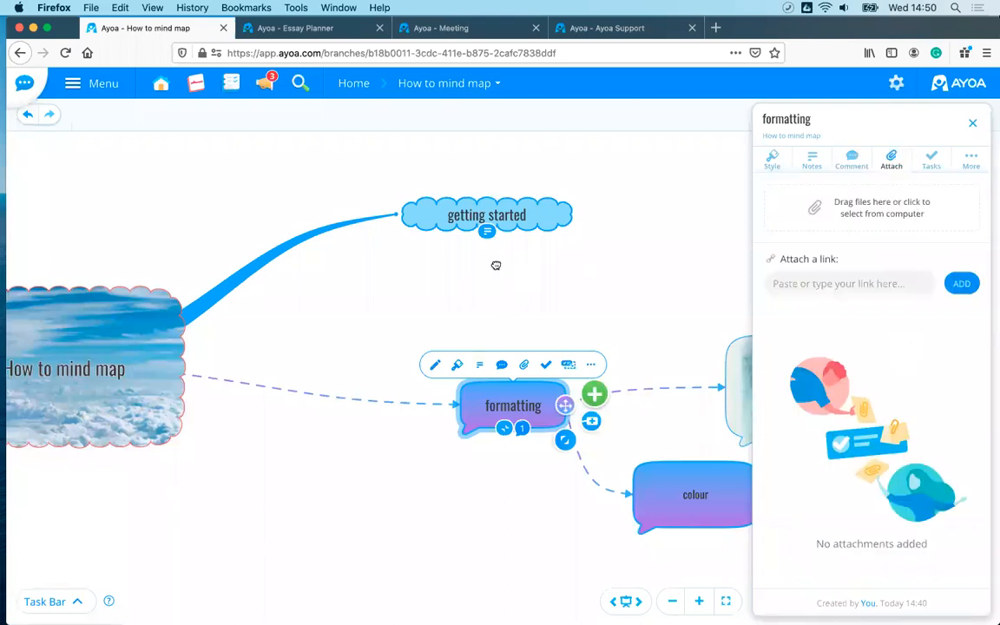
scroll(428, 254, right, 2)
scroll(428, 254, right, 1)
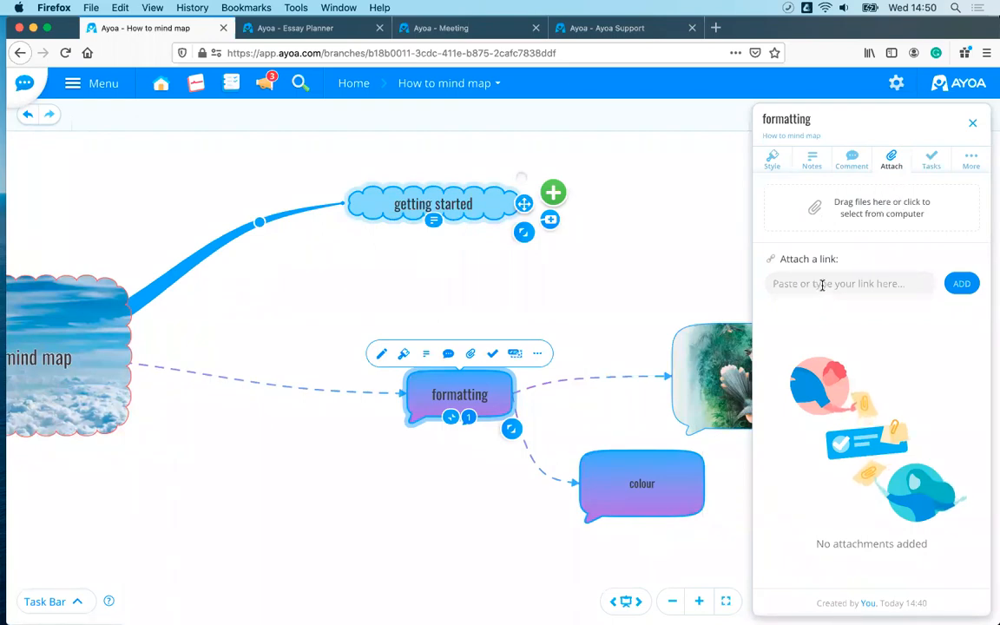
scroll(642, 243, left, 3)
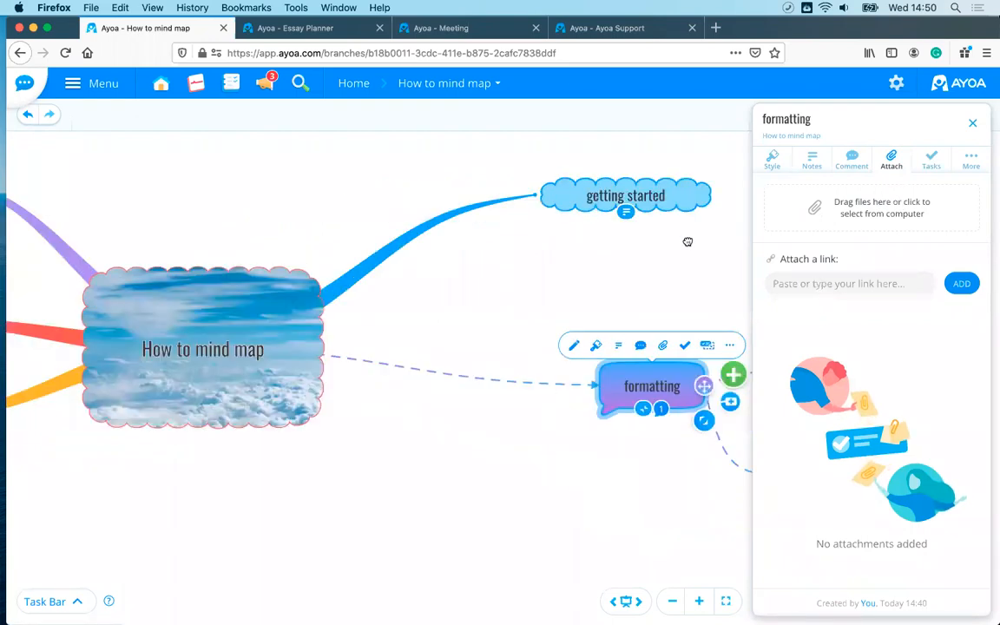
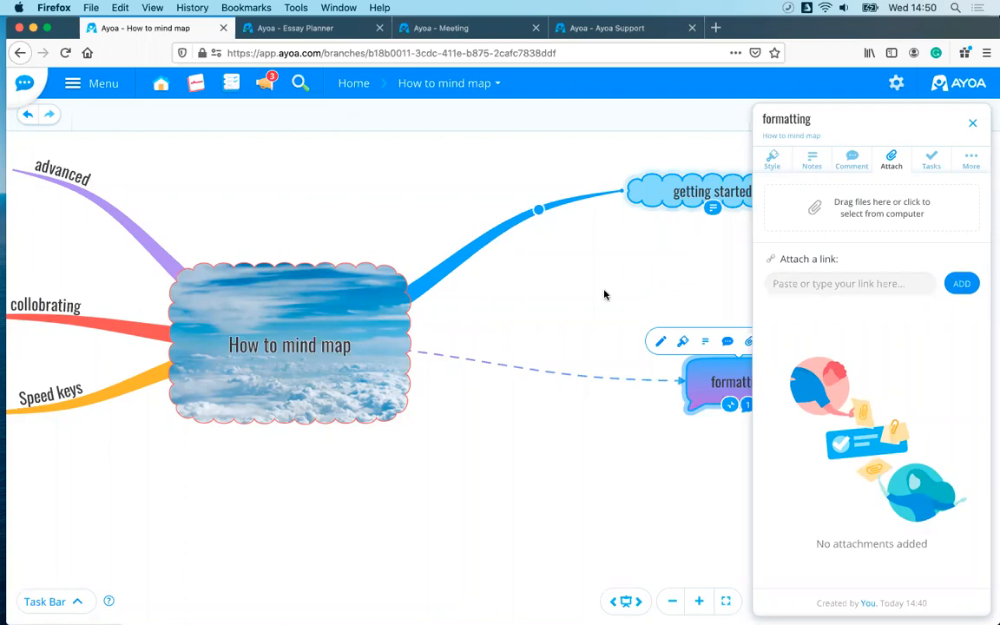
click(485, 328)
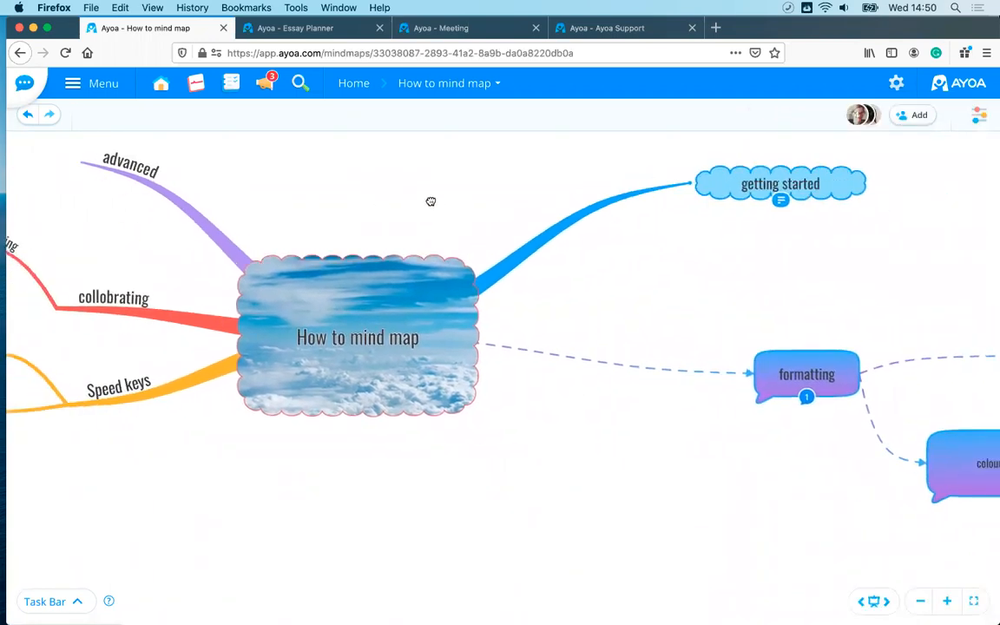
Show the creators on the mind map's branches.
click(978, 122)
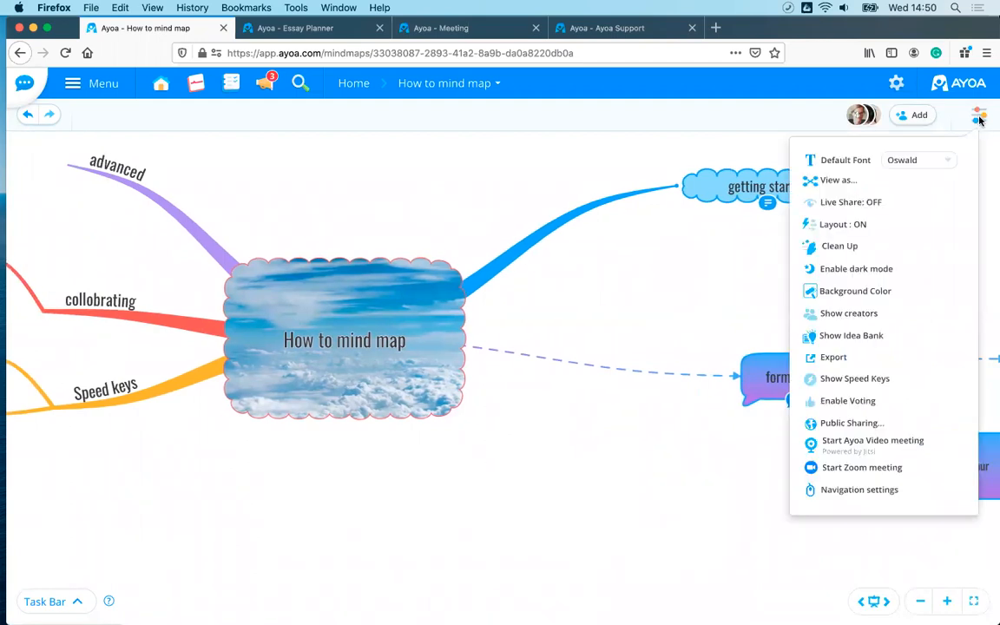
click(858, 318)
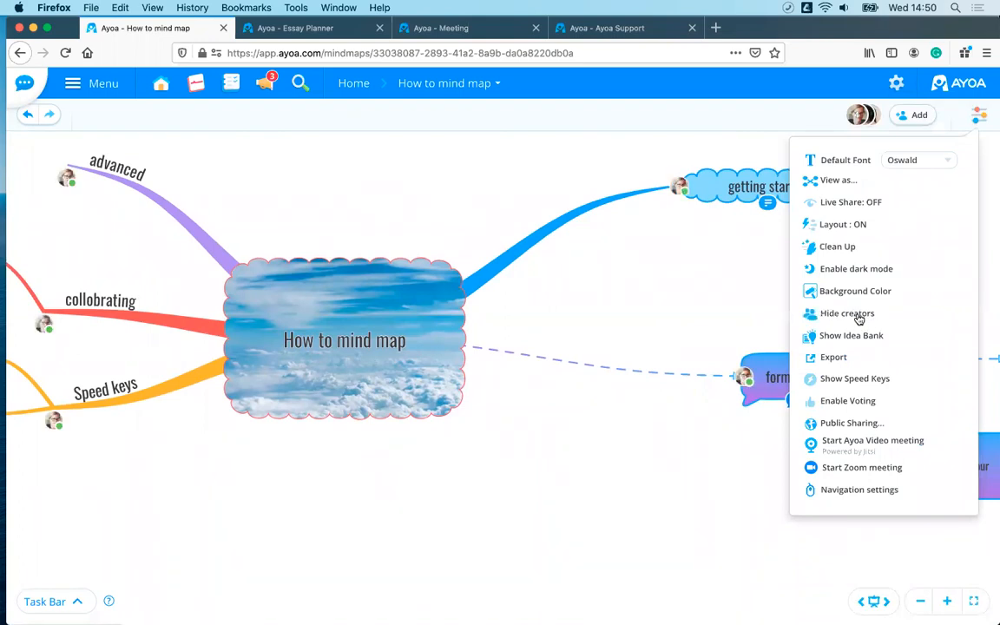
click(685, 278)
drag(684, 278, 542, 281)
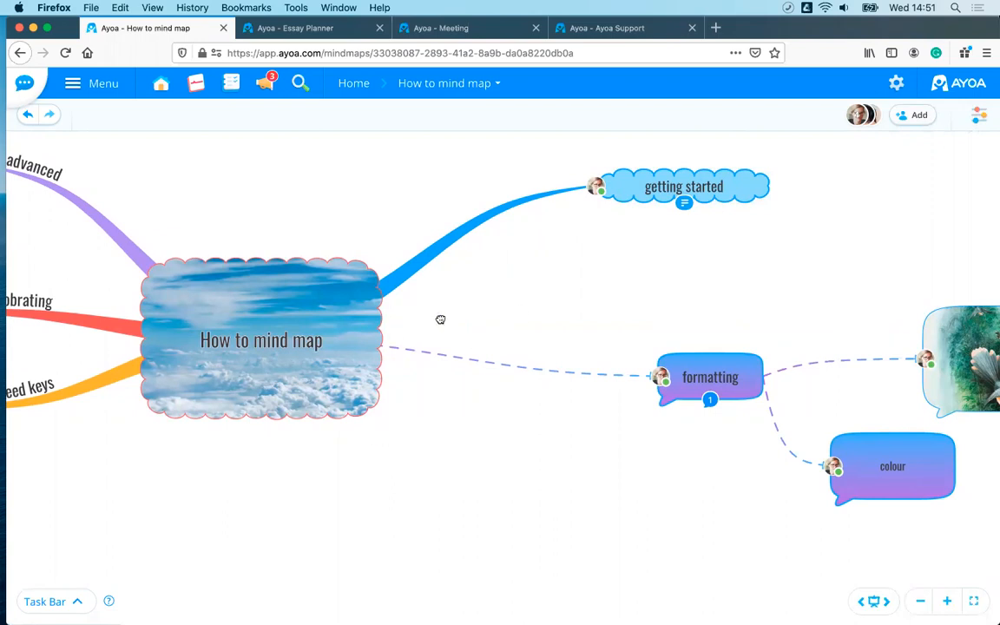
scroll(625, 265, right, 3)
Enable voting on the mind map and cast a vote for the formatting branch.
click(977, 114)
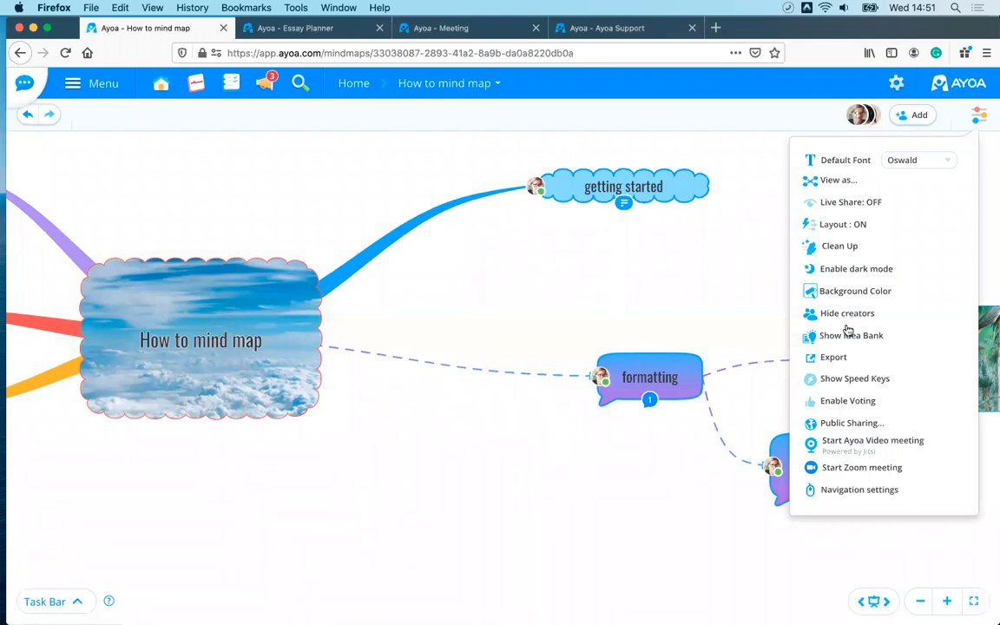
click(835, 407)
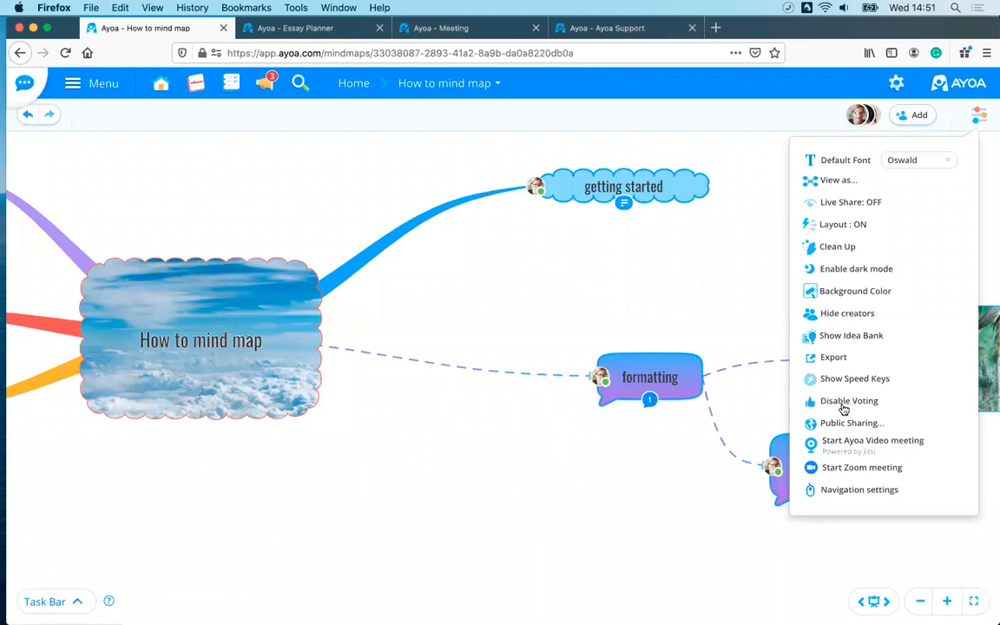
click(655, 375)
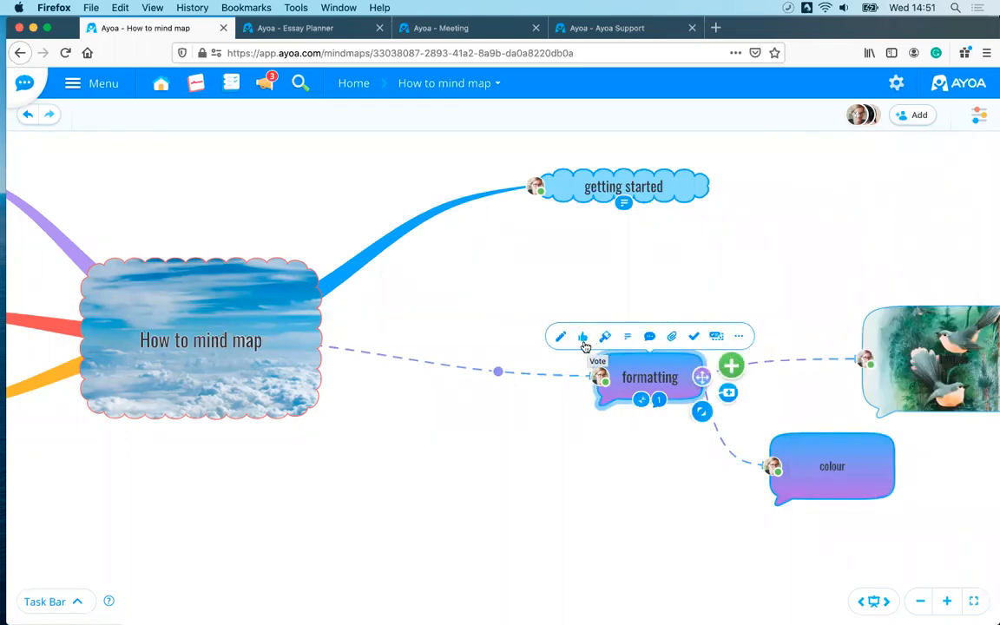
click(583, 340)
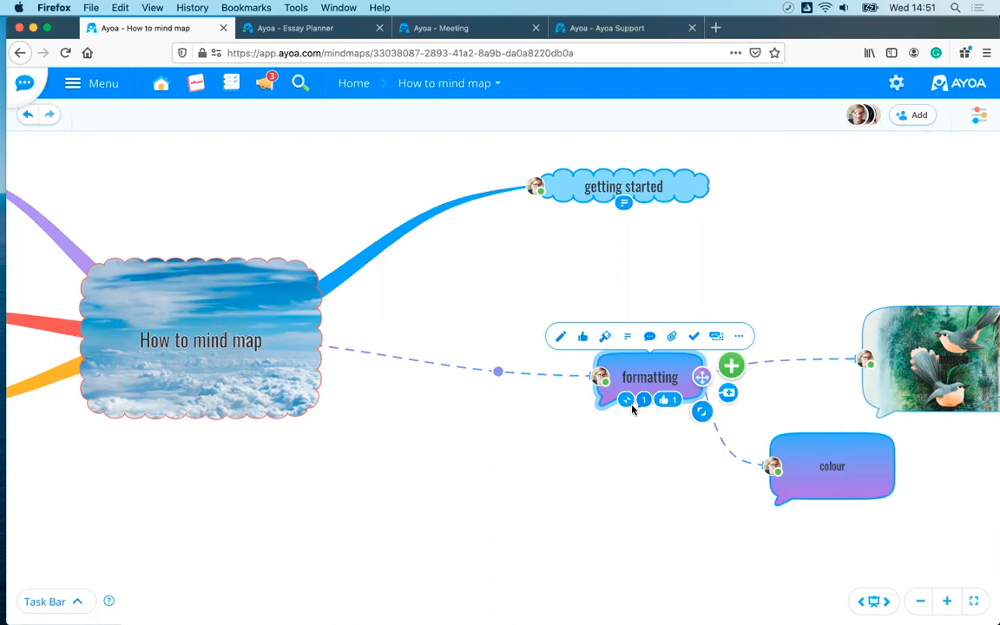
click(852, 218)
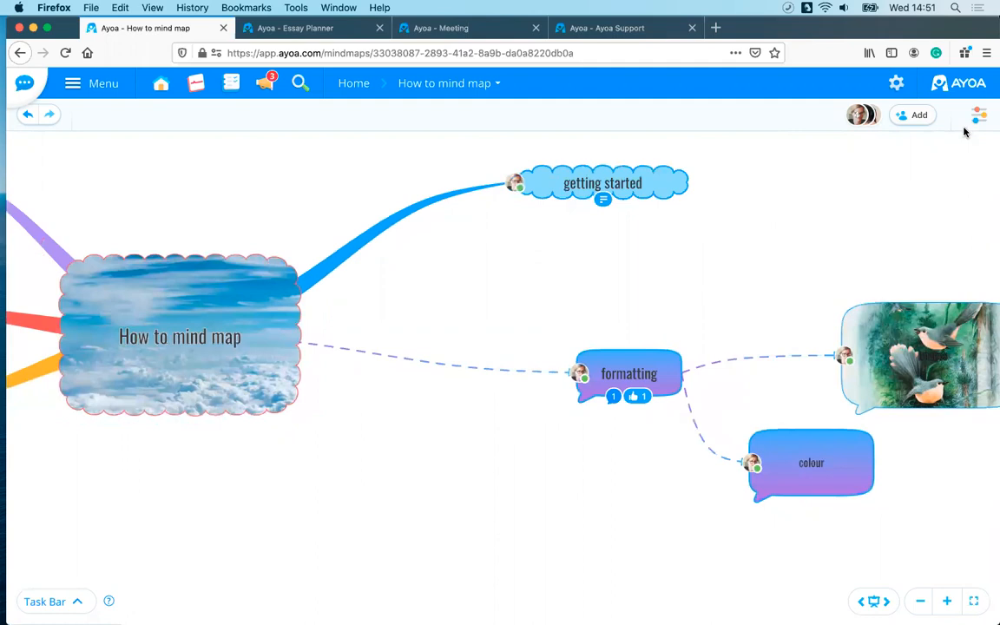
scroll(942, 212, left, 5)
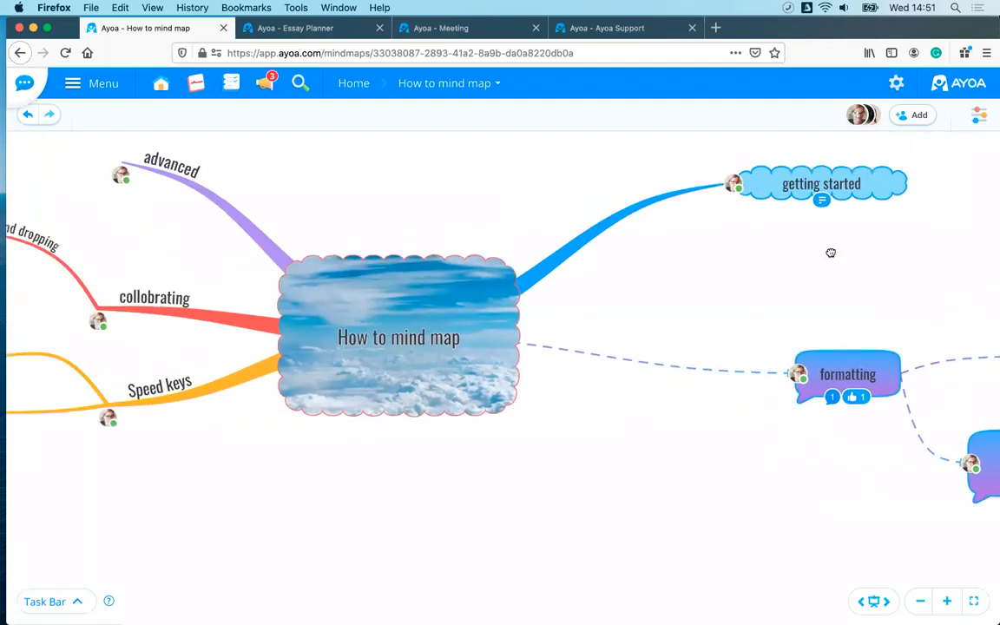
scroll(831, 252, right, 4)
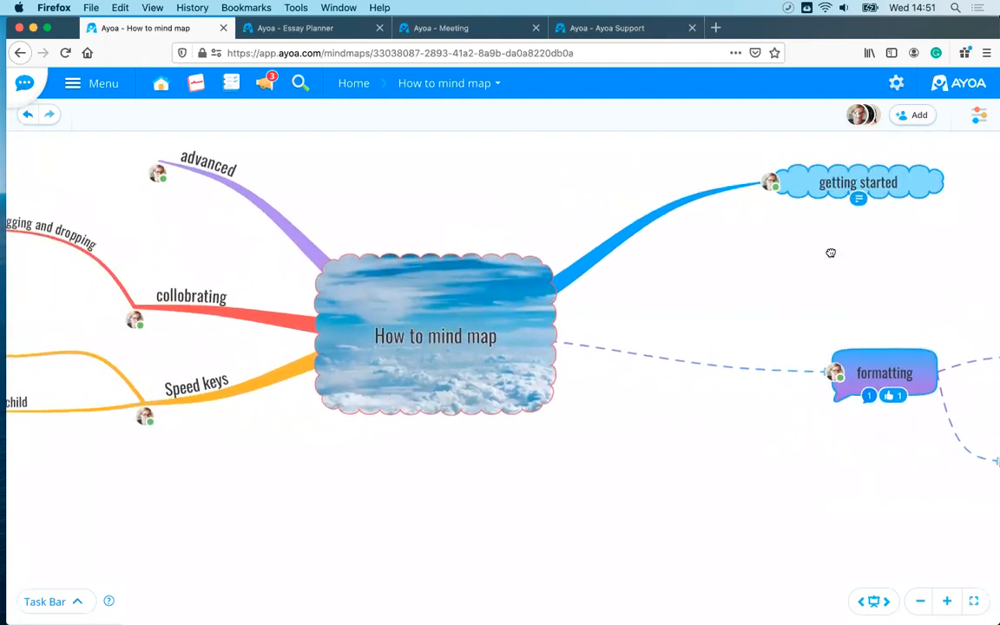
scroll(735, 260, left, 2)
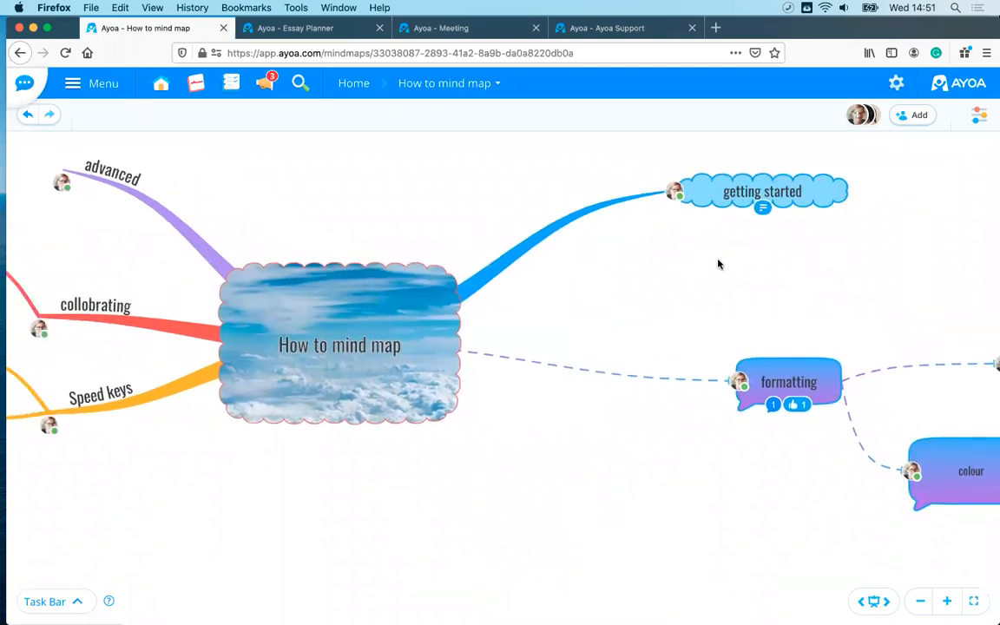
scroll(966, 226, left, 3)
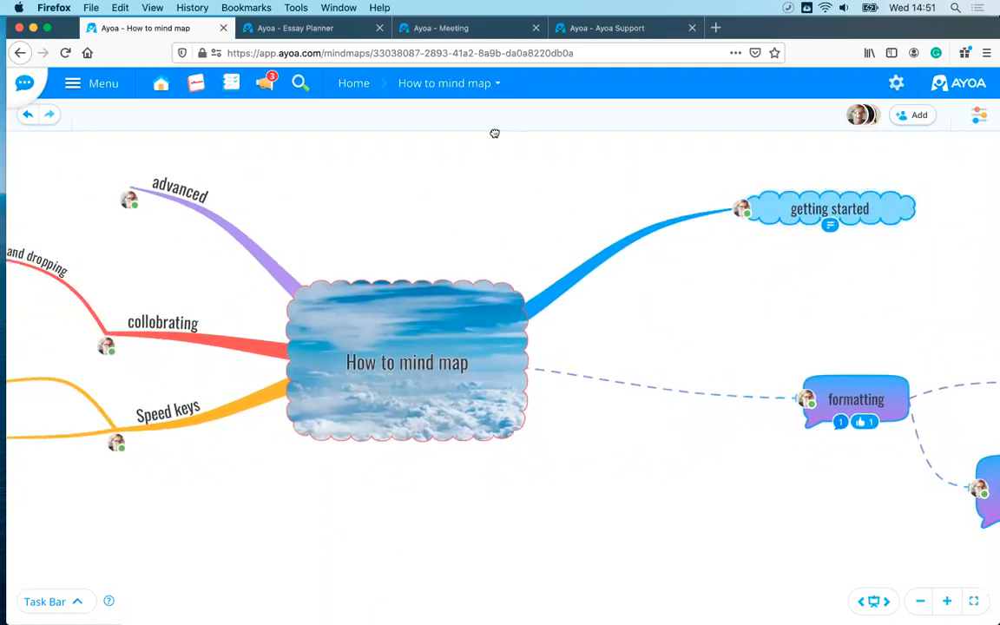
scroll(472, 147, left, 2)
click(981, 117)
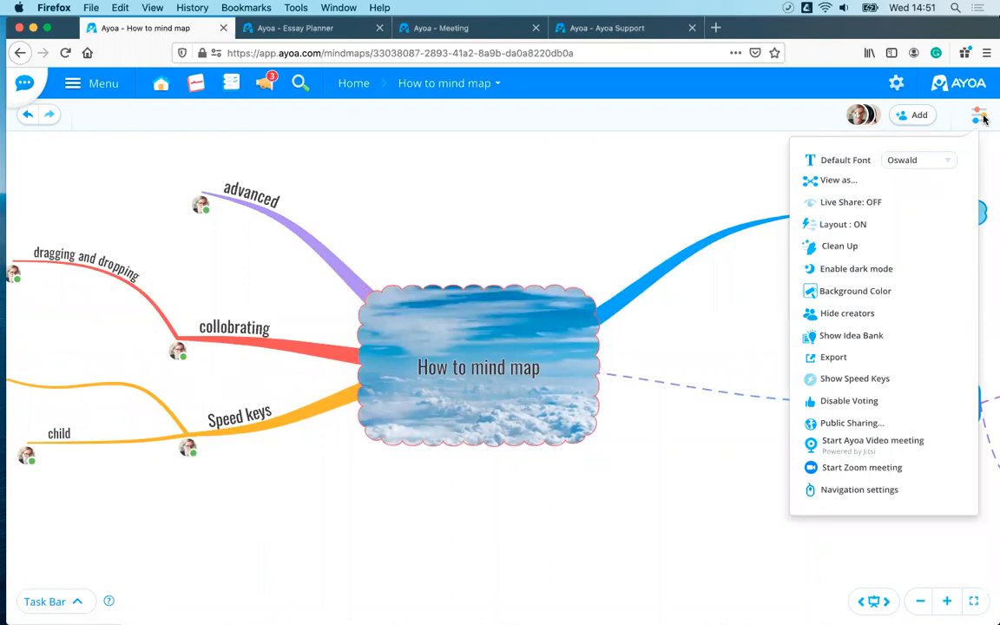
click(636, 165)
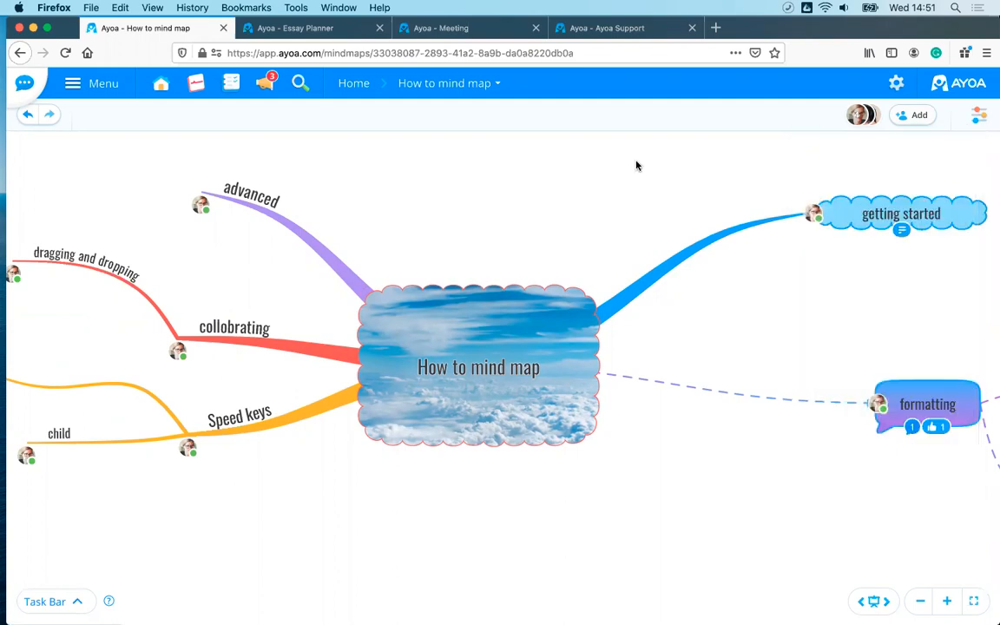
Show the Idea Bank for the mind map and open it.
click(978, 115)
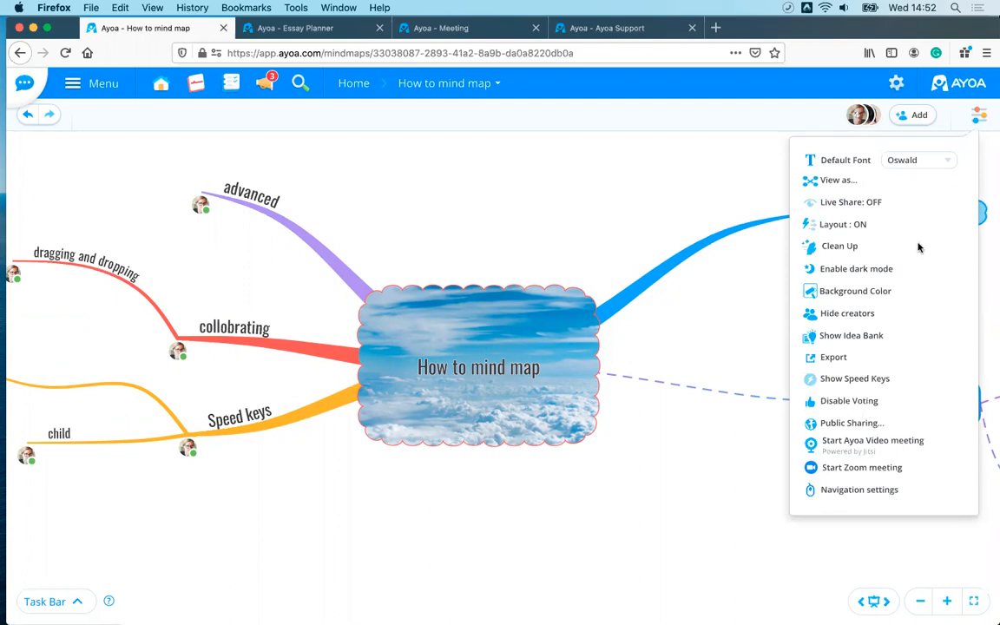
click(857, 339)
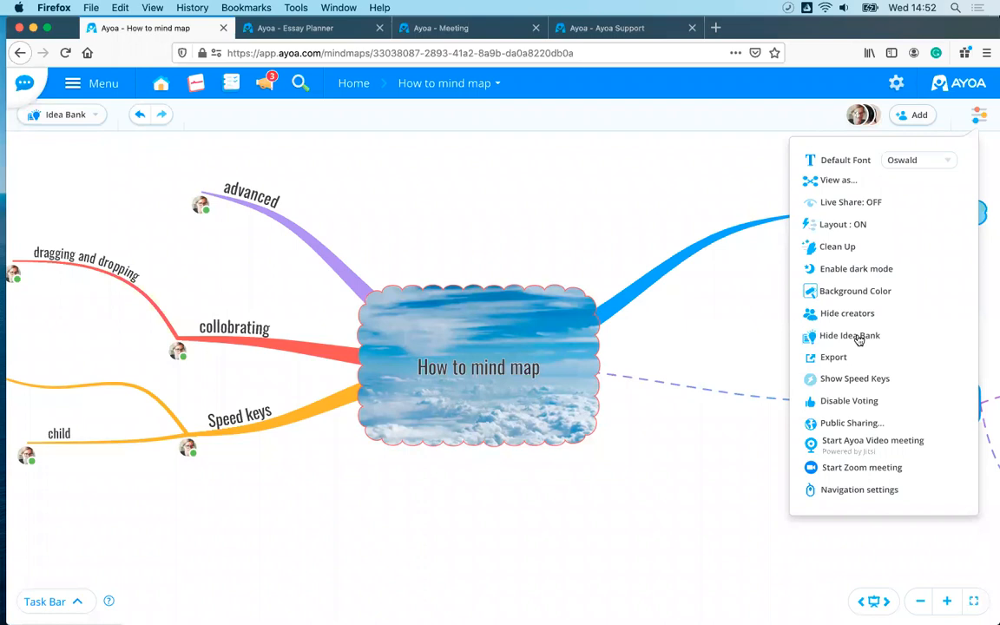
click(140, 158)
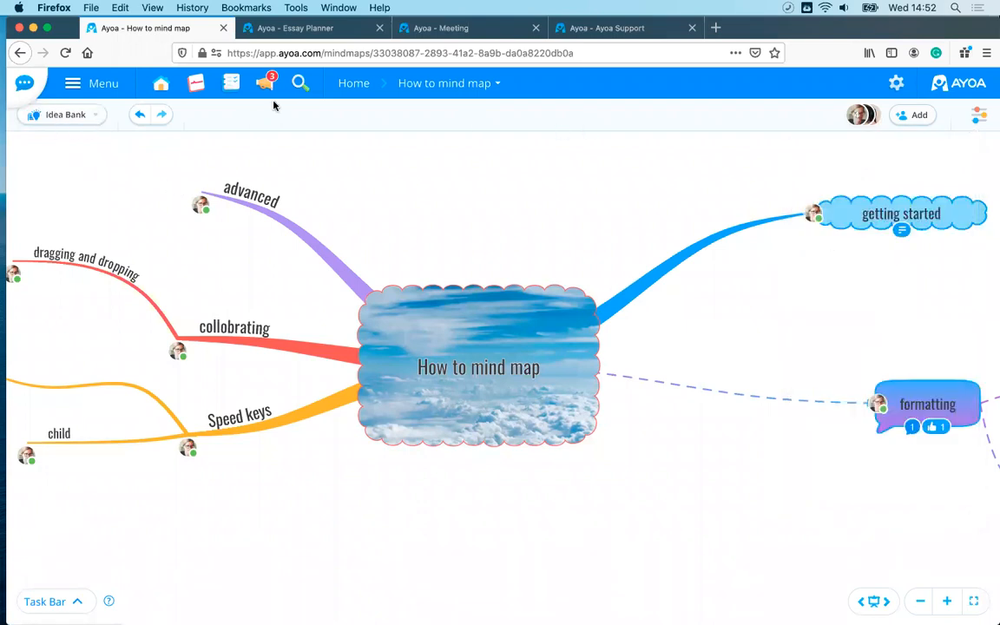
click(66, 115)
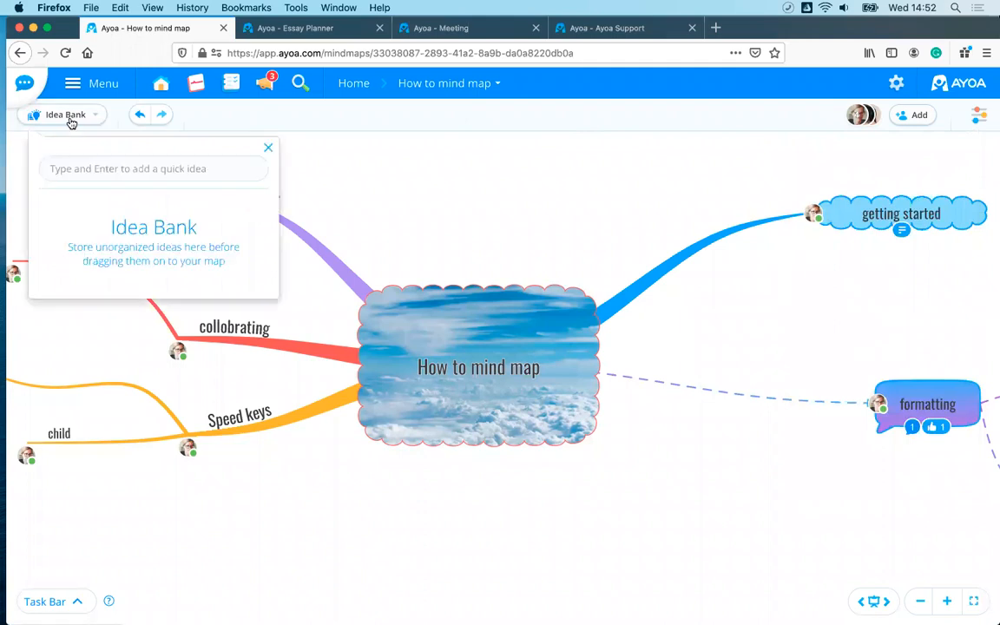
Add three quick ideas to the Idea Bank: "idea one", "idea two" and "idea three".
click(118, 165)
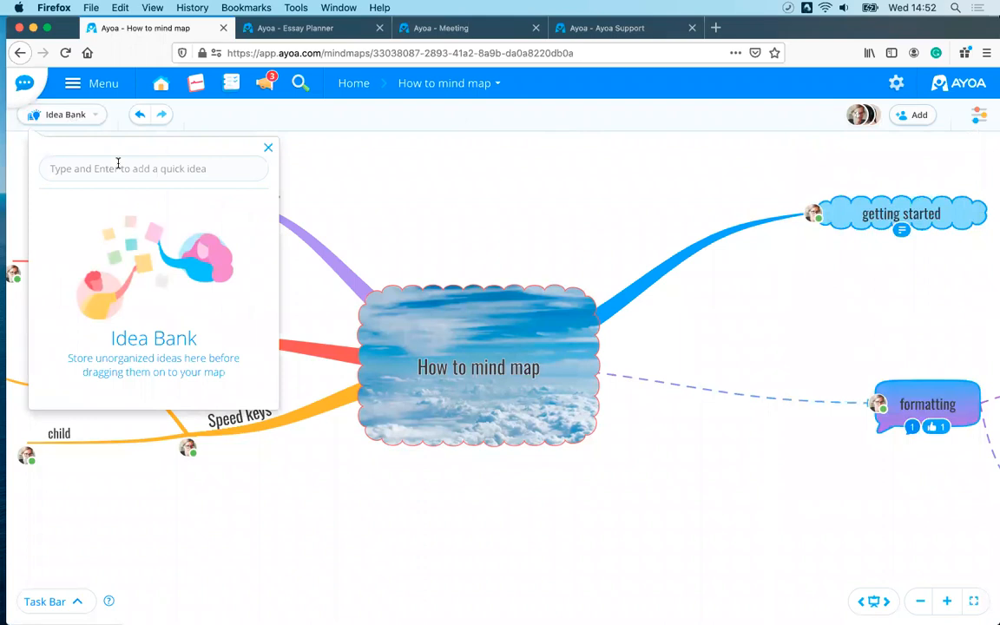
click(118, 168)
text(idea mind)
key(Return)
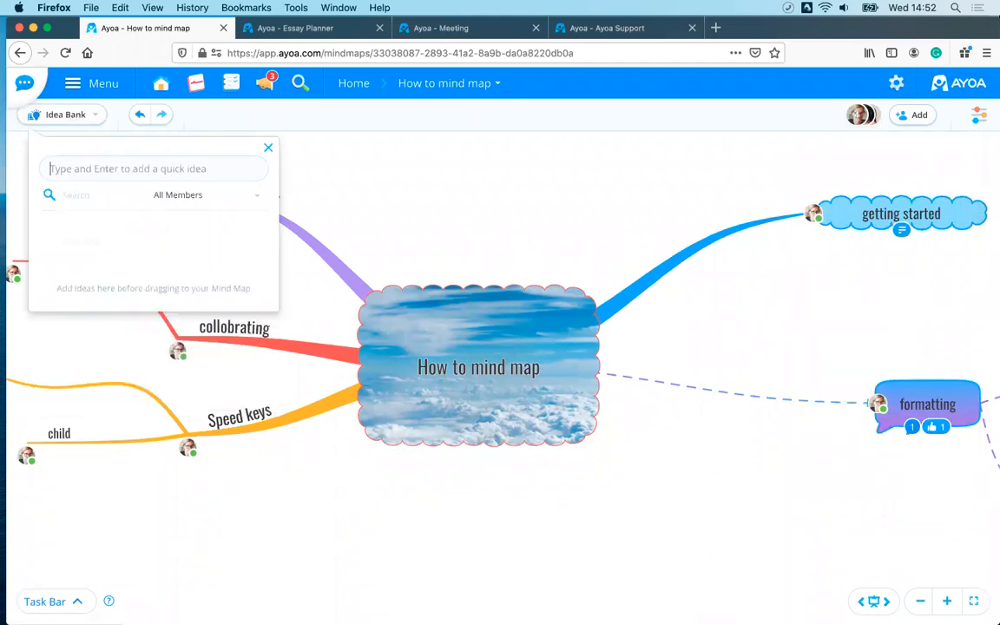
text(idea two)
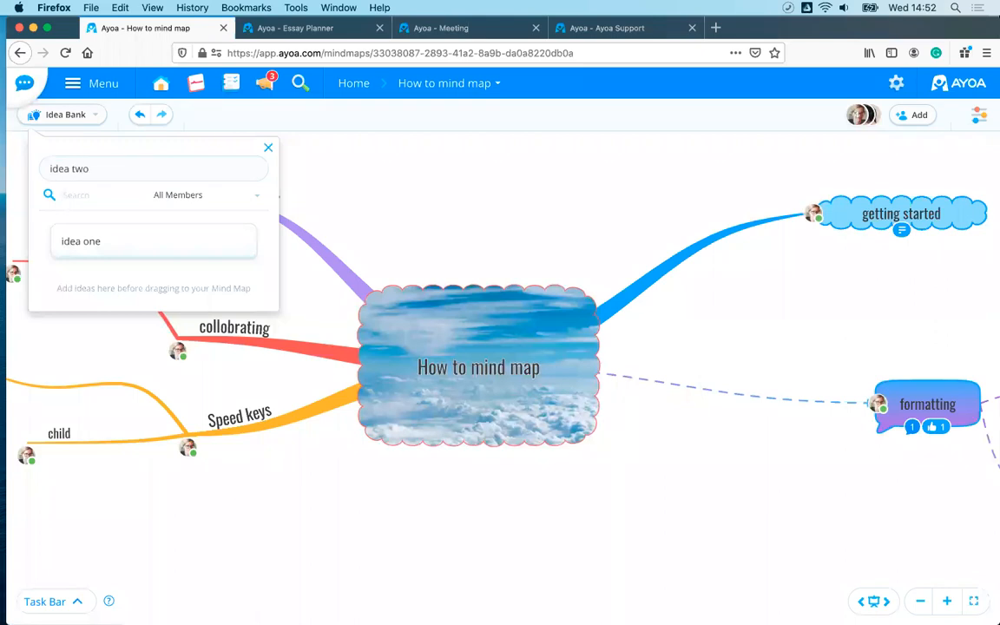
key(Return)
text(idea three)
key(Return)
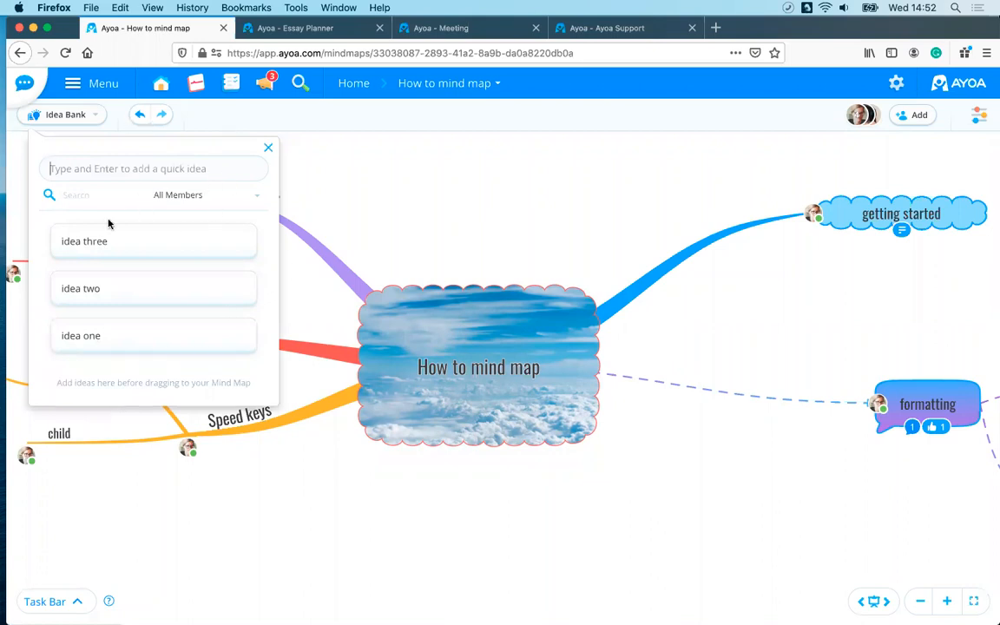
Move "idea three" from the Idea Bank onto the "collobrating" branch of the mind map.
drag(582, 230, 783, 230)
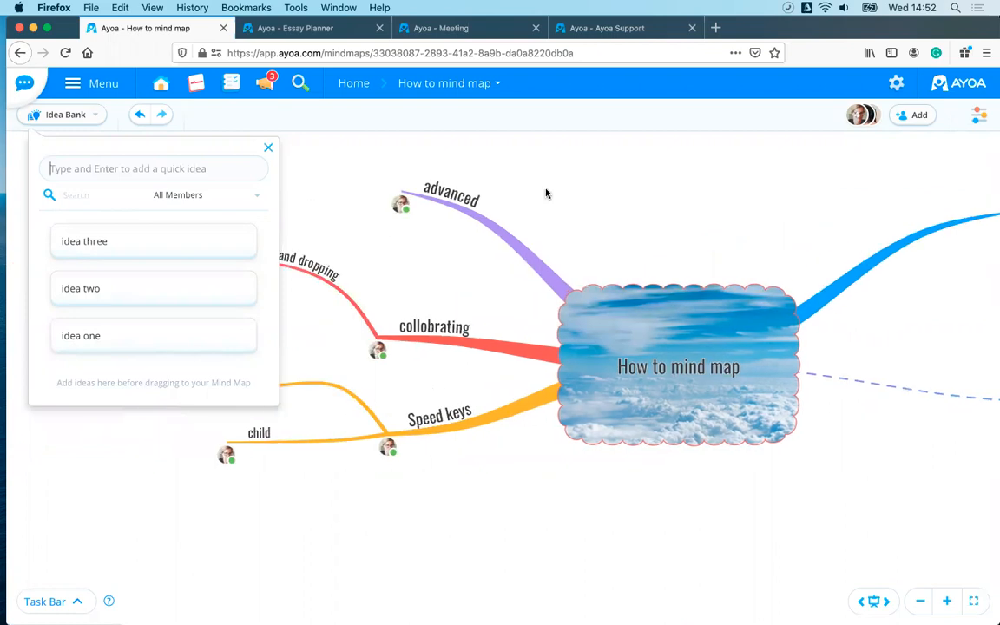
drag(677, 259, 717, 244)
drag(378, 334, 546, 323)
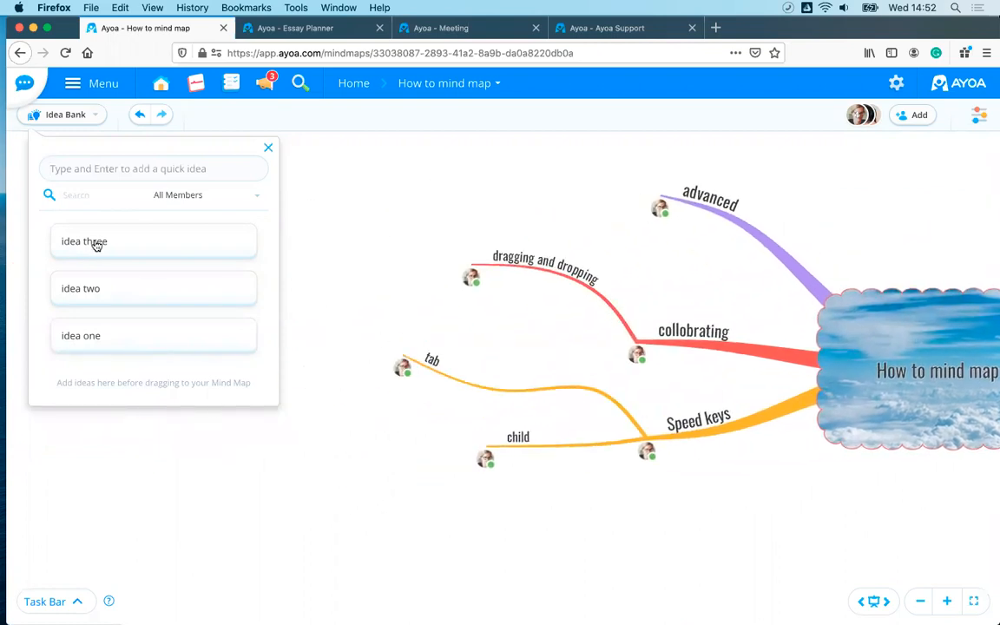
drag(85, 243, 691, 343)
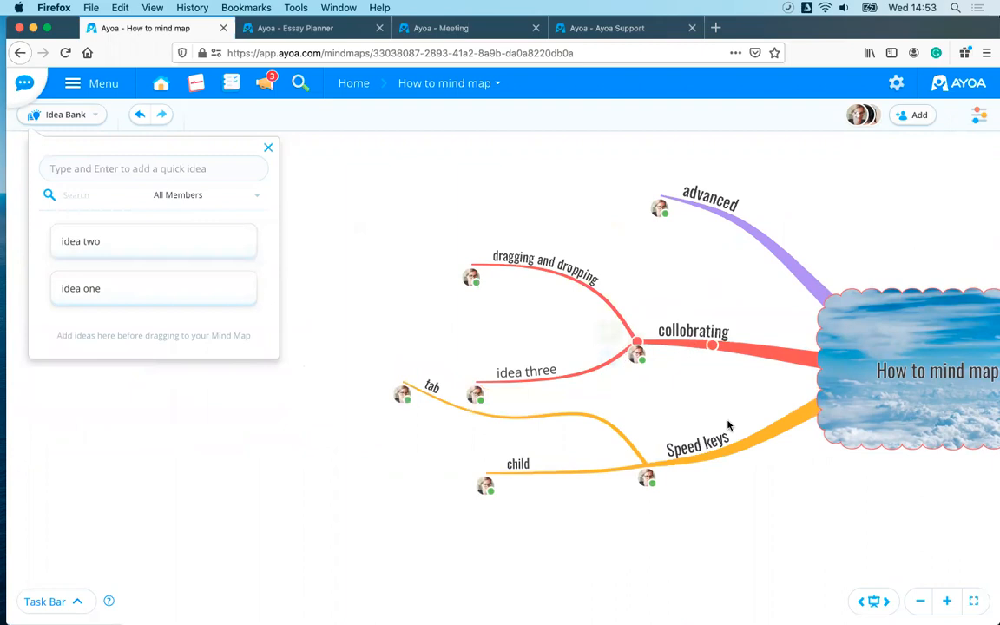
Filter the Idea Bank to show only own ideas, restore the filter to All Members and close the Idea Bank.
drag(561, 336, 450, 271)
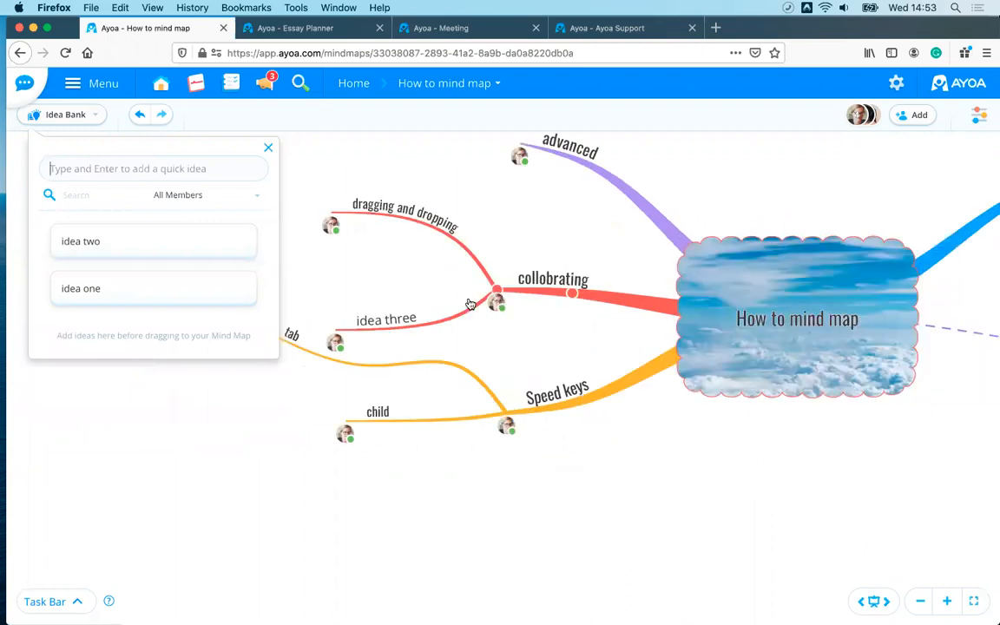
click(171, 196)
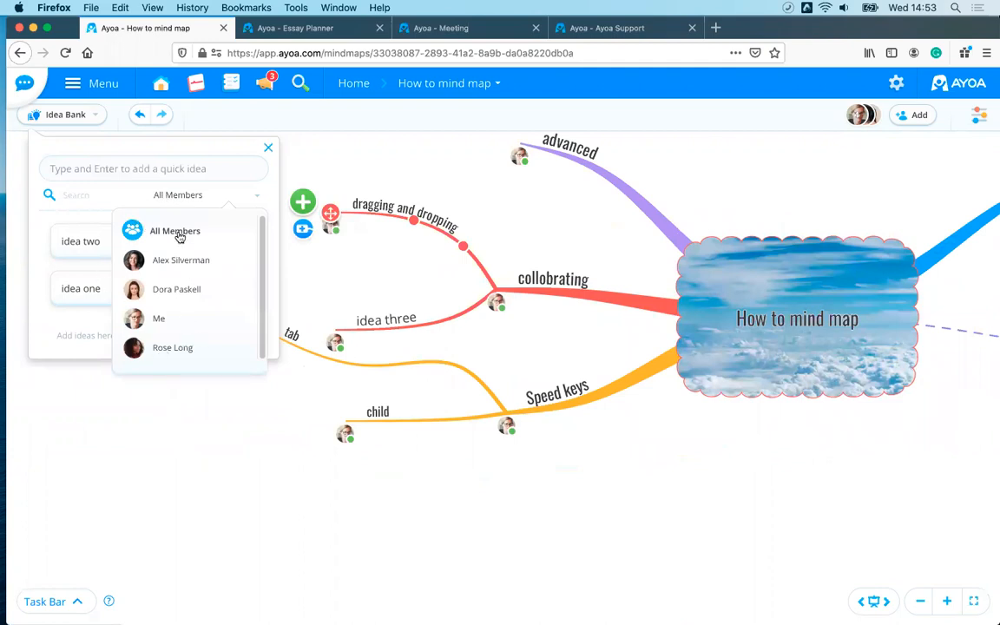
click(157, 318)
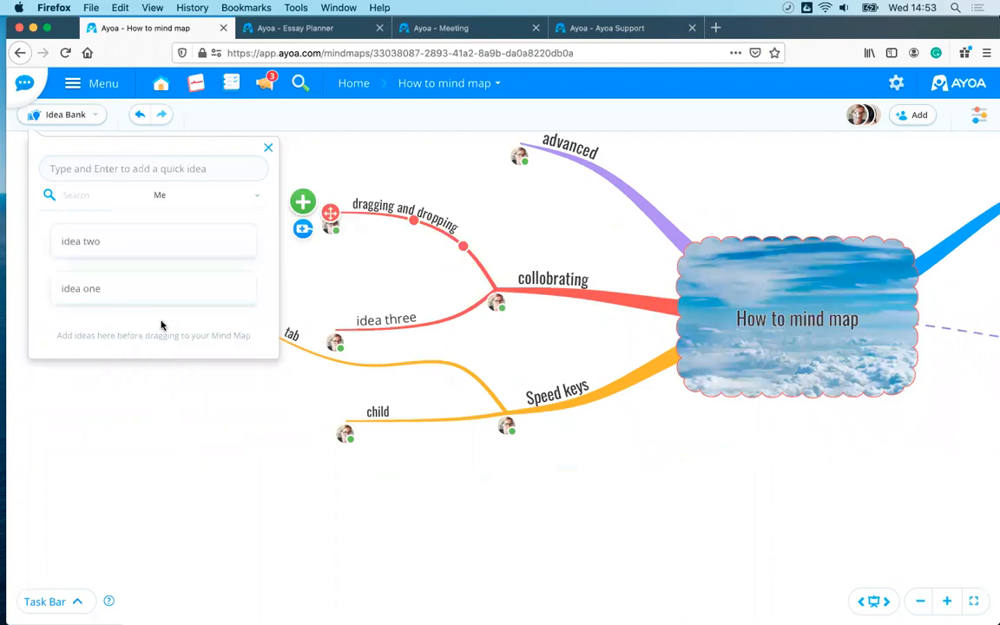
click(210, 197)
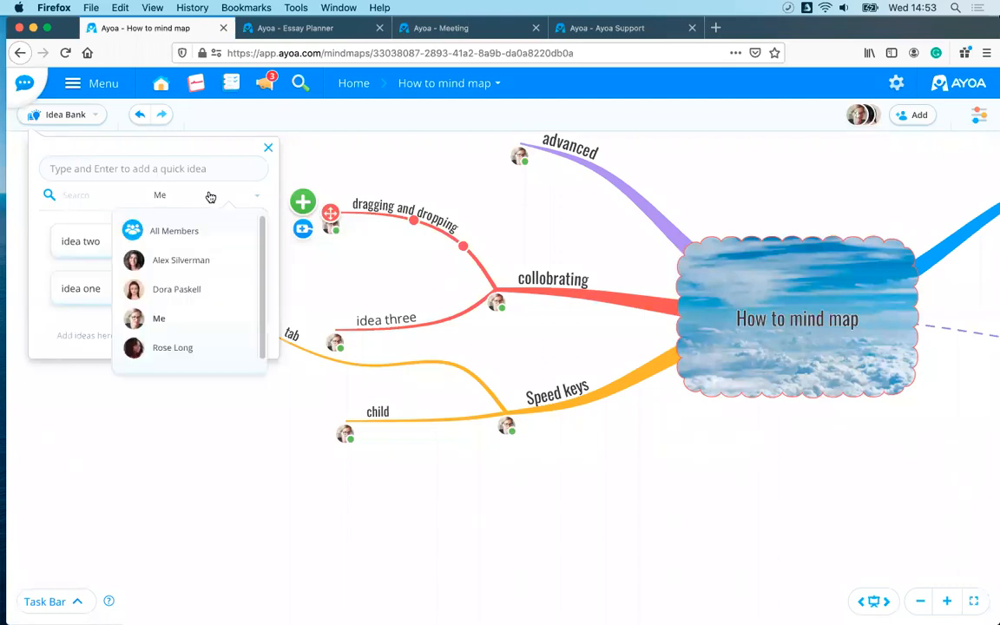
click(174, 231)
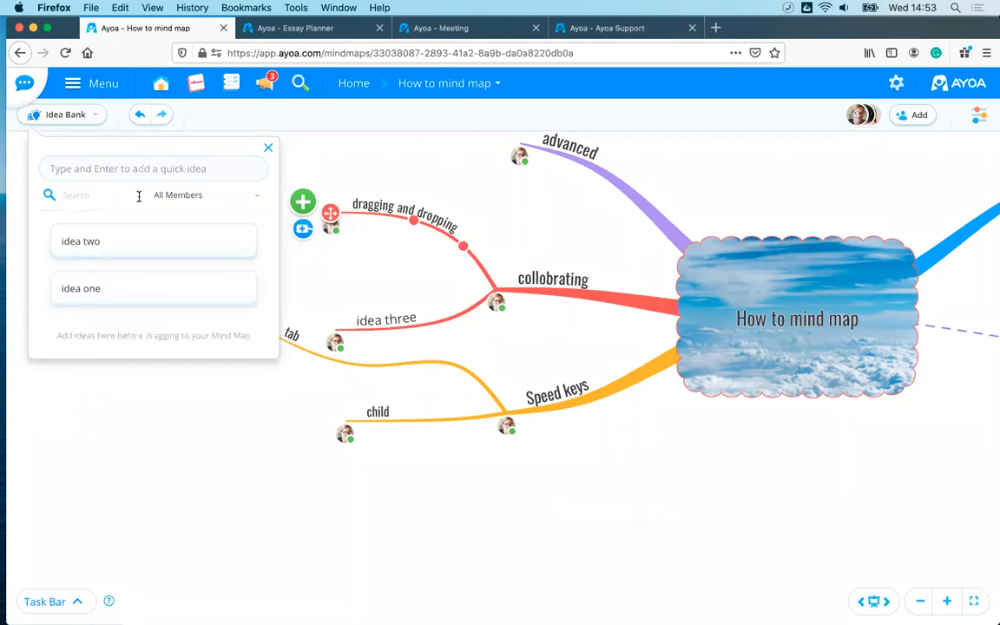
click(268, 150)
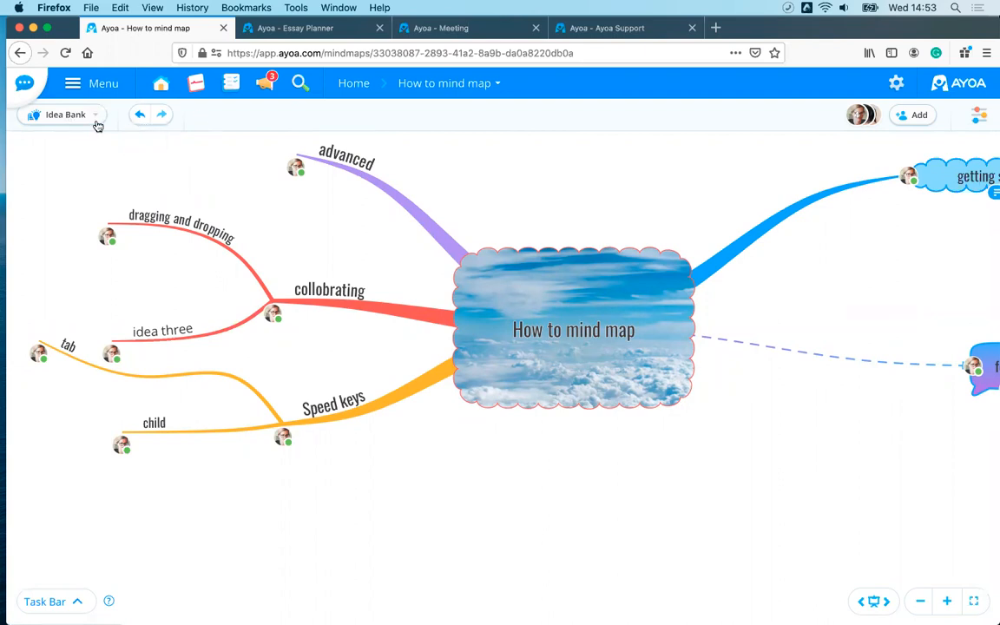
Switch to the Essay Planner mind map and enable dark mode for it.
drag(741, 435, 643, 437)
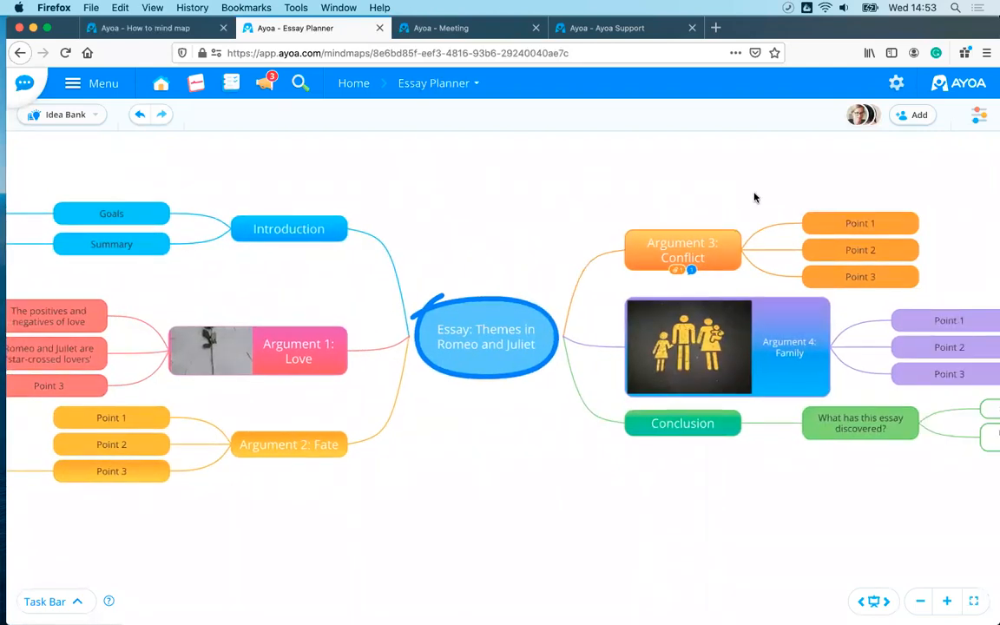
click(974, 115)
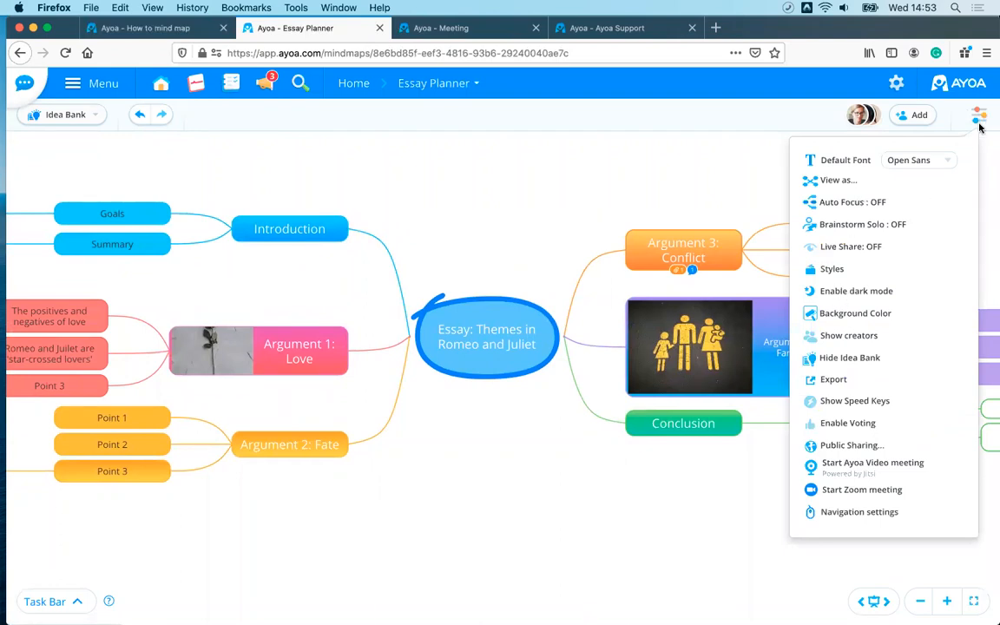
click(863, 296)
click(452, 180)
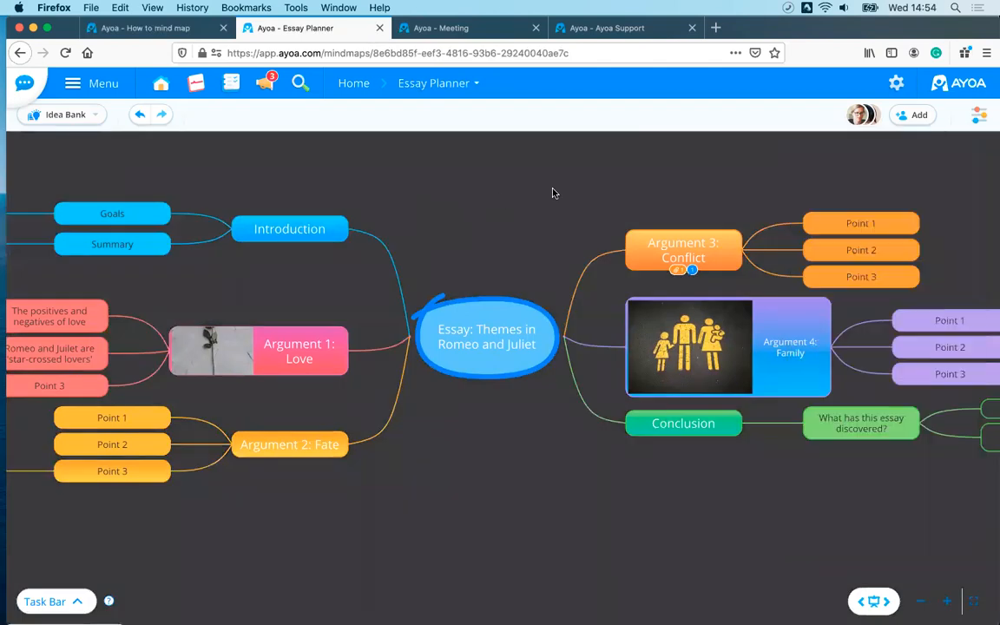
drag(553, 193, 609, 187)
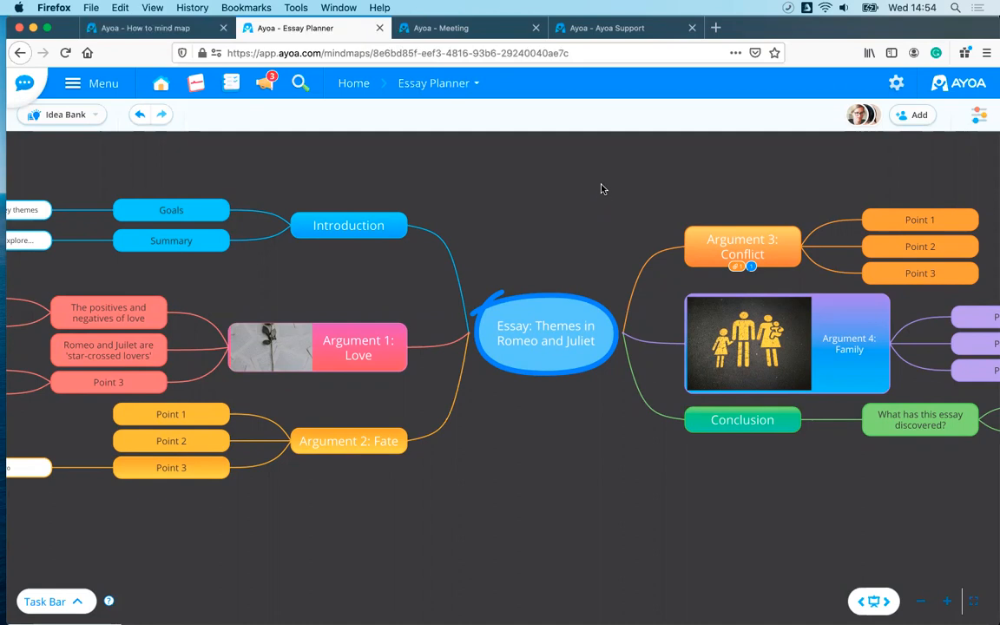
scroll(603, 188, right, 3)
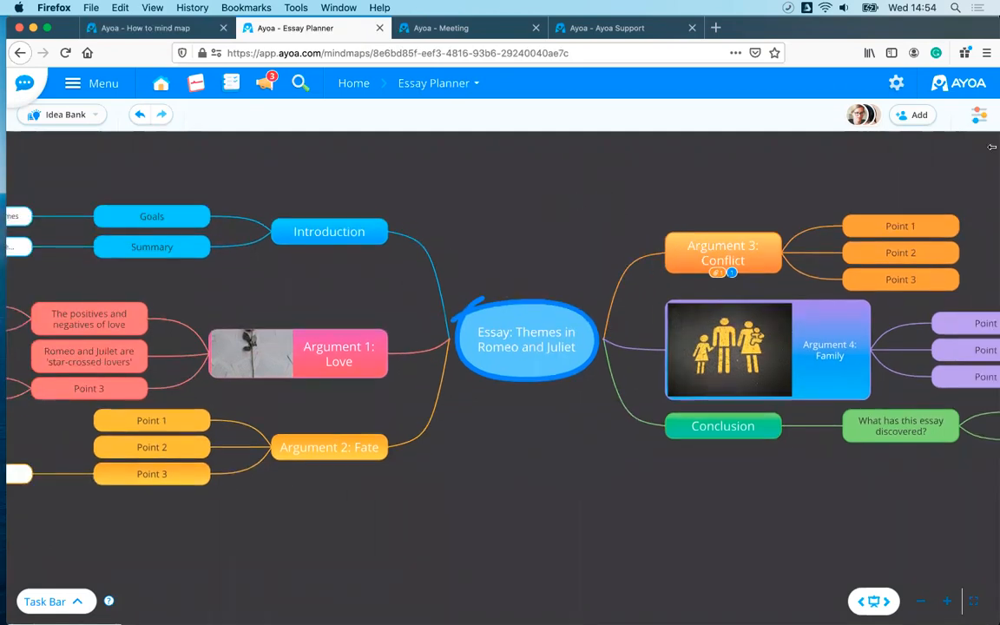
Disable dark mode for the Essay Planner mind map.
click(978, 115)
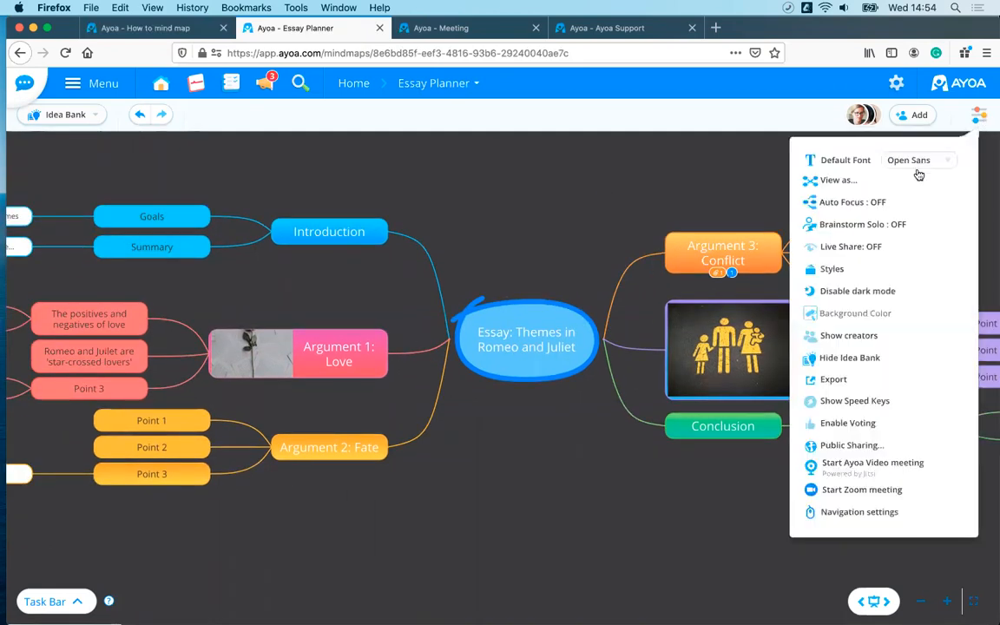
click(872, 292)
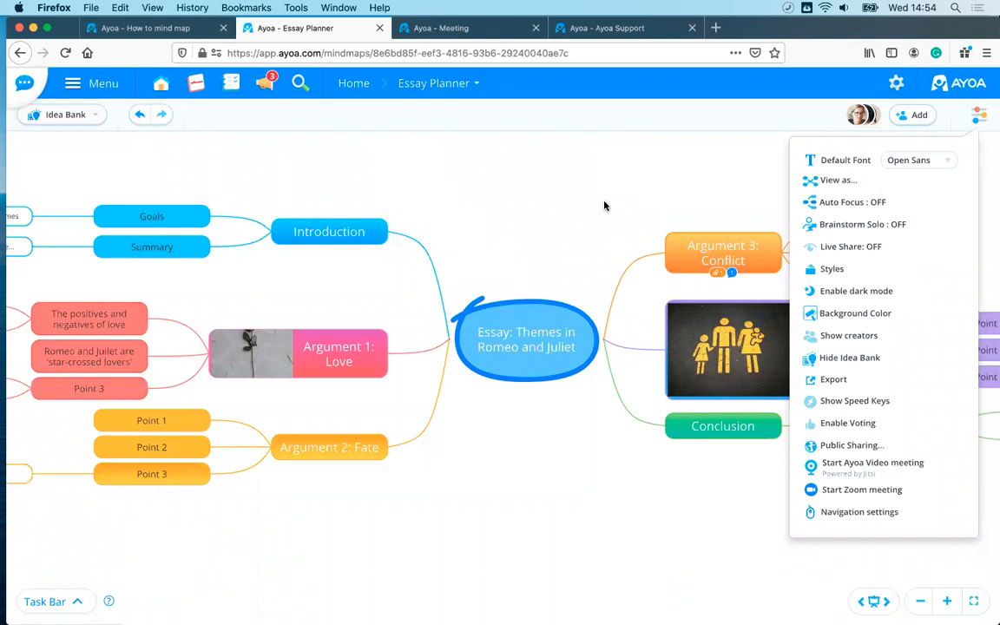
Try the preset background colors on the mind map, settle on light grey f6f6f6 and view the custom color picker without changing it.
click(806, 315)
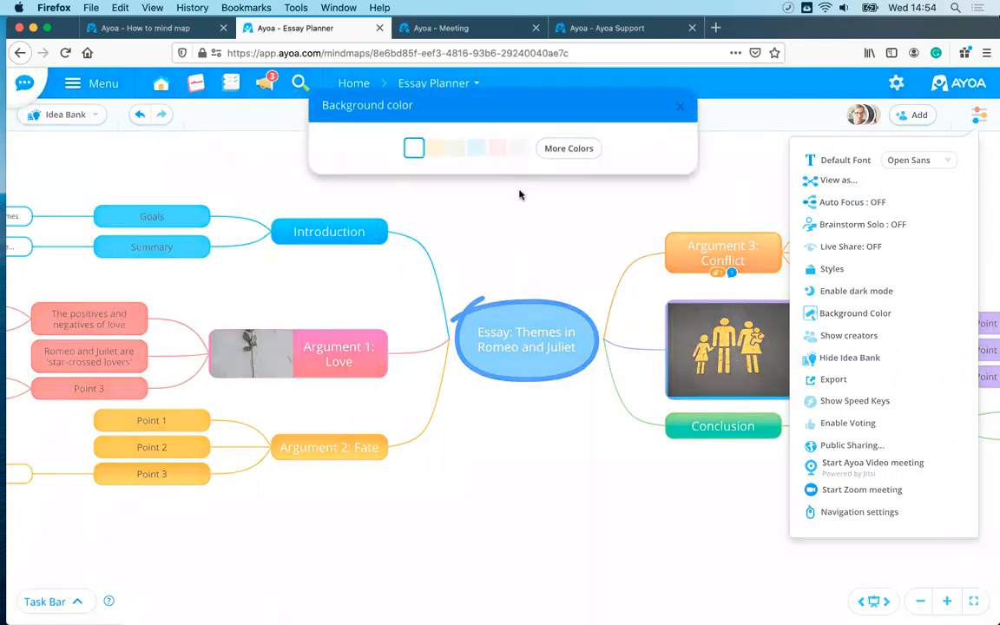
click(434, 151)
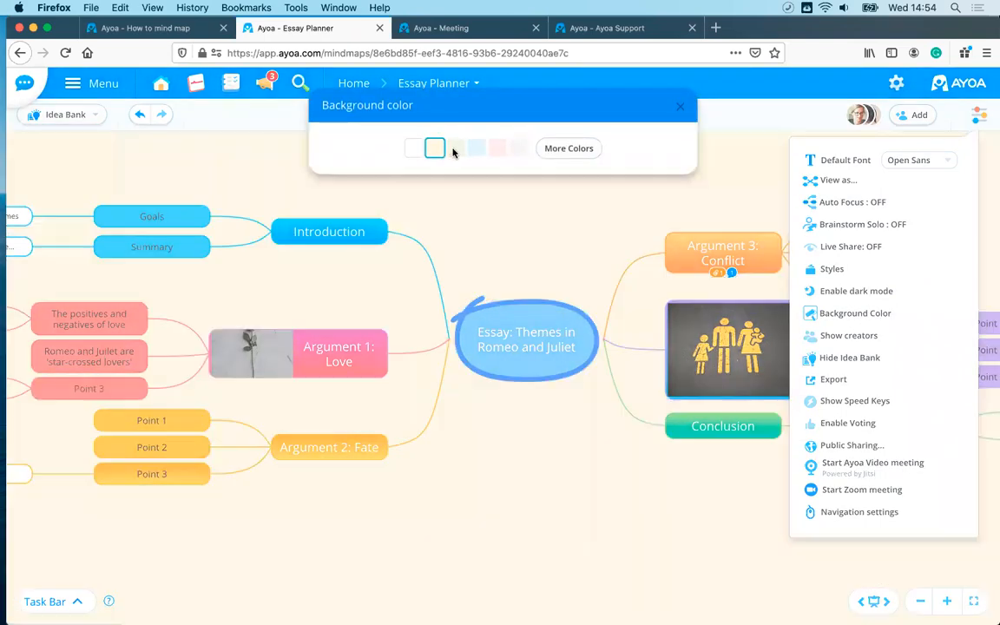
click(455, 149)
click(475, 149)
click(497, 149)
click(518, 149)
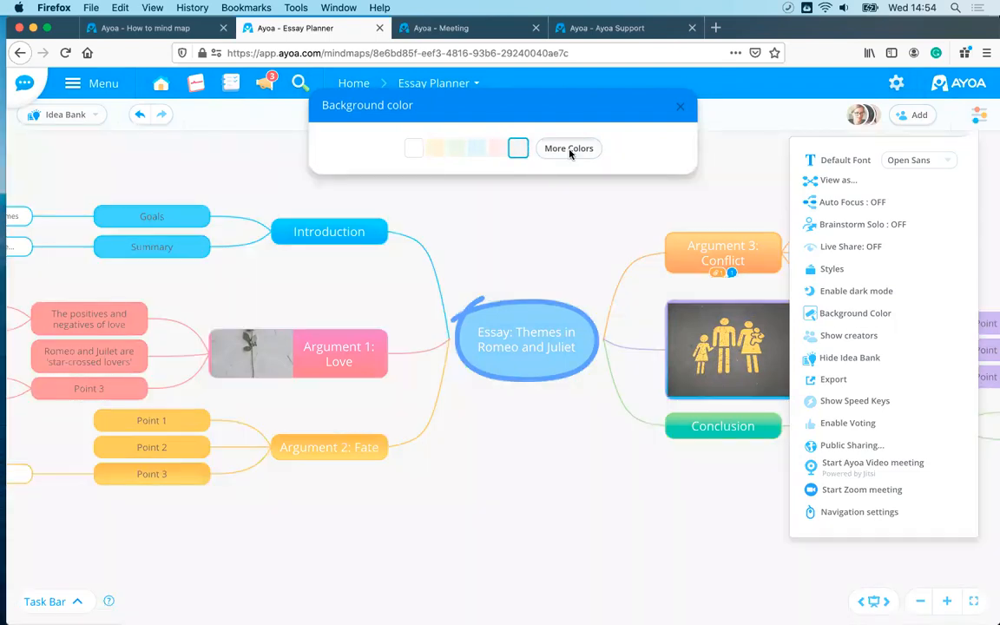
click(568, 148)
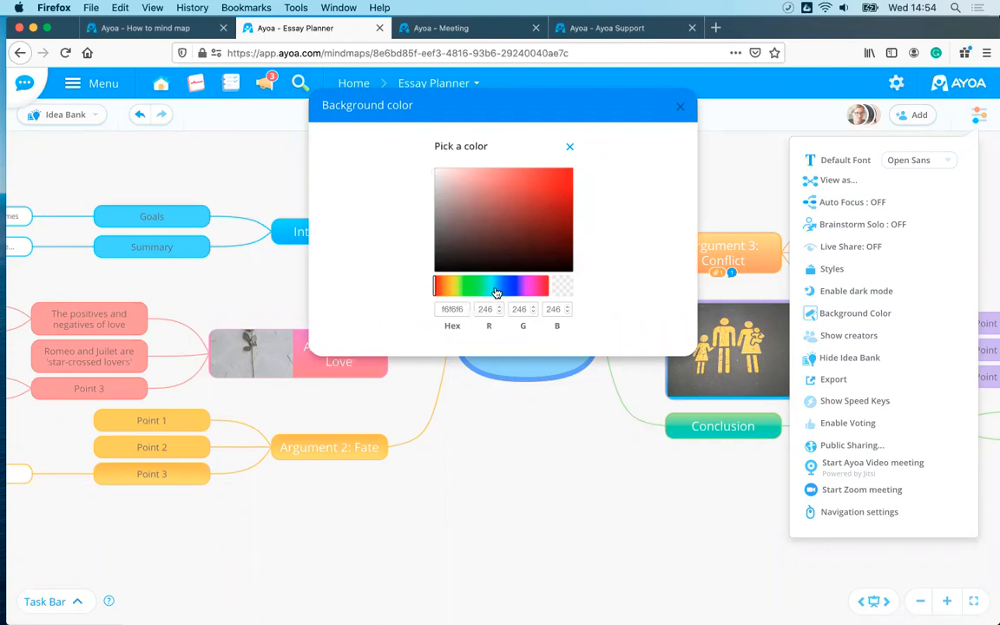
click(569, 149)
click(680, 106)
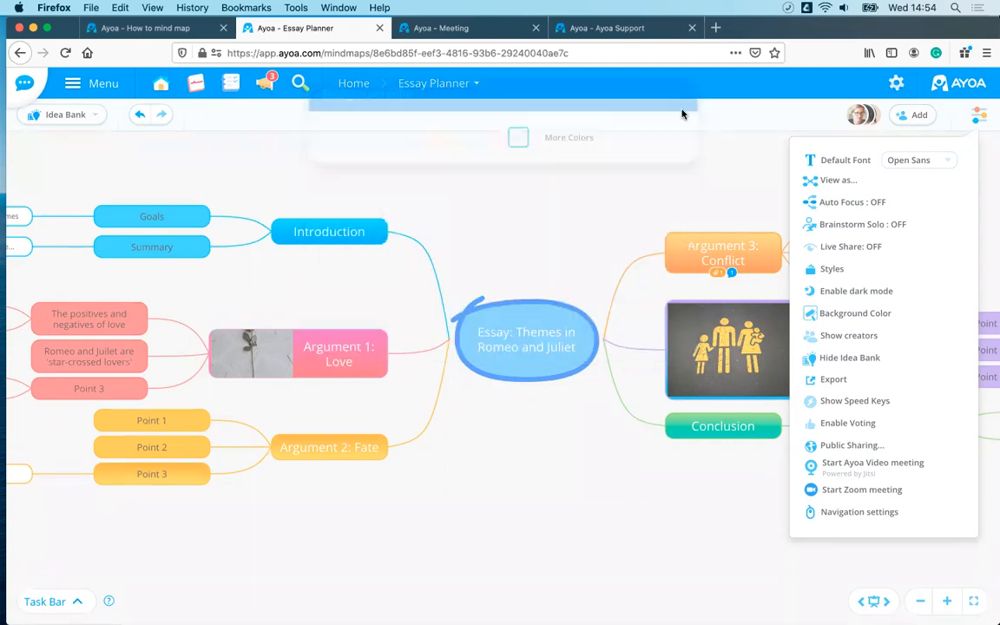
click(602, 455)
Export the Essay Planner mind map as a Word document.
drag(603, 455, 482, 446)
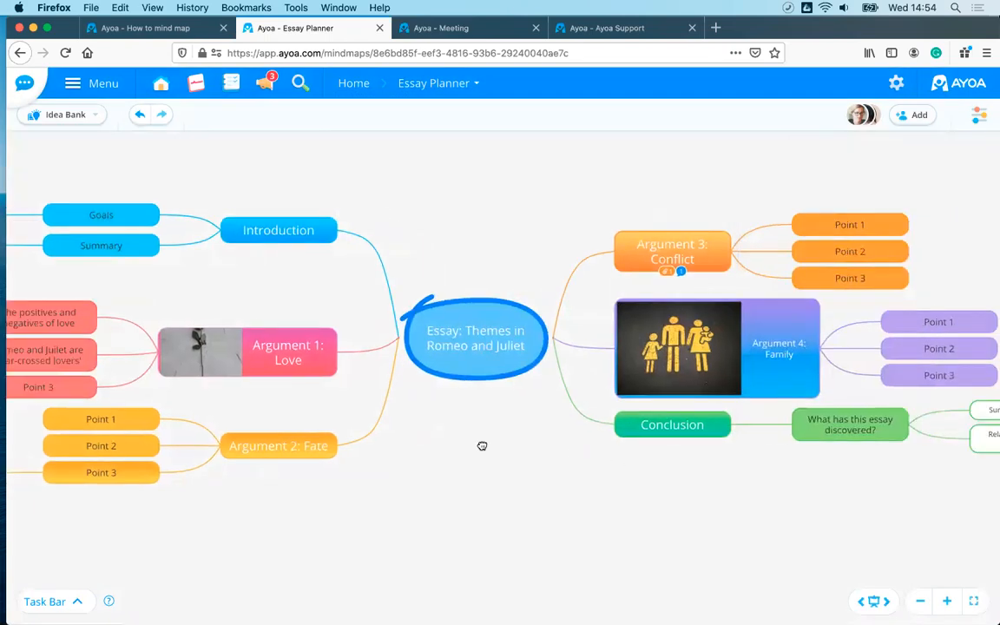
click(978, 122)
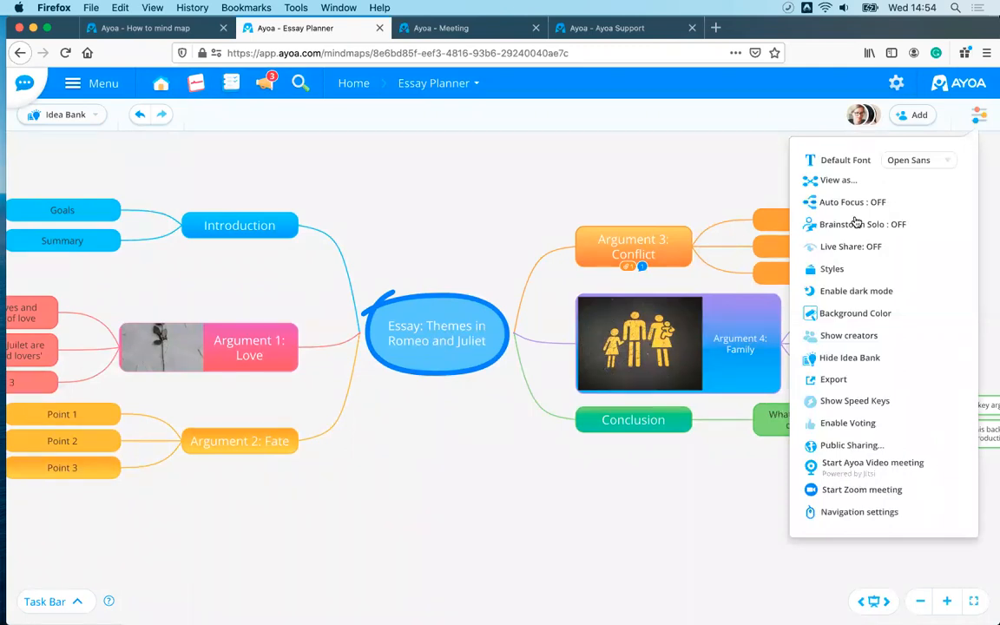
click(837, 387)
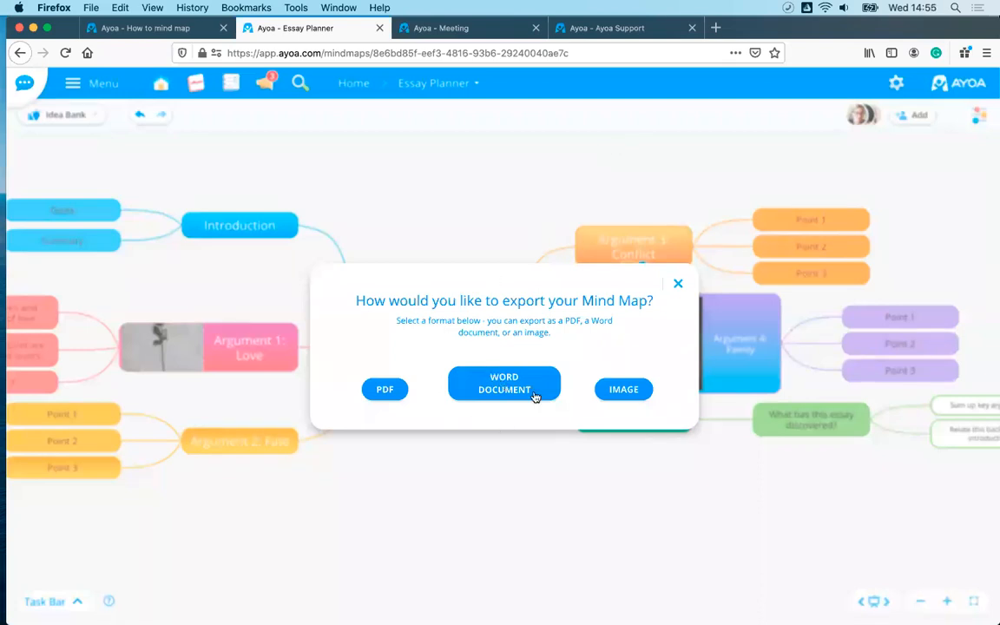
click(502, 391)
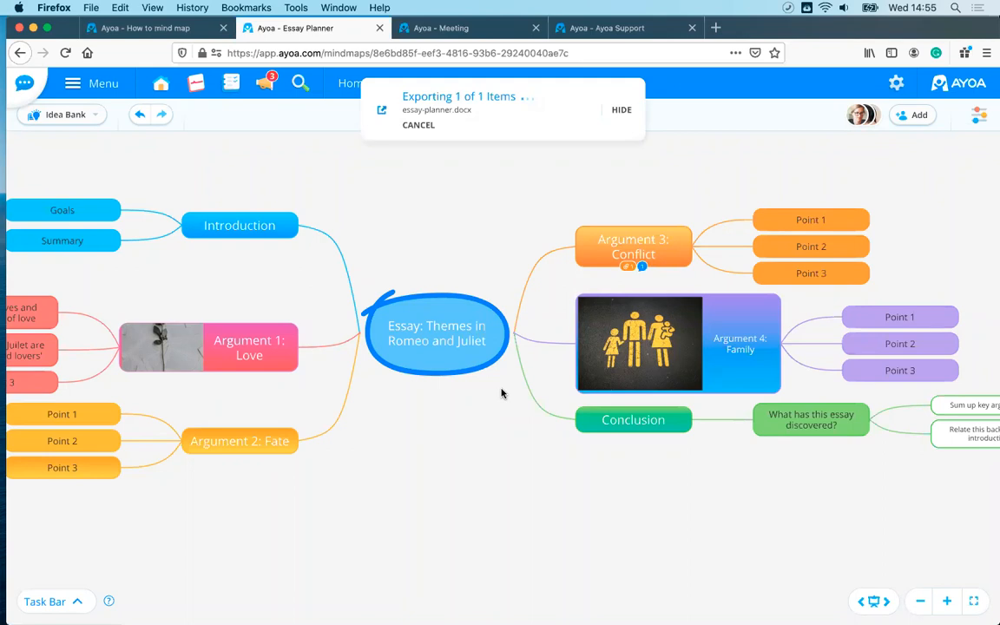
Open the exported essay-planner.docx in Word.
mouse_move(490, 374)
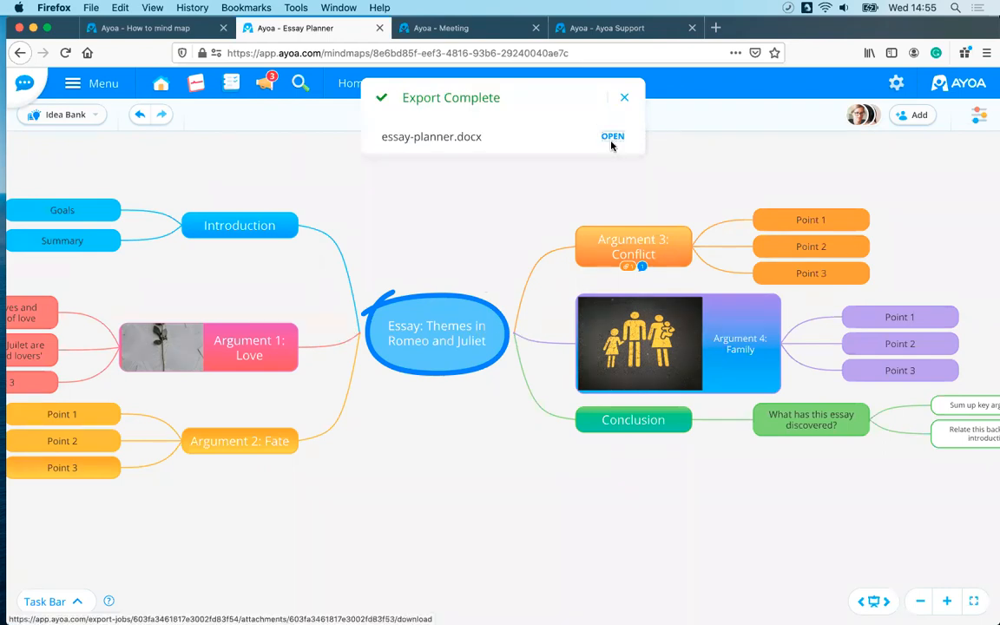
click(611, 143)
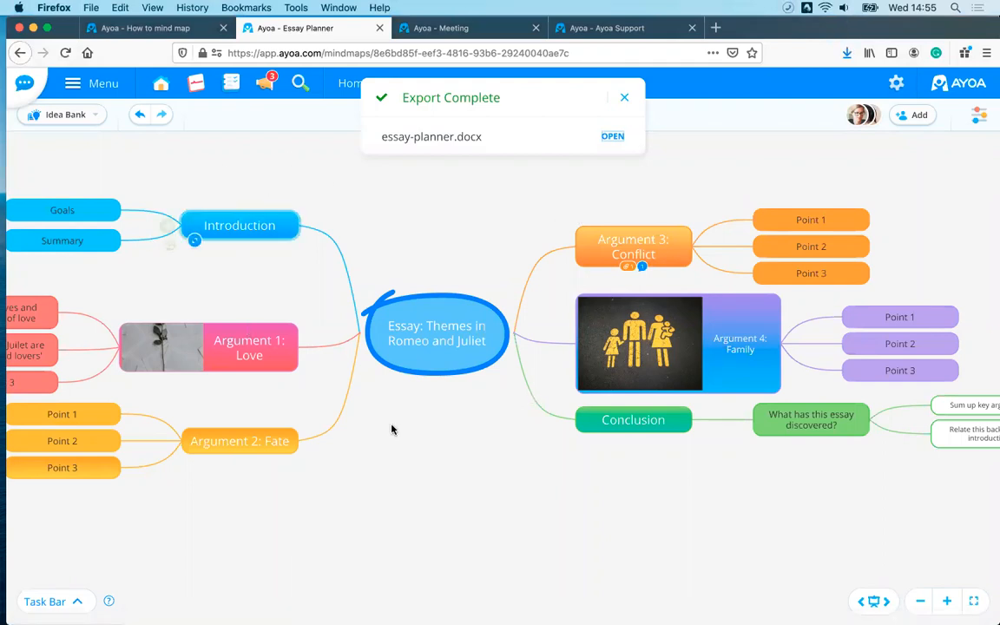
click(250, 236)
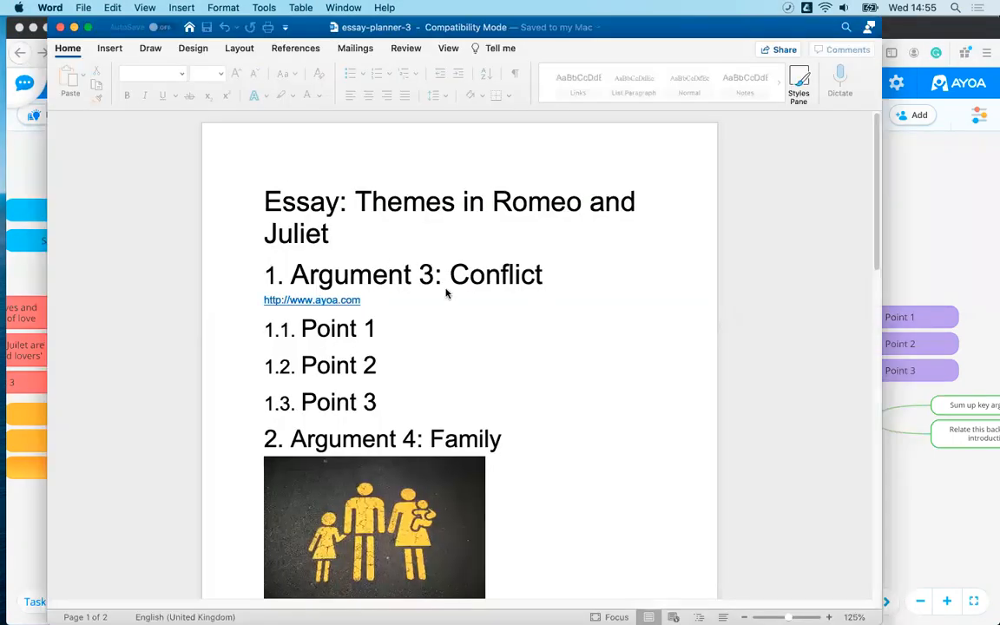
Look through the whole exported essay outline in Word, return to the Essay Planner mind map in Ayoa and dismiss the export notice.
scroll(446, 293, down, 1)
scroll(445, 297, down, 15)
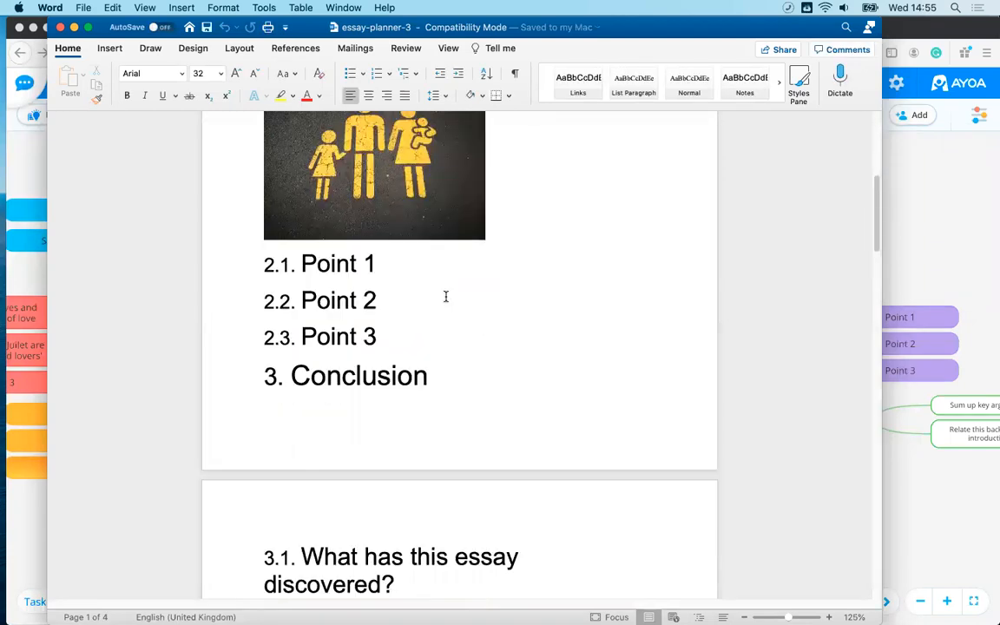
scroll(445, 298, down, 8)
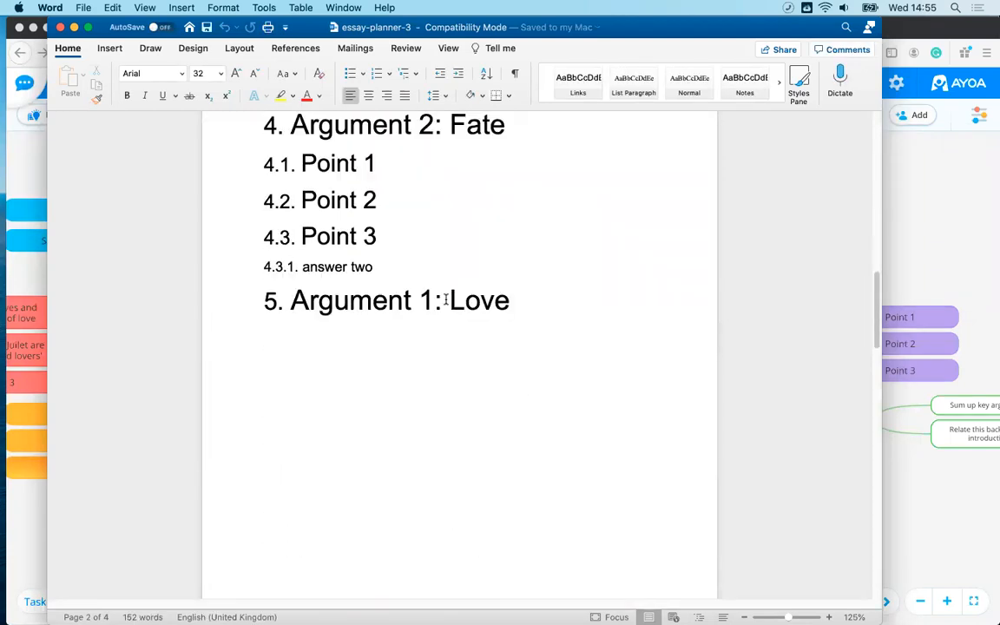
scroll(446, 299, down, 4)
scroll(446, 299, up, 14)
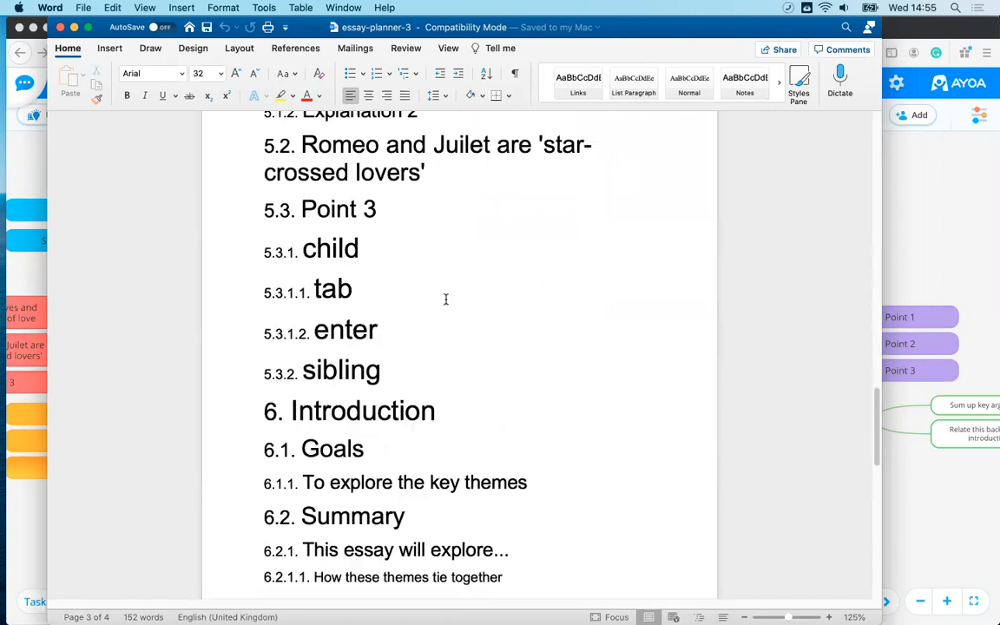
scroll(445, 299, up, 20)
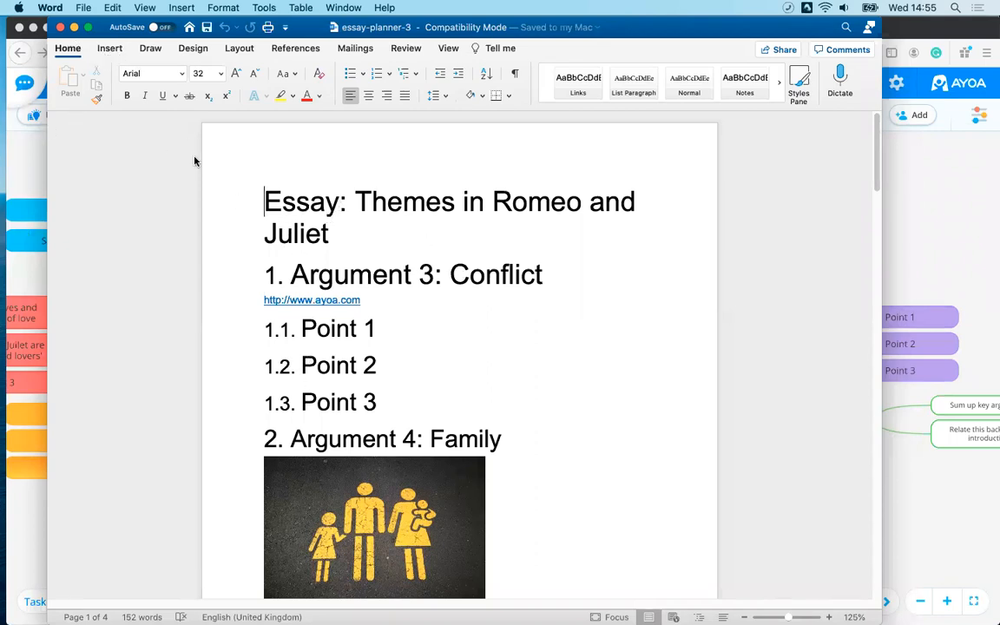
click(74, 28)
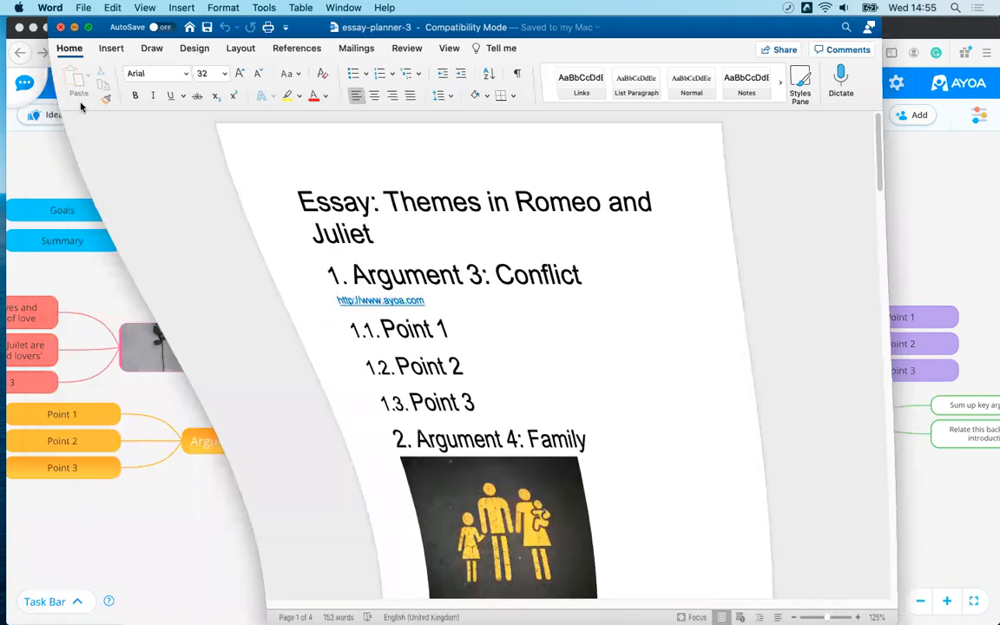
click(626, 98)
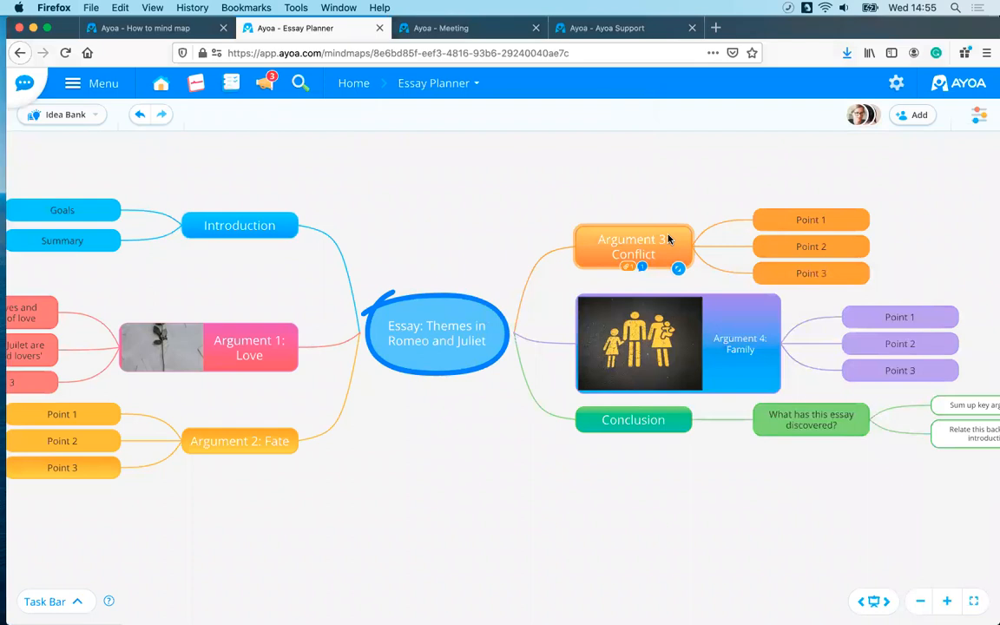
View the notes of the Argument 3: Conflict branch and close them without adding anything.
click(665, 239)
click(598, 238)
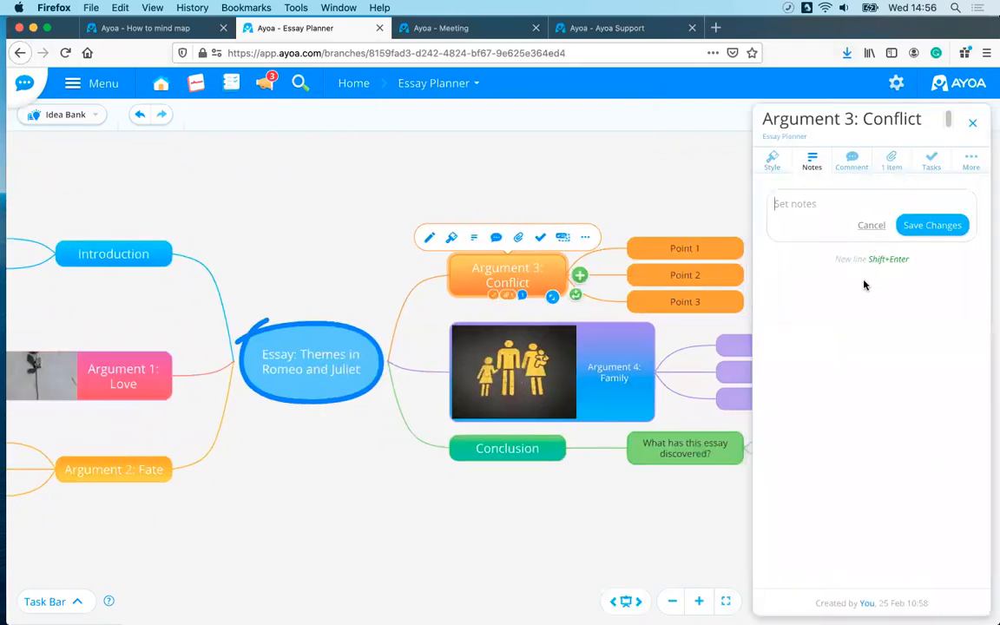
click(970, 123)
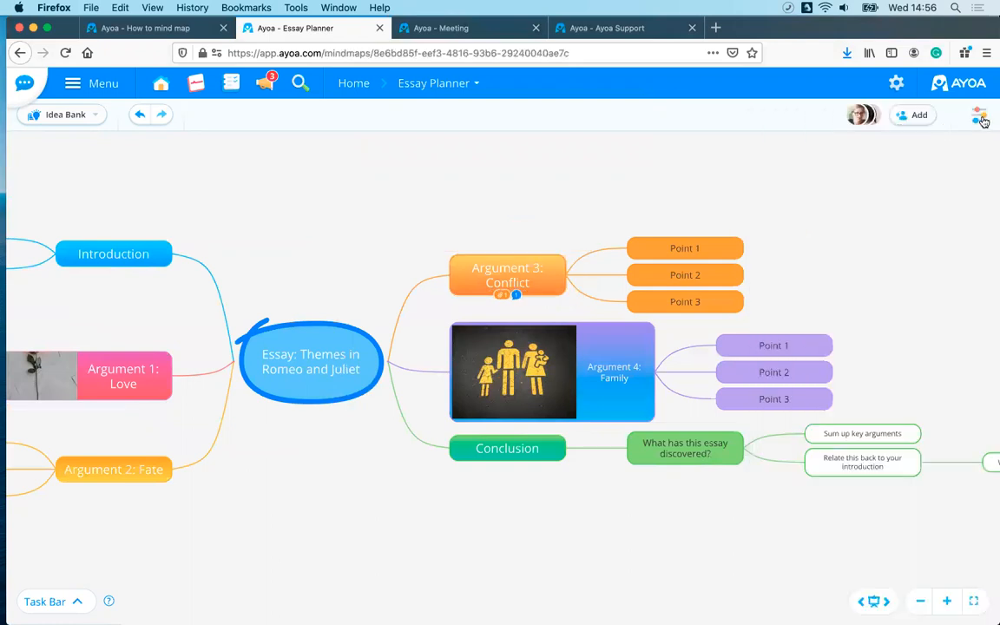
View the image export choices for the mind map, PNG and JPG, and close them without exporting.
click(977, 116)
click(833, 381)
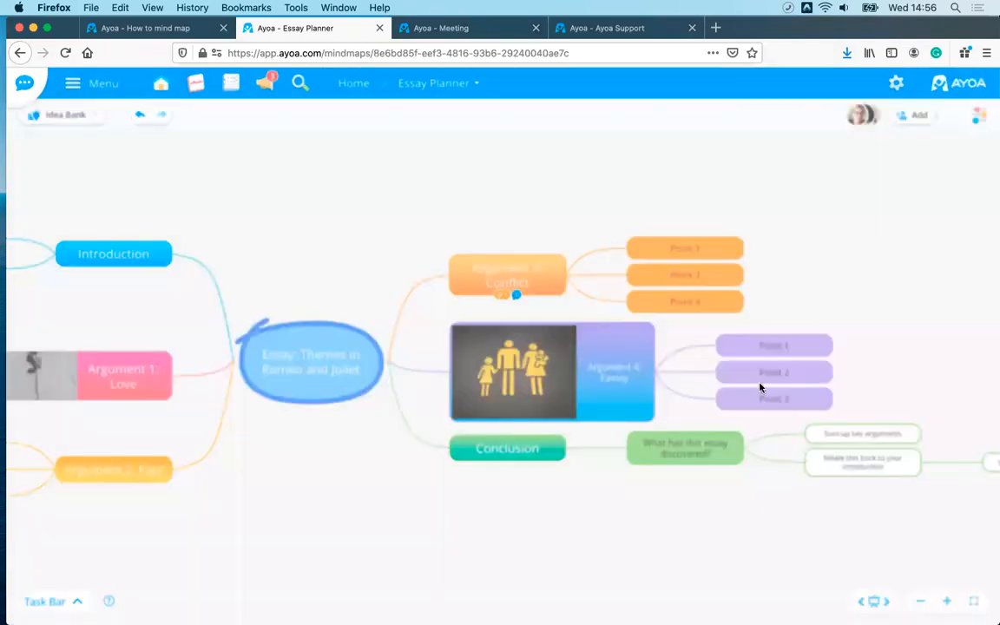
click(633, 390)
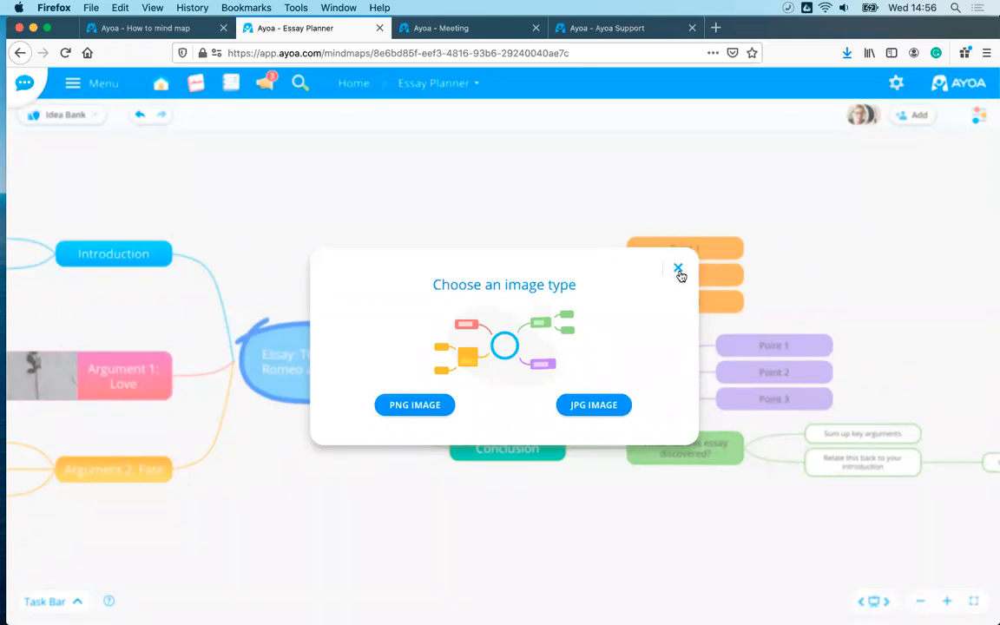
click(678, 270)
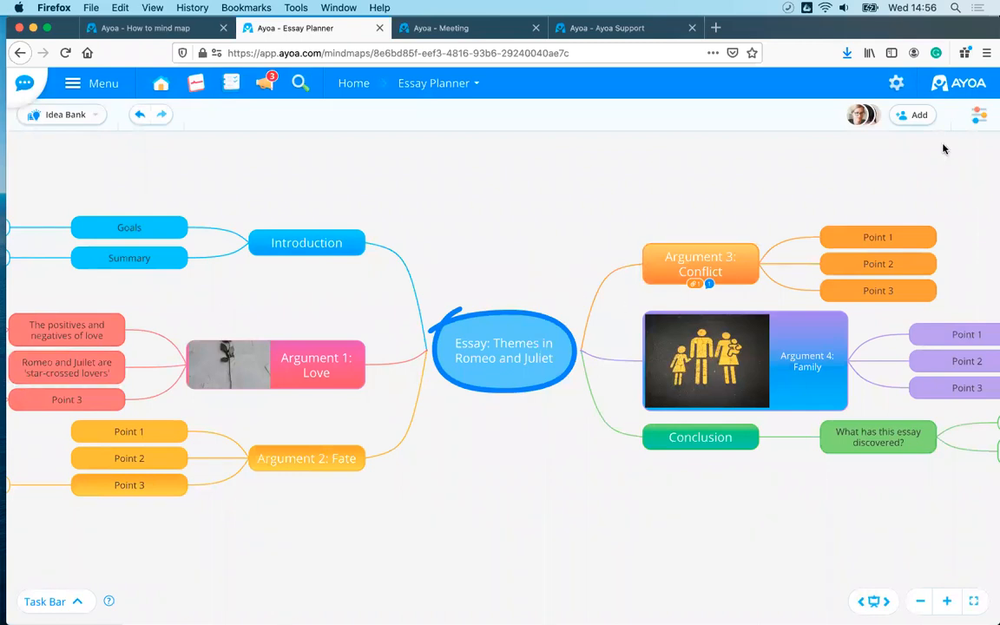
Enable public sharing for the Essay Planner mind map and allow voting on branches.
click(978, 116)
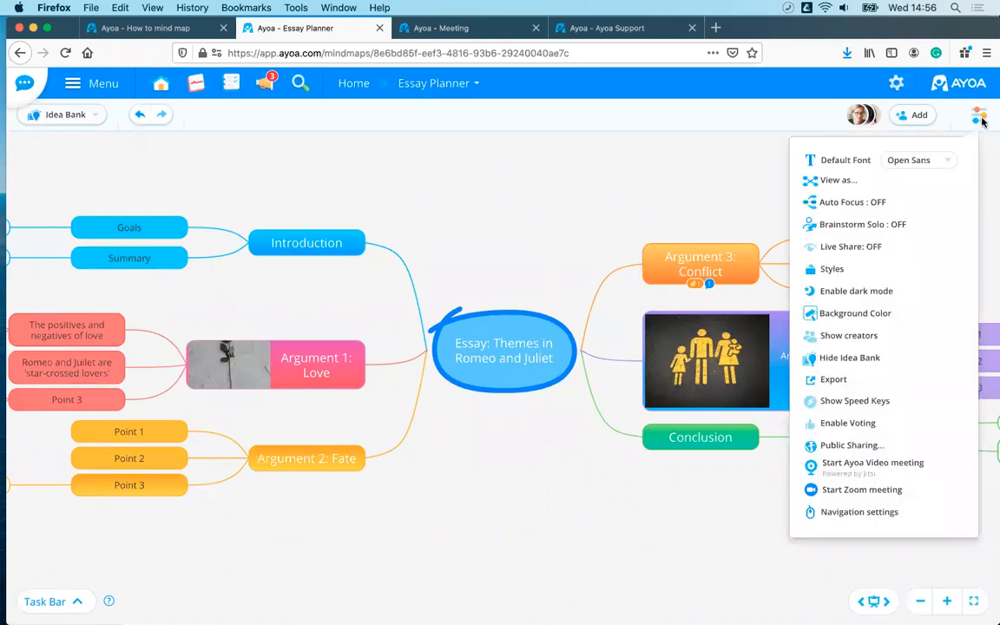
click(839, 446)
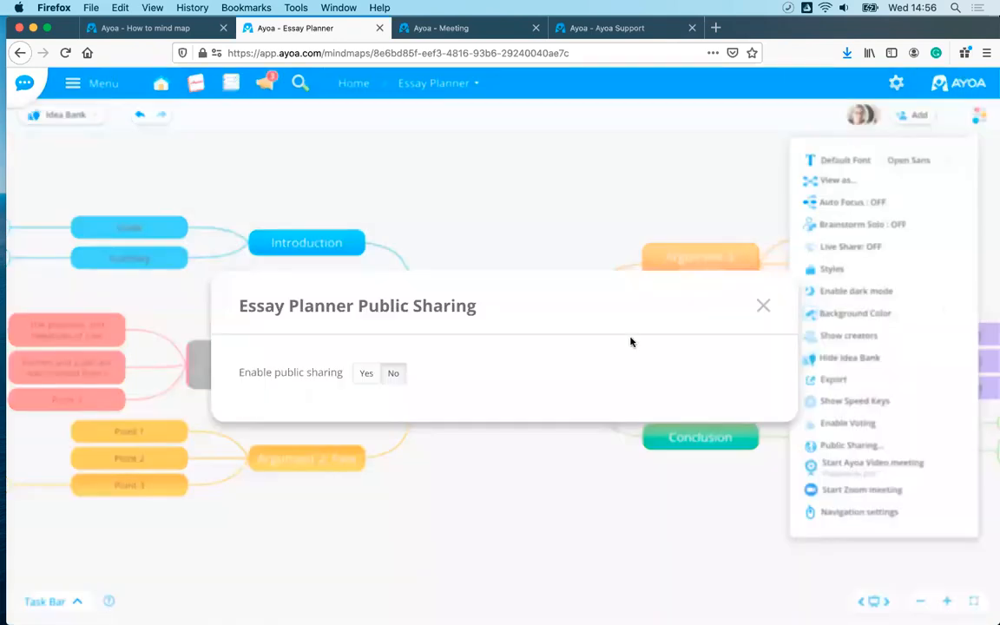
click(368, 376)
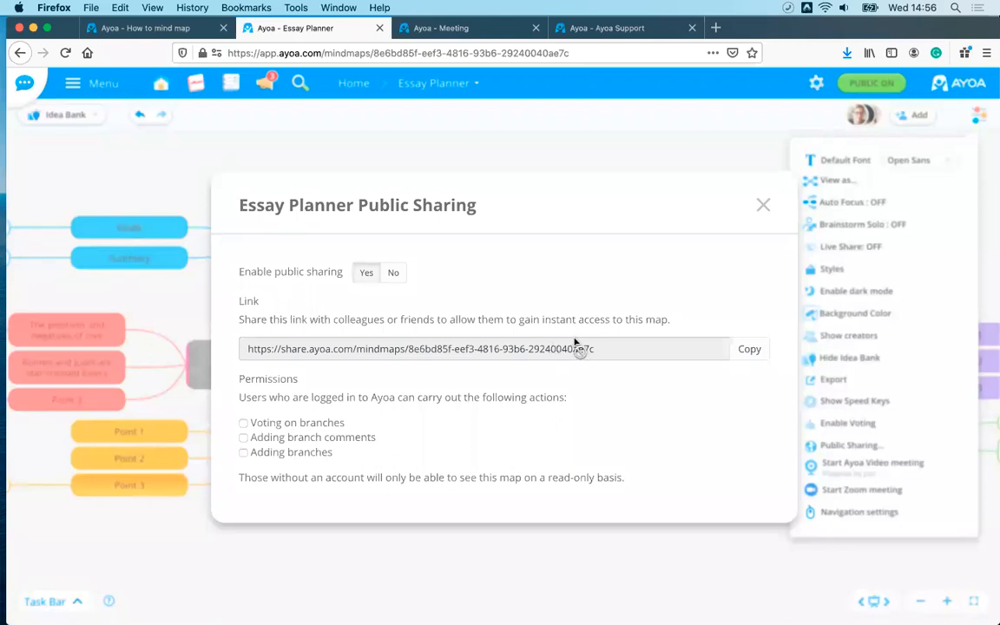
click(244, 424)
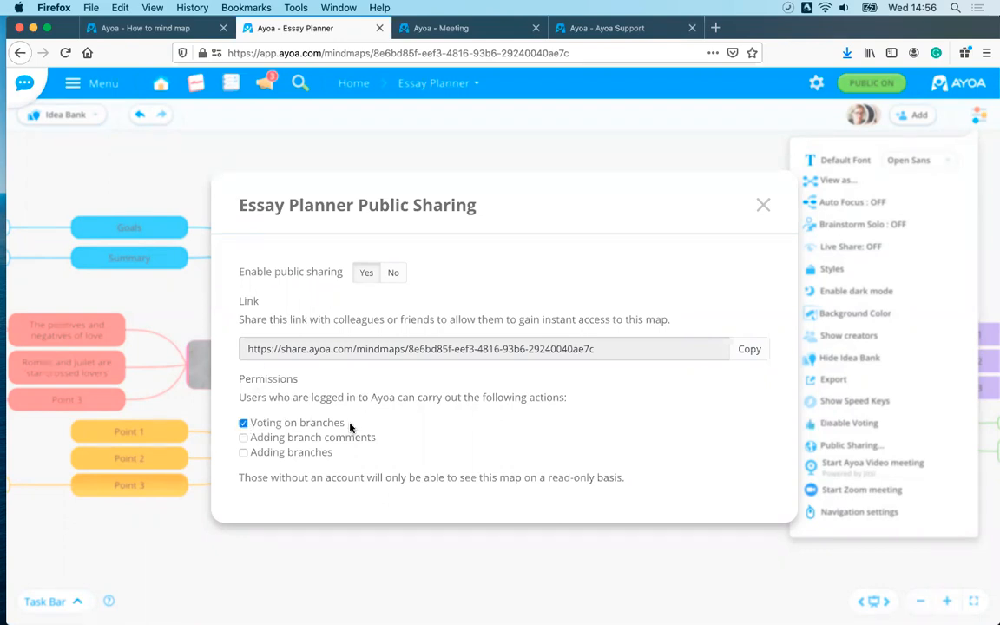
Try the public sharing permissions for adding branch comments and adding branches, and clear both again.
click(244, 438)
click(244, 453)
click(243, 438)
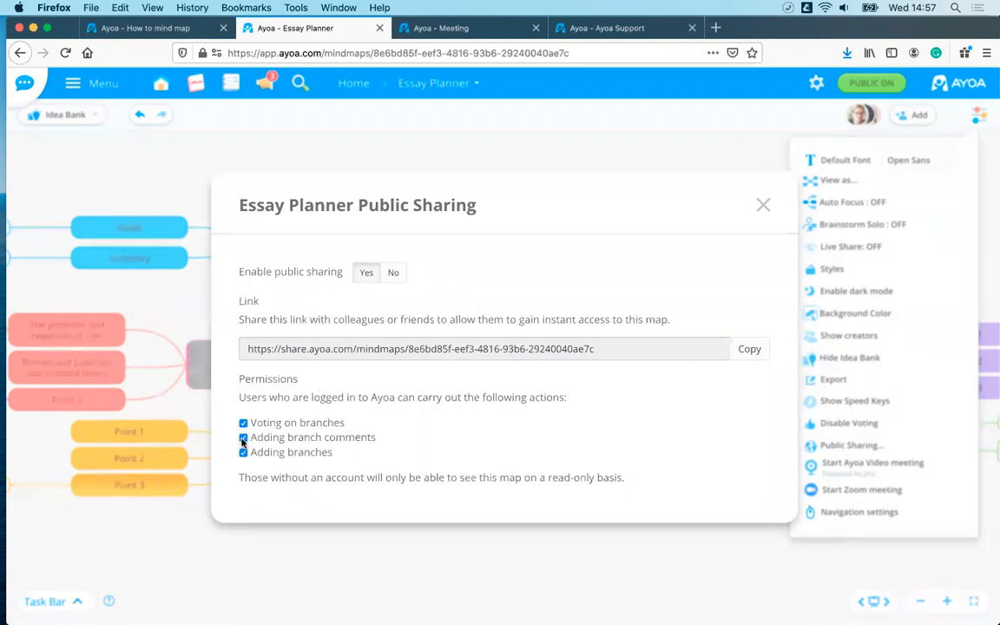
click(243, 453)
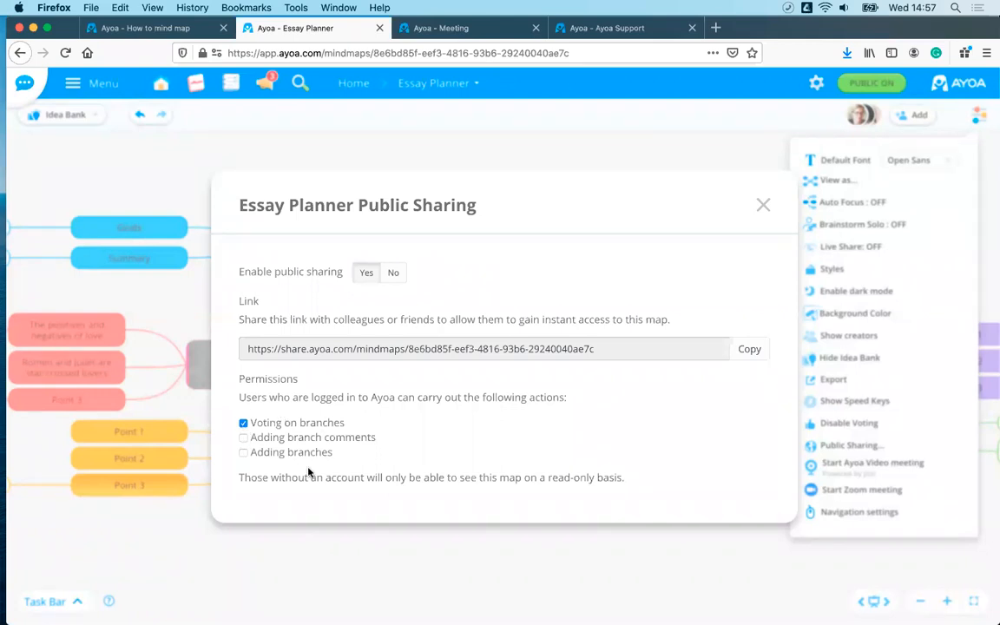
Turn off public sharing for the Essay Planner map and look at its list of members.
click(392, 274)
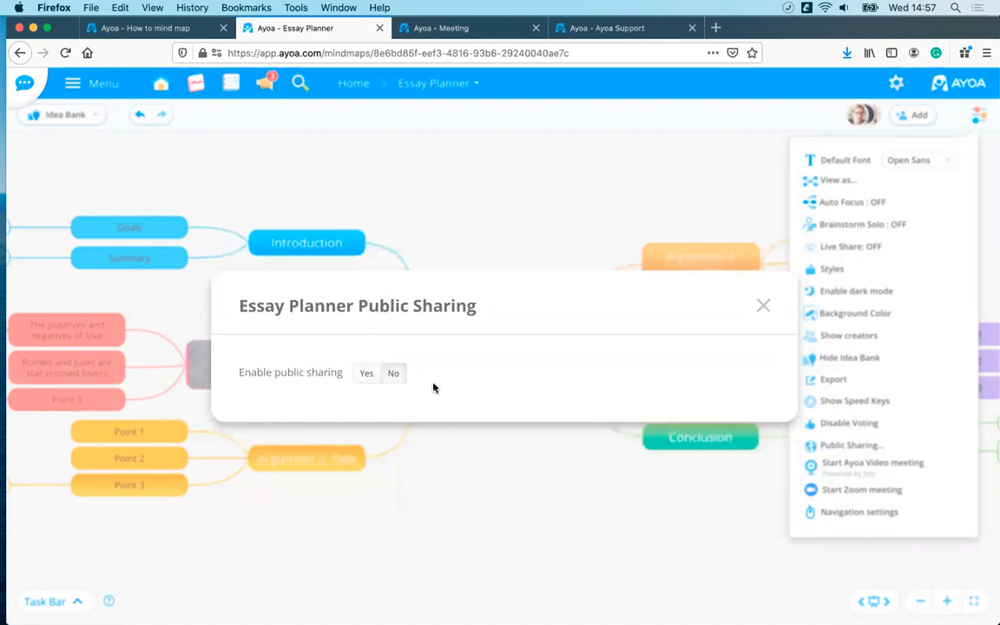
click(762, 308)
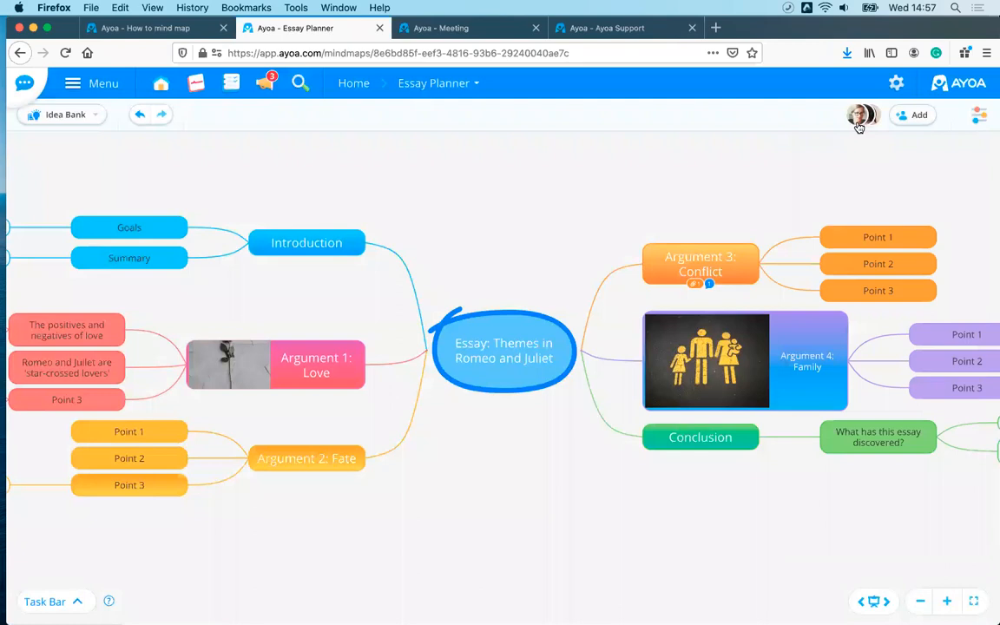
click(858, 124)
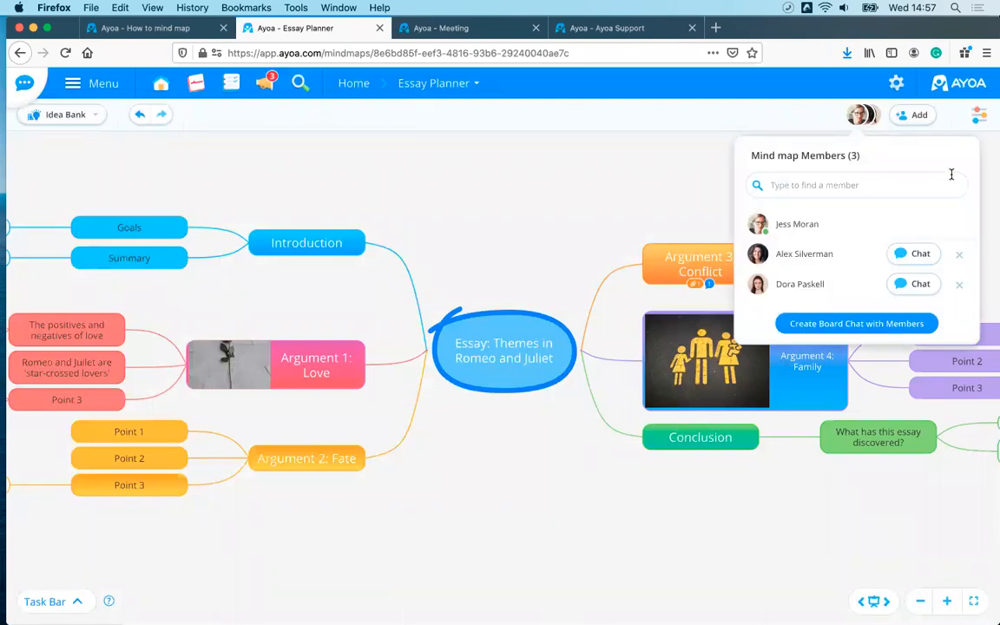
click(637, 167)
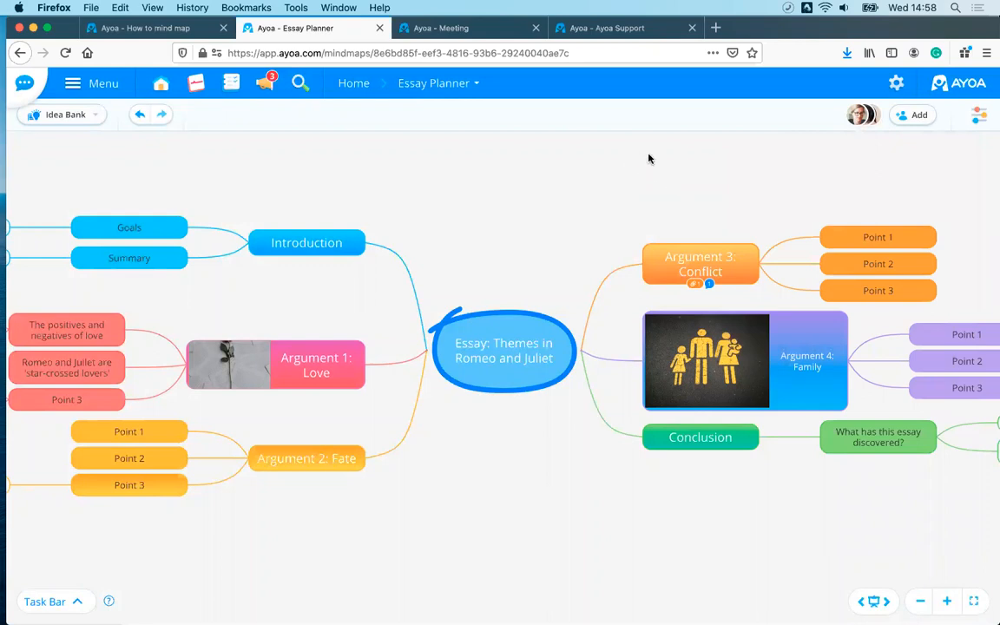
Open the mind map's presentation list and clear all bookmarked branches from it.
drag(540, 134, 625, 141)
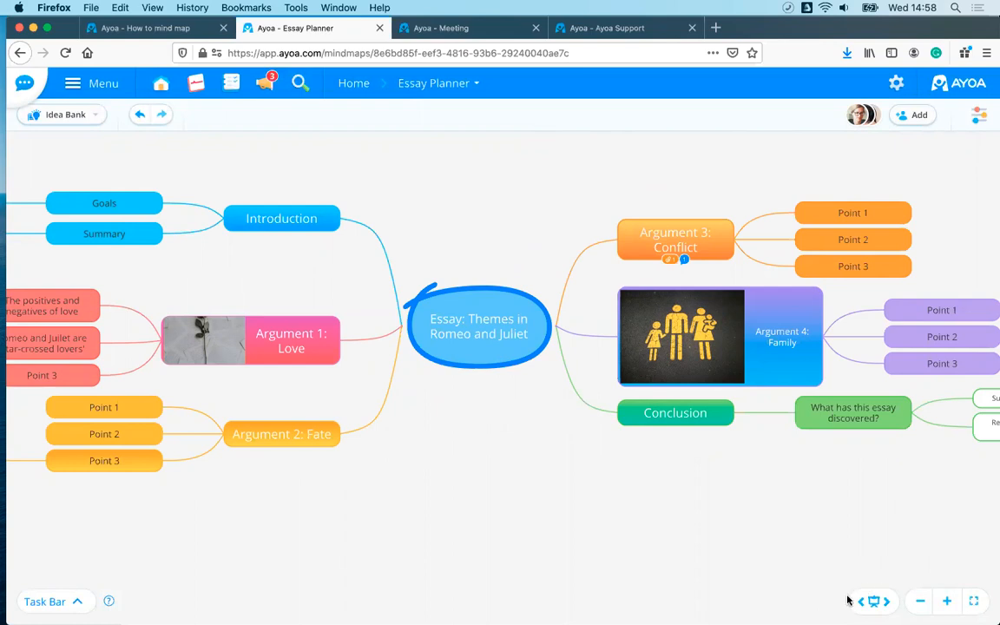
click(874, 603)
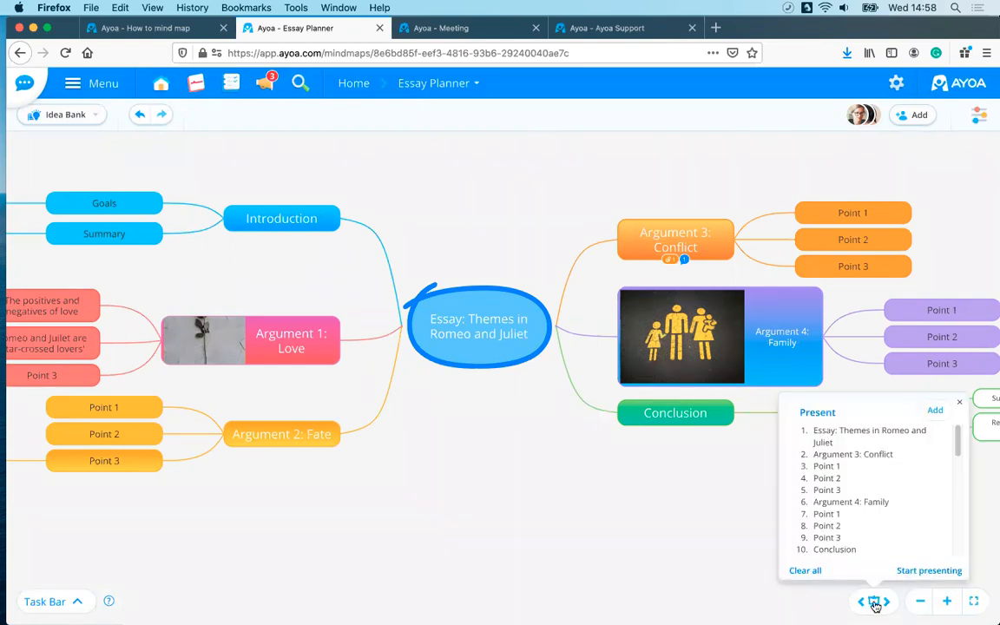
click(802, 571)
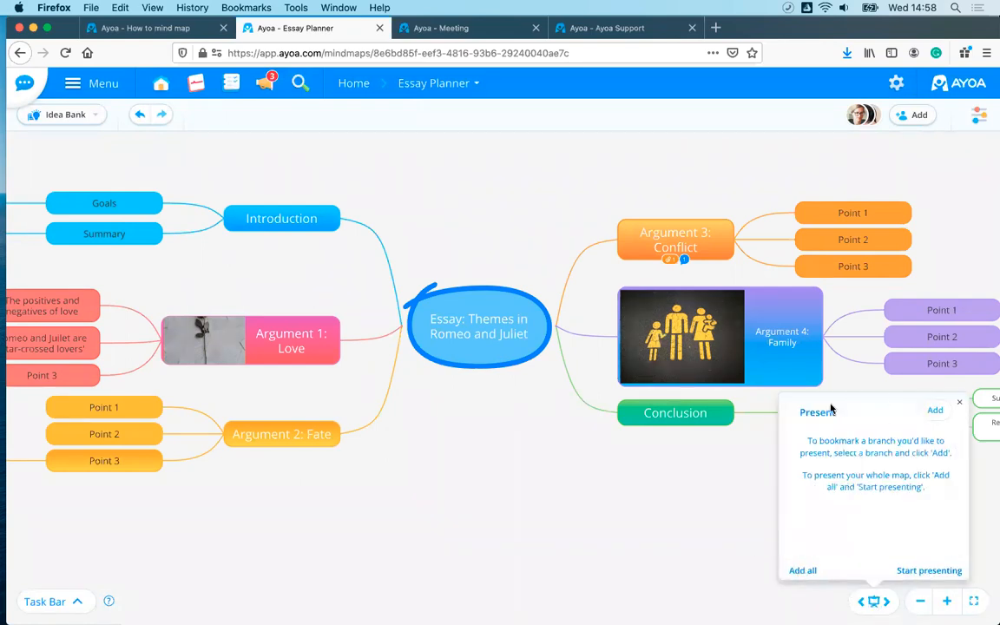
Bookmark the branches Argument 3: Conflict, Argument 1: Love and Introduction, in that order, for the presentation.
click(687, 253)
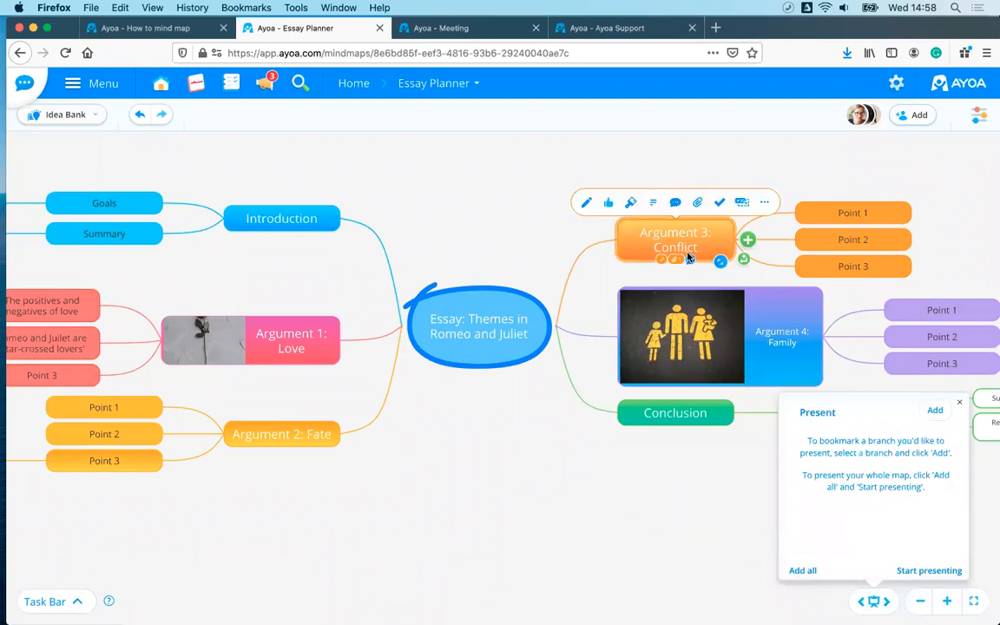
click(934, 410)
click(291, 377)
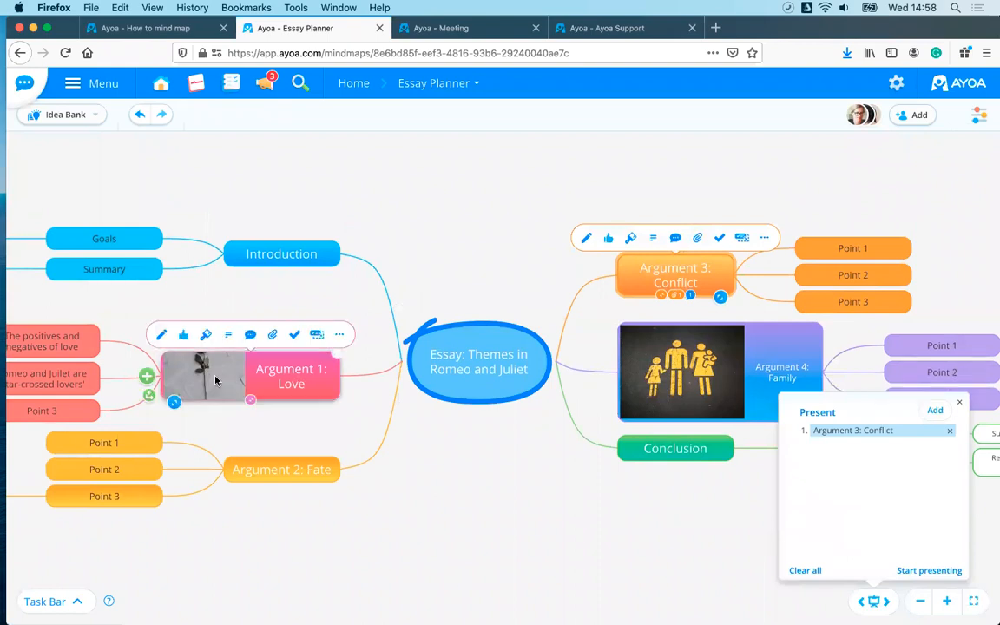
click(934, 413)
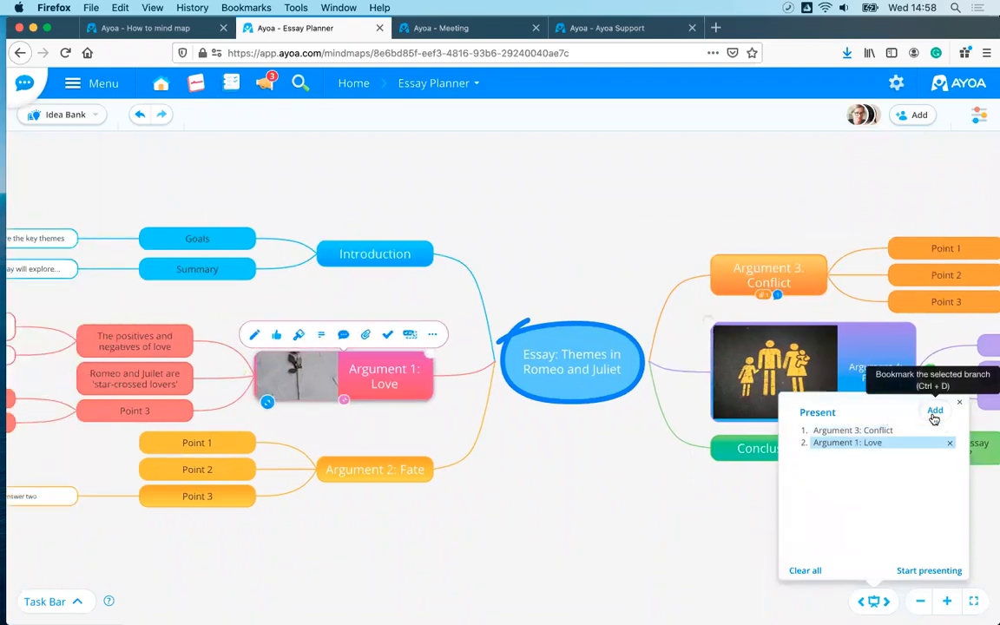
click(378, 257)
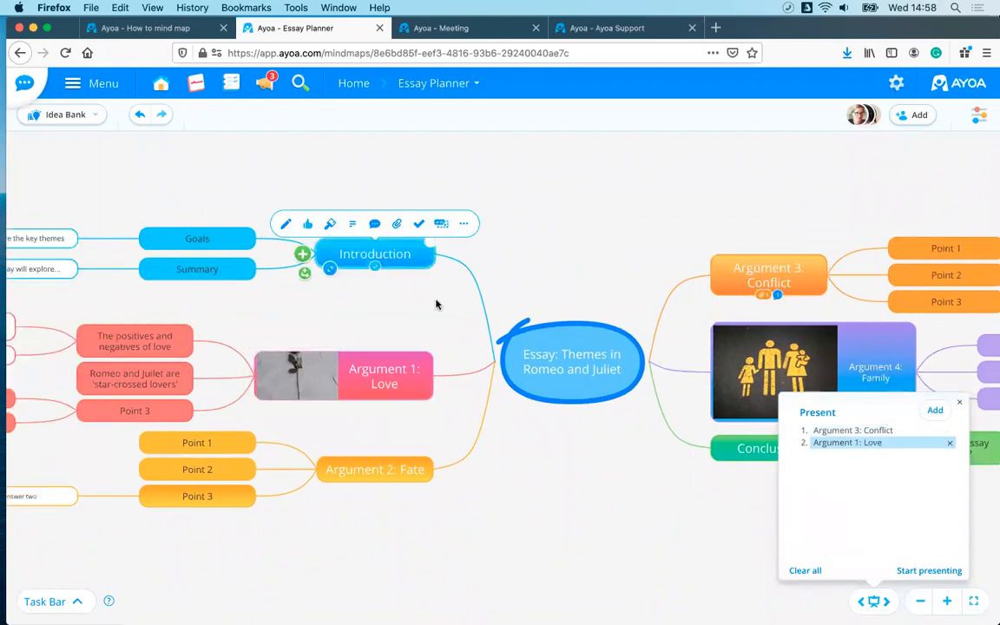
click(936, 411)
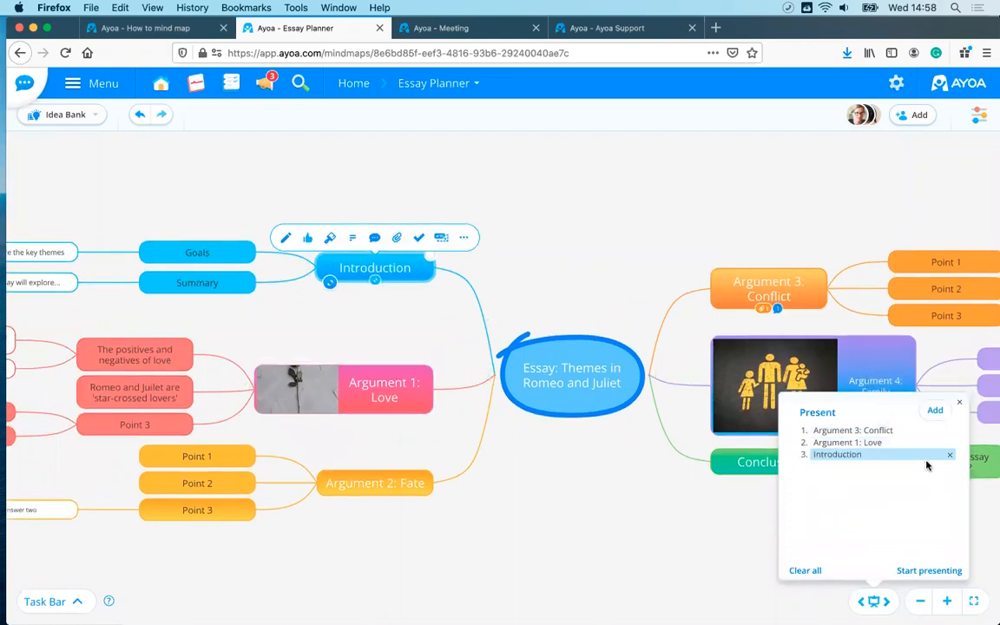
Replace the bookmarked branches with all branches of the mind map and go back to the start of the presentation list.
click(806, 573)
click(805, 572)
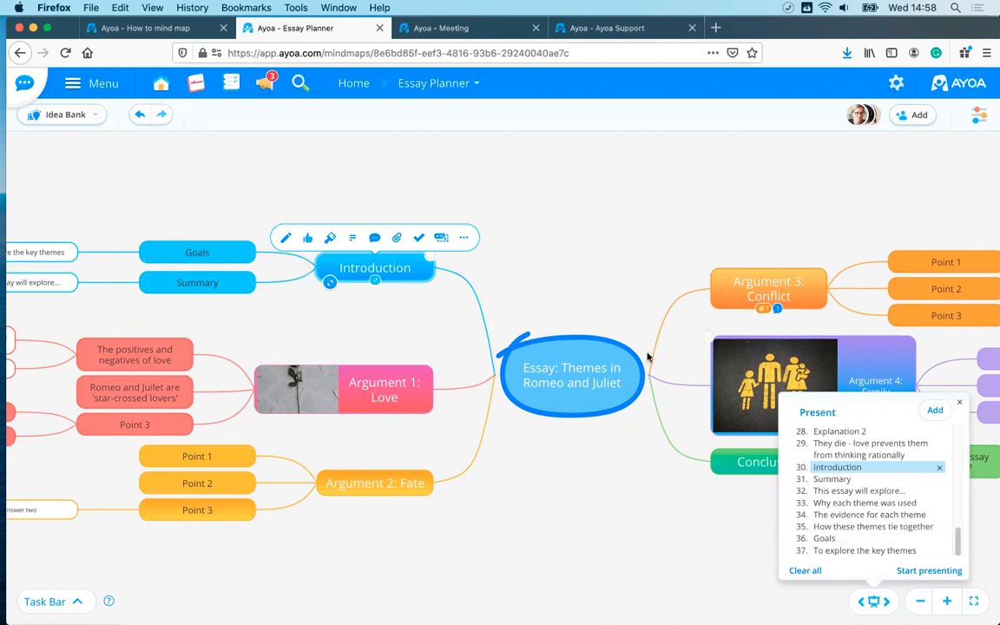
scroll(955, 447, up, 5)
scroll(961, 443, up, 3)
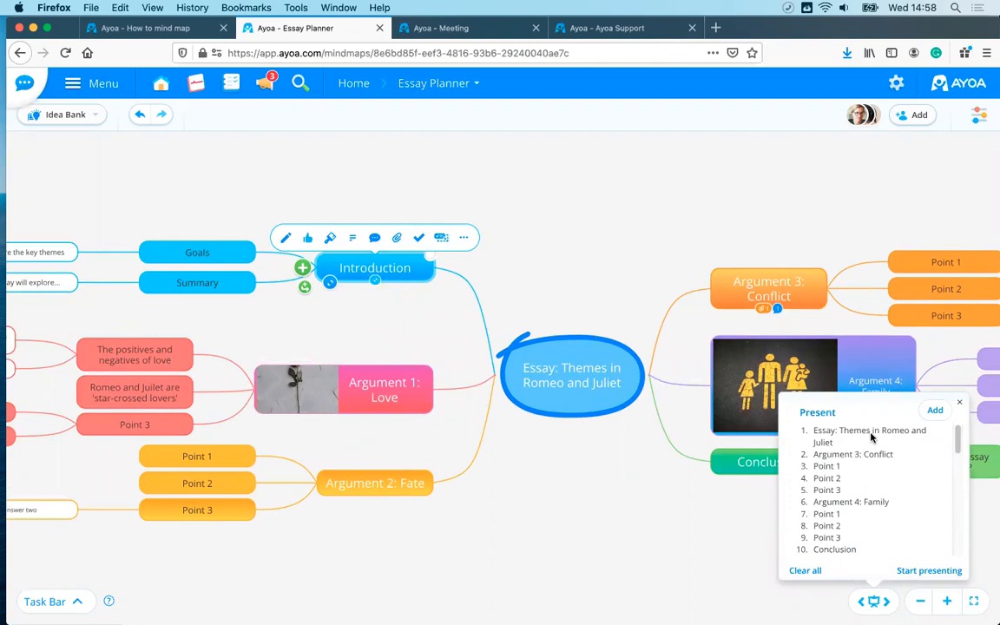
Start presenting from the central topic Essay: Themes in Romeo and Juliet, dismissing the shared-map warning and the presentation list.
click(872, 437)
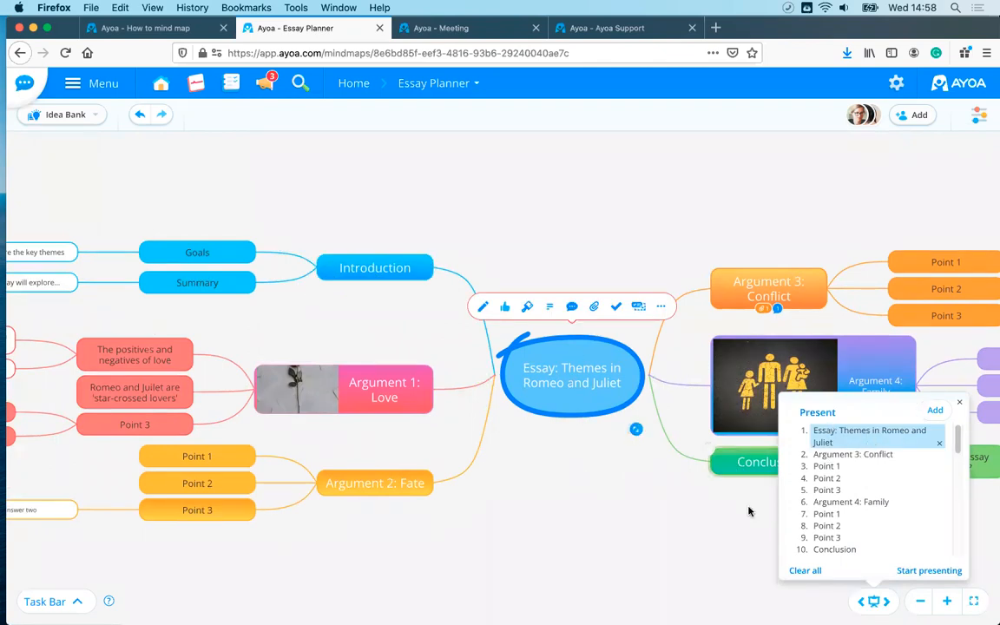
click(927, 570)
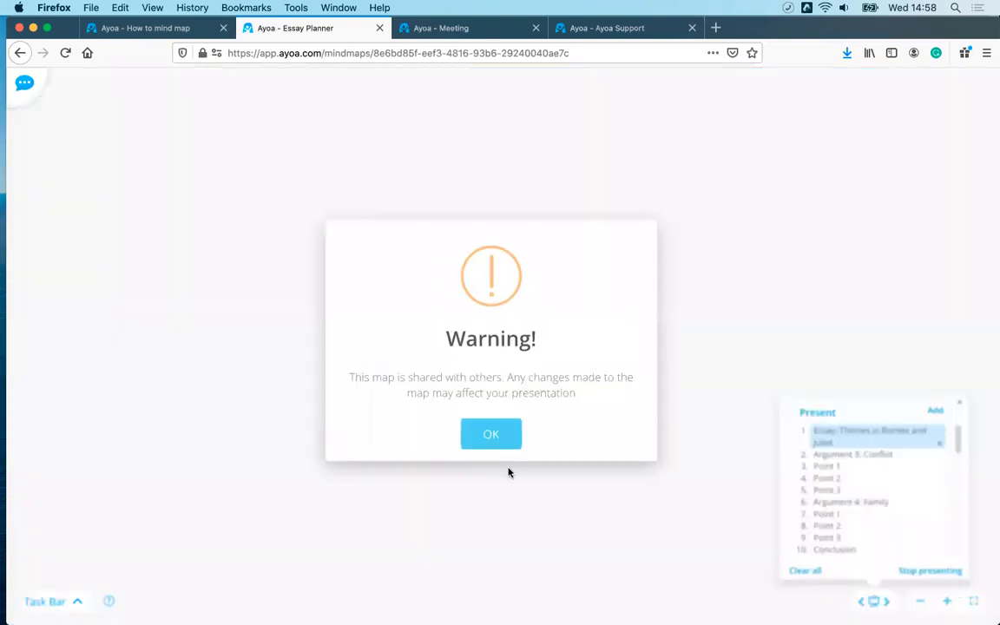
click(961, 403)
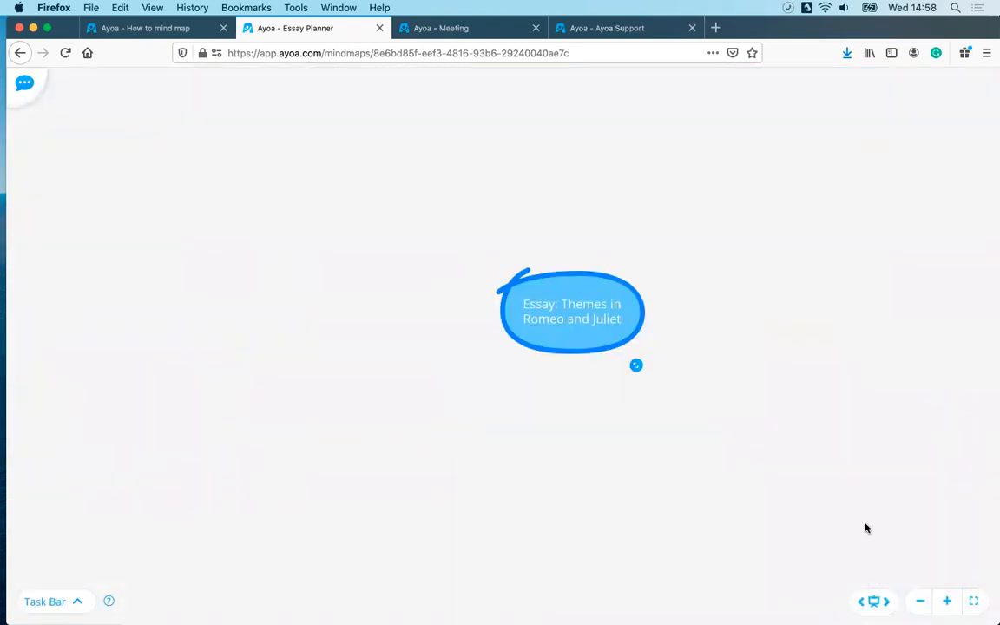
Go through the presentation branch by branch up to Point 3 of Argument 4: Family, stepping back once on the way.
click(888, 608)
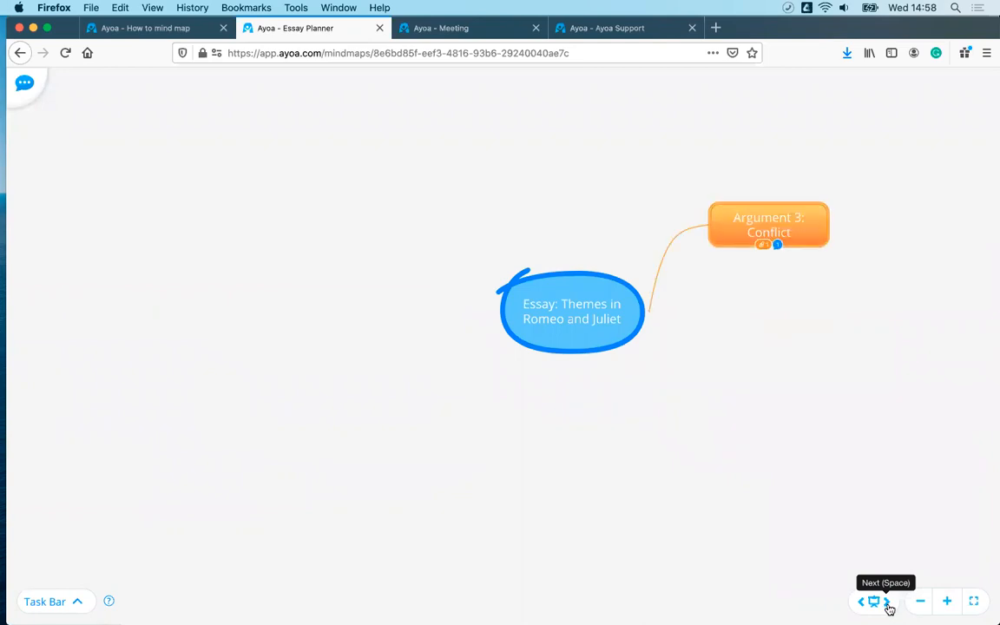
click(887, 608)
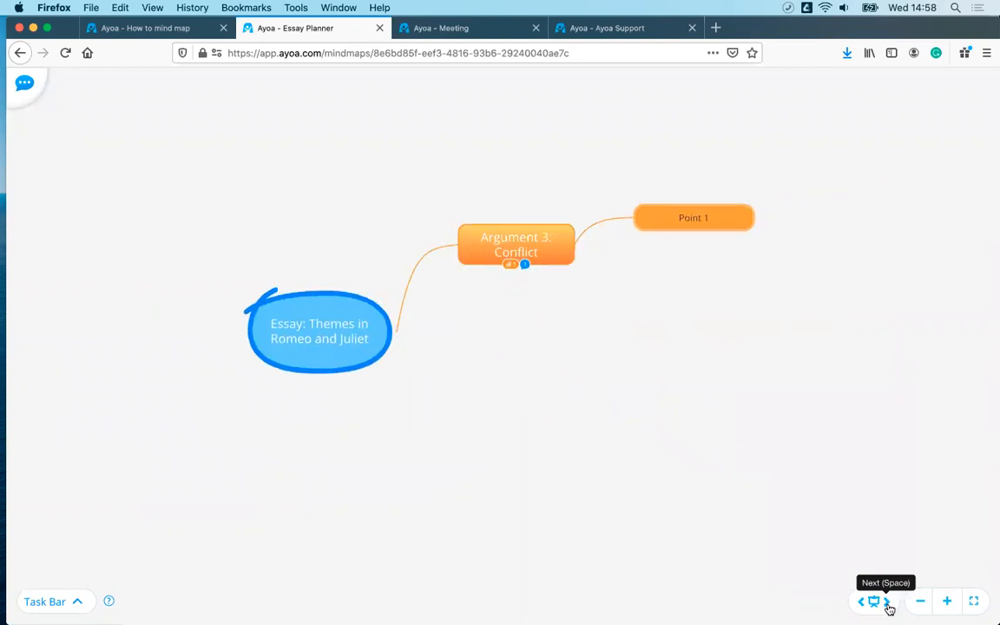
click(888, 607)
click(864, 606)
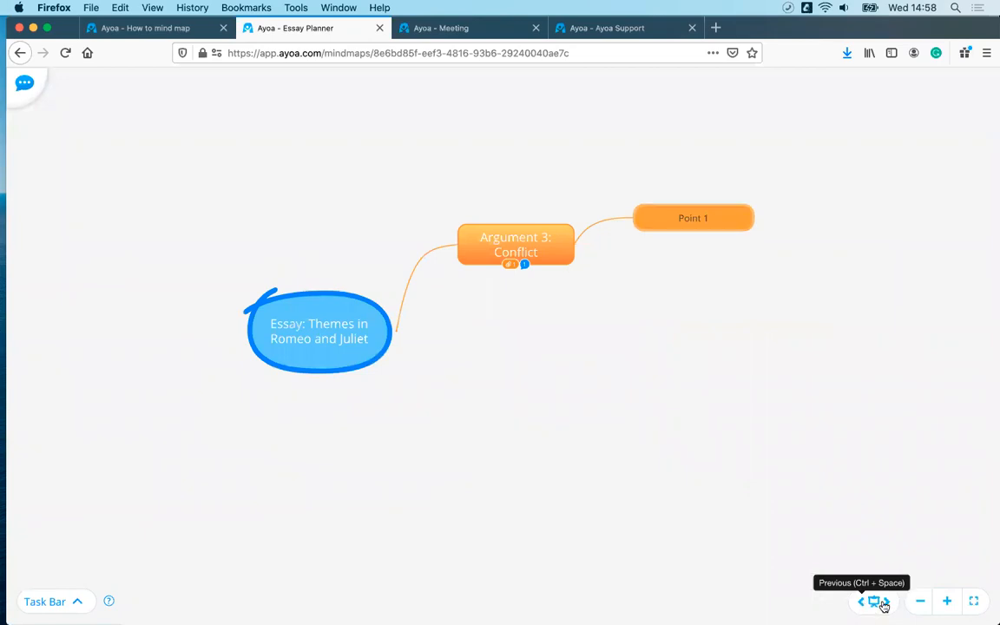
click(887, 606)
click(886, 603)
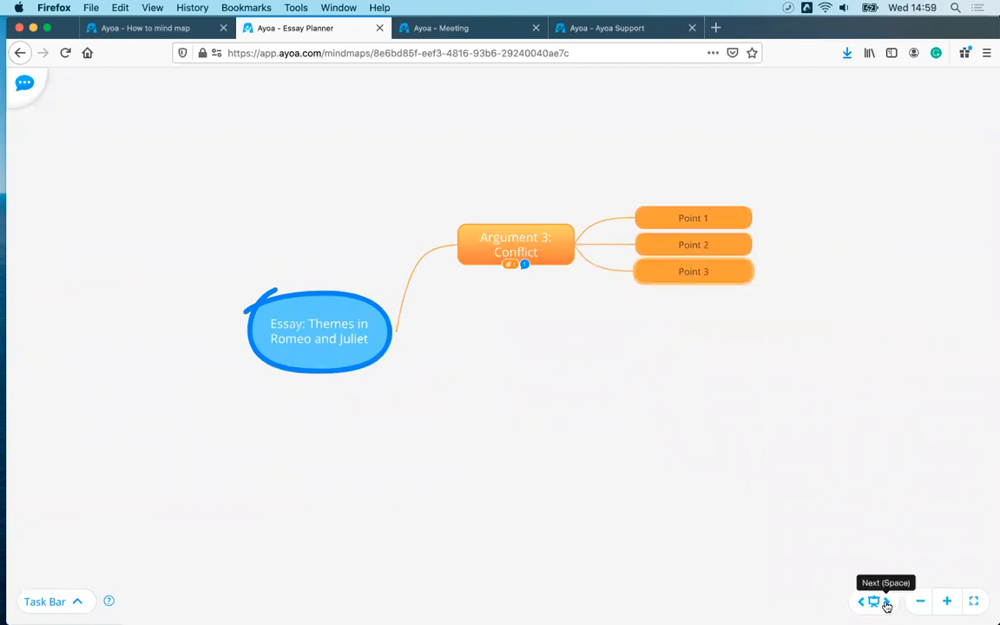
click(886, 603)
click(886, 603)
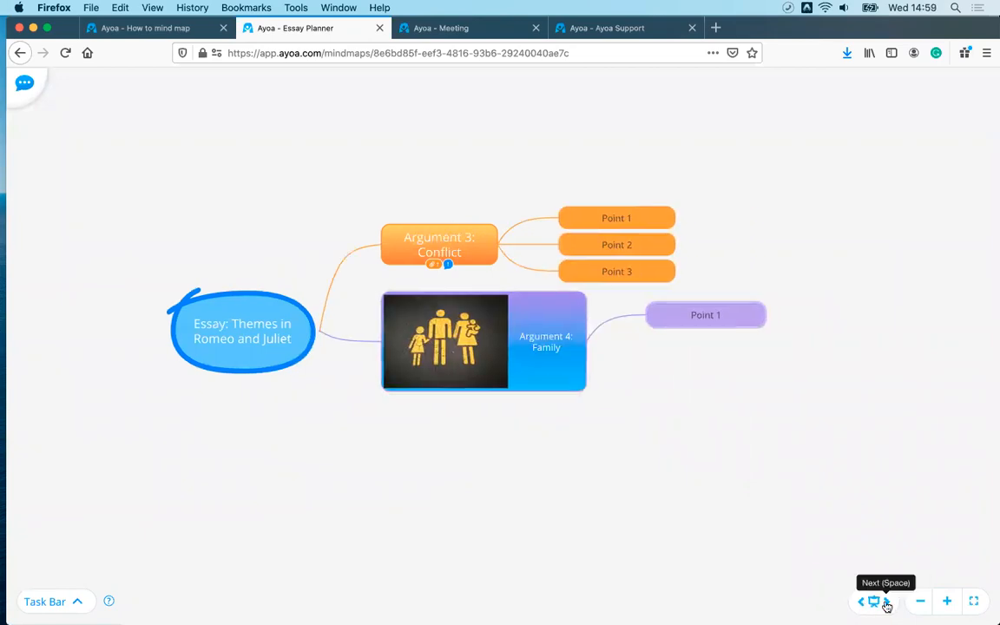
click(886, 603)
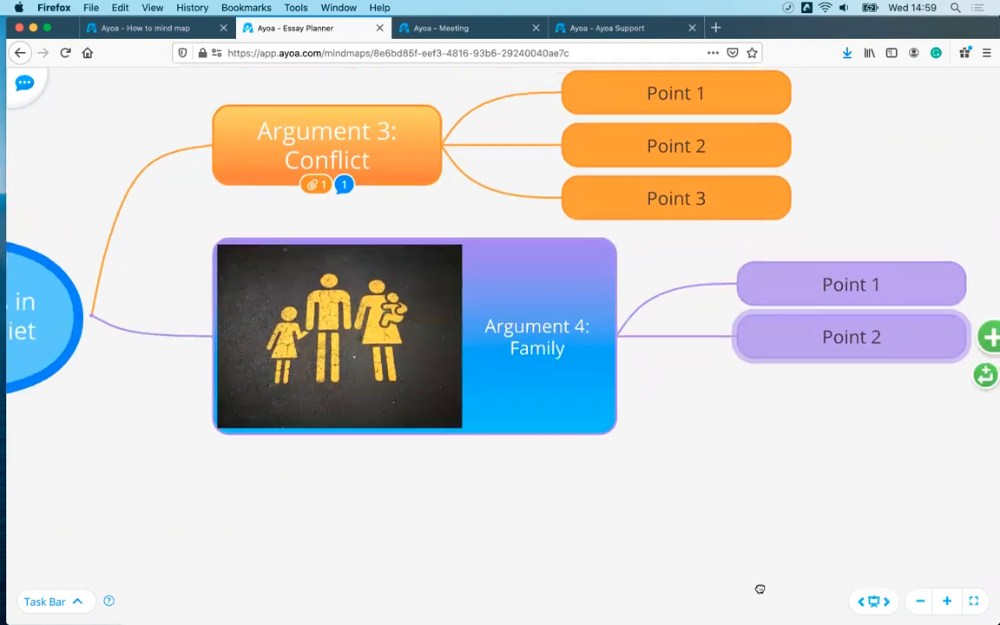
click(887, 601)
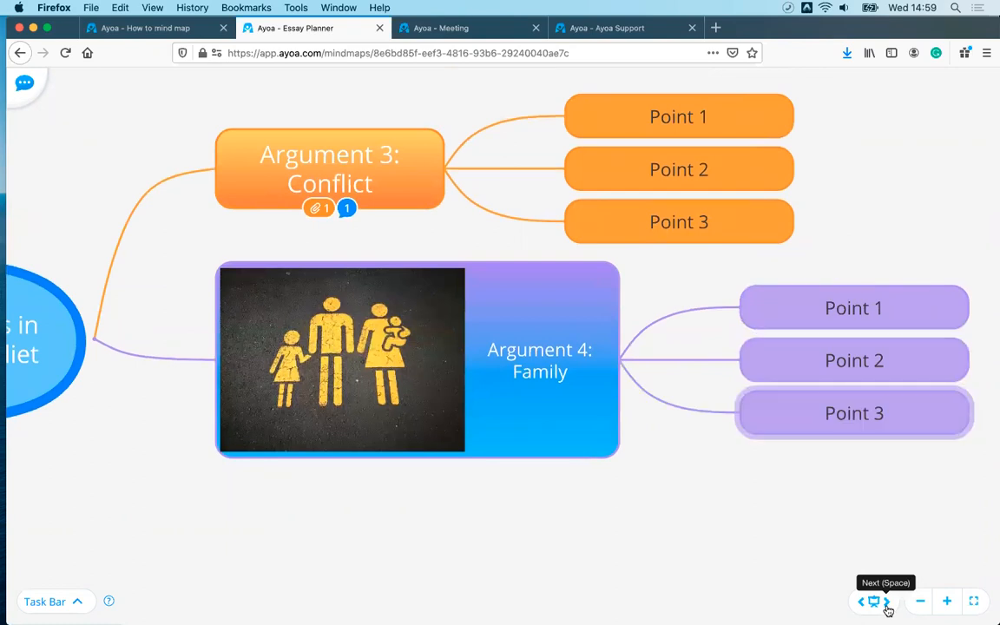
Continue the presentation from Point 3 of Argument 4: Family to the Conclusion branch.
click(887, 606)
click(886, 606)
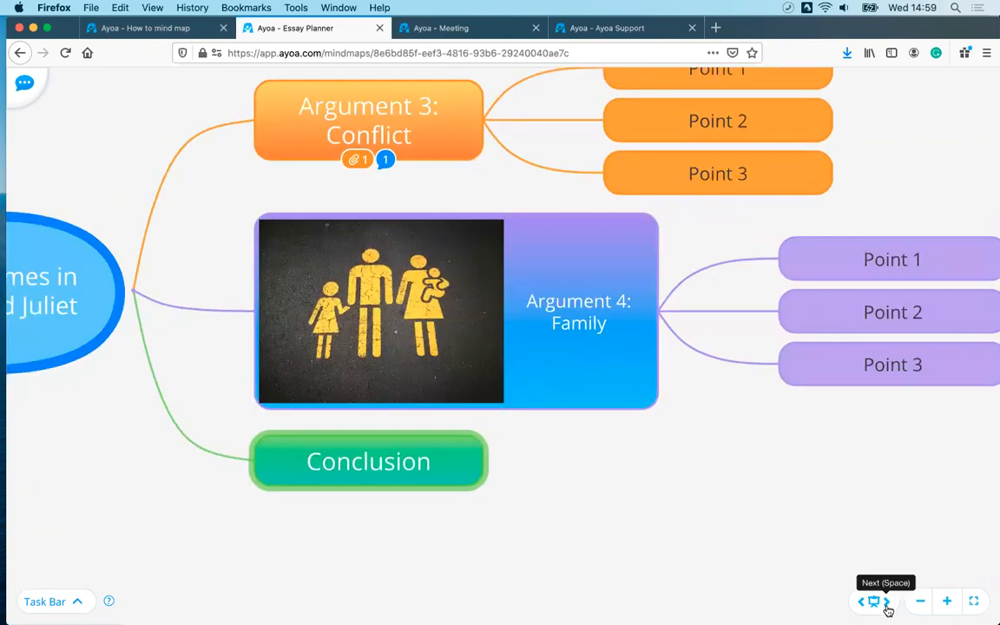
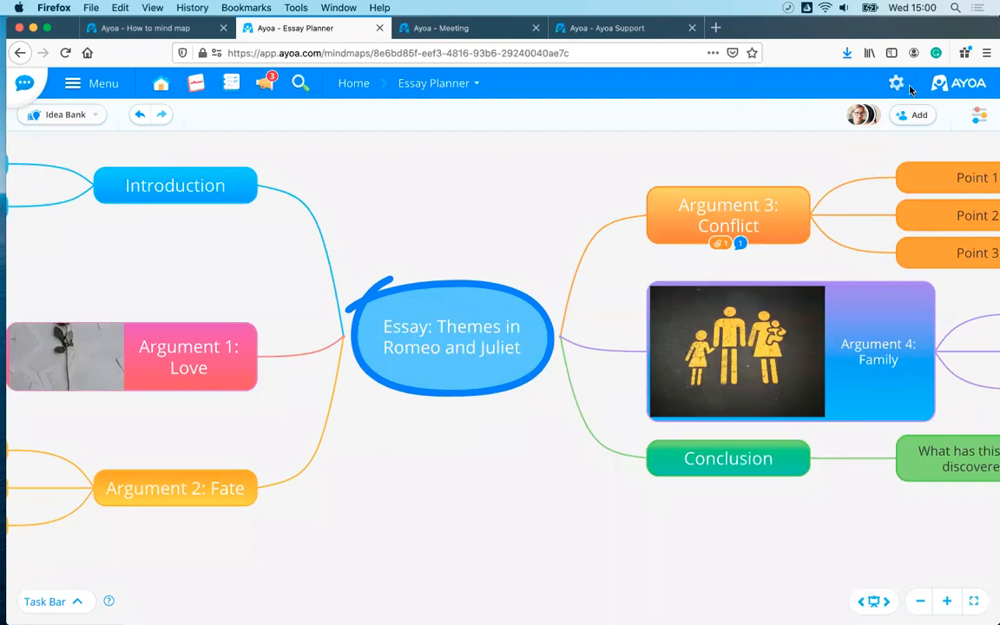
Create a template from the Essay Planner mind map, named March 3rd template with the description "example of template".
click(897, 86)
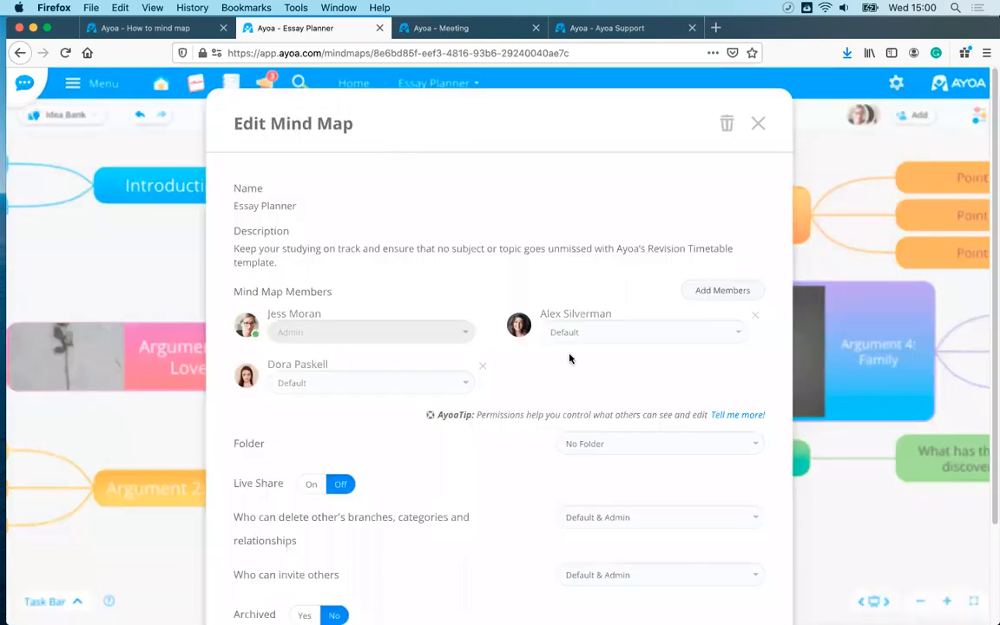
scroll(570, 358, down, 3)
scroll(536, 342, up, 3)
scroll(513, 314, down, 3)
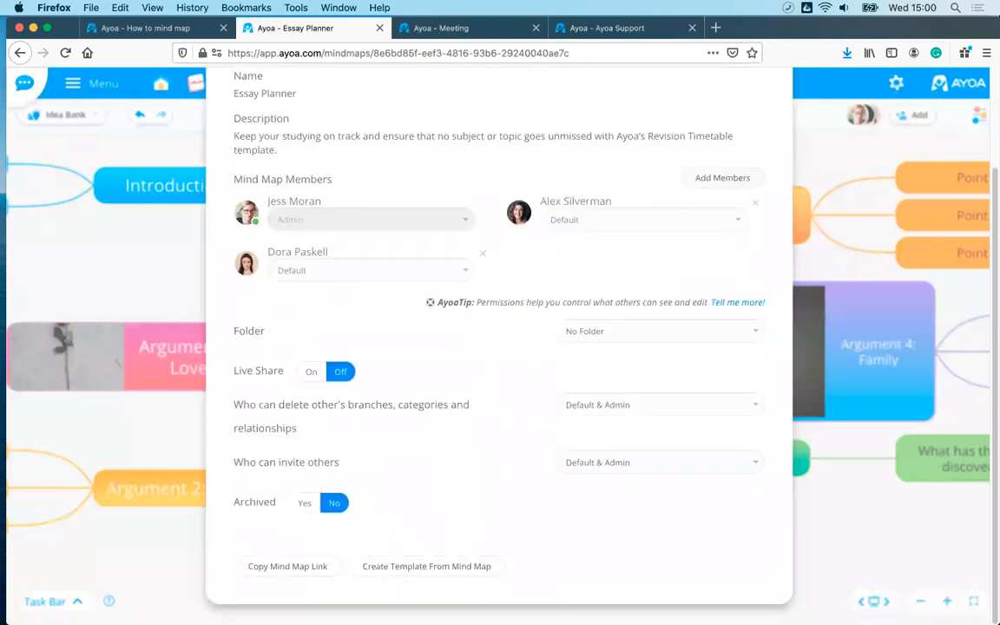
click(452, 565)
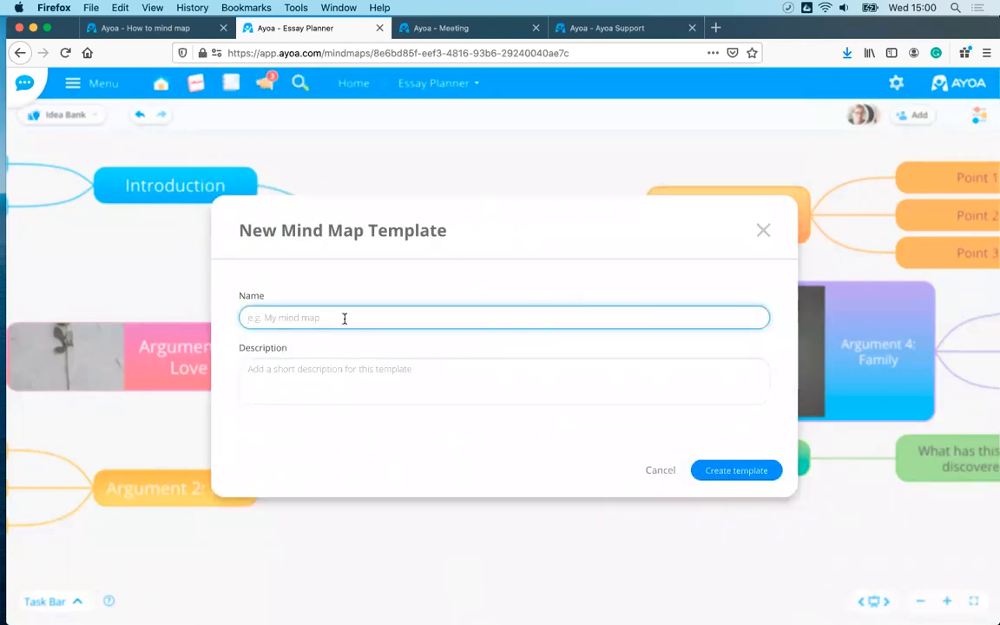
text(March 3rd term)
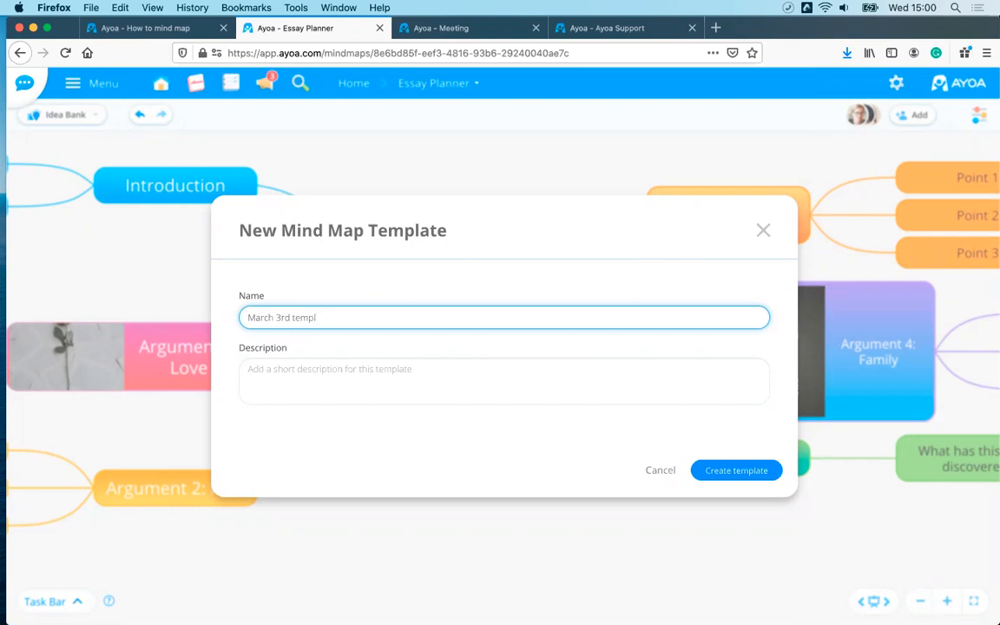
click(362, 382)
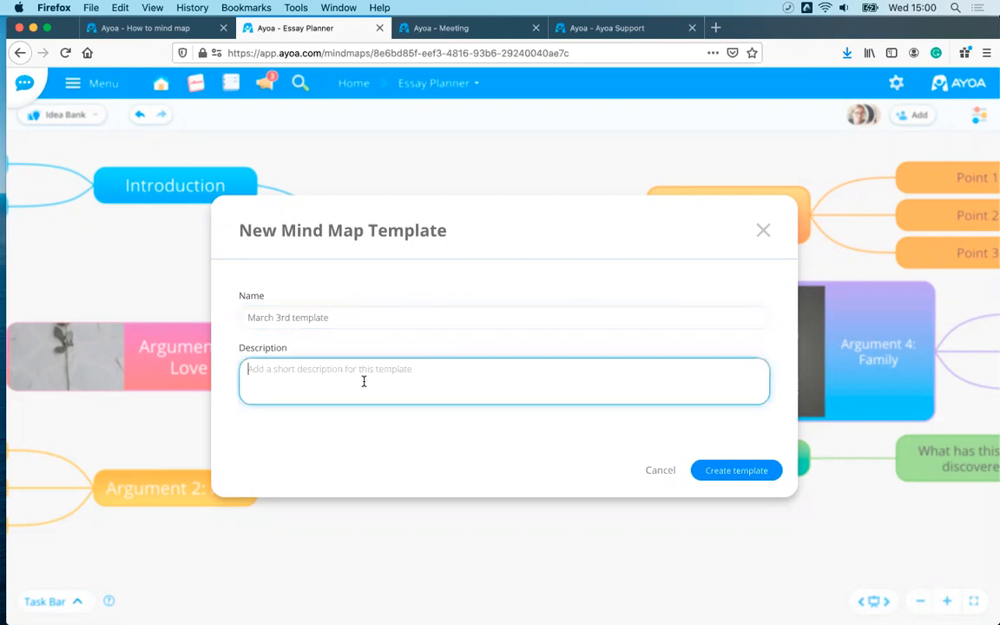
text(example of templ)
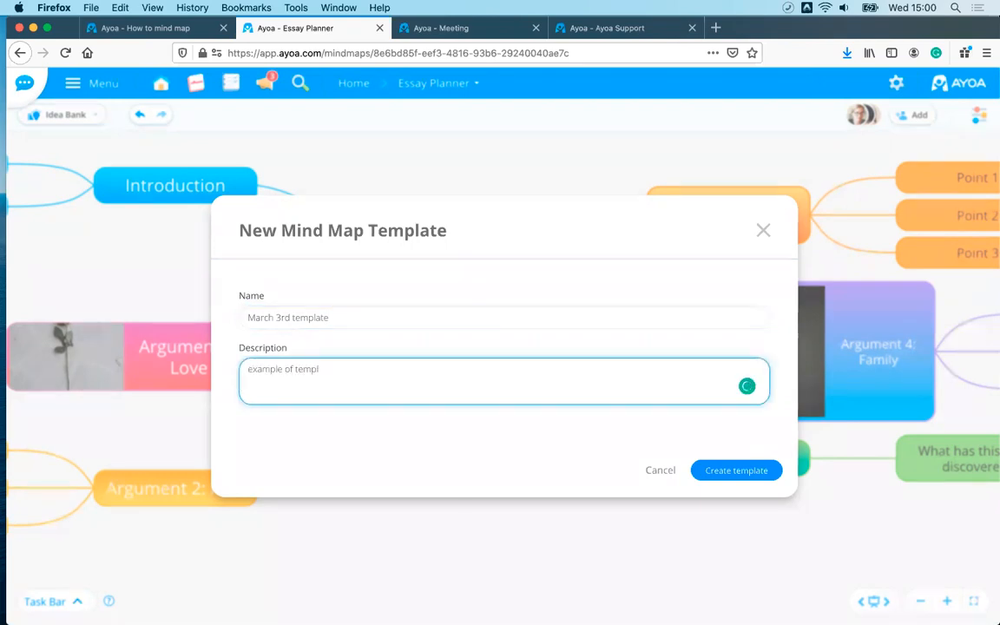
click(751, 476)
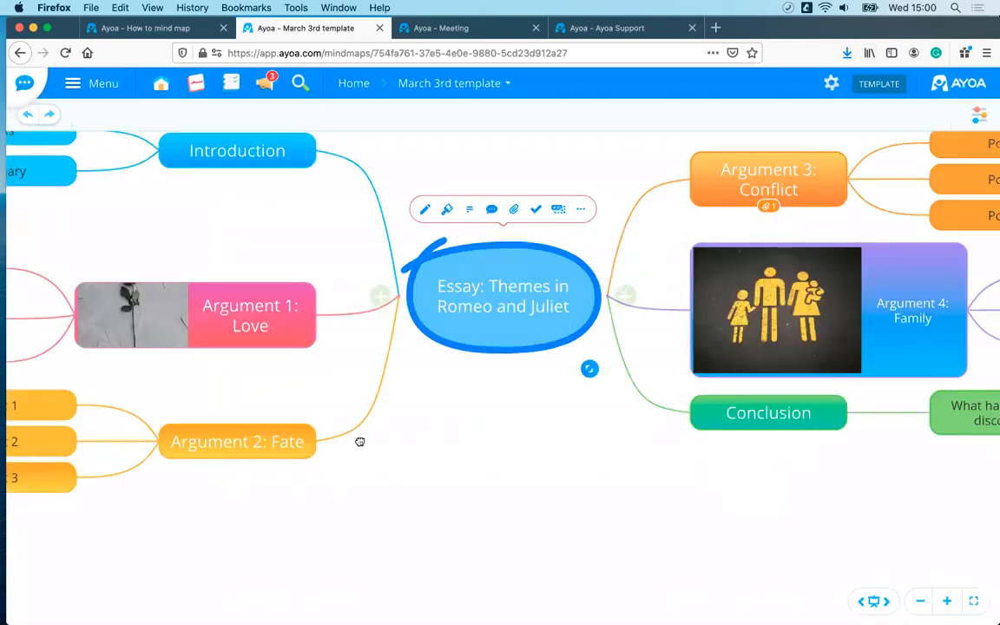
Rename the central topic of the March 3rd template to Essay.
drag(908, 546, 545, 505)
drag(884, 245, 923, 278)
double_click(310, 324)
key(BackSpace)
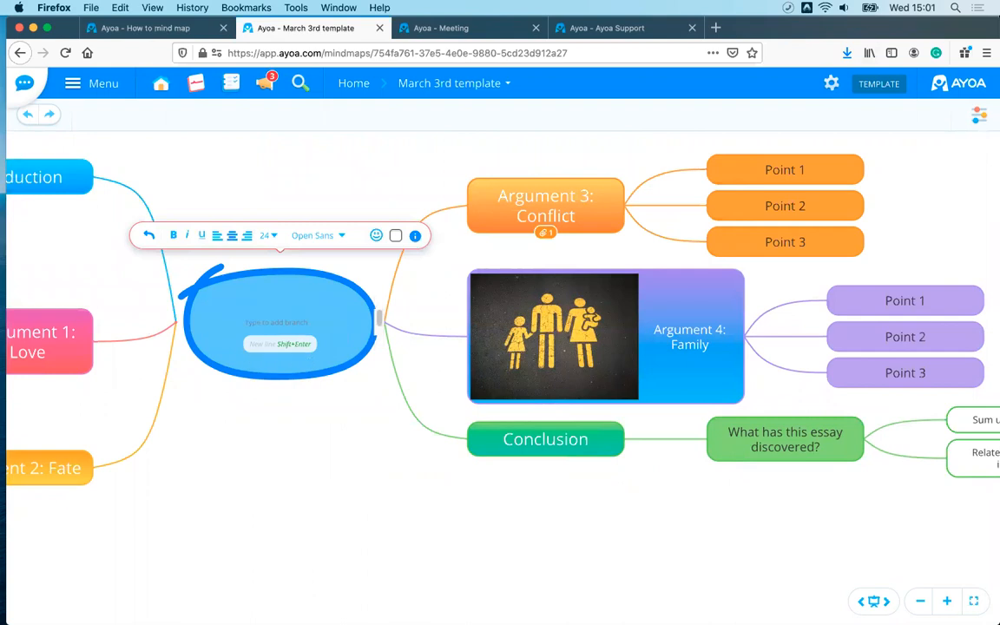
text(Essay)
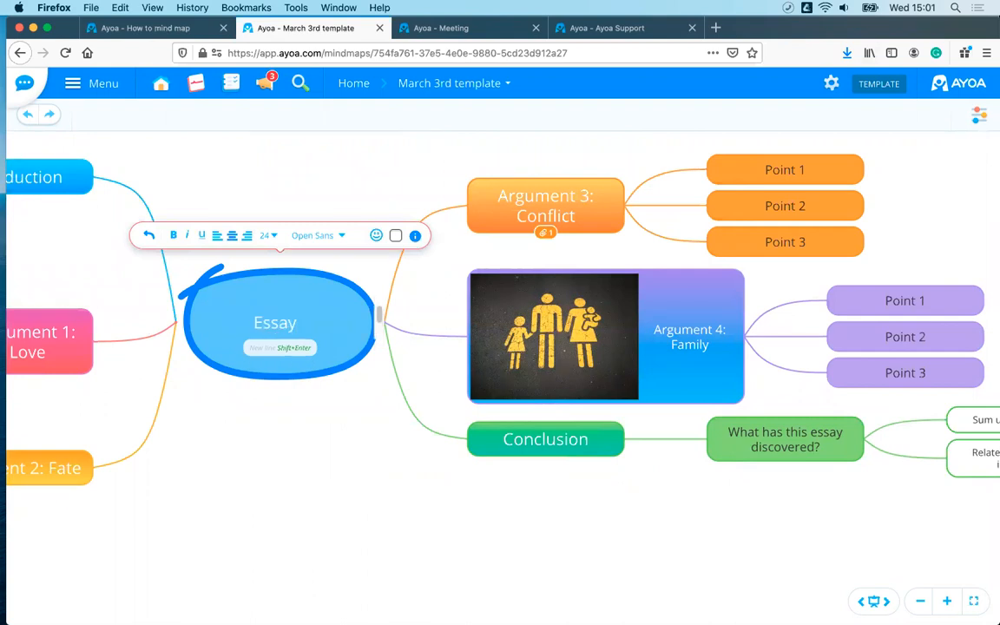
key(Return)
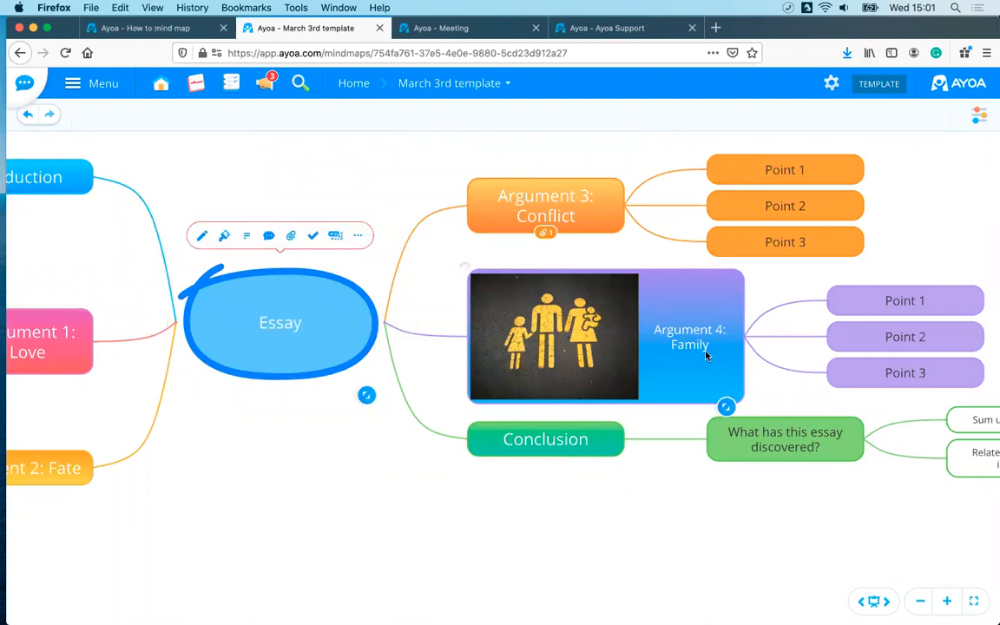
drag(394, 460, 521, 459)
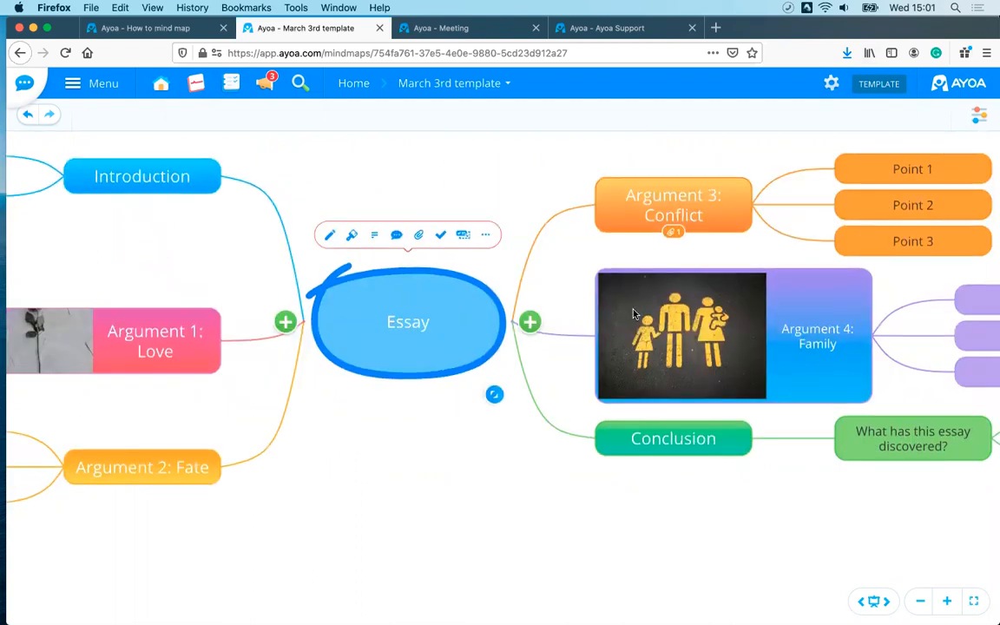
Shorten the label of the branch Argument 3: Conflict to "Argument 3".
click(691, 224)
click(692, 224)
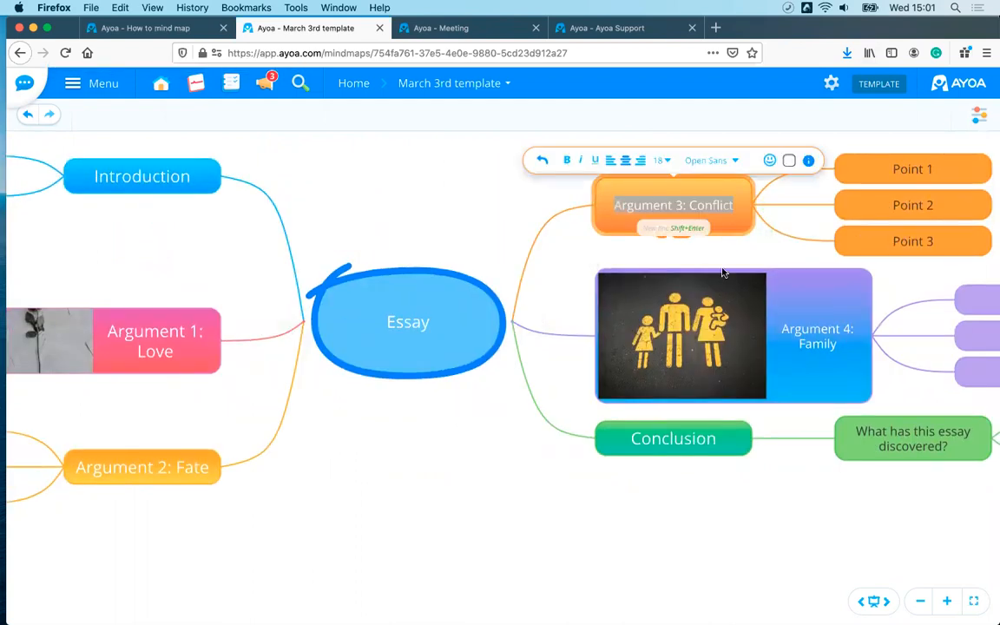
drag(733, 282, 699, 282)
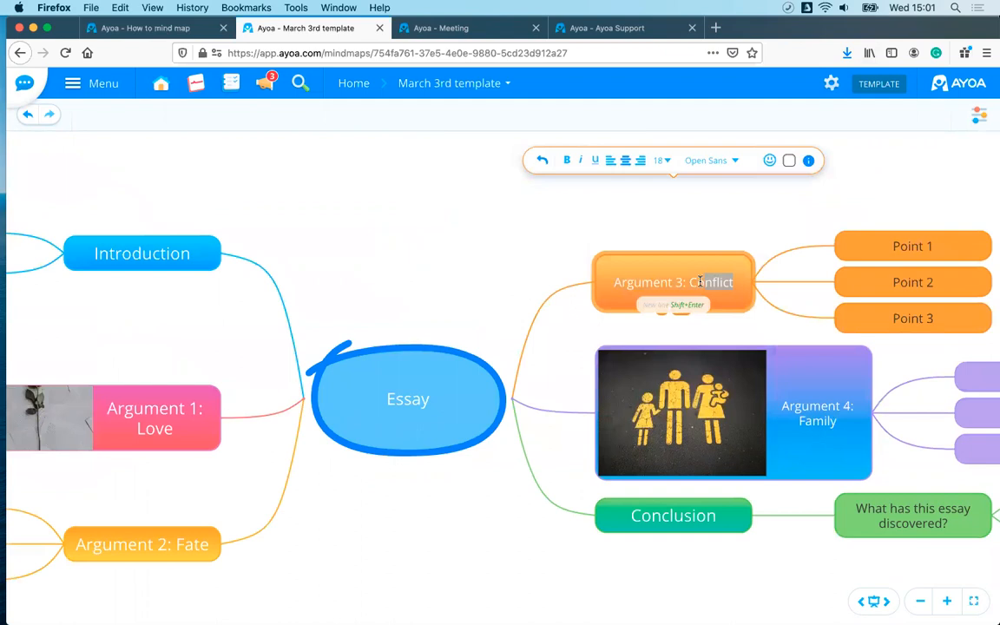
key(BackSpace)
key(BackSpace)
key(BackSpace)
key(BackSpace)
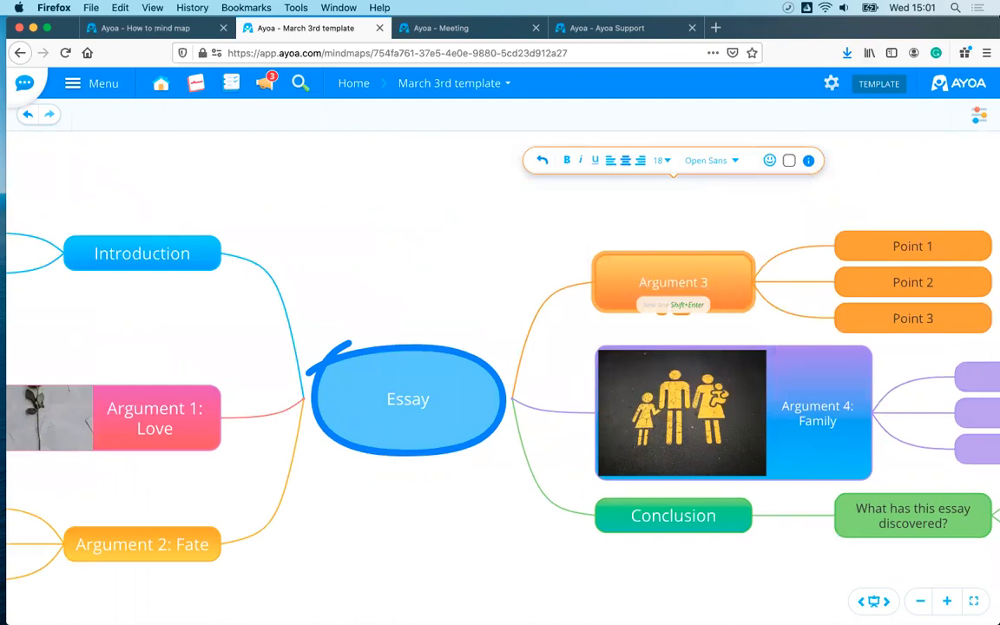
key(Return)
Remove the word Family from the Argument 4 branch, leaving the label "Argument 4:".
click(755, 376)
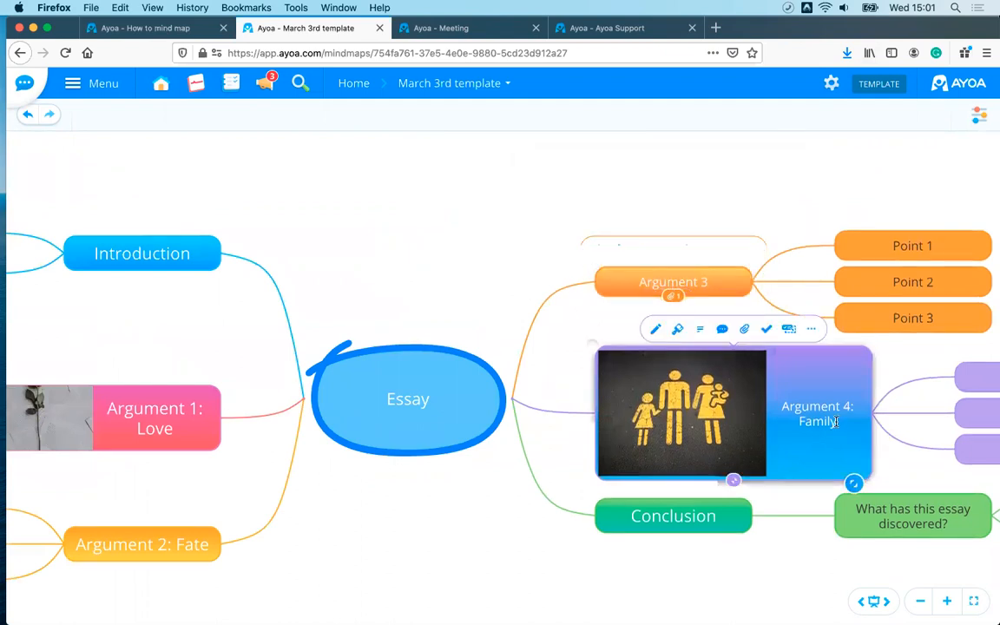
click(836, 422)
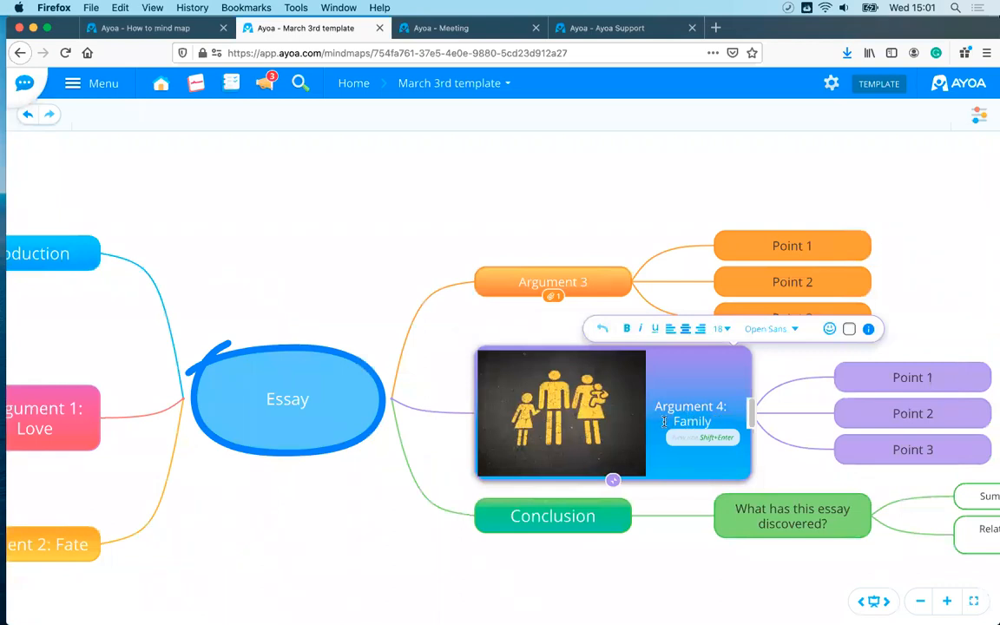
key(BackSpace)
Remove the word Love from the Argument 1 branch, leaving the label "Argument 1:".
drag(355, 231, 656, 215)
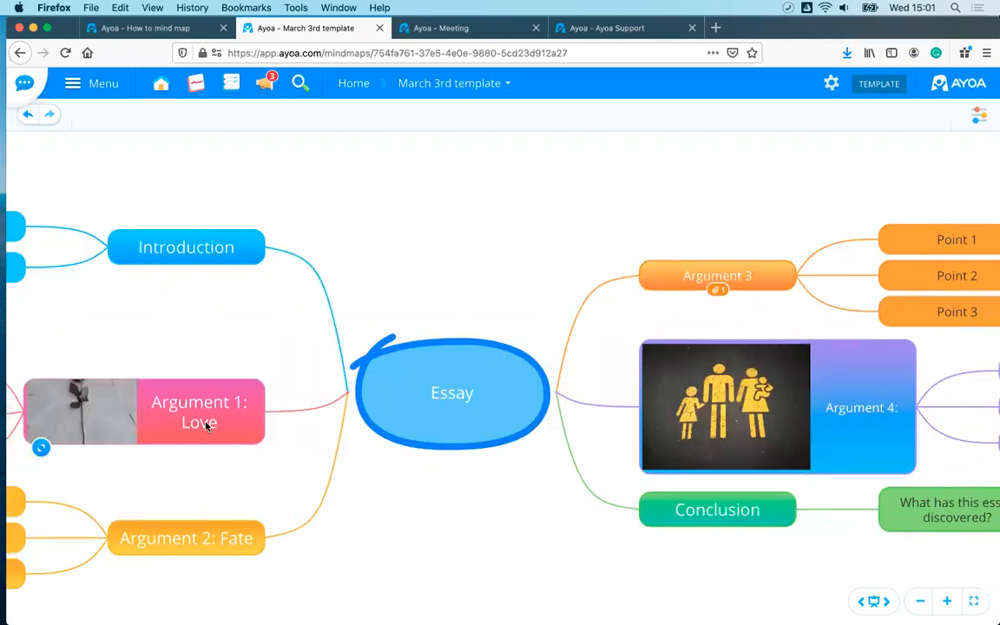
click(205, 422)
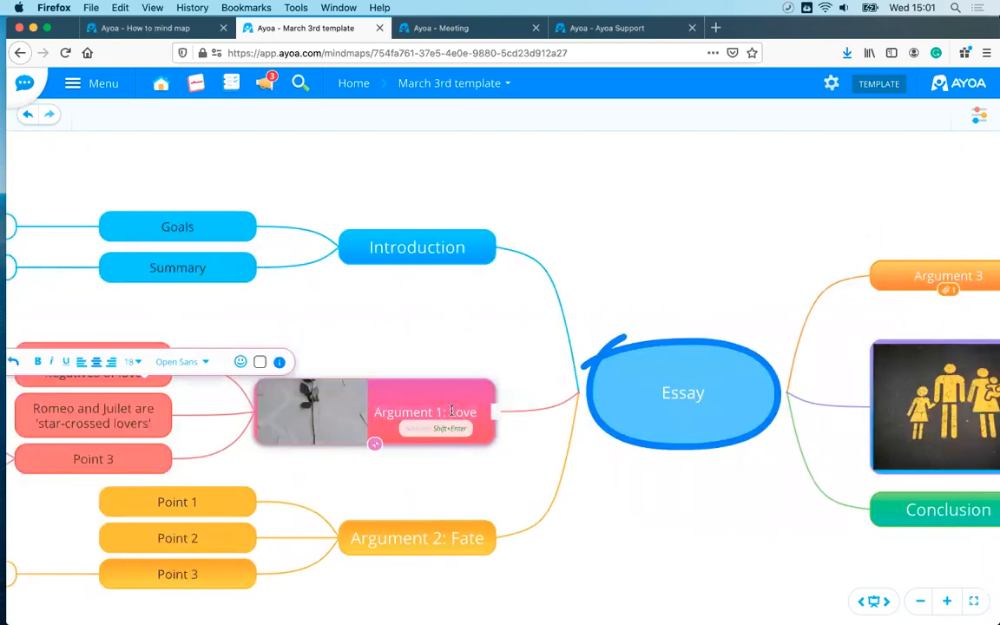
key(BackSpace)
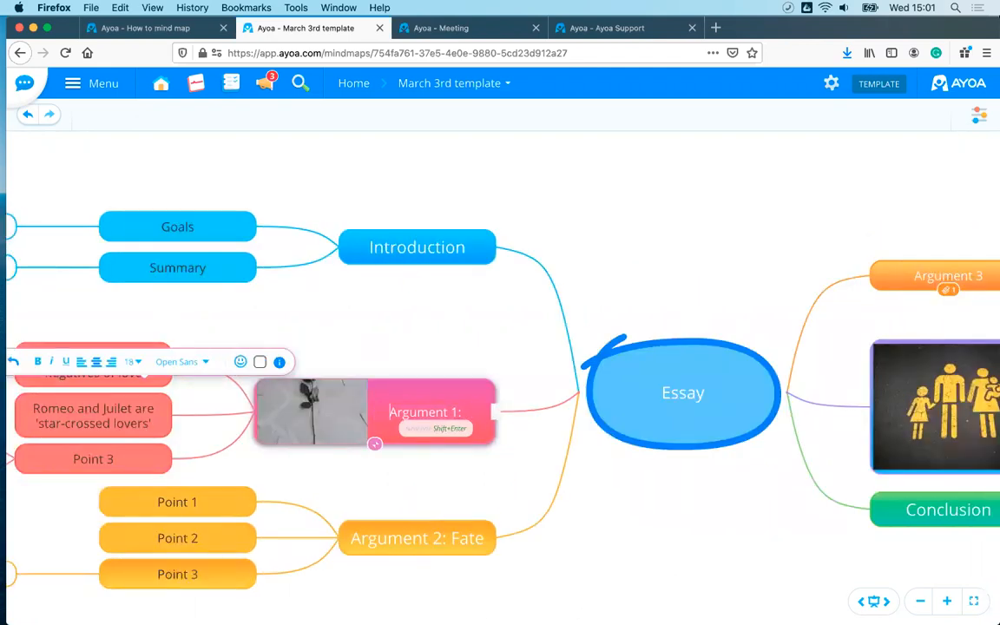
click(430, 384)
Remove the word Fate from the Argument 2 branch, leaving the label "Argument 2:".
click(462, 537)
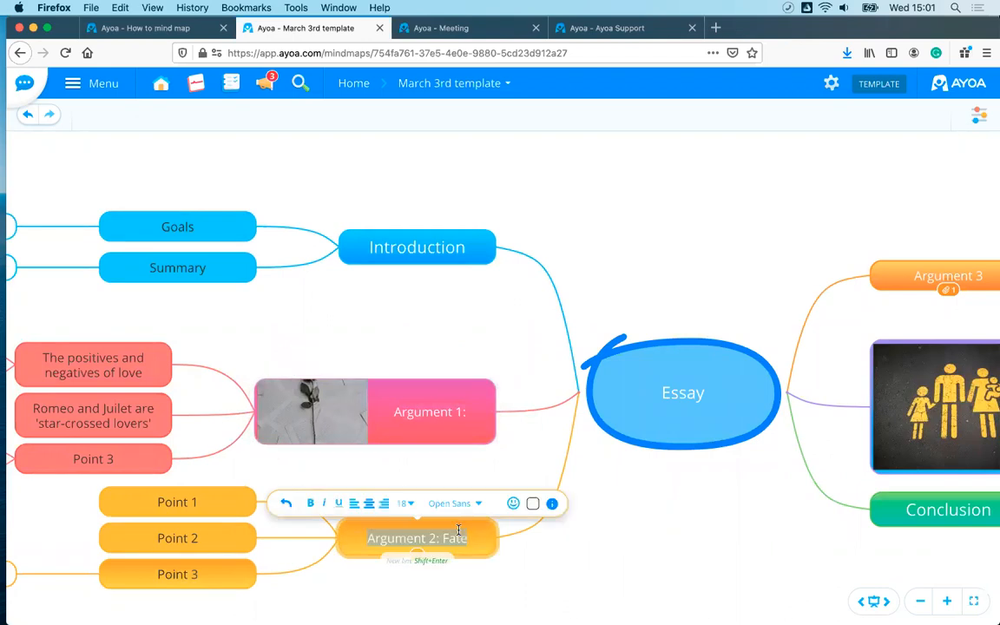
drag(469, 485, 445, 484)
key(BackSpace)
key(BackSpace)
key(Return)
click(717, 532)
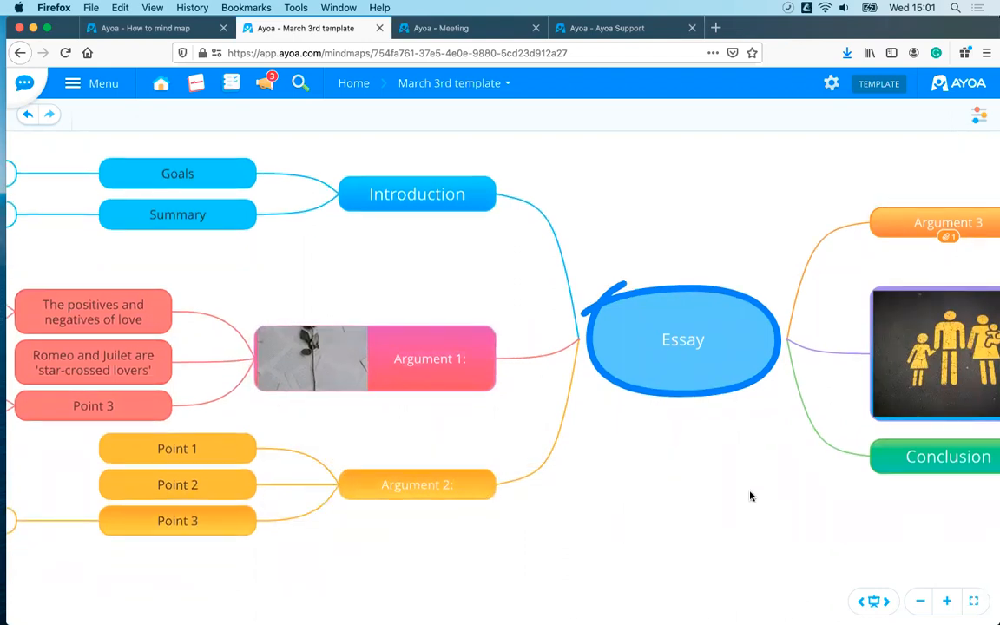
Go to the home page, look up the March 3rd template among the personal templates for a new mind map, and dismiss the selection.
scroll(748, 500, down, 3)
scroll(497, 473, right, 3)
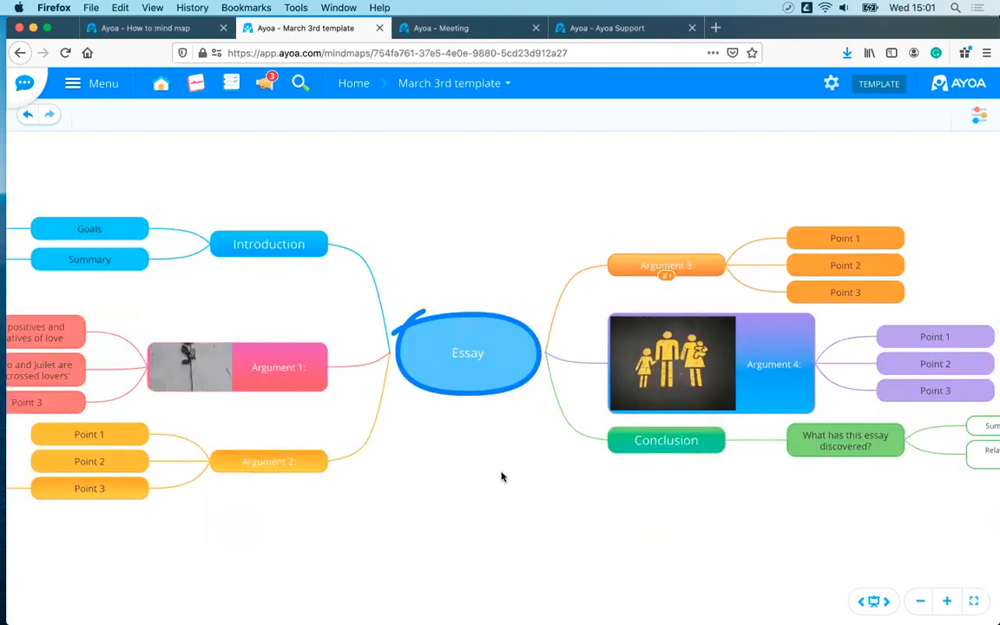
scroll(502, 477, up, 2)
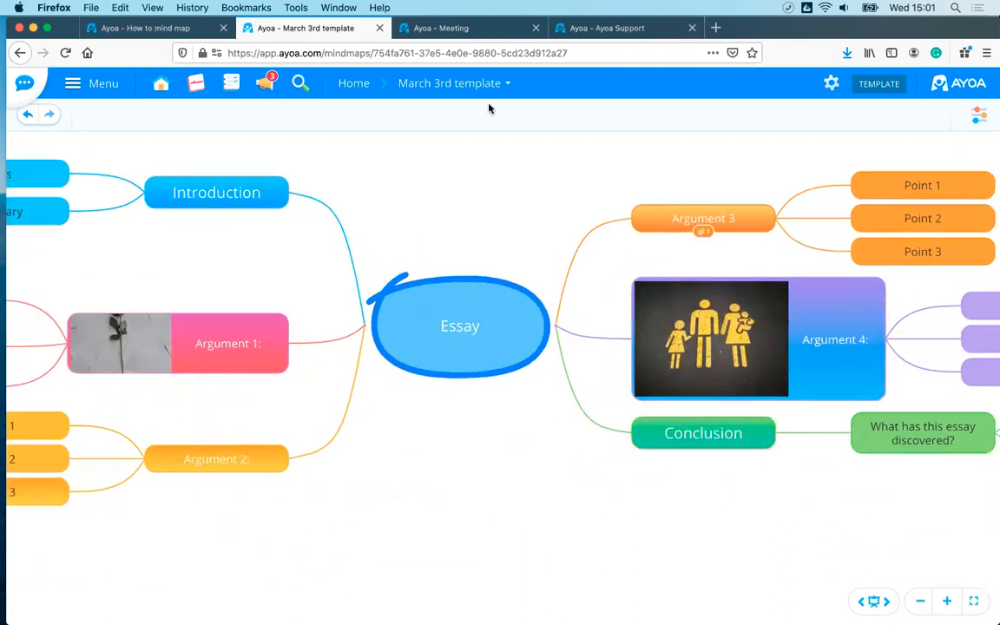
click(352, 82)
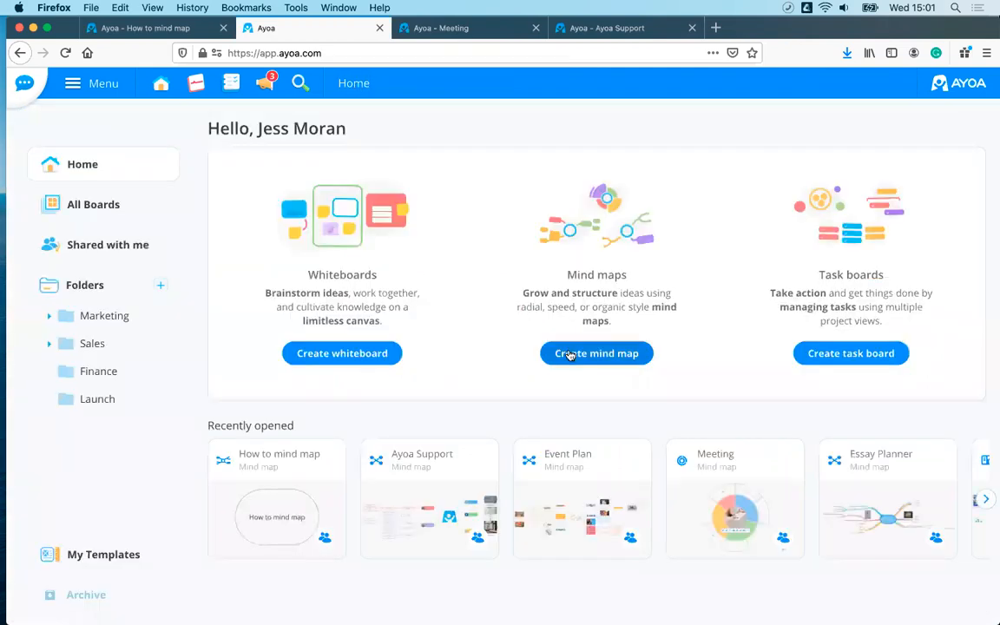
click(571, 354)
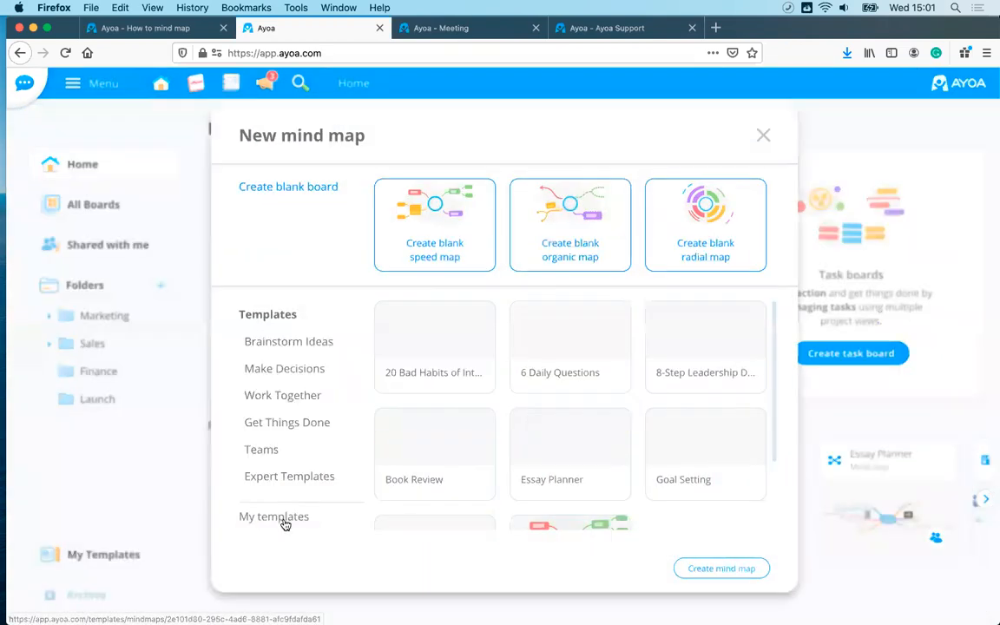
click(285, 524)
mouse_move(442, 379)
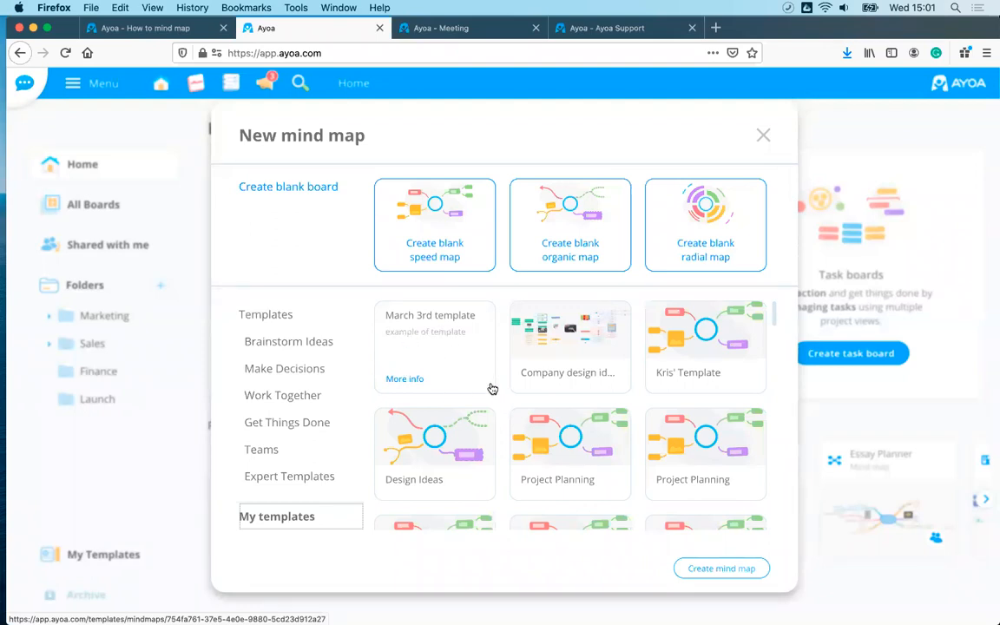
click(761, 136)
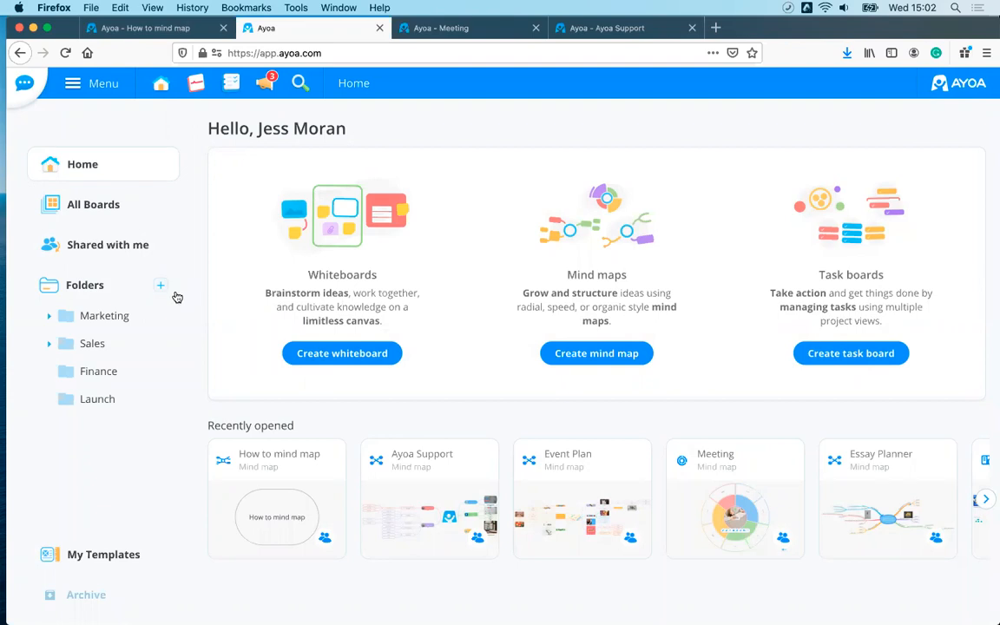
Share the March 3rd template from the personal templates list with the first contact suggested.
click(90, 560)
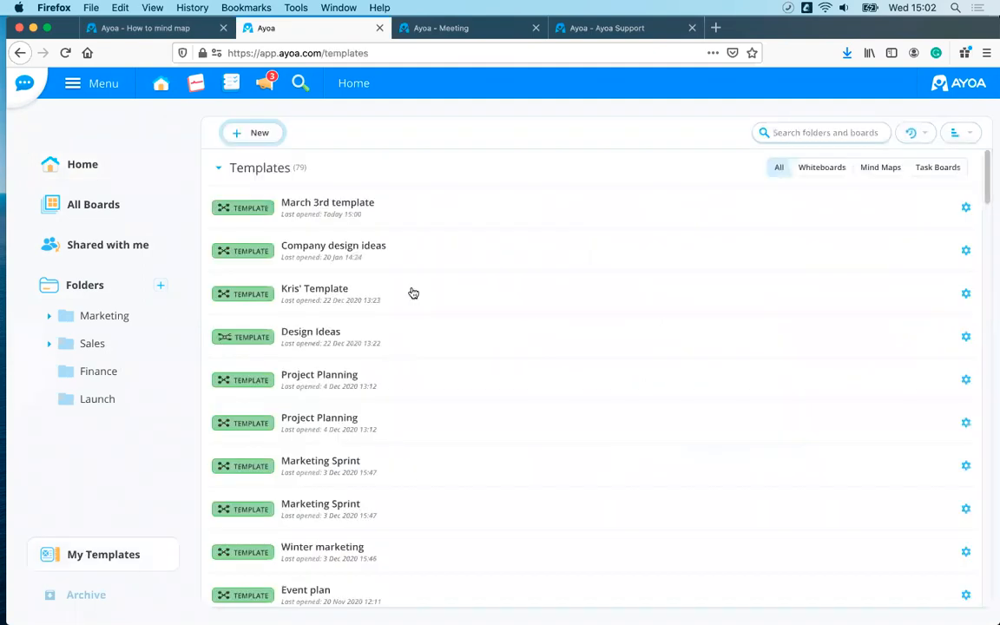
scroll(375, 308, down, 15)
scroll(375, 312, up, 15)
click(964, 209)
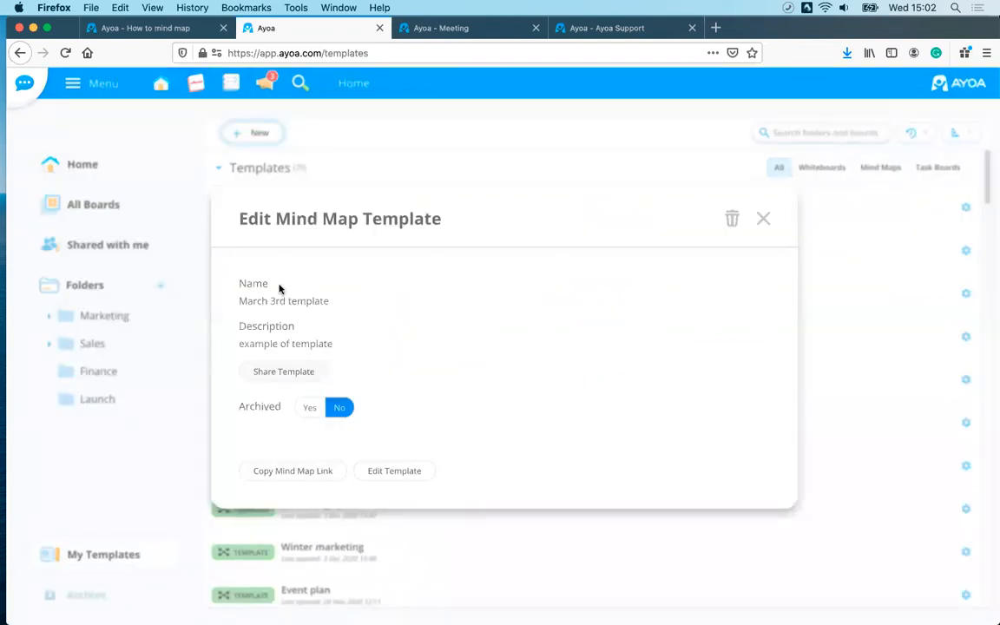
click(276, 374)
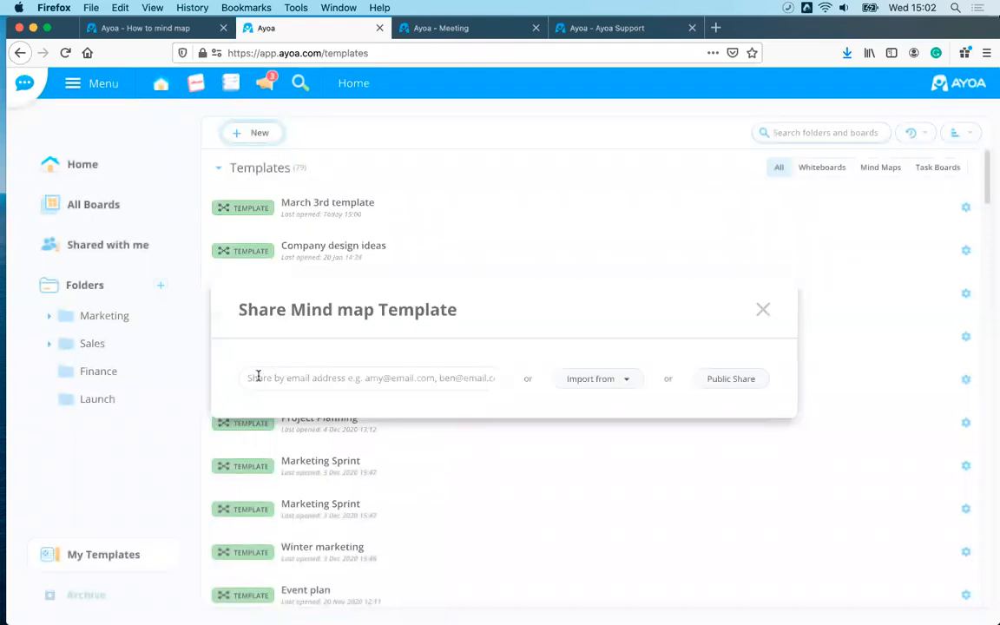
click(313, 378)
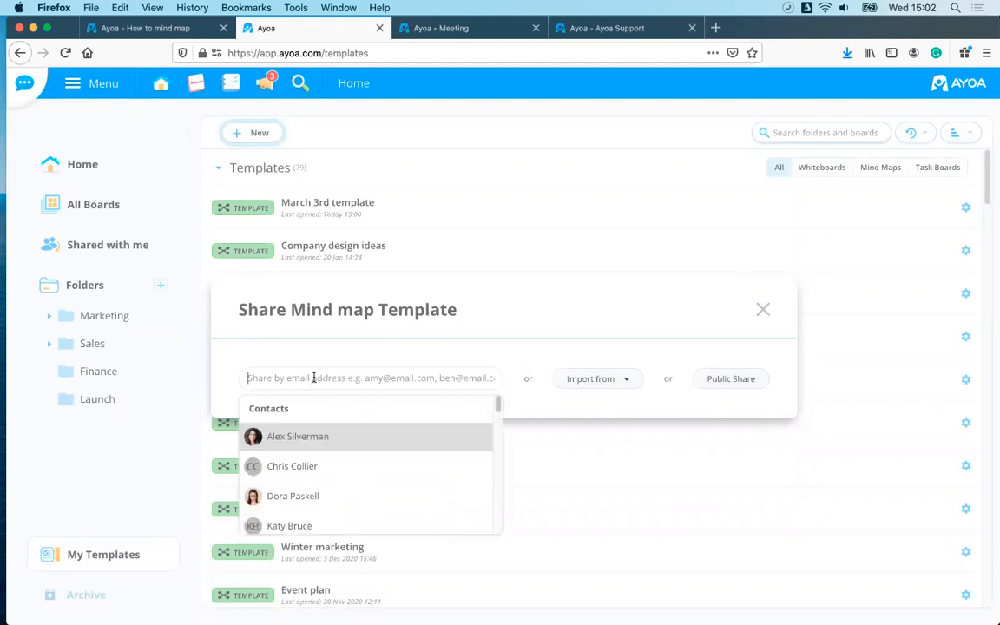
click(319, 445)
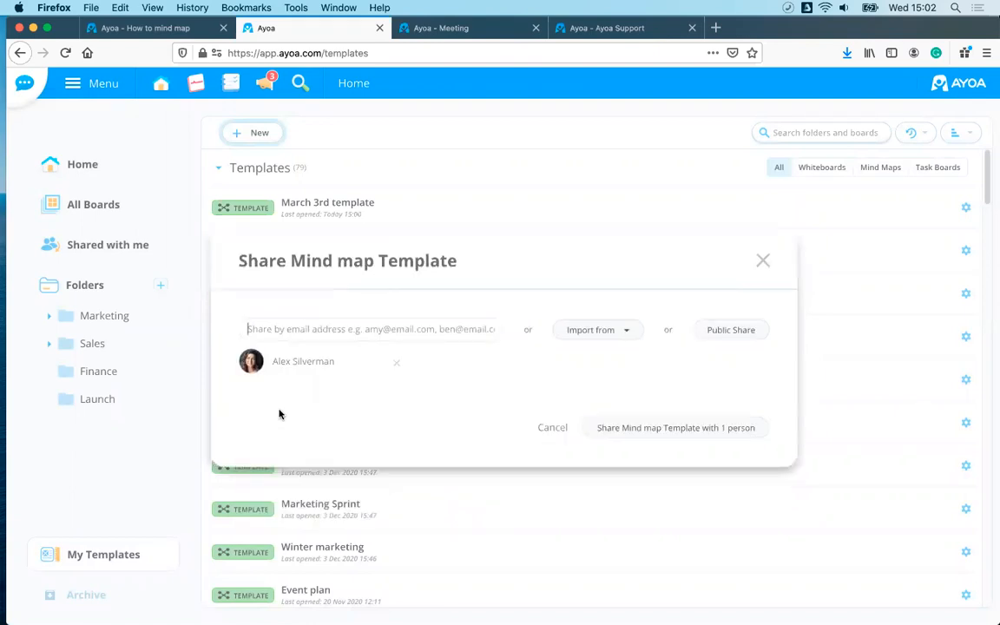
click(627, 428)
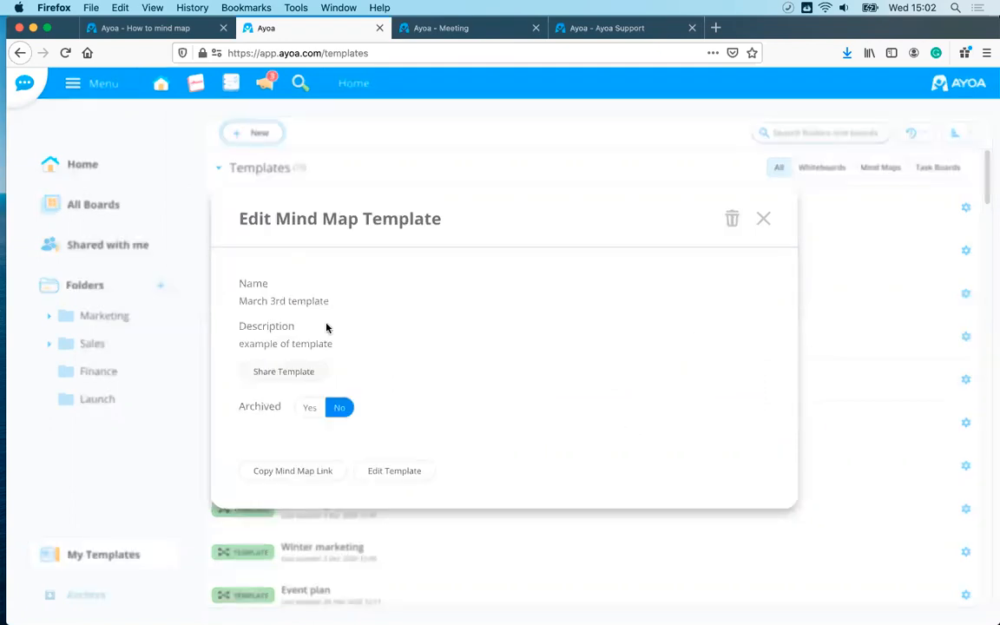
Close the settings of the March 3rd template and return to the home page.
click(764, 220)
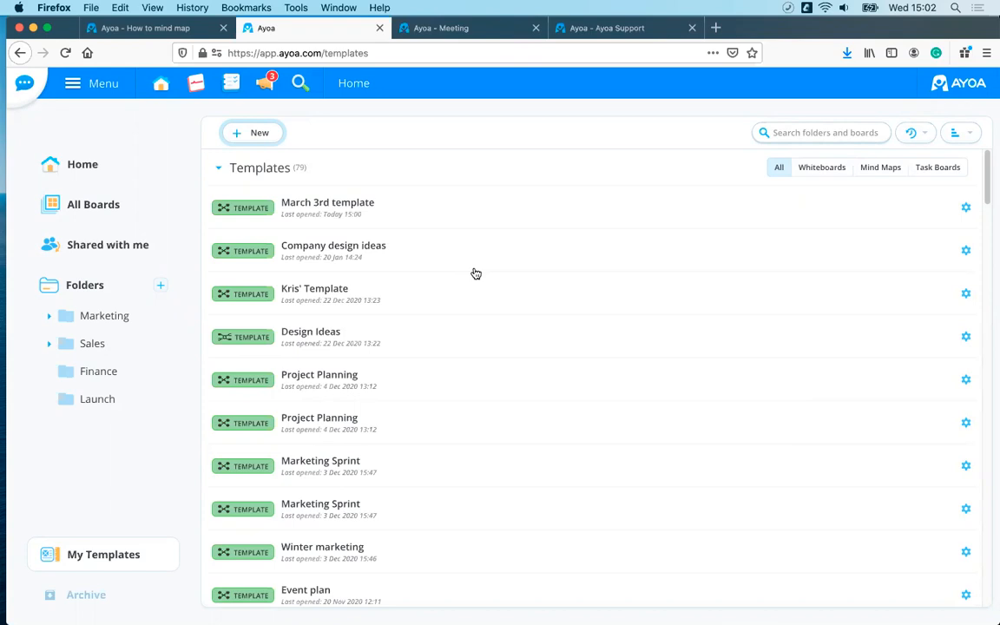
click(357, 88)
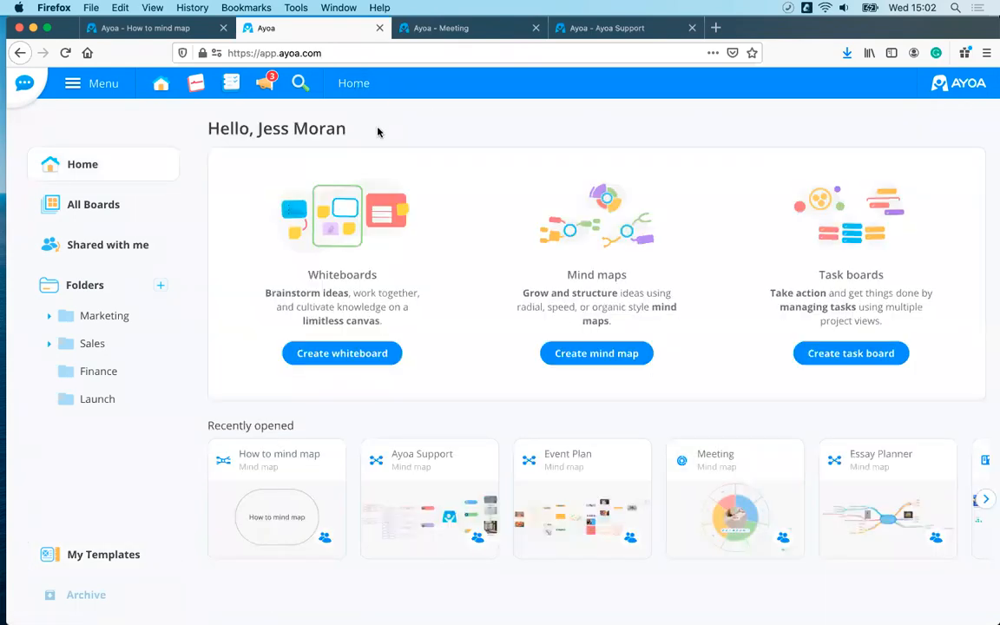
Go back to the How to mind map board and look over its getting started and formatting branches.
click(161, 35)
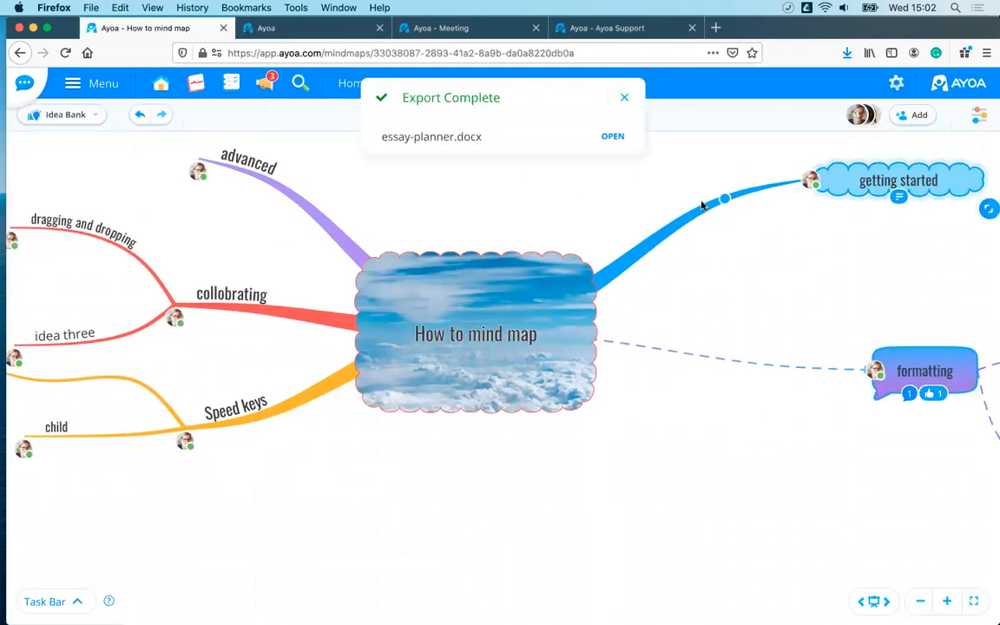
click(696, 210)
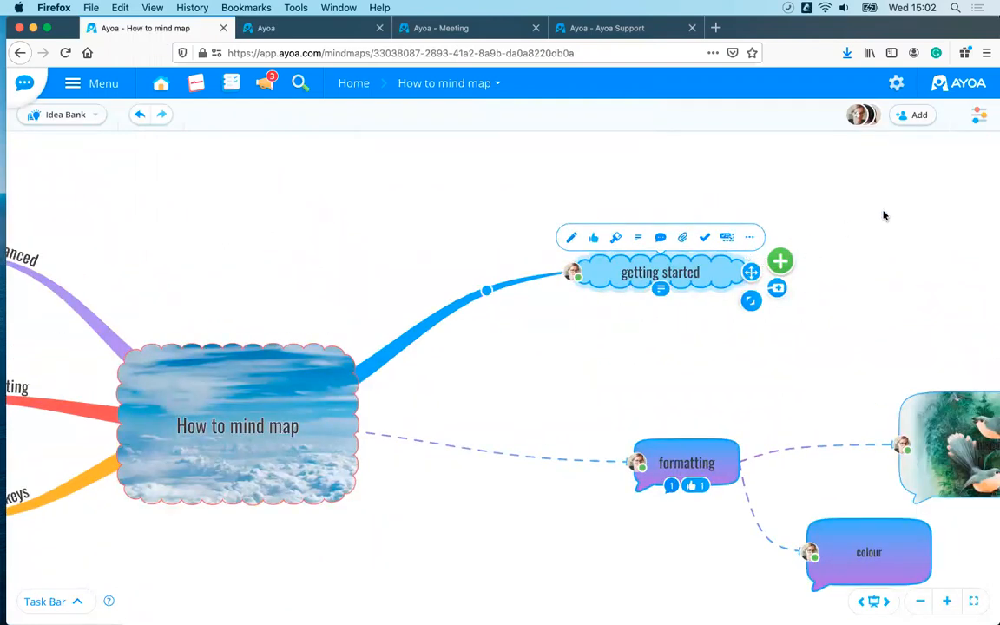
click(288, 202)
drag(391, 187, 475, 176)
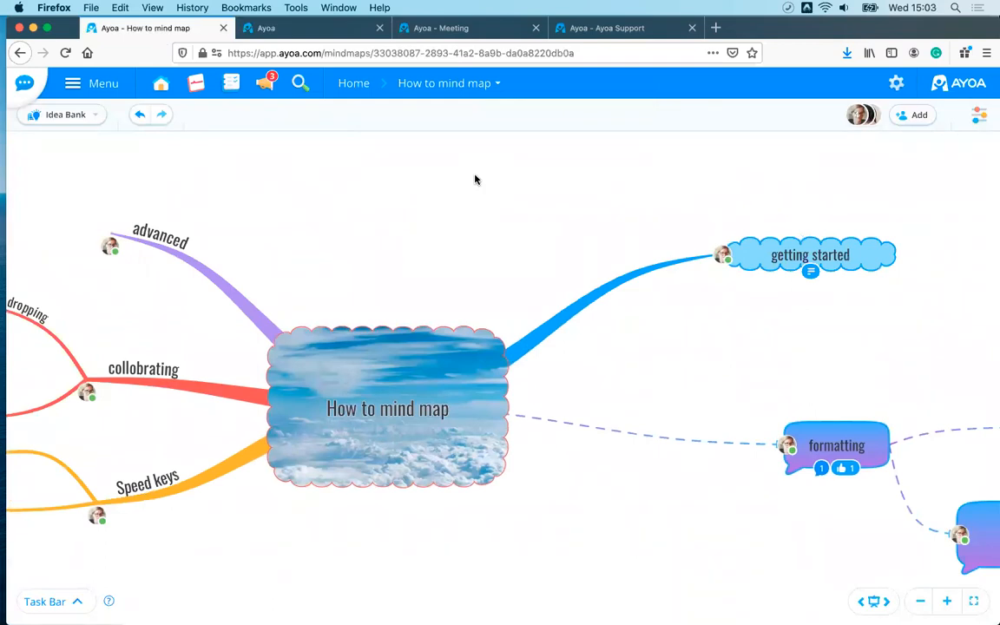
Examine the Ayoa Support map's branches for support guides, YouTube tutorials, email support, weekly webinar and road map.
click(453, 31)
click(590, 27)
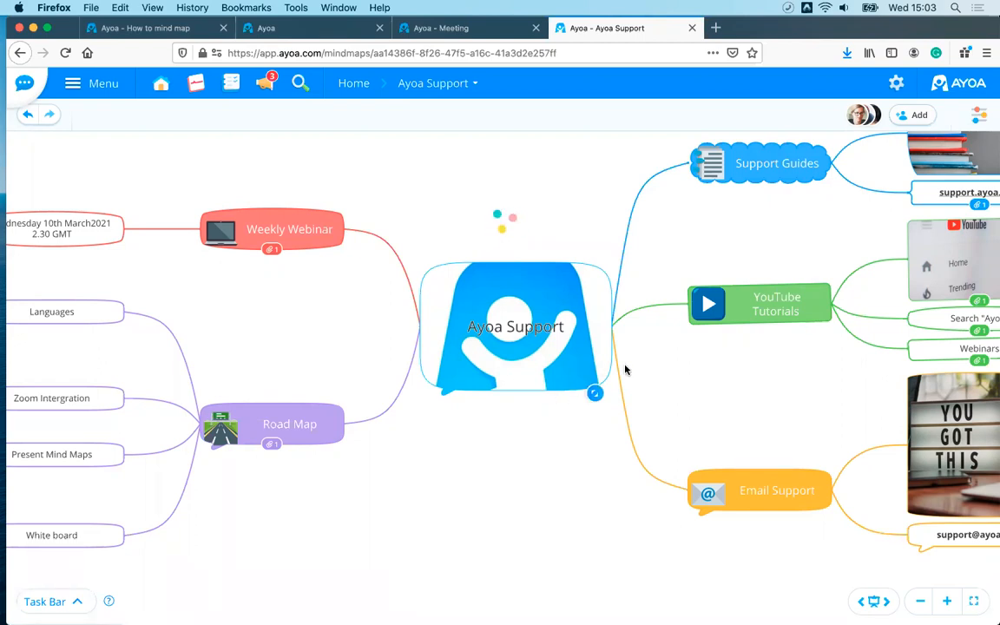
drag(467, 356, 417, 357)
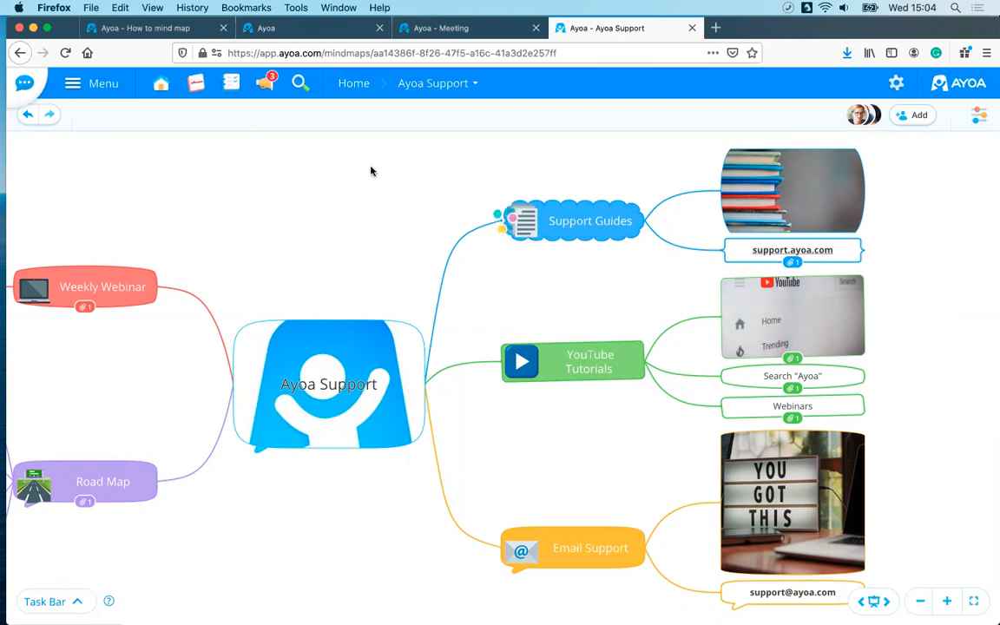
drag(877, 354, 745, 329)
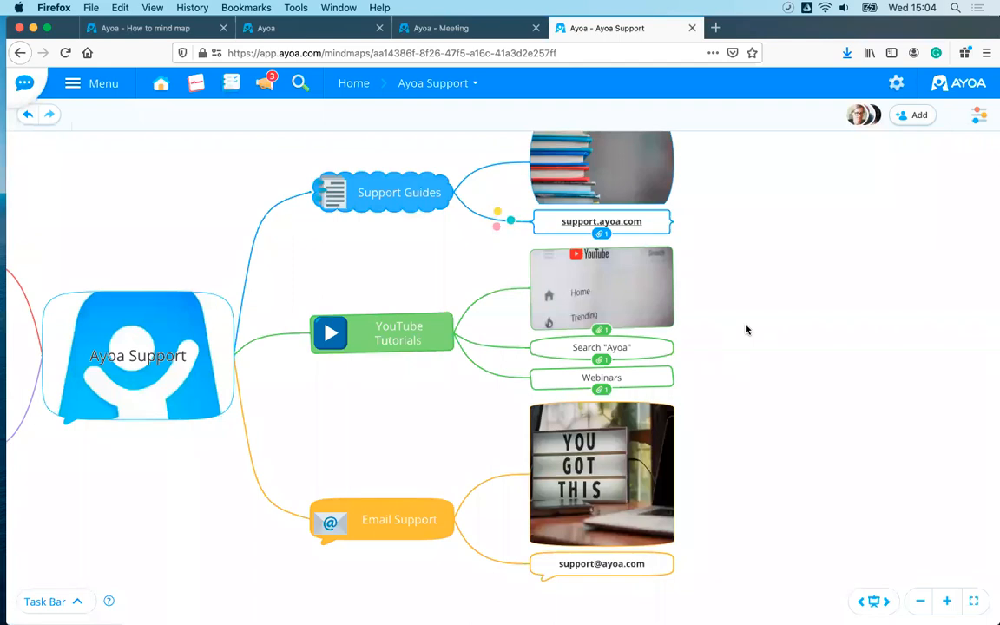
drag(853, 442, 902, 354)
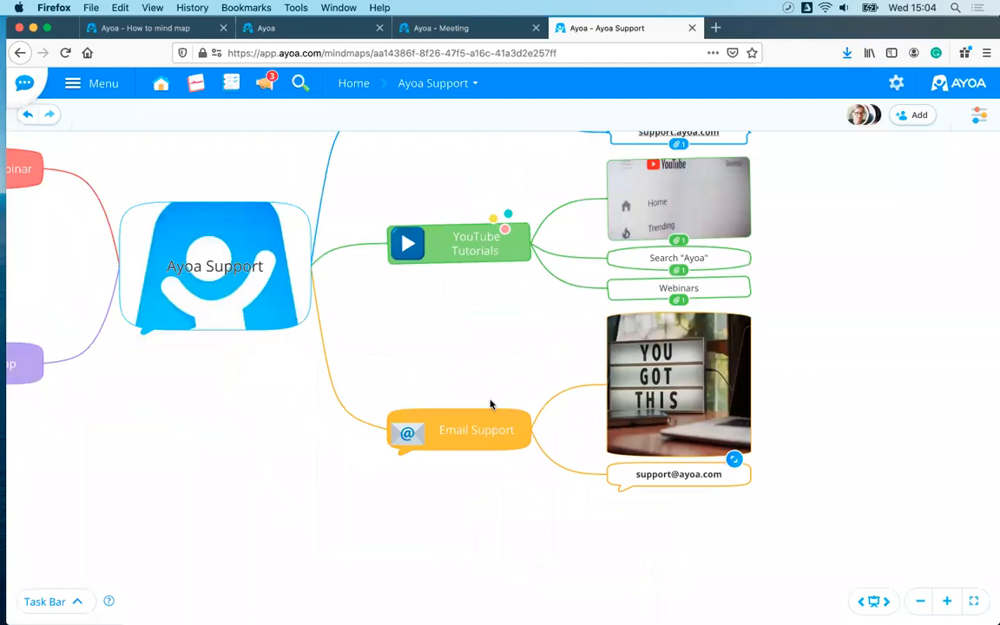
click(684, 478)
click(370, 460)
drag(224, 417, 380, 519)
drag(216, 381, 574, 413)
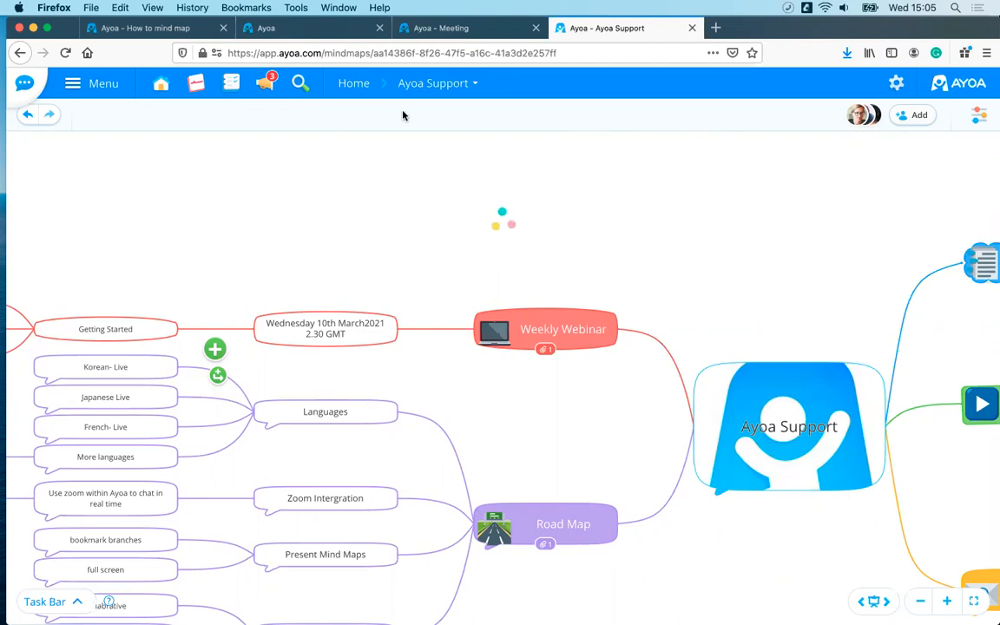
Dismiss the export notice on the Meeting map and switch its radial view to a right-branching mind map.
click(270, 31)
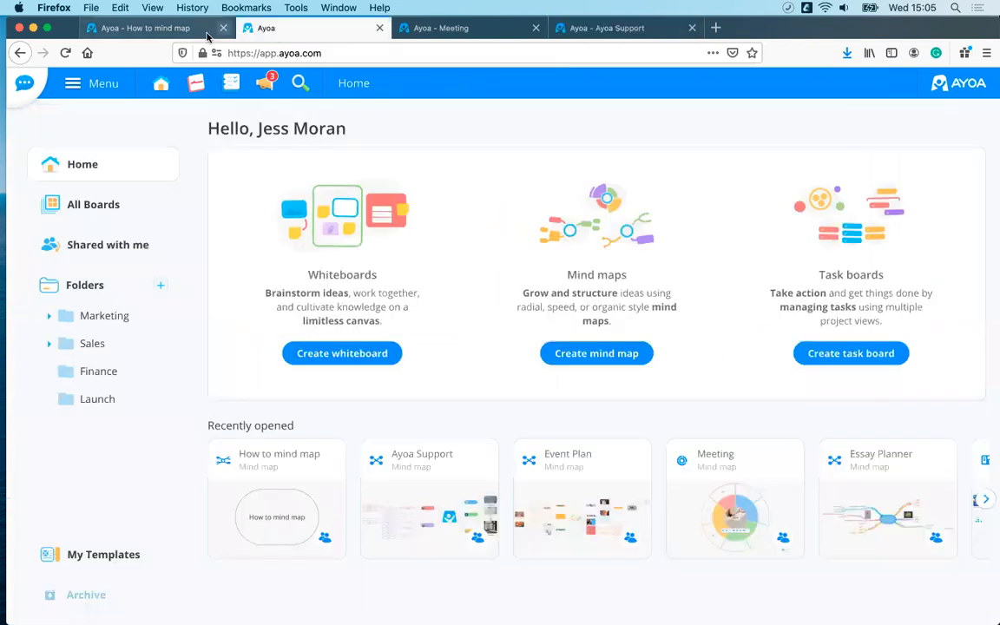
click(155, 31)
click(438, 31)
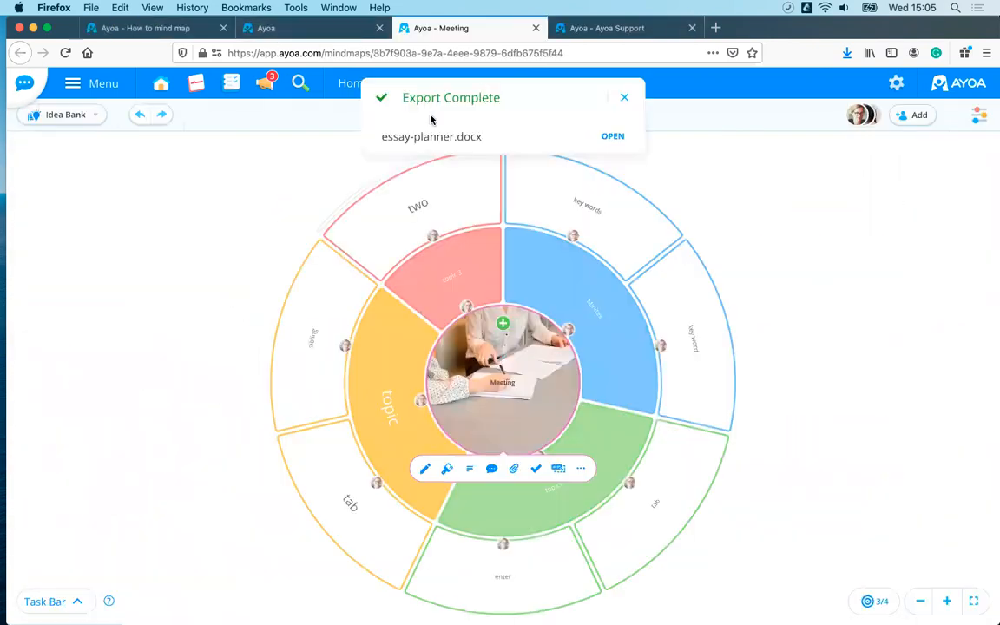
click(625, 98)
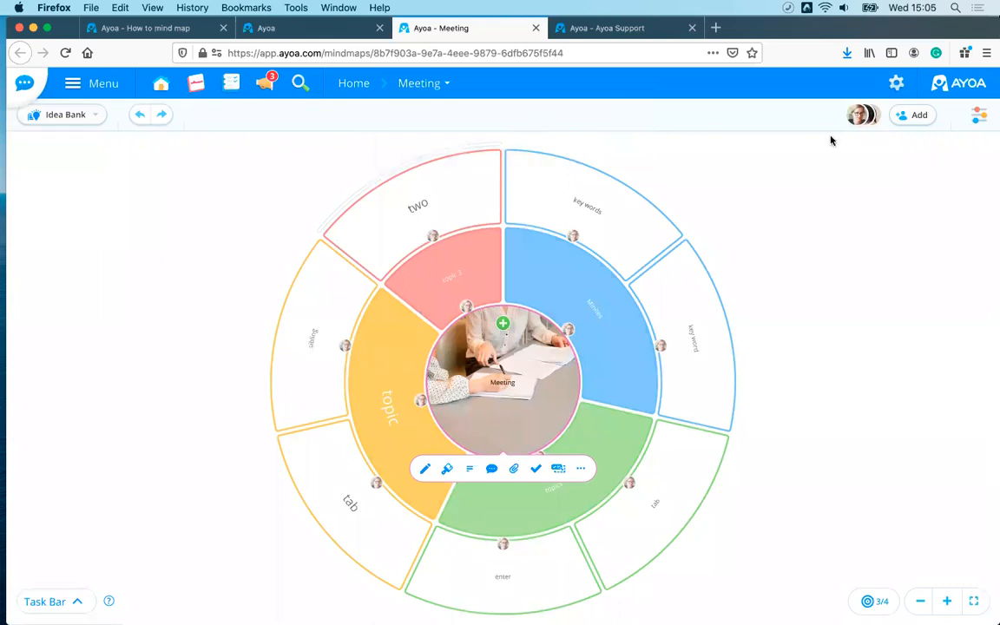
click(979, 122)
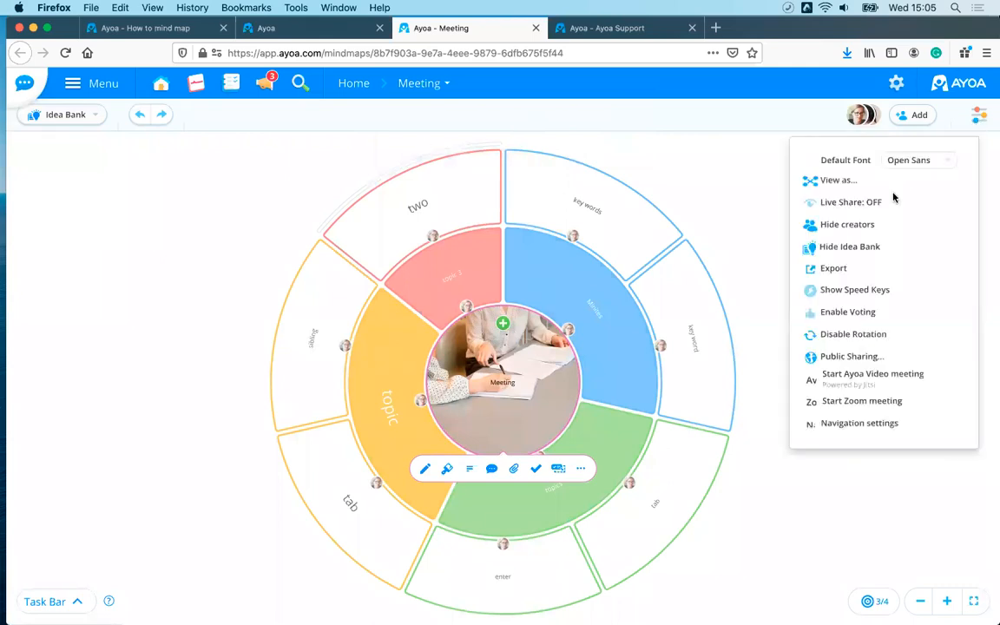
click(845, 181)
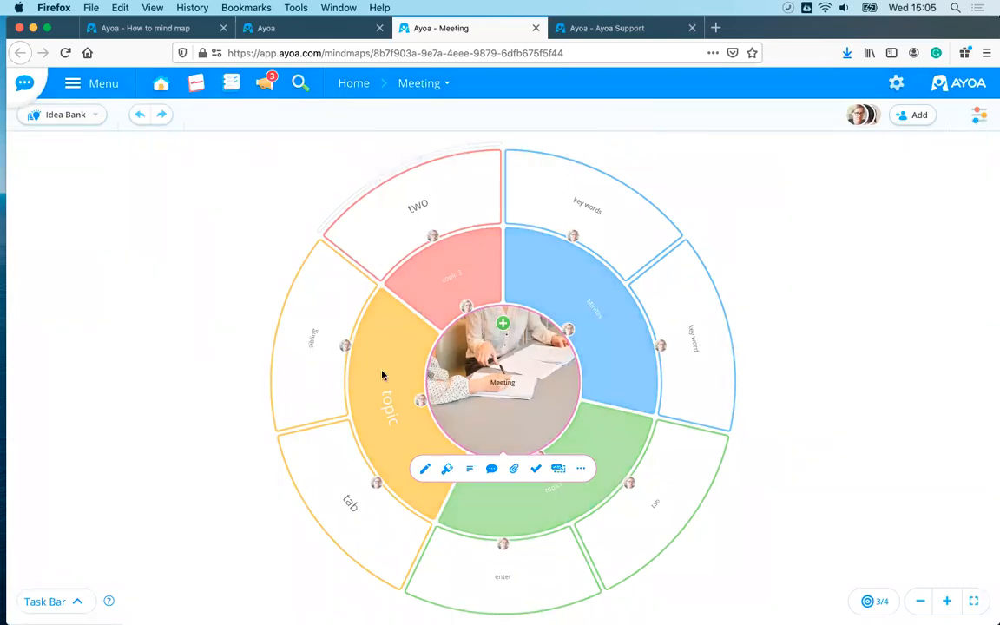
click(404, 355)
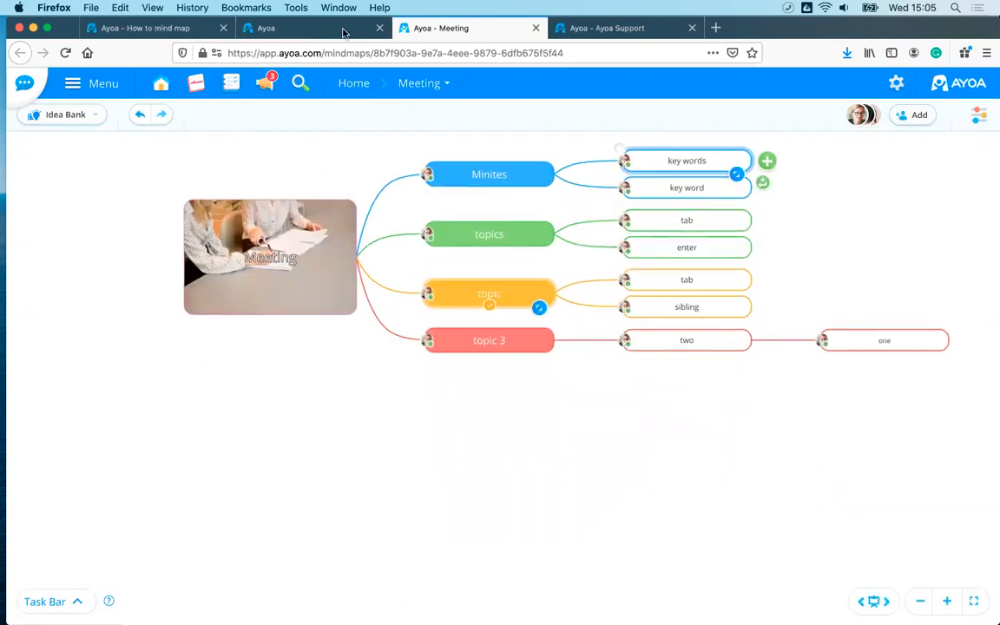
Open the Event Plan mind map from the recently opened boards on the home page.
click(349, 87)
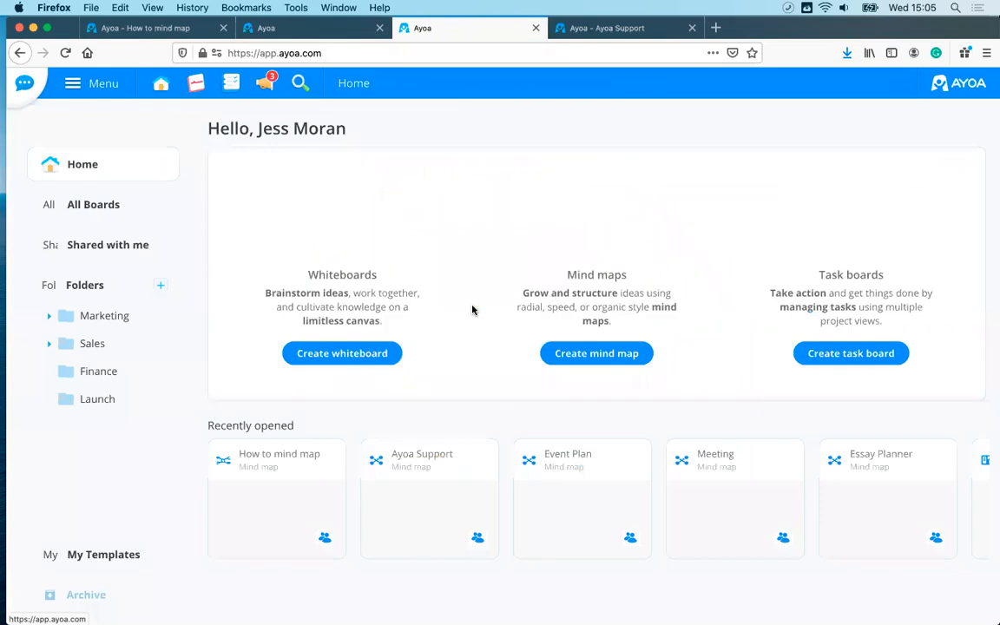
click(577, 451)
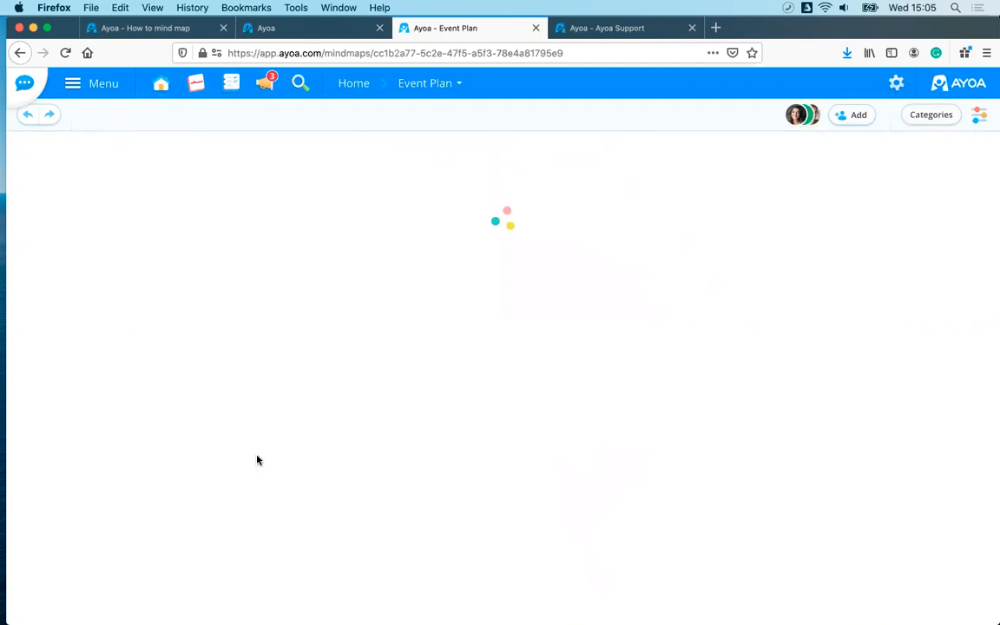
drag(475, 499, 681, 477)
Group the Design, Breakfast and Flowers branches of the Event Plan map into a new category.
mouse_move(402, 460)
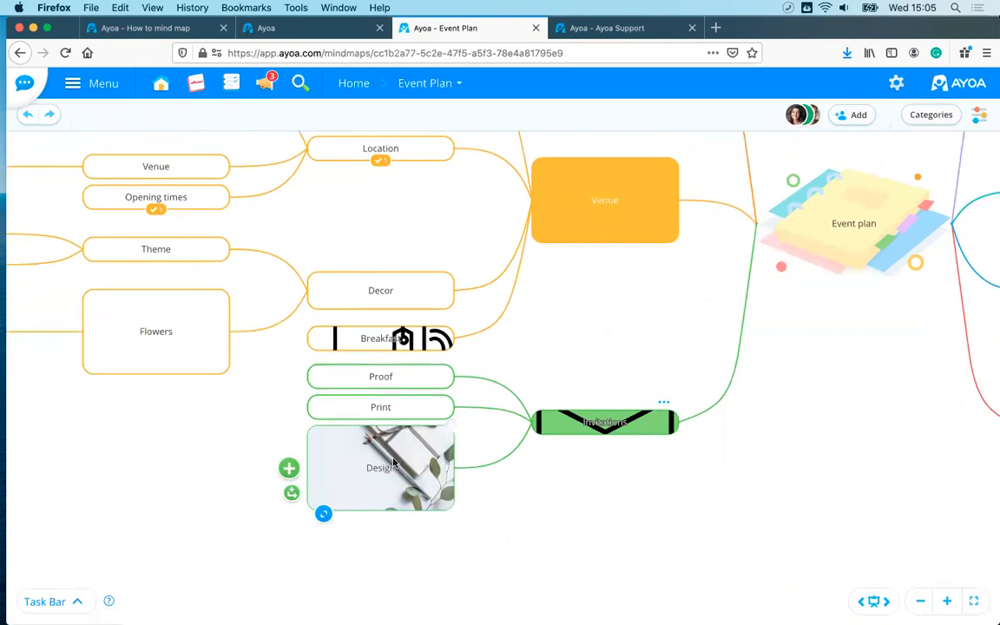
click(353, 376)
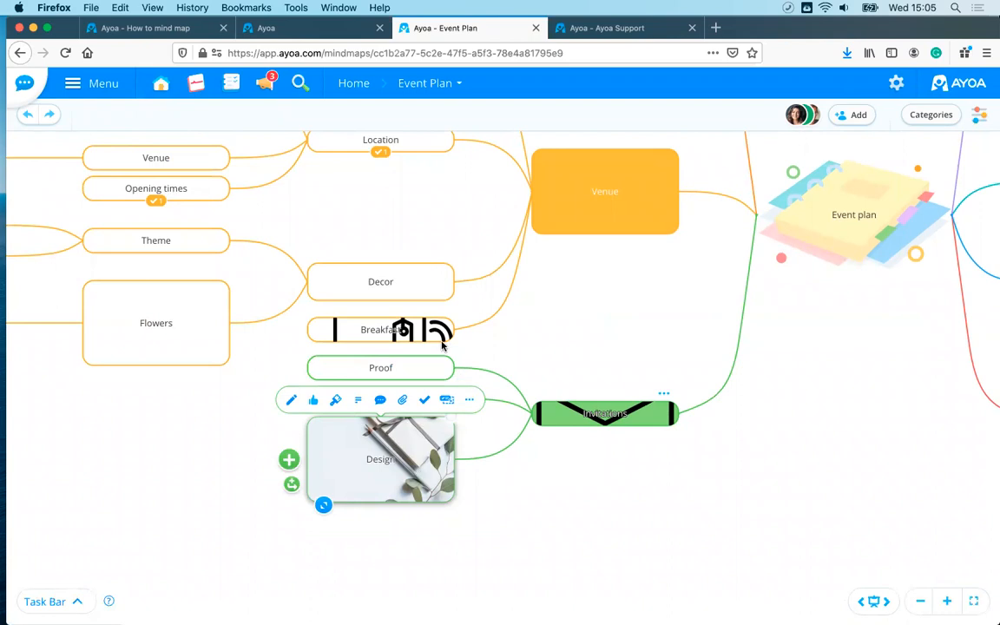
mouse_move(445, 363)
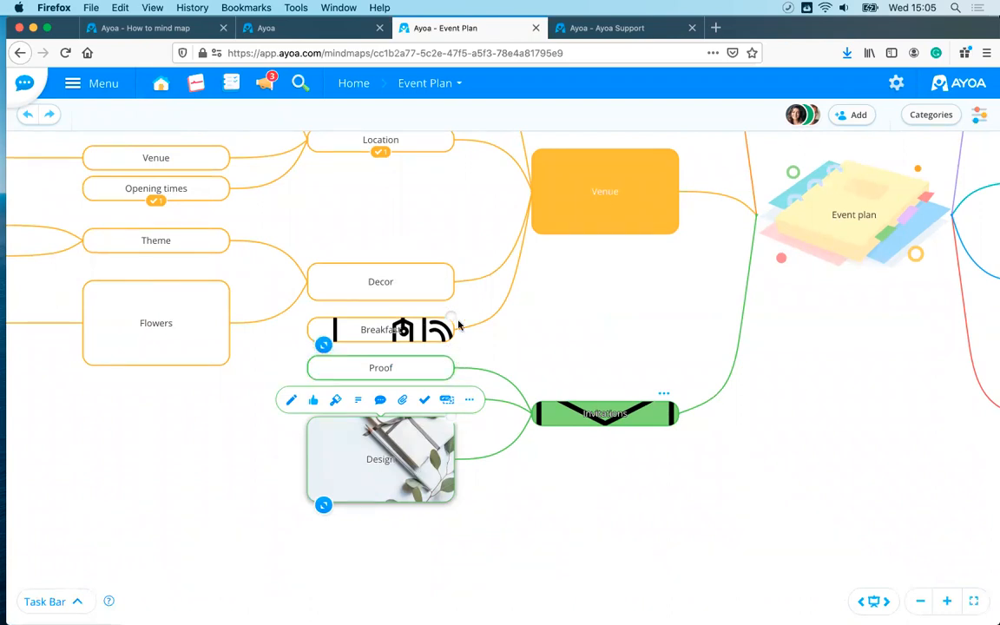
scroll(456, 328, up, 3)
scroll(456, 328, up, 1)
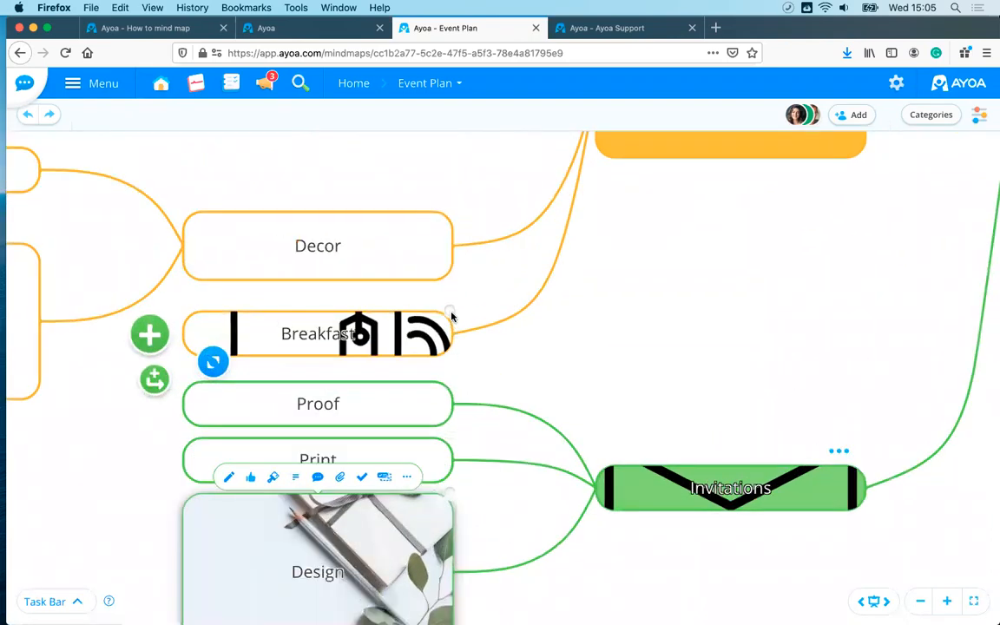
click(449, 311)
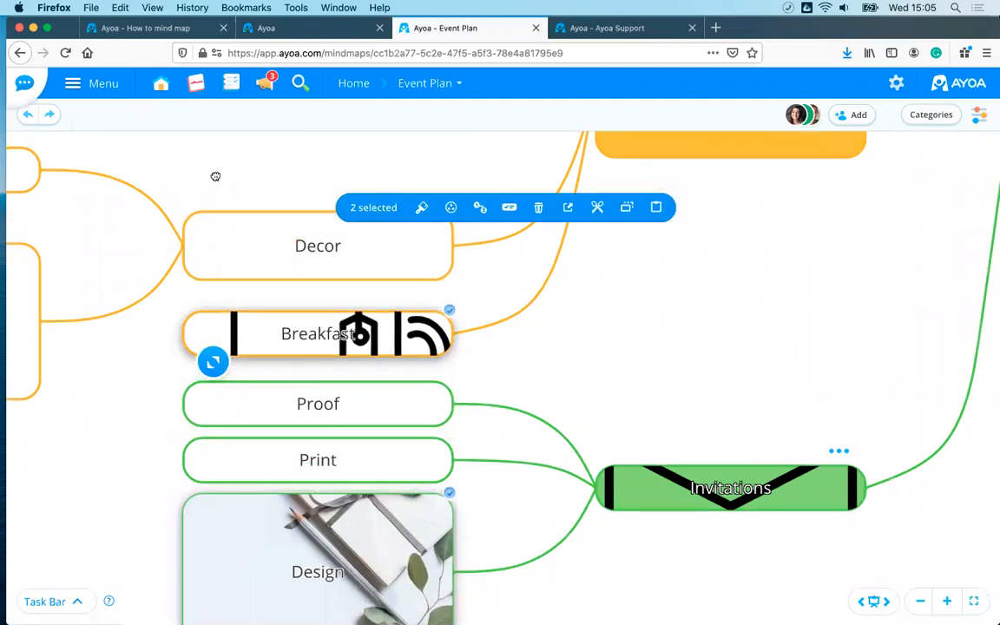
scroll(215, 217, left, 4)
click(206, 251)
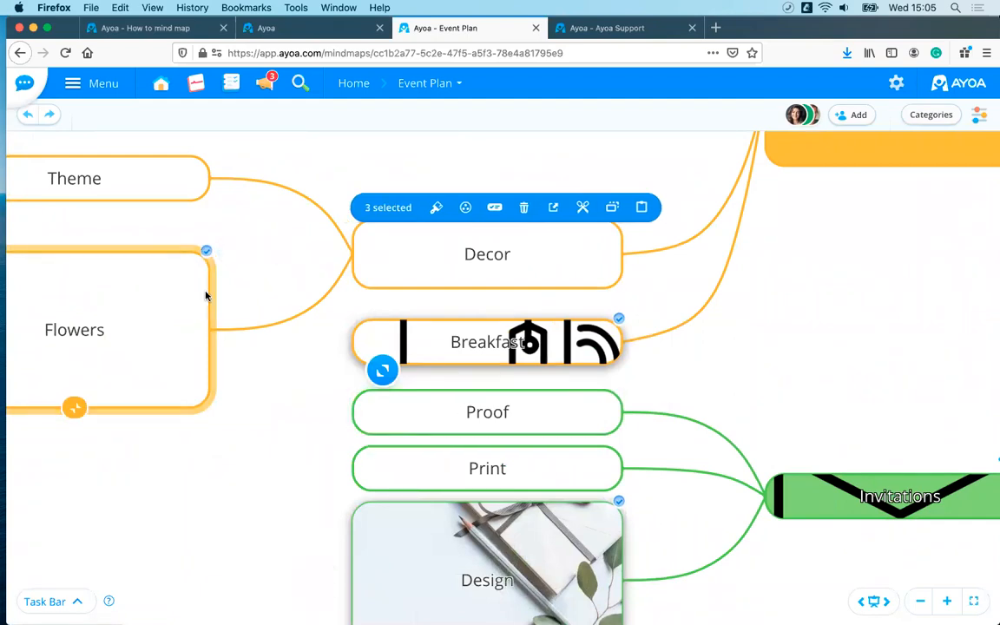
click(465, 209)
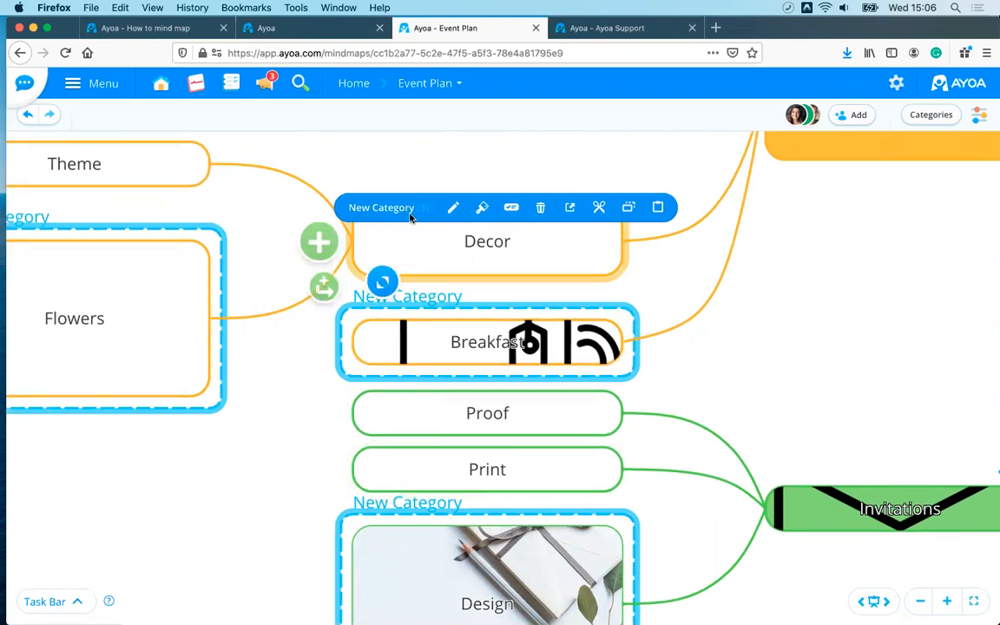
Rename the new category as Marketing.
click(452, 210)
click(536, 279)
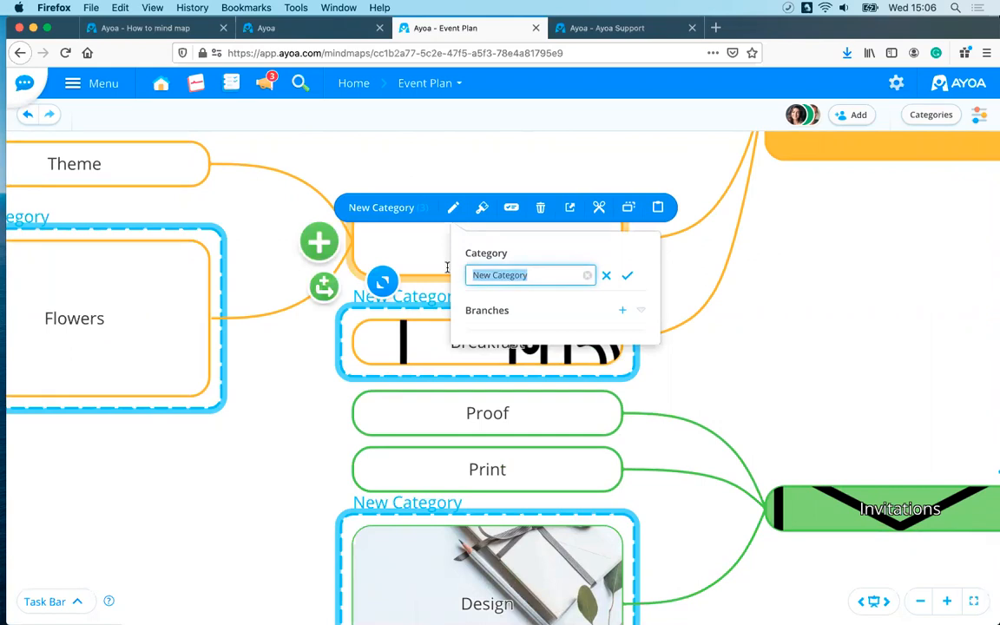
key(BackSpace)
text(Mar)
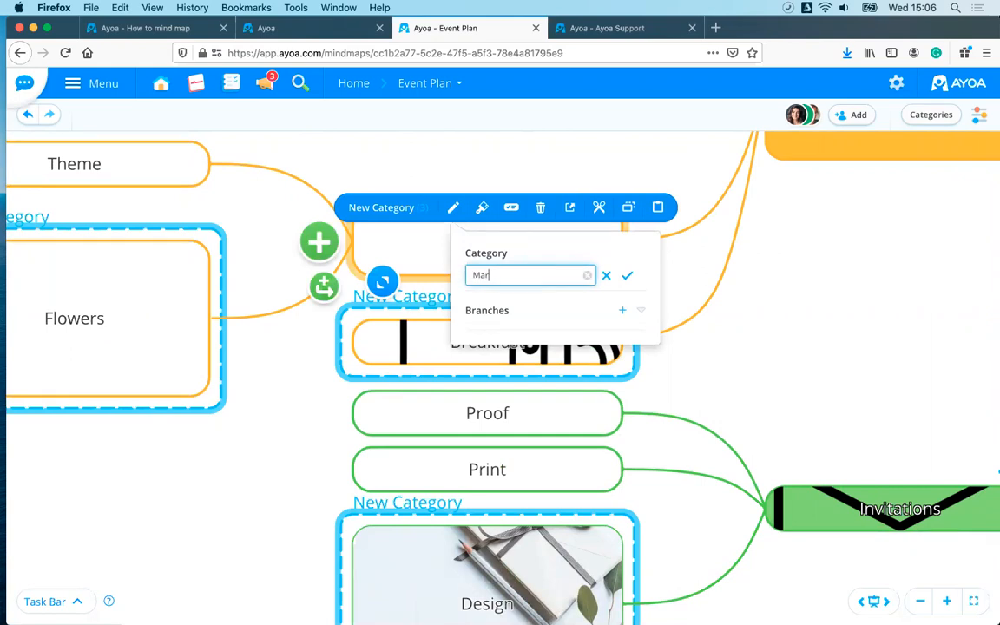
text(keting)
click(630, 278)
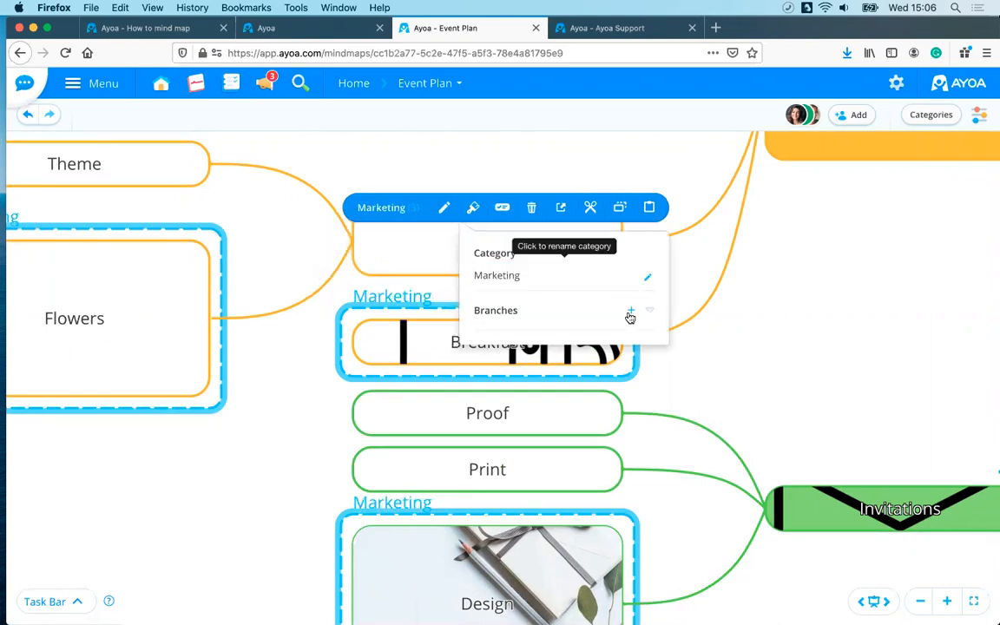
Add one more branch from the map's branch list to the Marketing category.
click(630, 312)
scroll(585, 375, down, 5)
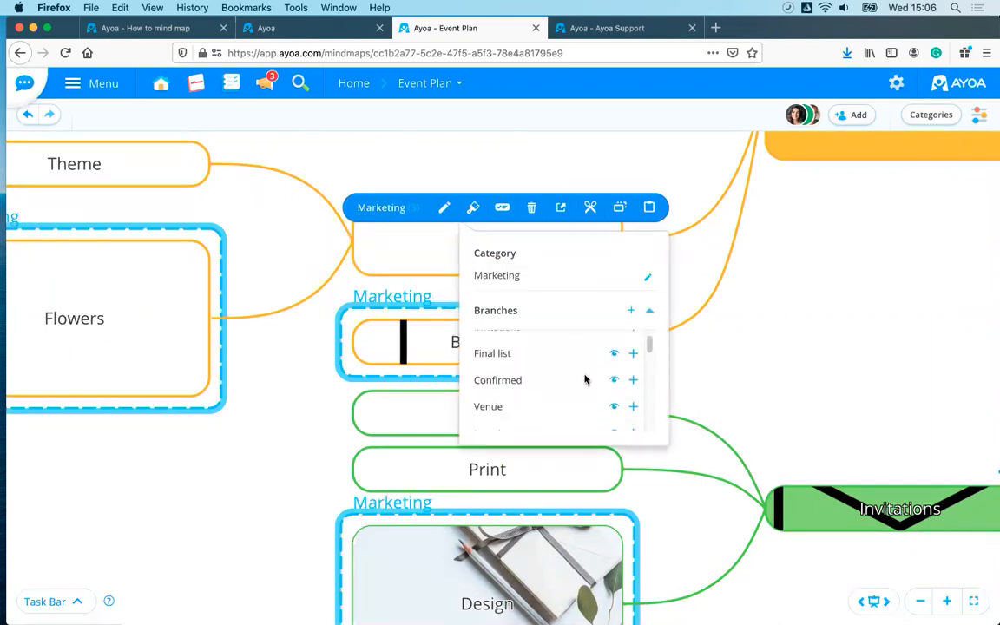
click(633, 377)
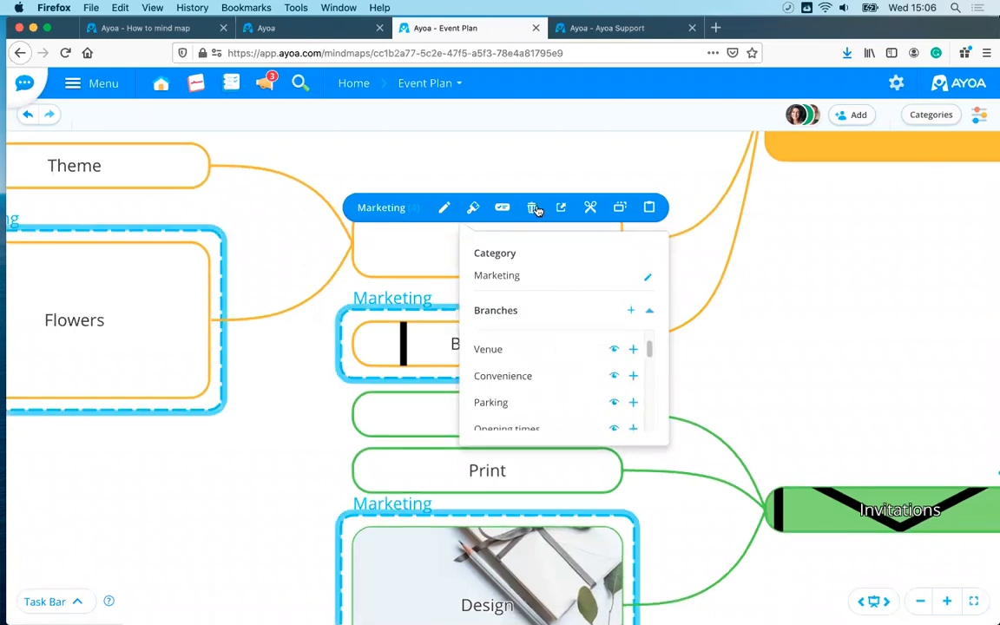
Style the Marketing category with a solid outline and a filled pink colour.
click(474, 210)
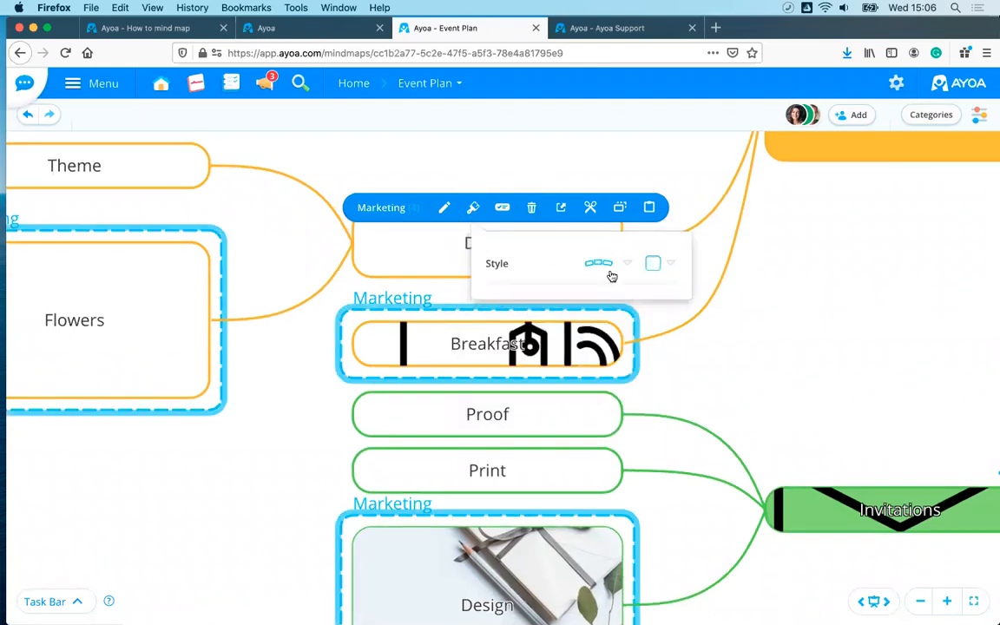
click(628, 263)
click(640, 311)
click(670, 263)
click(538, 369)
click(569, 397)
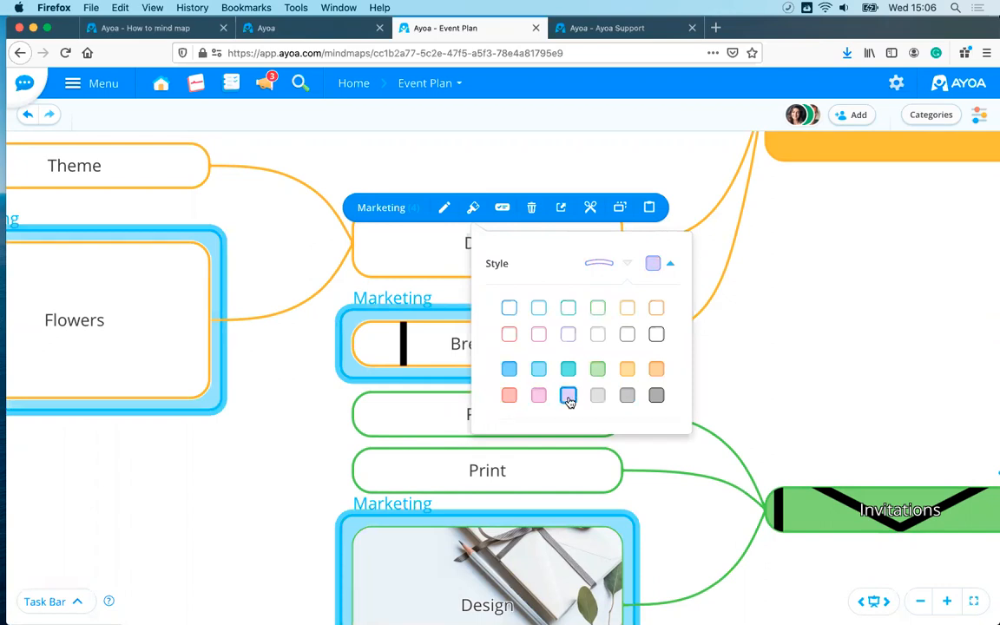
click(538, 396)
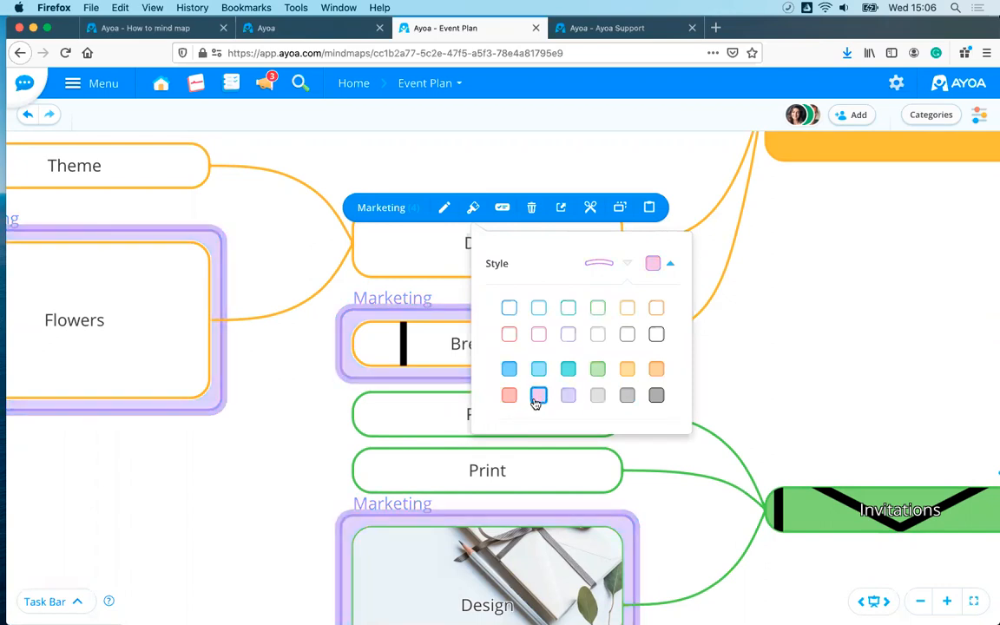
click(701, 370)
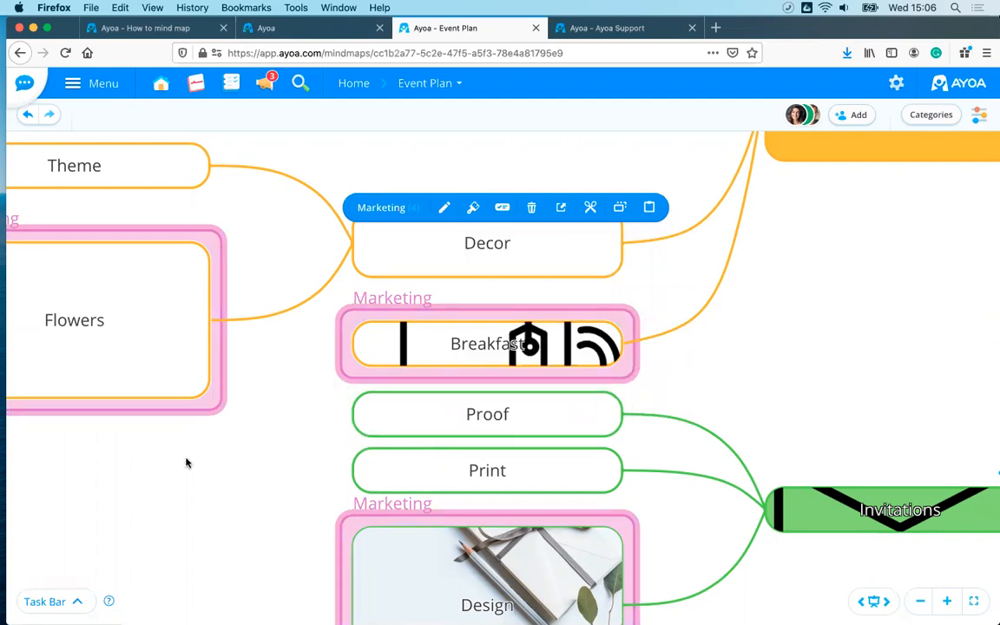
drag(259, 402, 384, 417)
scroll(384, 417, left, 10)
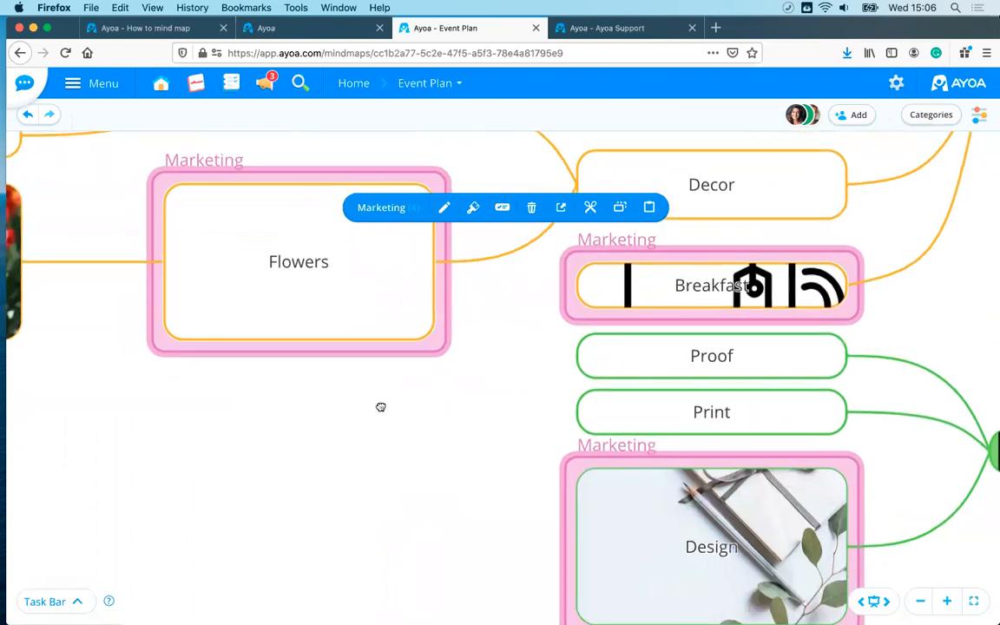
Open the notes of the Decor branch on the Event Plan map and close them without entering text.
scroll(225, 400, right, 12)
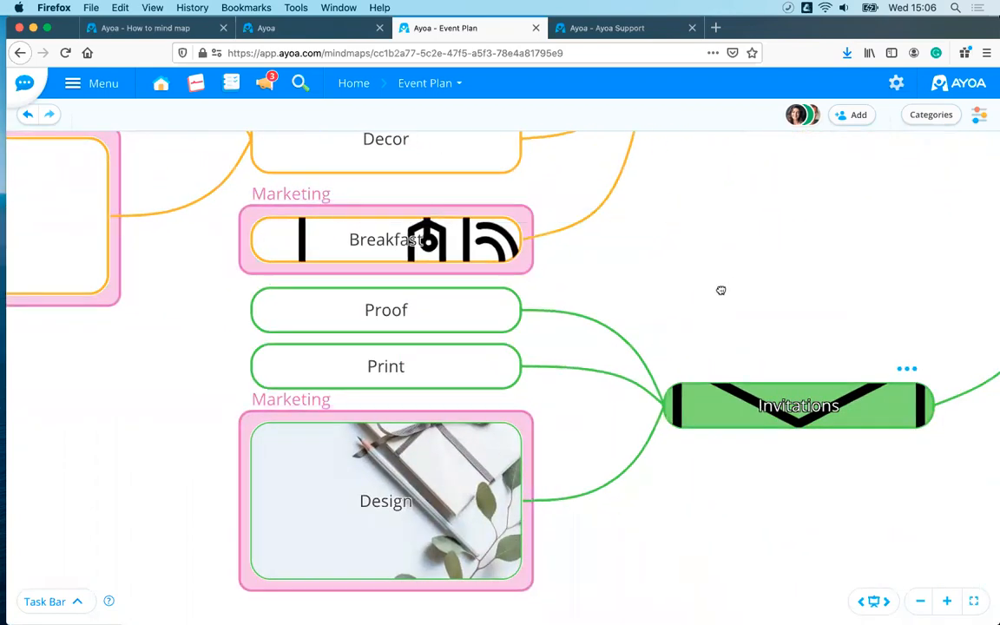
scroll(719, 290, right, 2)
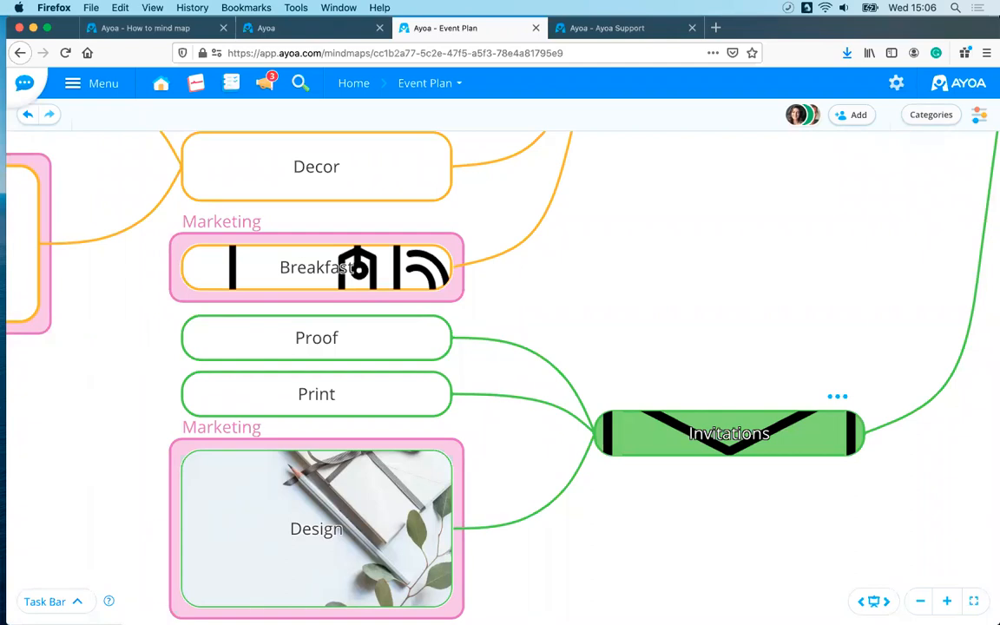
scroll(315, 250, up, 2)
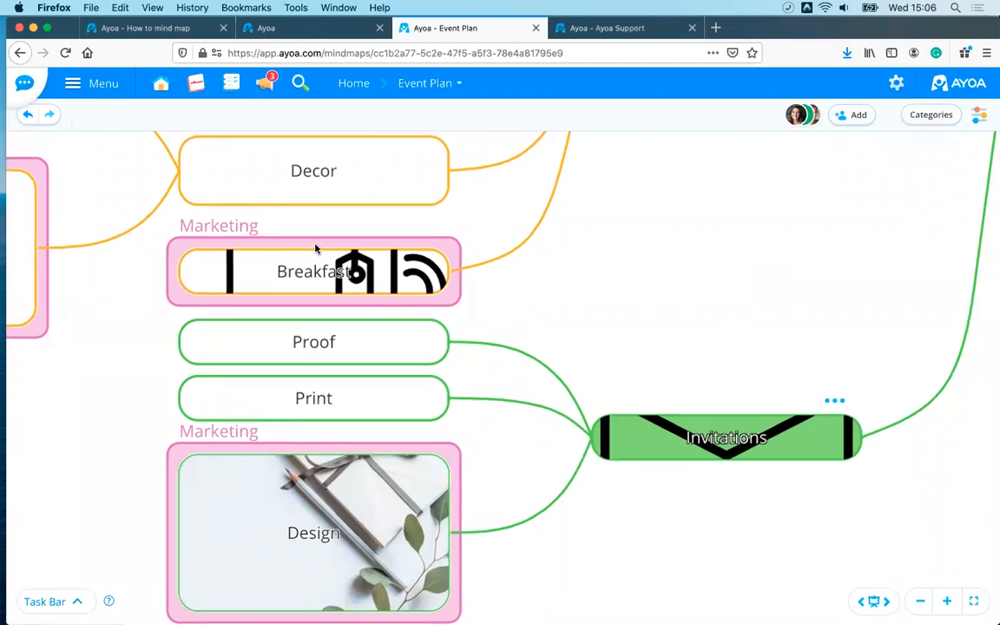
click(317, 246)
scroll(375, 238, left, 3)
scroll(375, 239, up, 2)
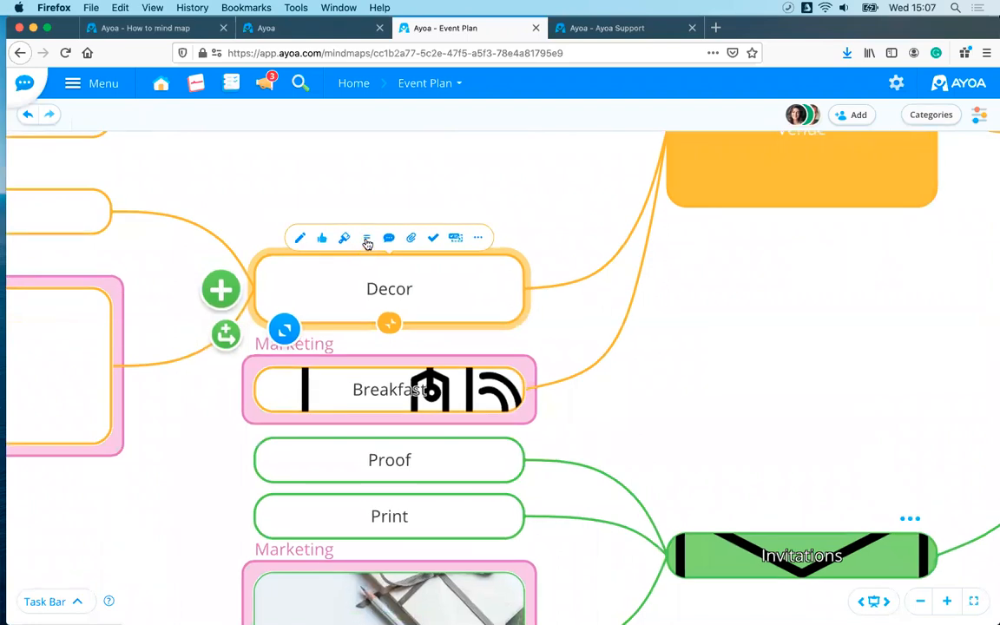
click(367, 240)
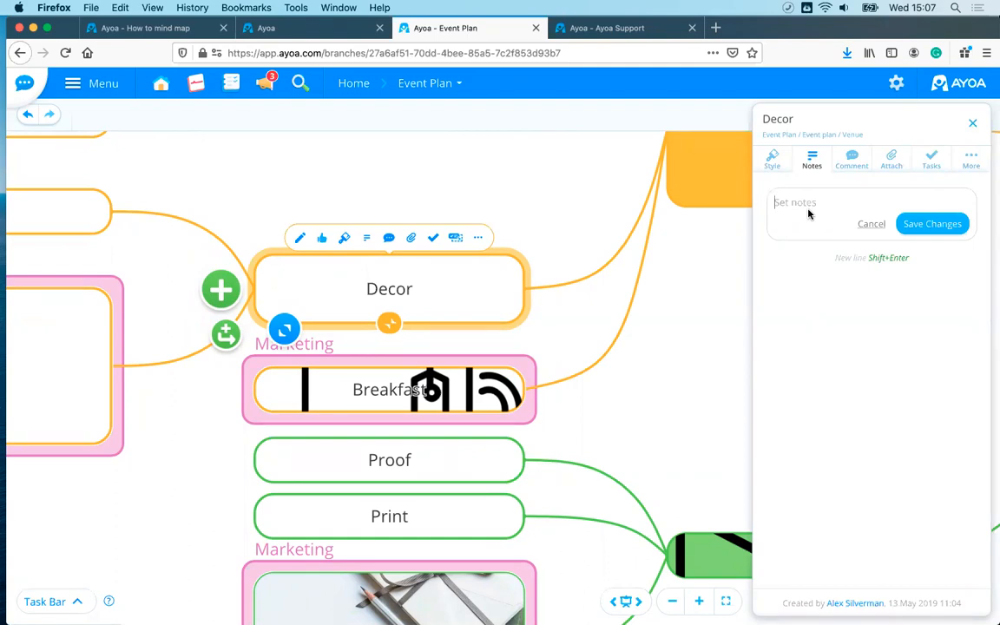
click(701, 305)
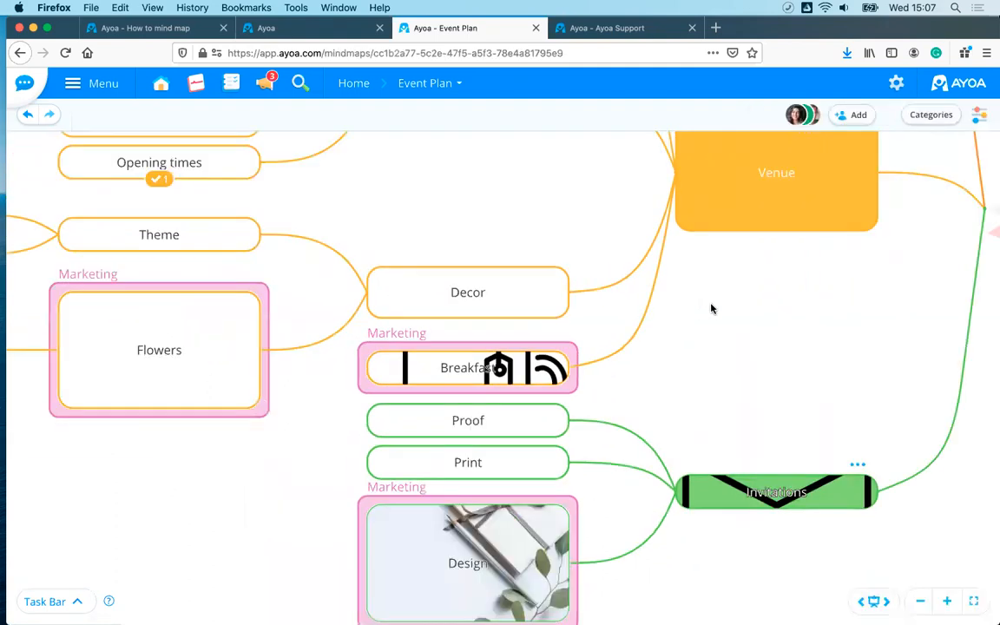
View the notes of the central Event plan topic and the mind map's edit settings, closing both without changes.
scroll(711, 309, down, 2)
drag(769, 317, 400, 314)
drag(769, 345, 639, 404)
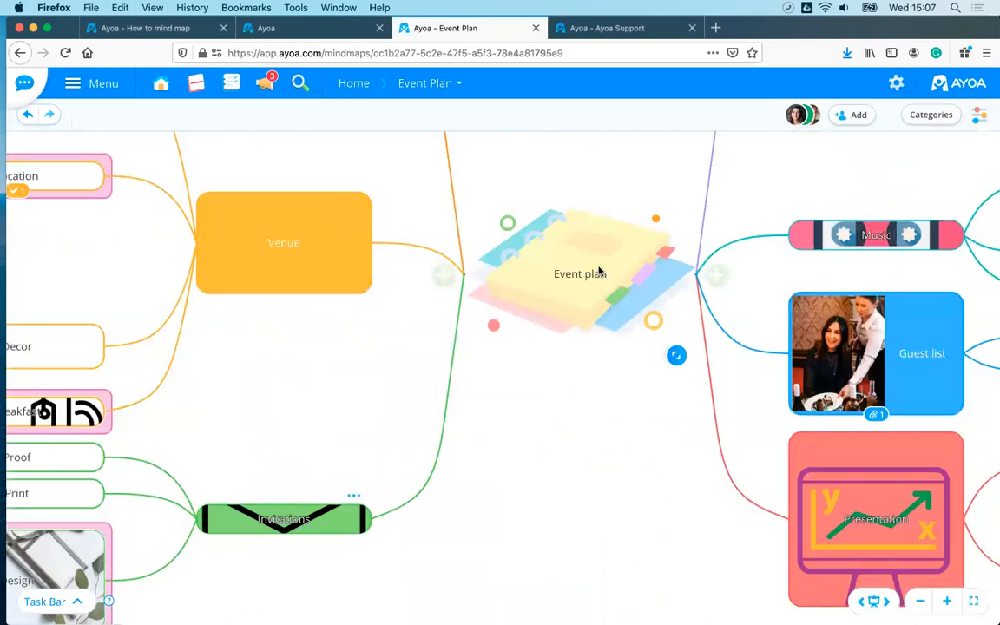
click(598, 271)
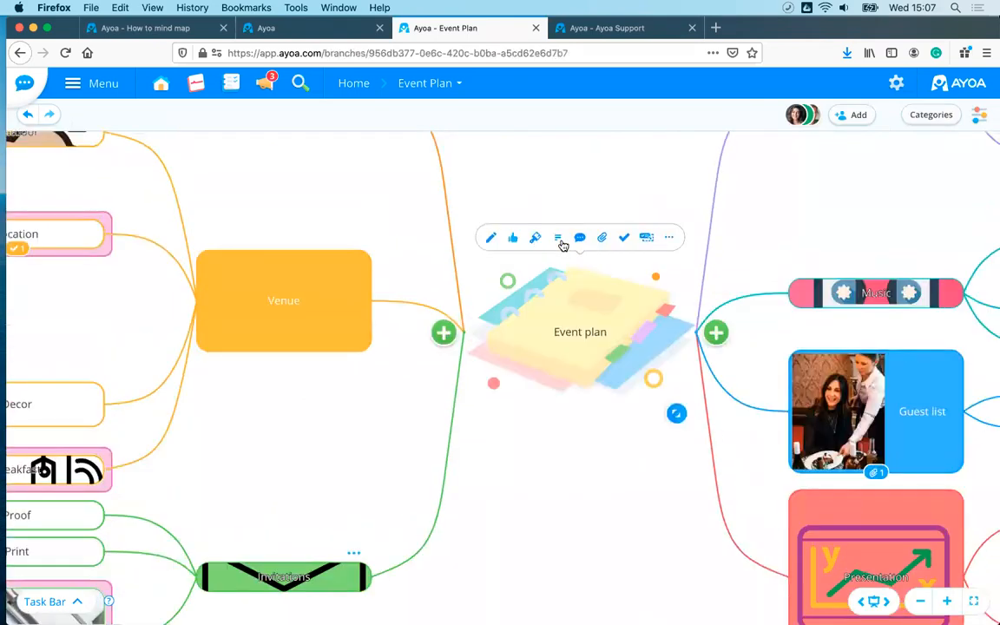
click(559, 239)
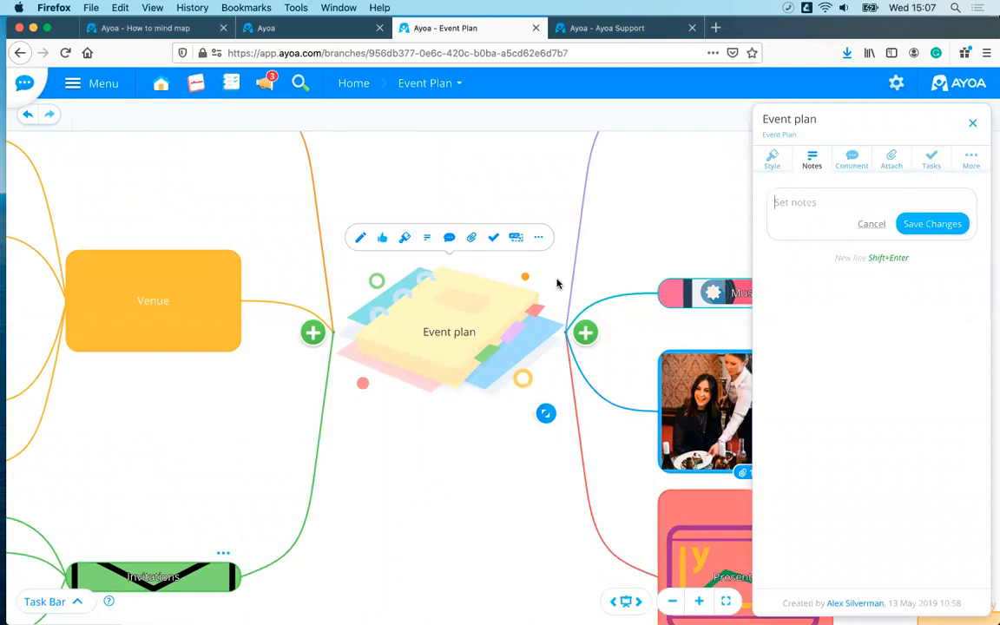
click(973, 124)
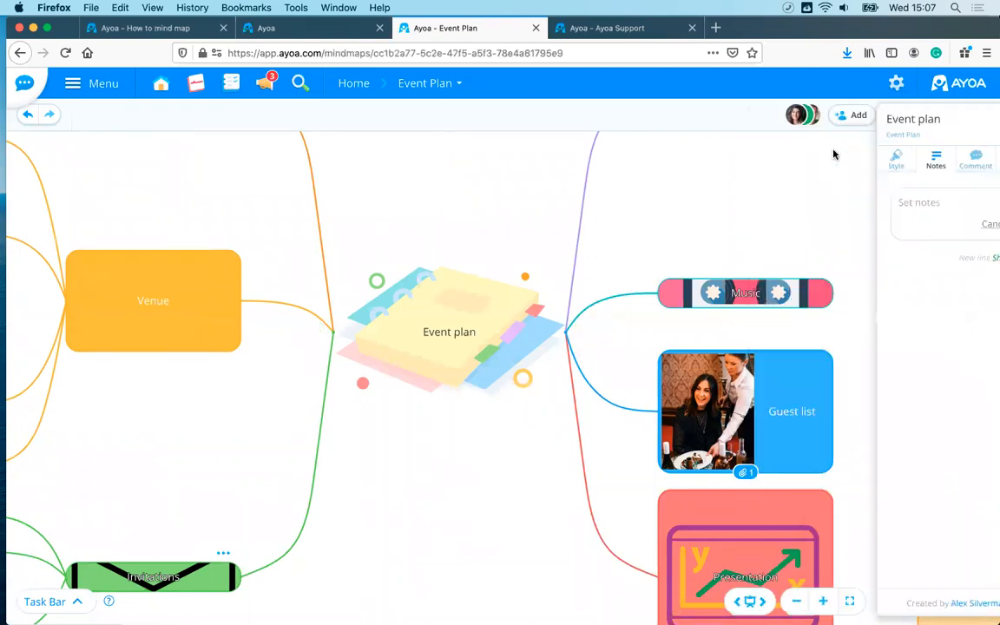
click(898, 83)
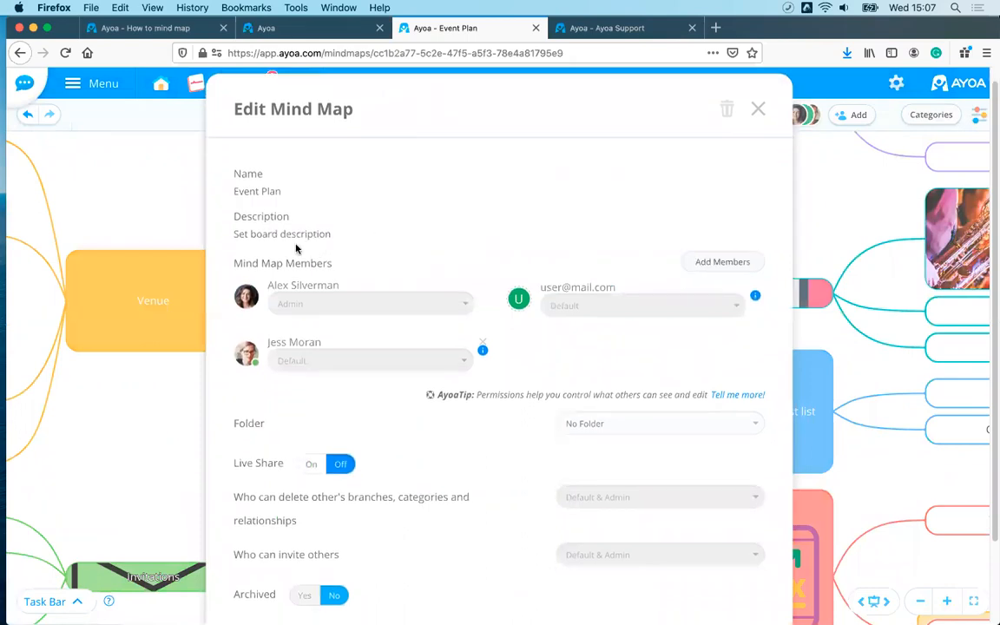
click(758, 108)
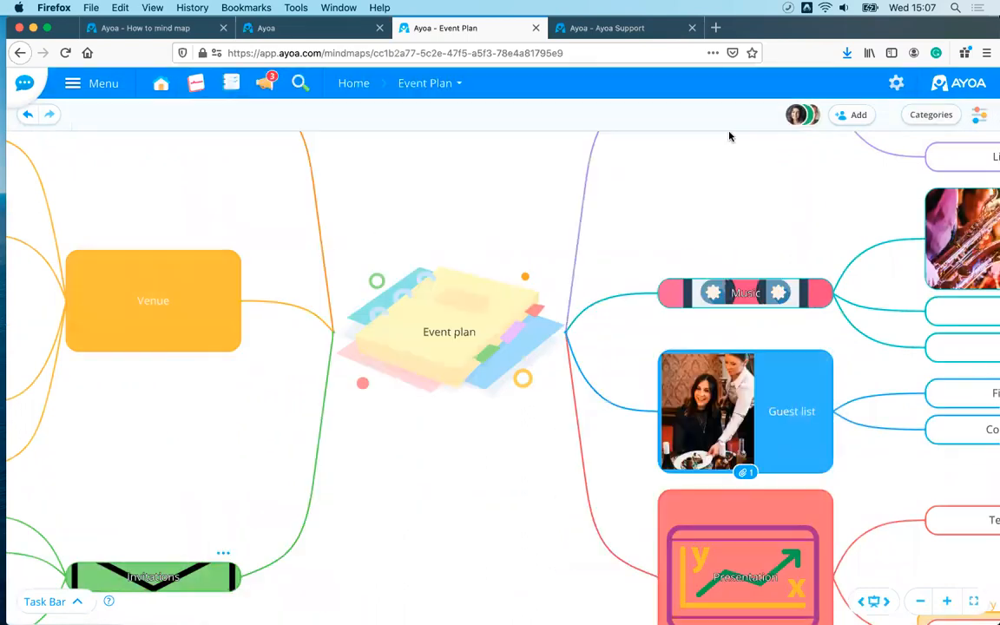
Bring up the export format choices for the Event Plan mind map.
drag(623, 172, 615, 228)
scroll(500, 199, down, 2)
drag(681, 233, 747, 237)
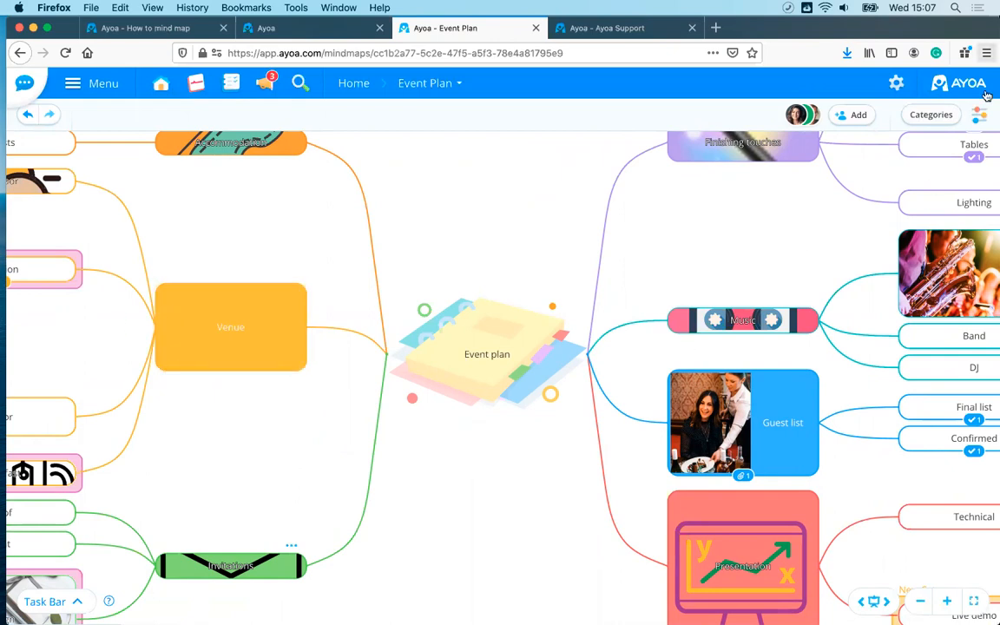
click(980, 118)
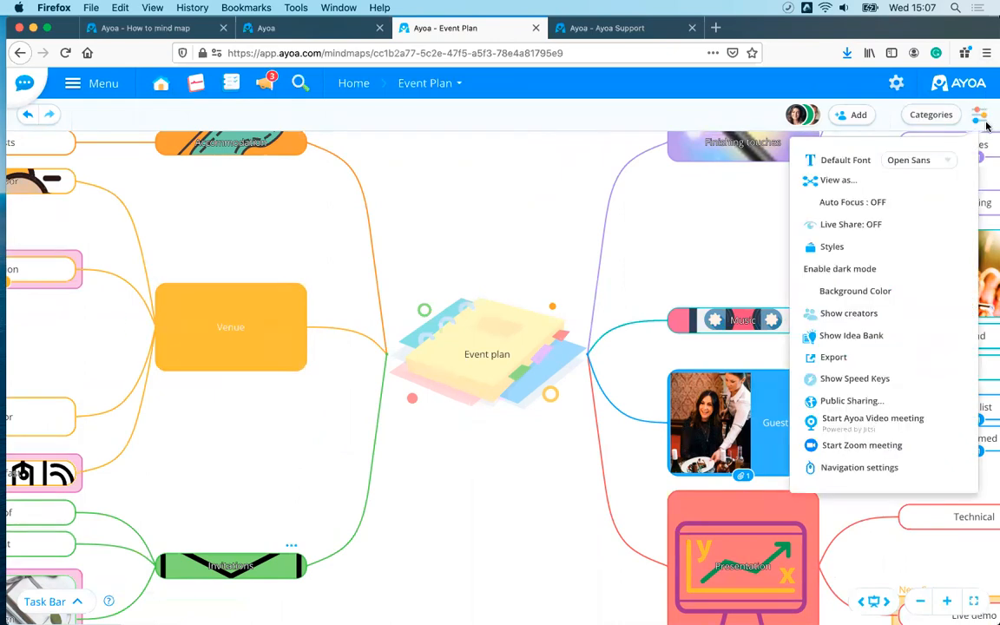
click(832, 358)
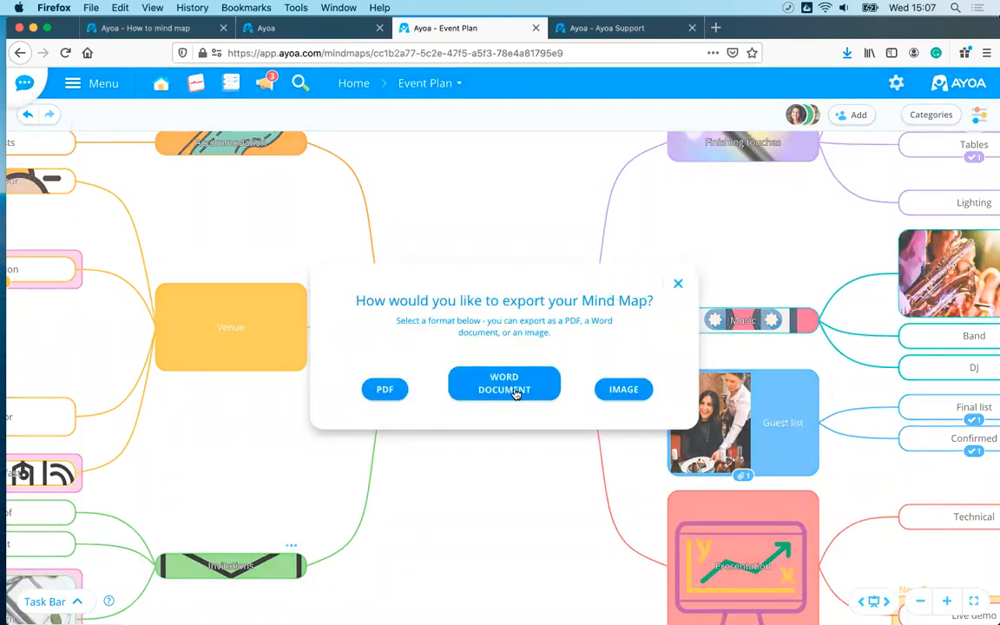
Switch to Word to look through the essay-planner-3 document, and return to the Event Plan map with the export dialog closed.
mouse_move(582, 608)
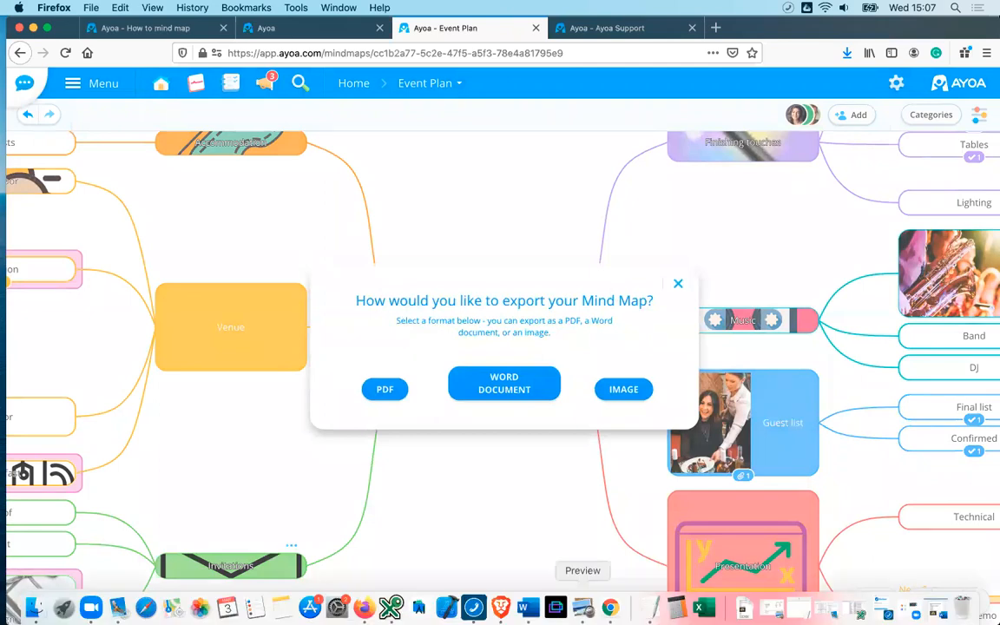
click(525, 601)
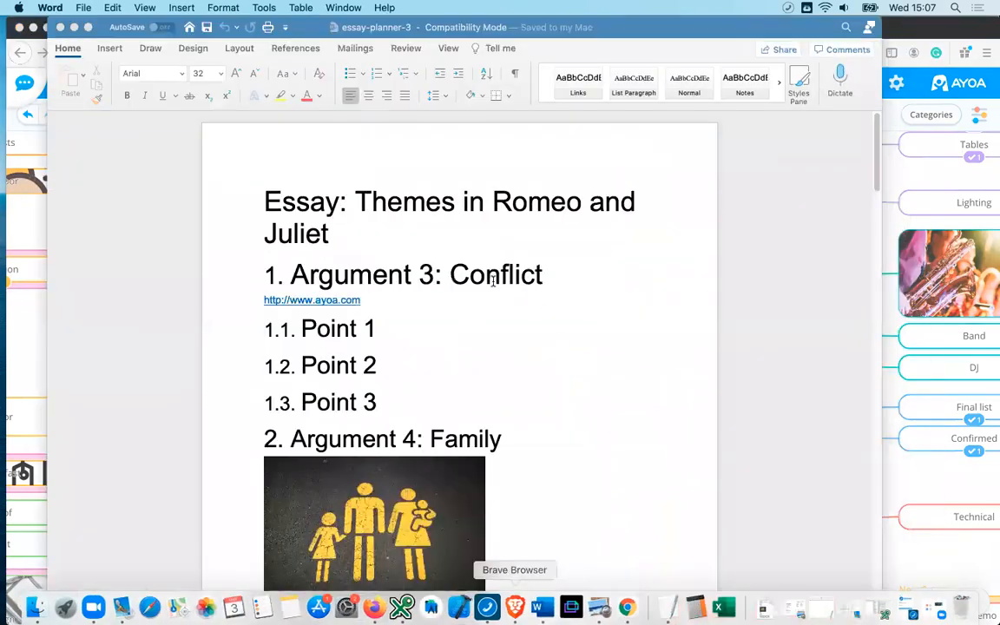
scroll(489, 313, down, 5)
scroll(490, 312, down, 5)
scroll(490, 315, up, 8)
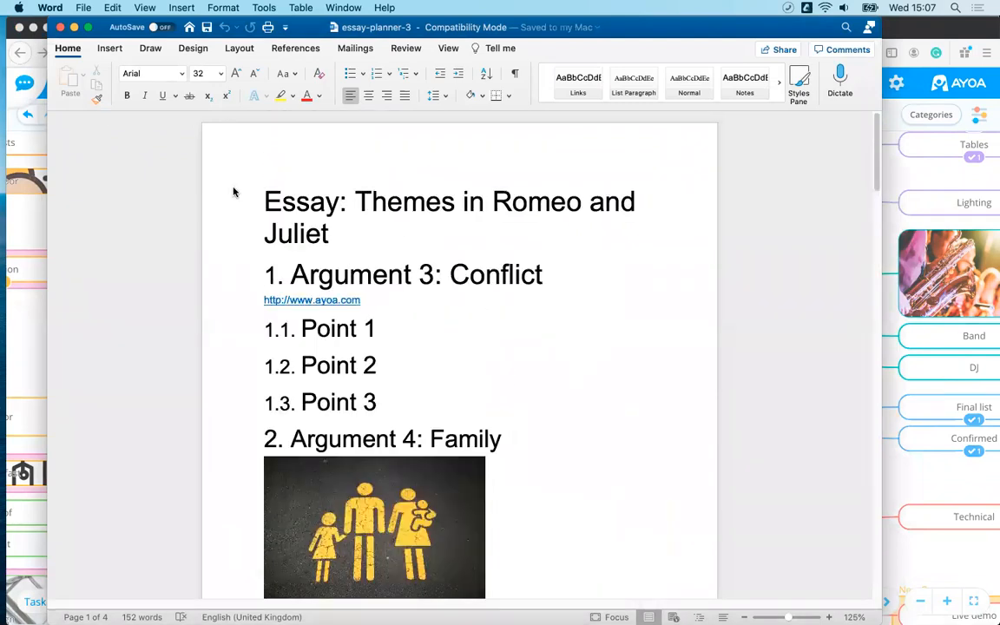
click(73, 27)
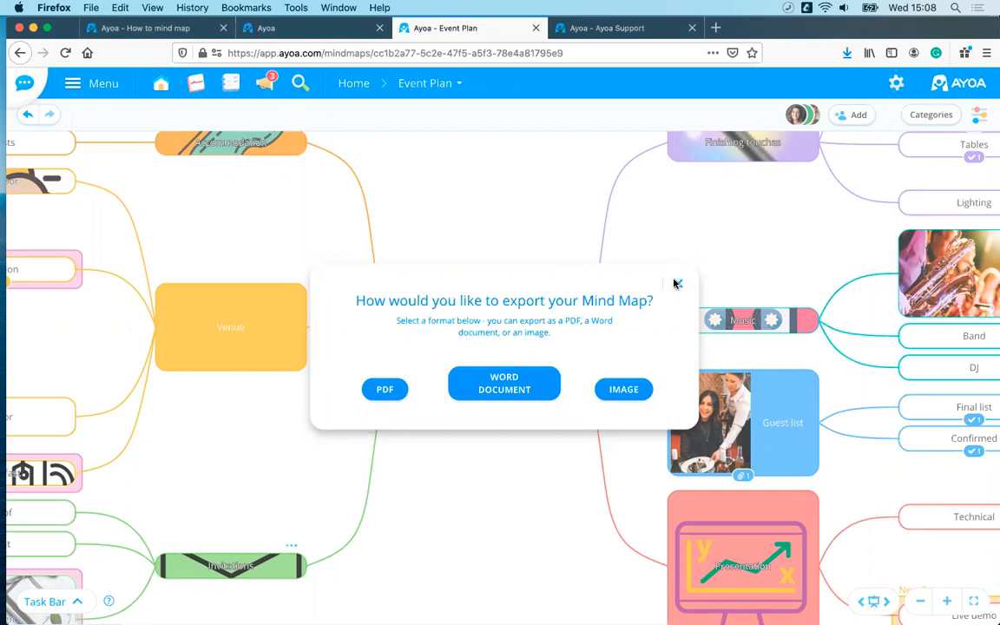
click(483, 232)
scroll(489, 460, down, 5)
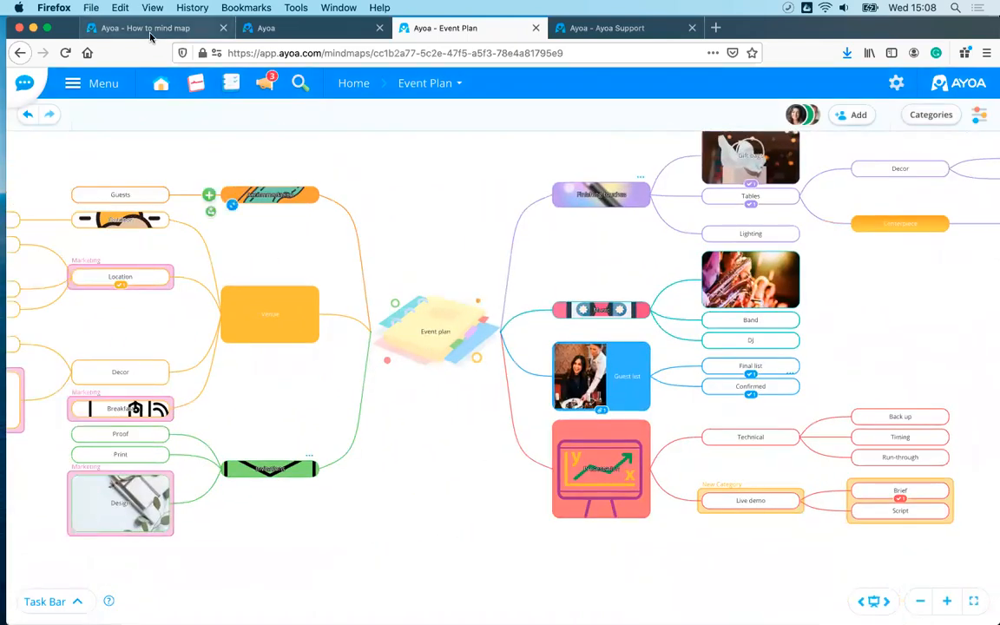
From the Ayoa home page, create a blank speed map named "changing default text".
click(150, 31)
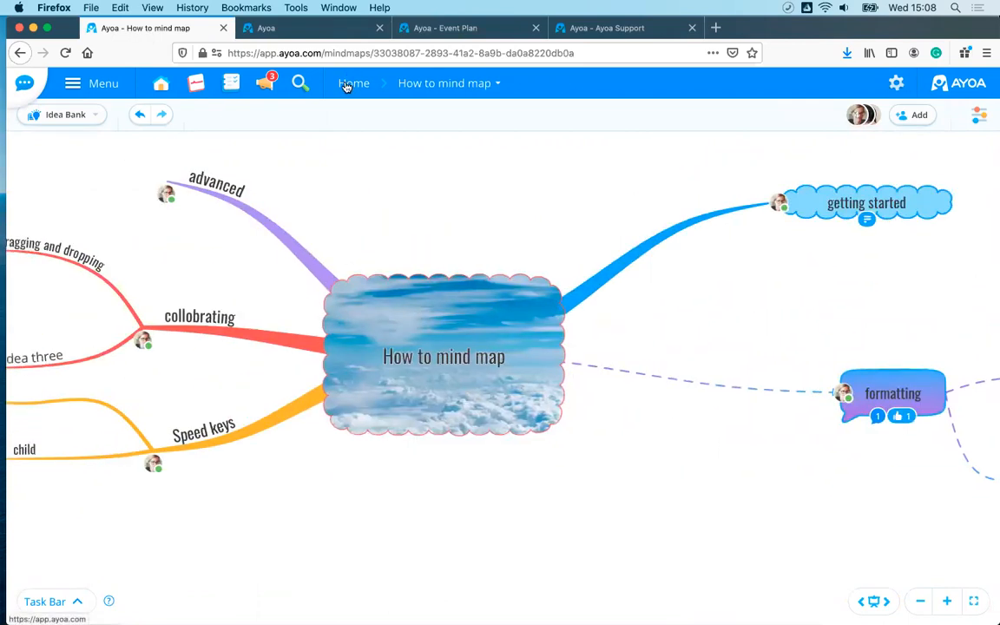
click(347, 83)
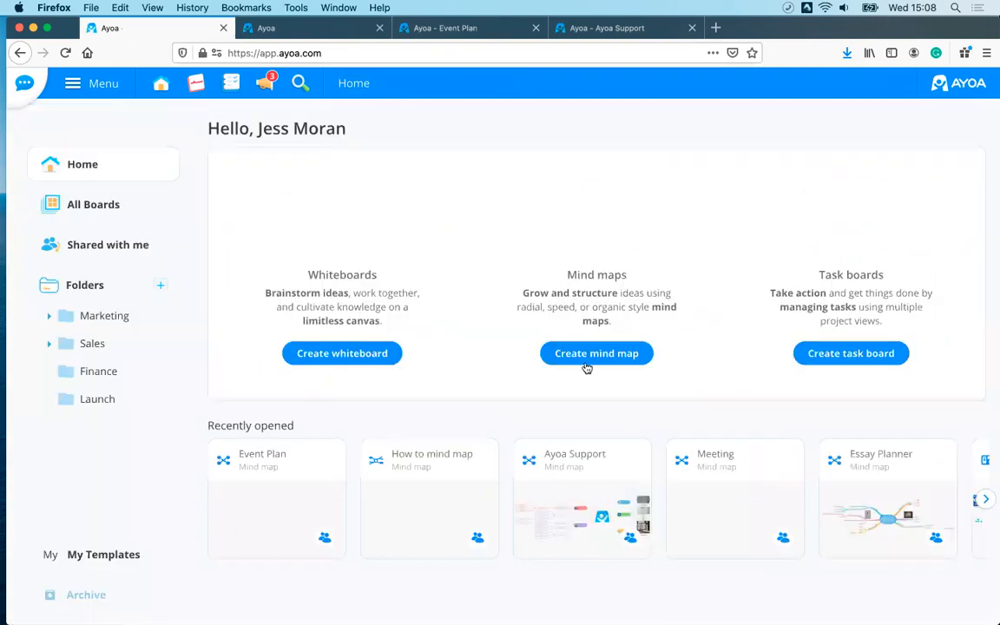
click(586, 365)
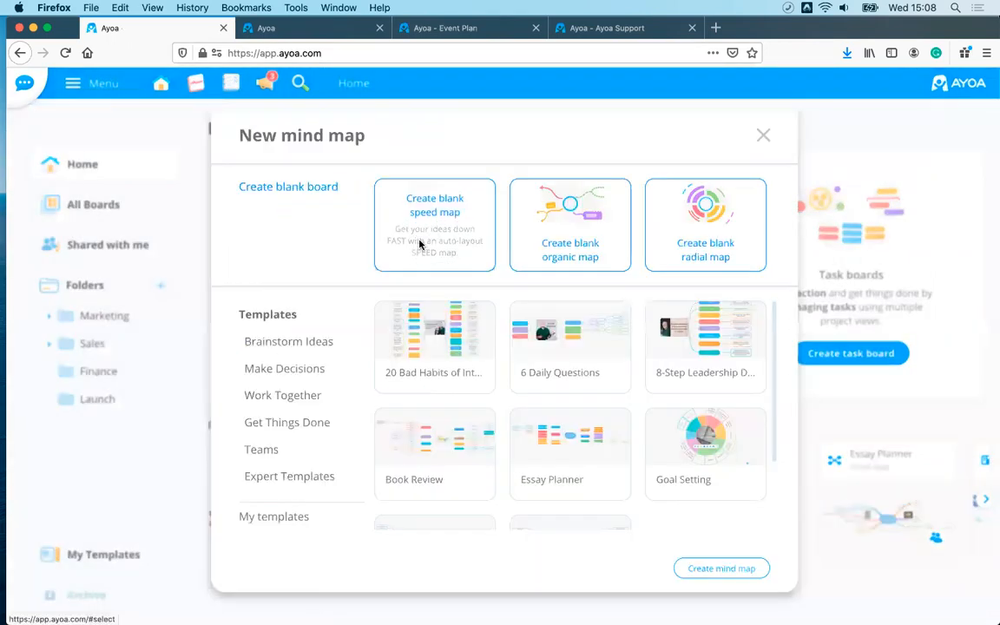
click(380, 221)
text(changing default text)
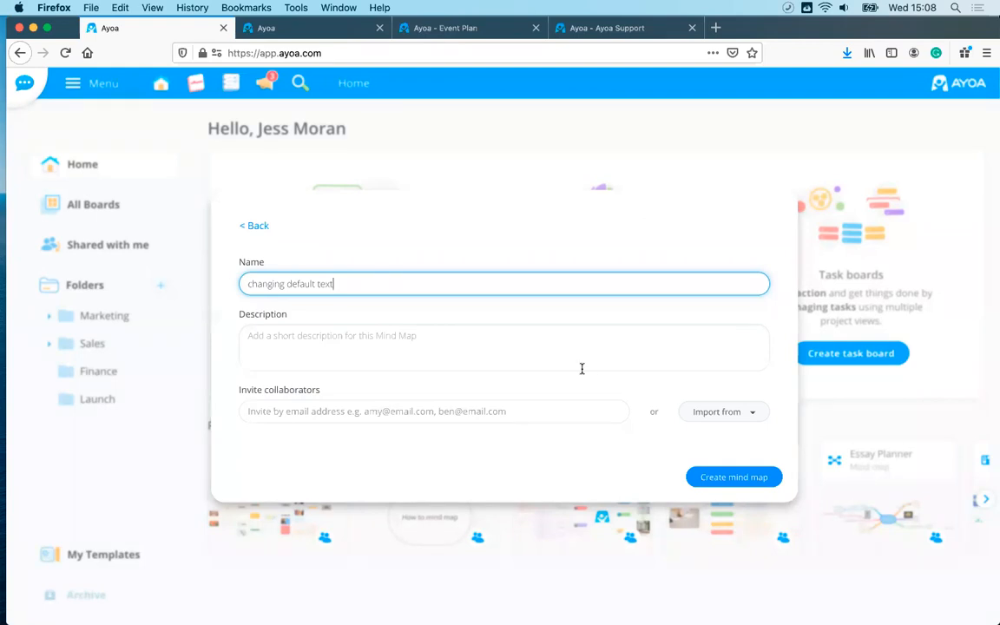
click(736, 478)
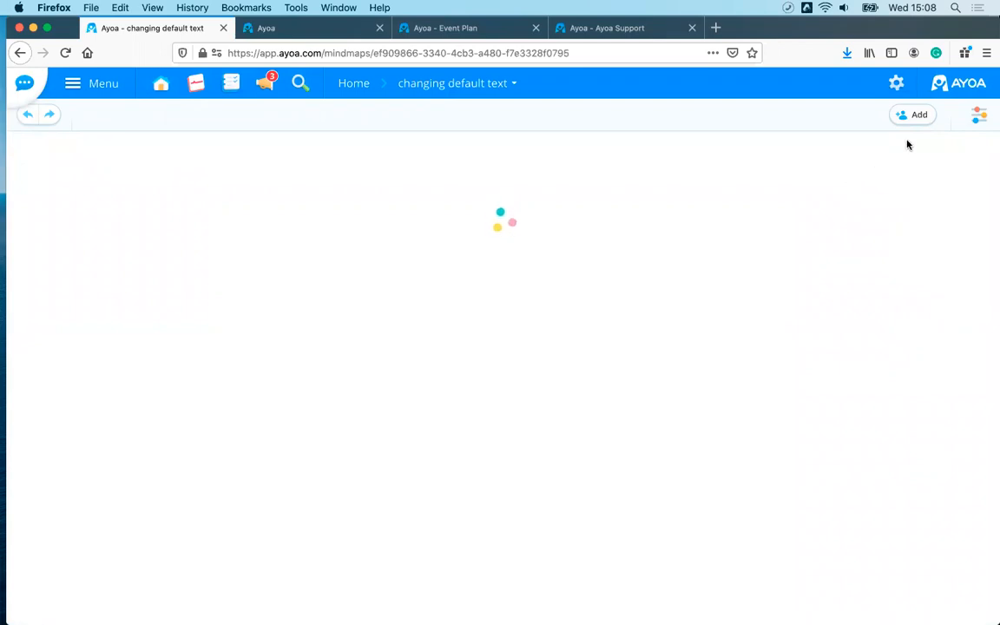
Set the new mind map's default font to Oswald.
click(978, 116)
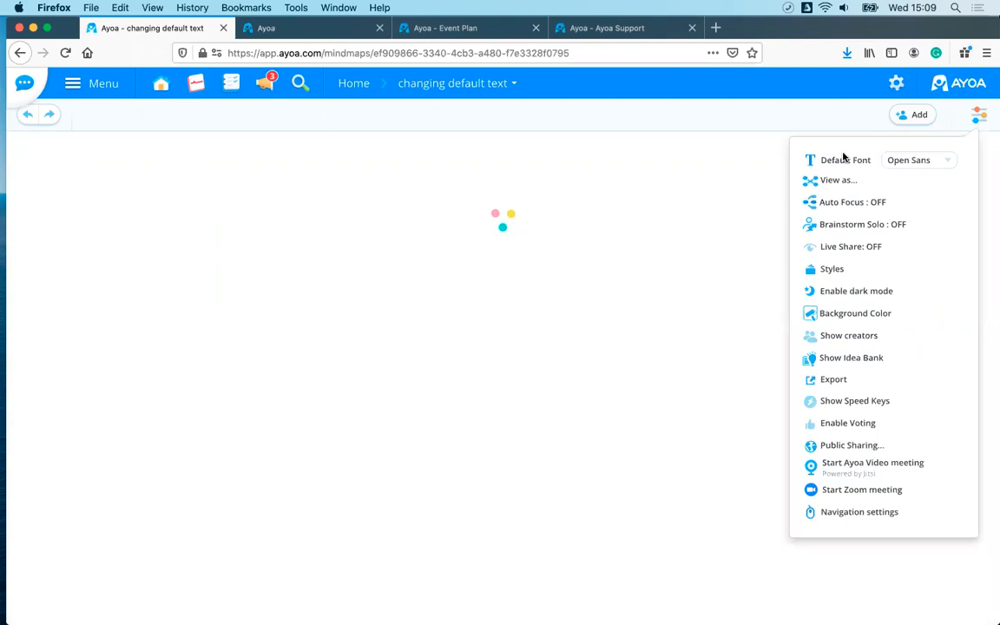
click(907, 161)
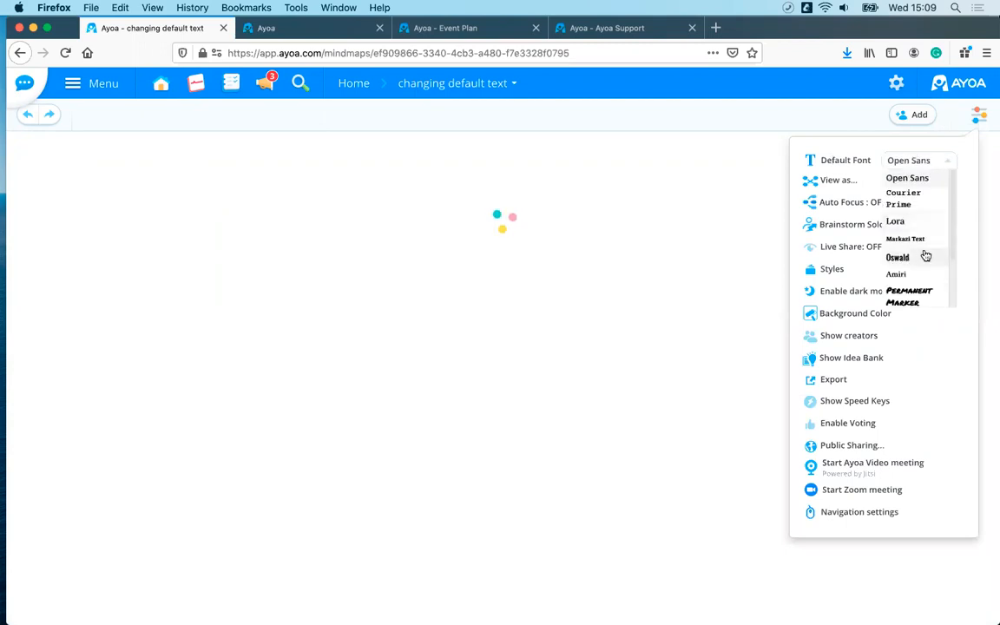
click(897, 258)
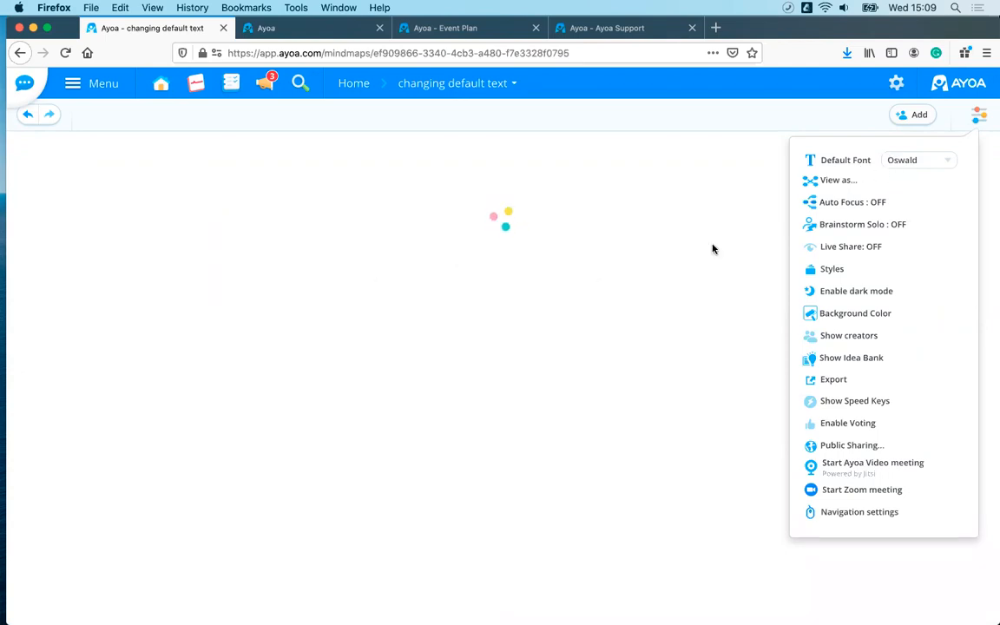
click(755, 252)
Examine the app-wide font choices in the general settings and close them without picking a font.
click(104, 84)
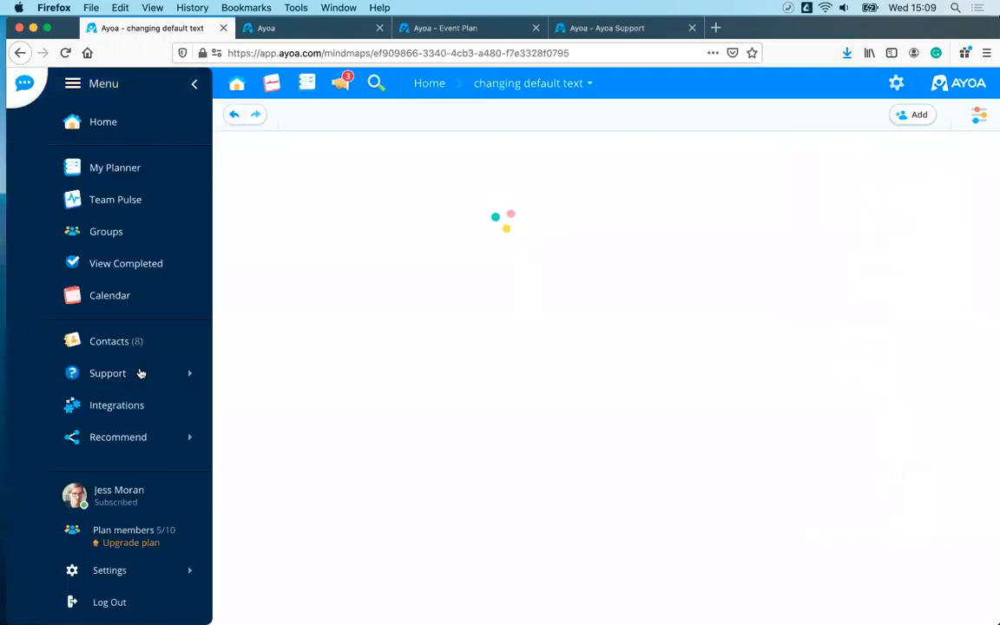
click(125, 576)
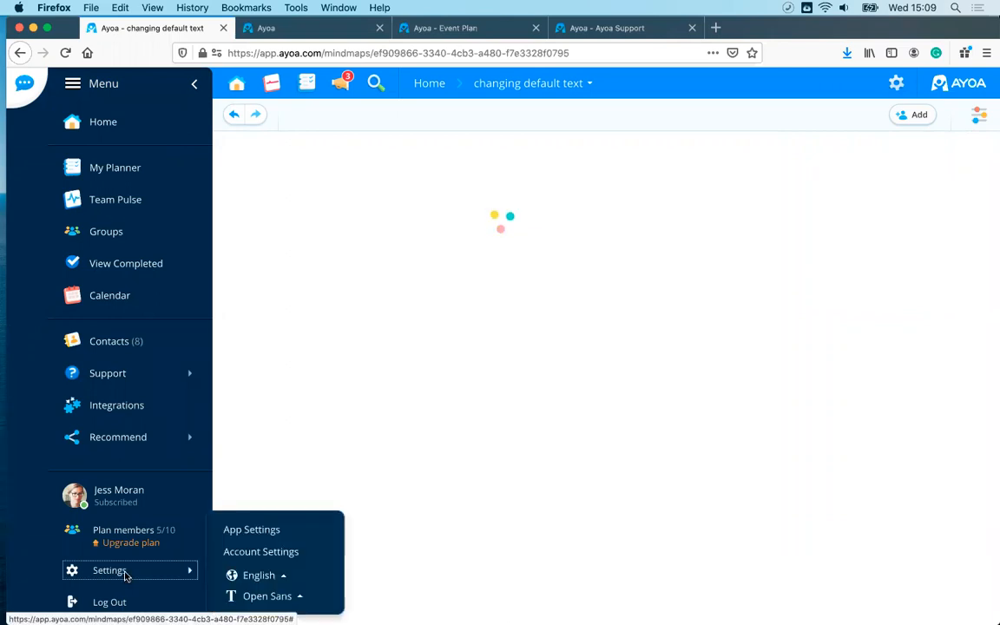
click(257, 598)
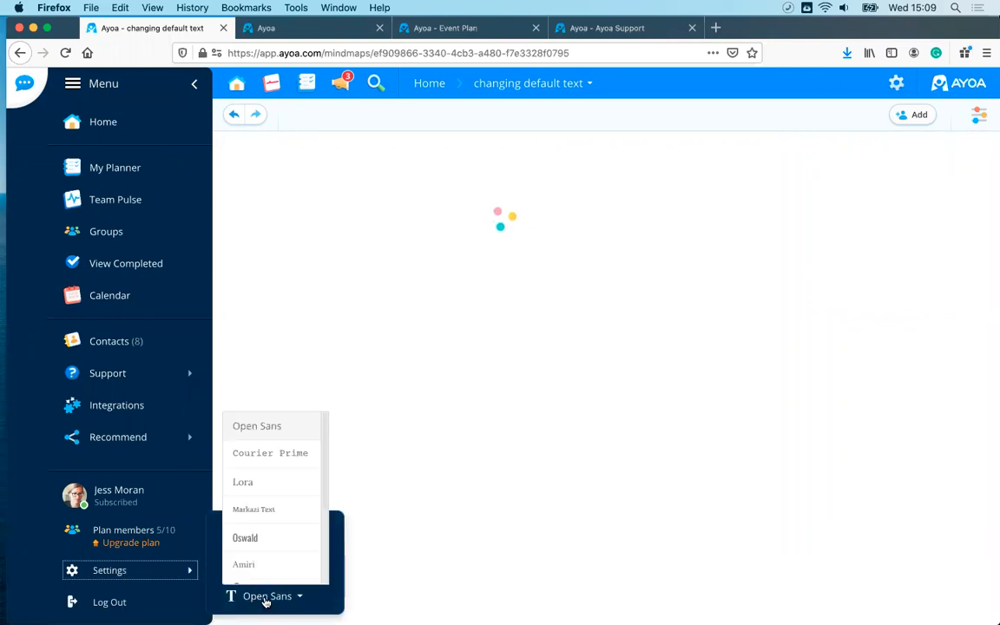
scroll(267, 453, down, 3)
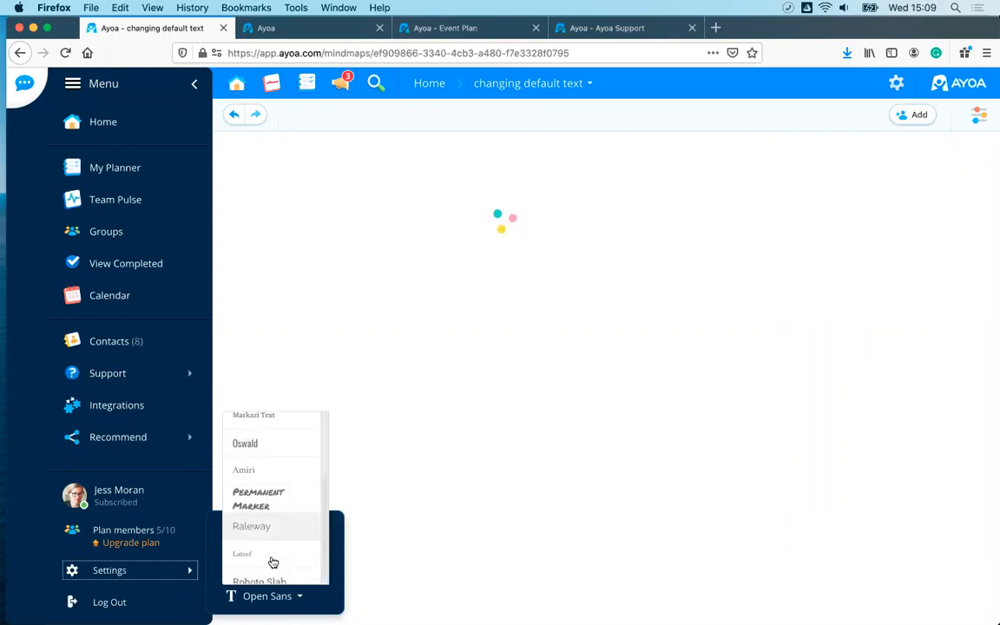
scroll(272, 563, up, 3)
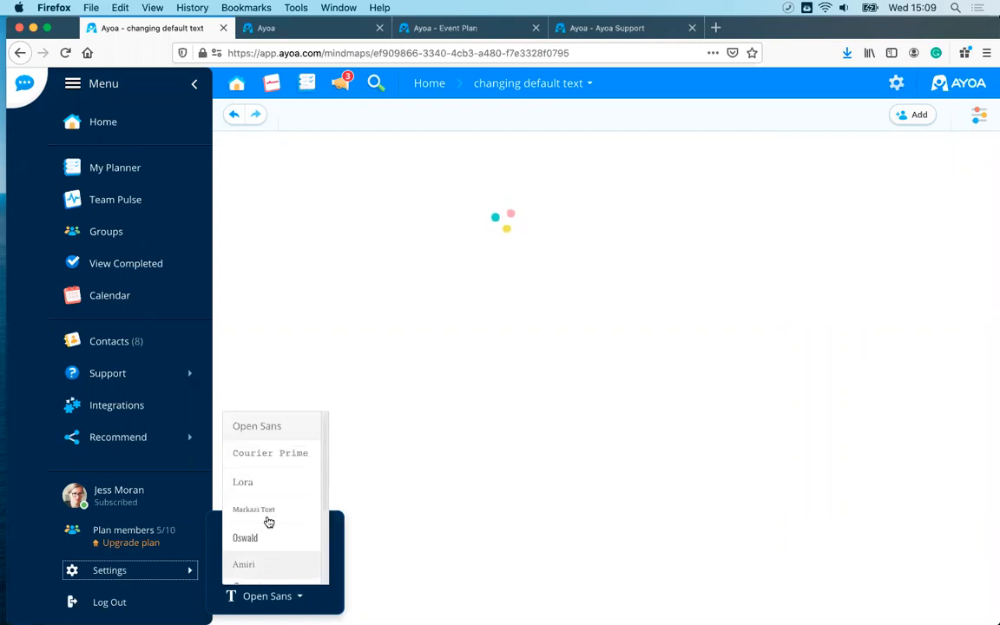
scroll(261, 512, down, 2)
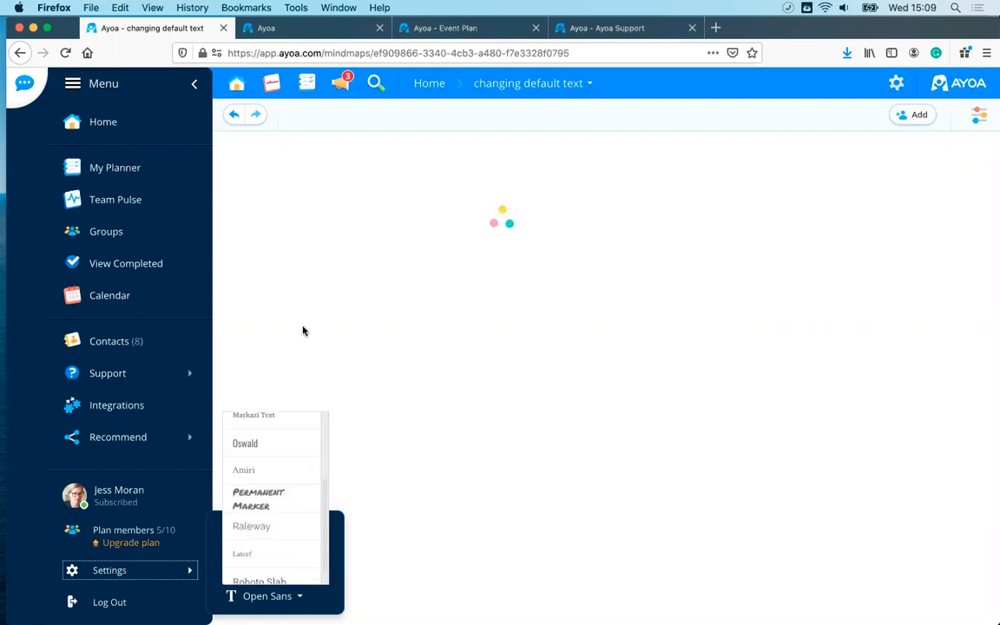
click(304, 330)
click(195, 85)
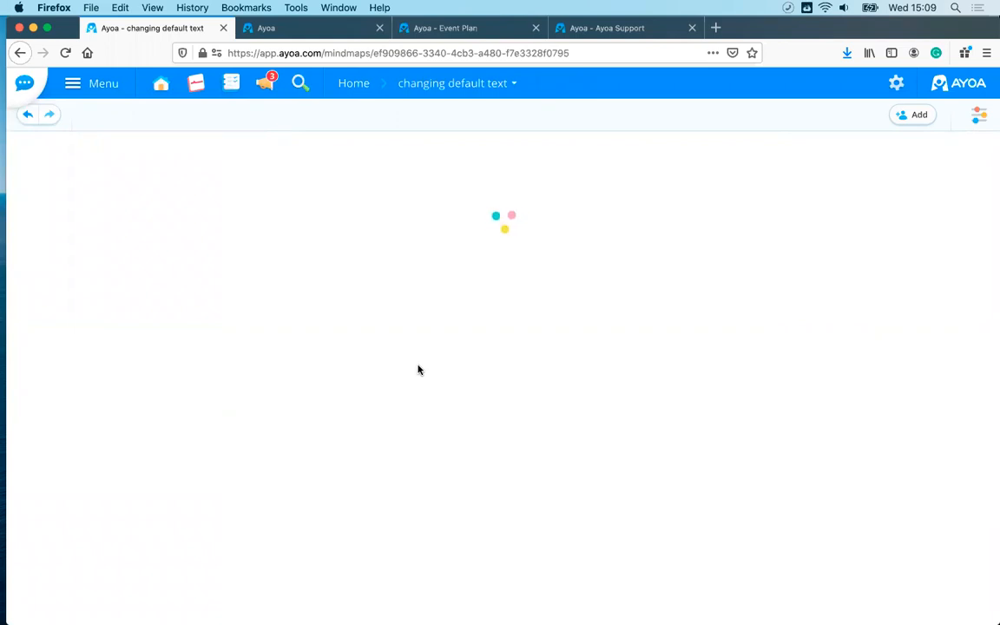
Reload the "changing default text" map, create its central idea with the rounded rectangle shape, and check the map's default font.
click(64, 56)
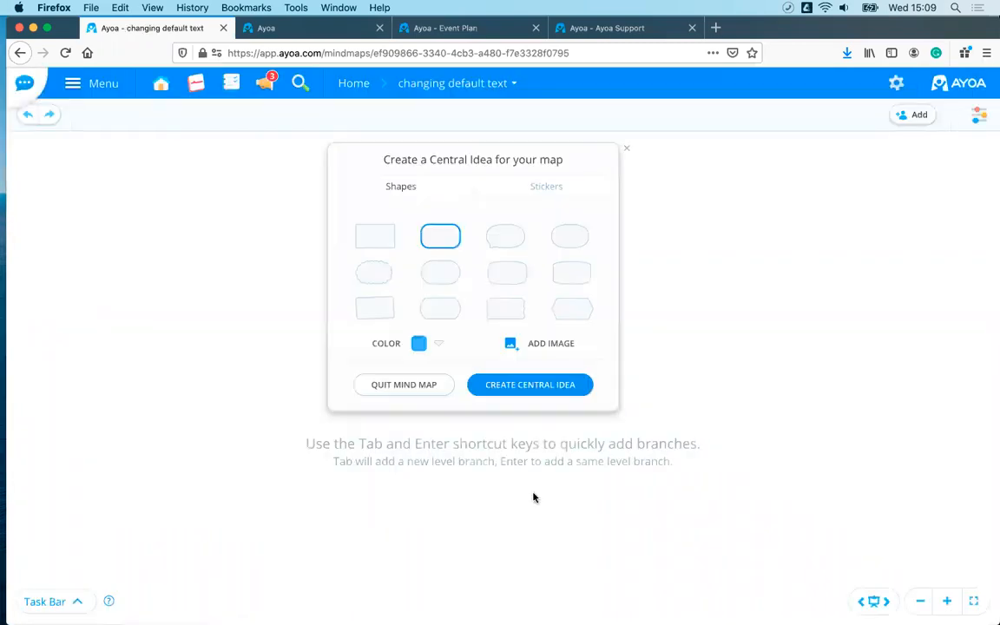
click(531, 383)
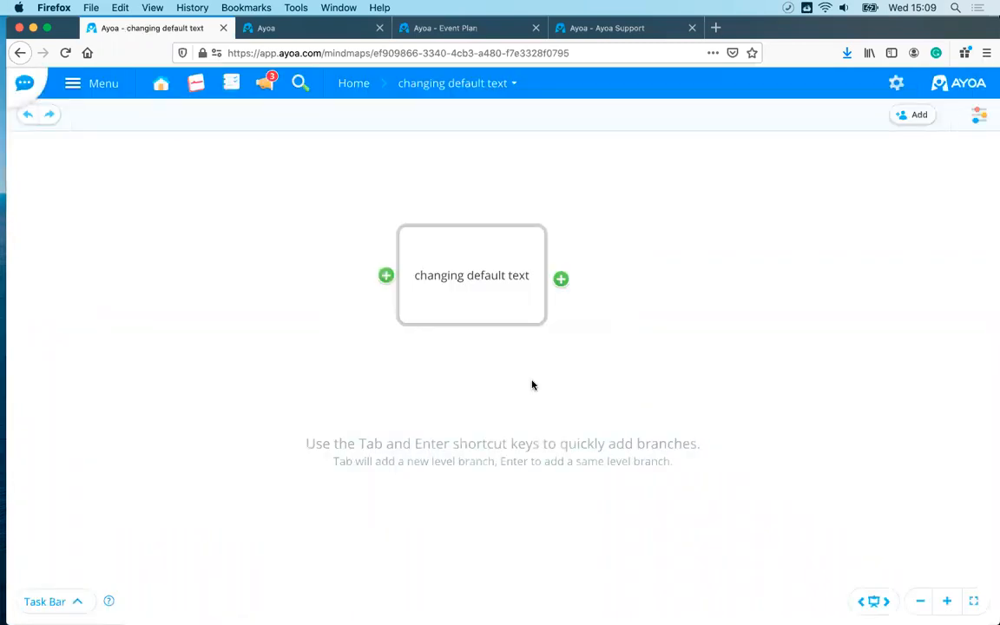
click(979, 114)
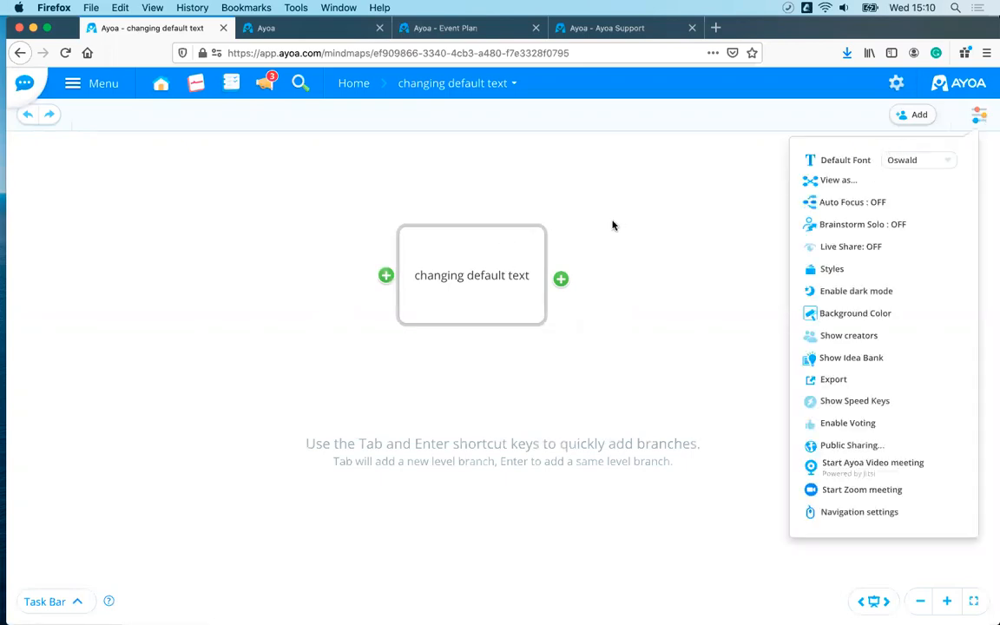
Add a branch labelled "example" to the central idea and compare its font with the map's default font setting.
click(560, 279)
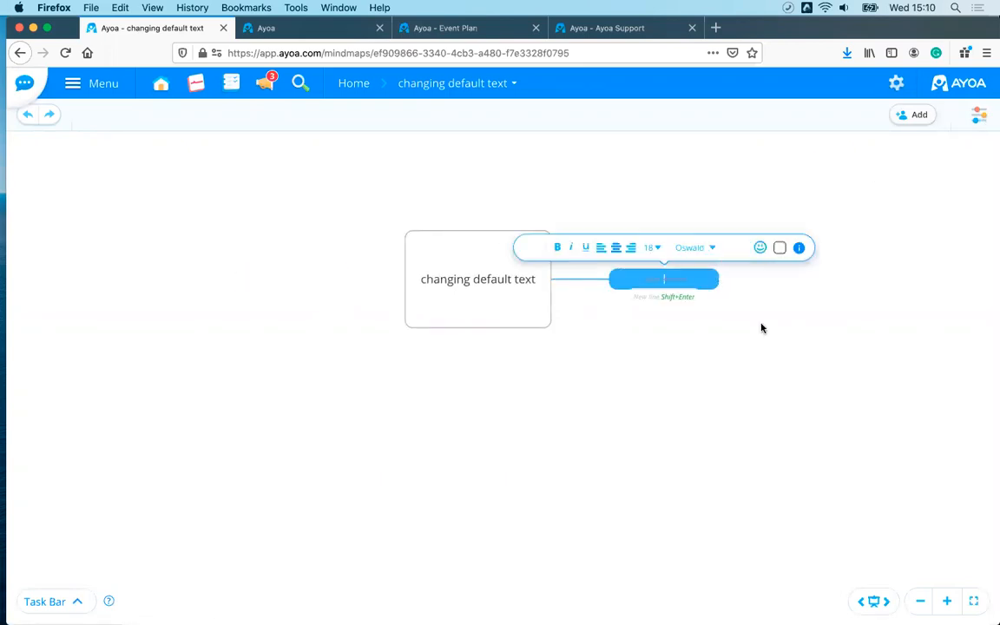
text(s)
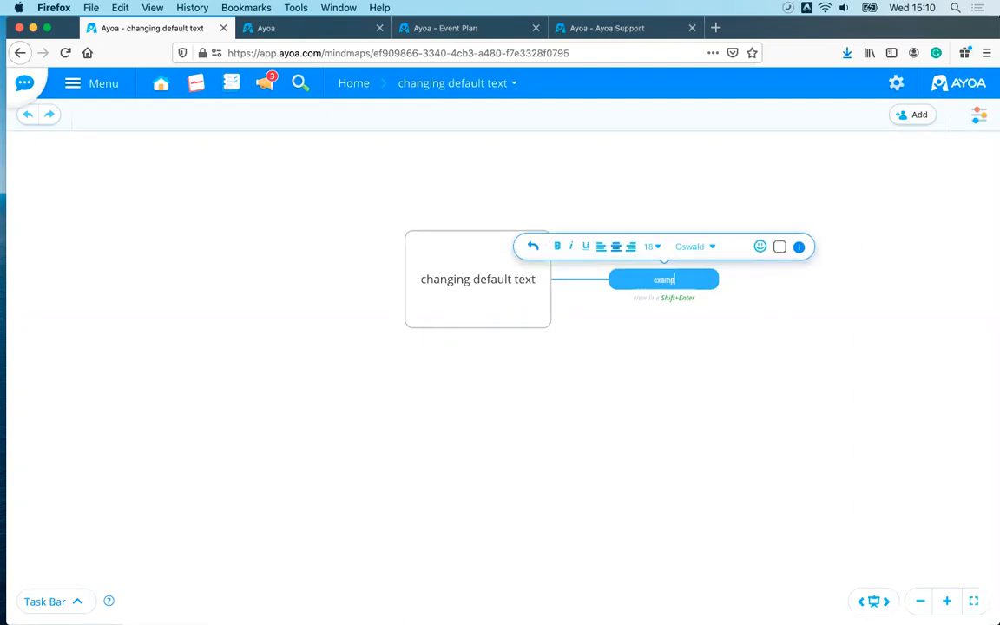
key(Return)
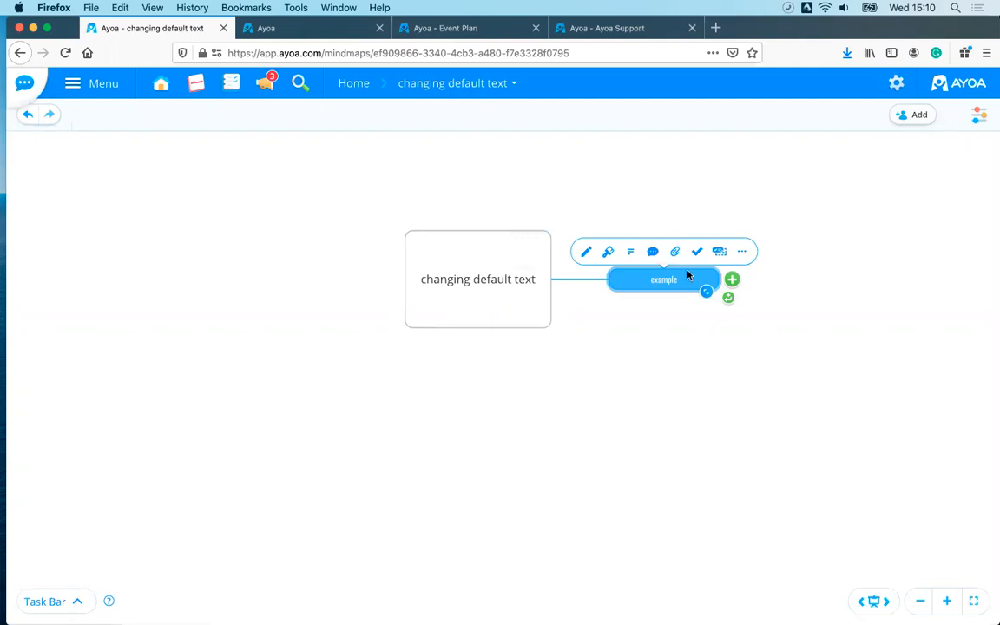
click(973, 115)
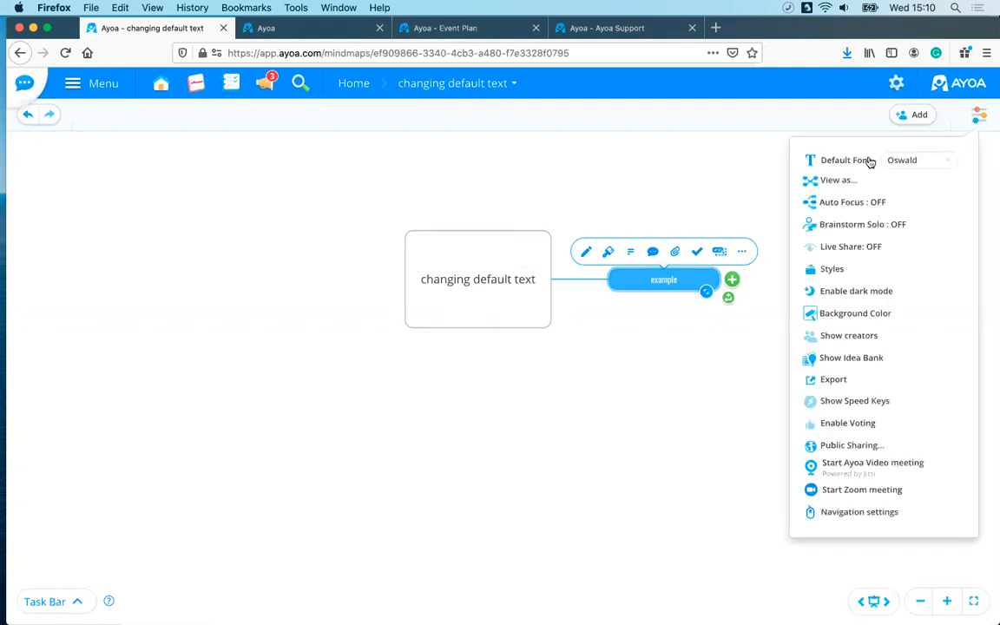
Change the font of the central idea's text "changing default text" to Oswald.
click(464, 285)
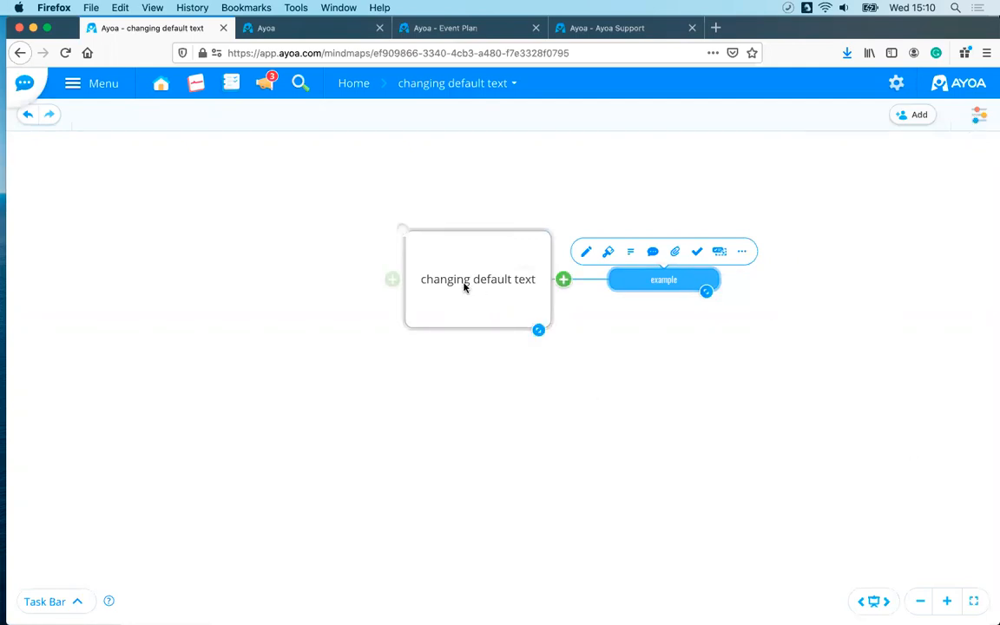
click(465, 286)
click(540, 240)
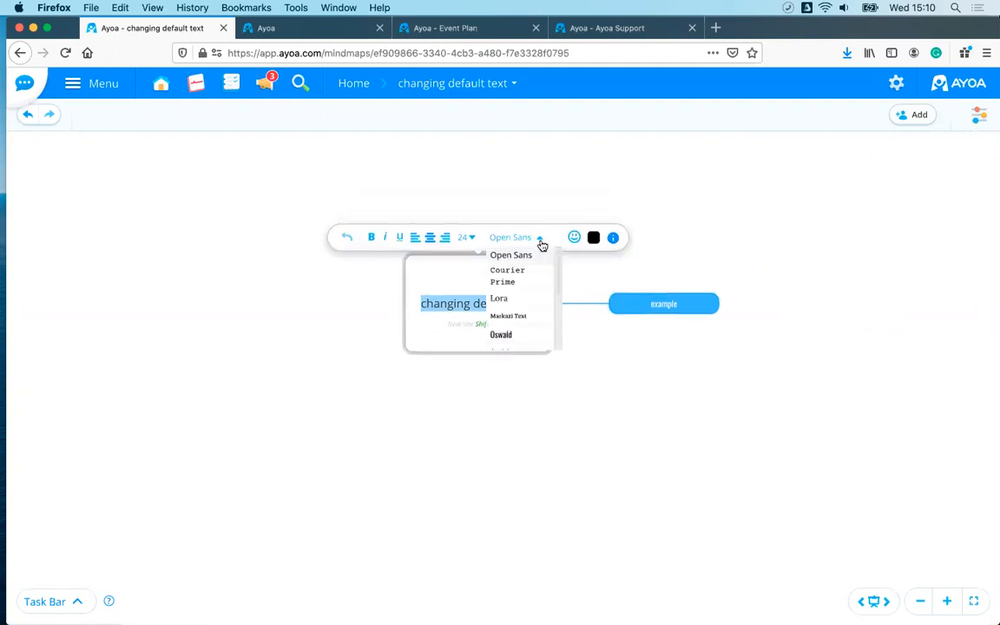
scroll(531, 313, down, 2)
click(521, 310)
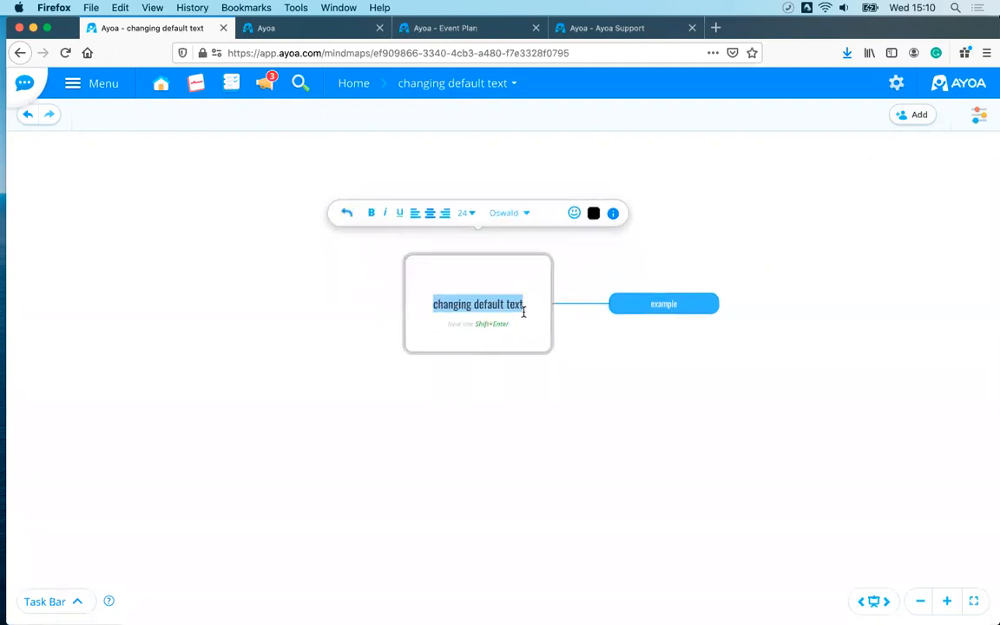
click(669, 418)
scroll(668, 419, up, 3)
drag(642, 446, 661, 501)
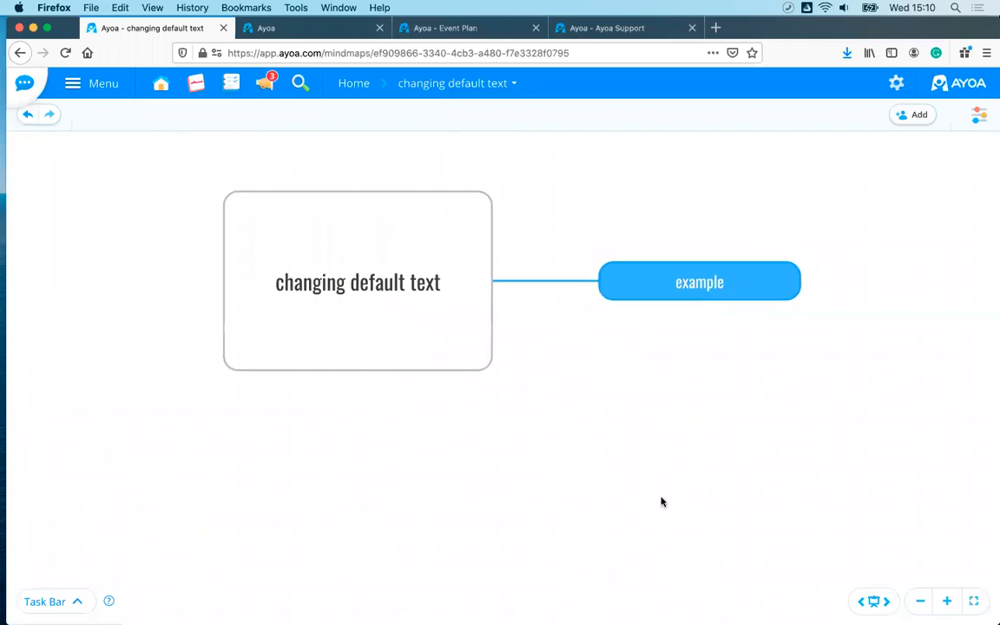
Switch to the Ayoa Support map and look over the Getting Started topics on the Weekly Webinar branch.
click(608, 28)
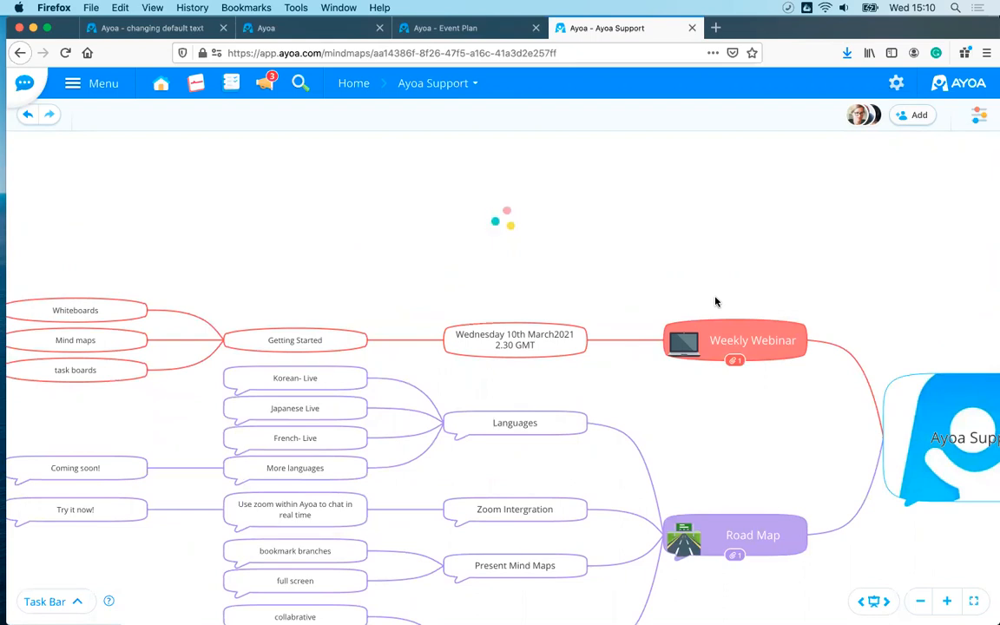
scroll(512, 212, left, 5)
scroll(512, 212, down, 1)
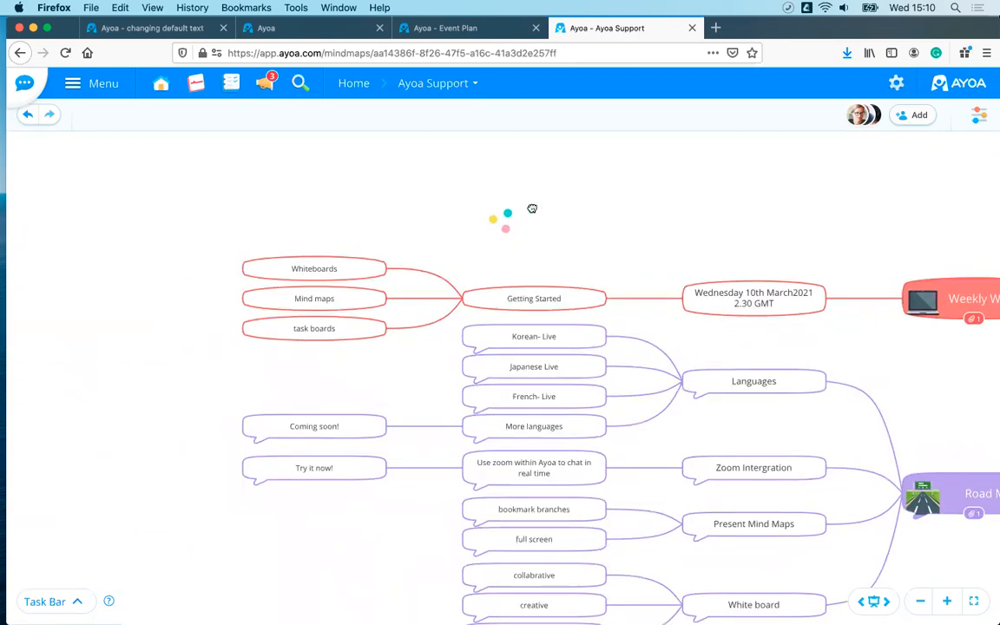
click(515, 299)
In the Event Plan map, create a connection from the Guests branch to the Venue branch under Location.
click(274, 29)
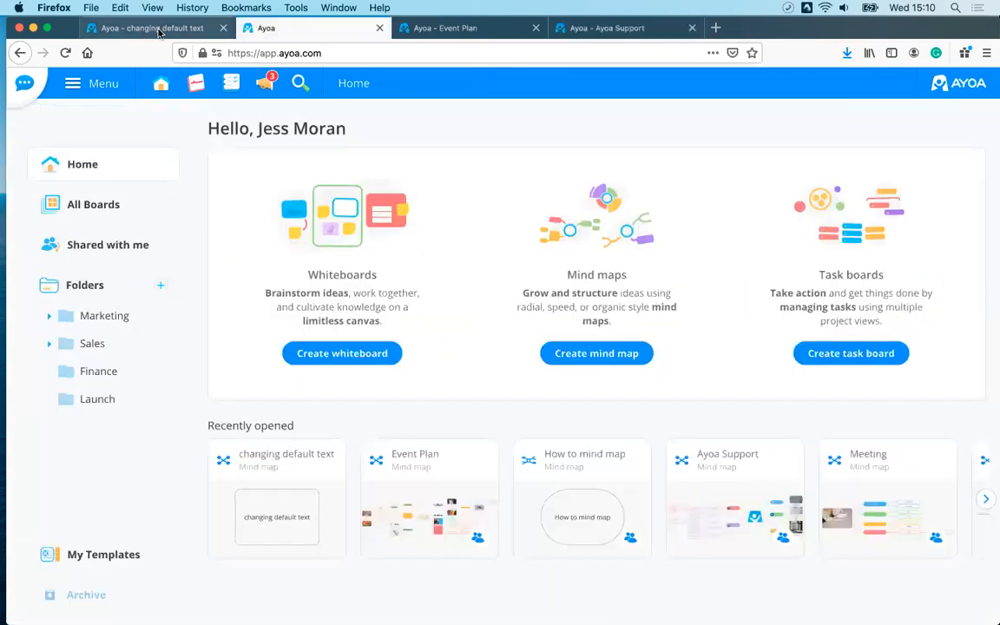
click(152, 28)
click(273, 29)
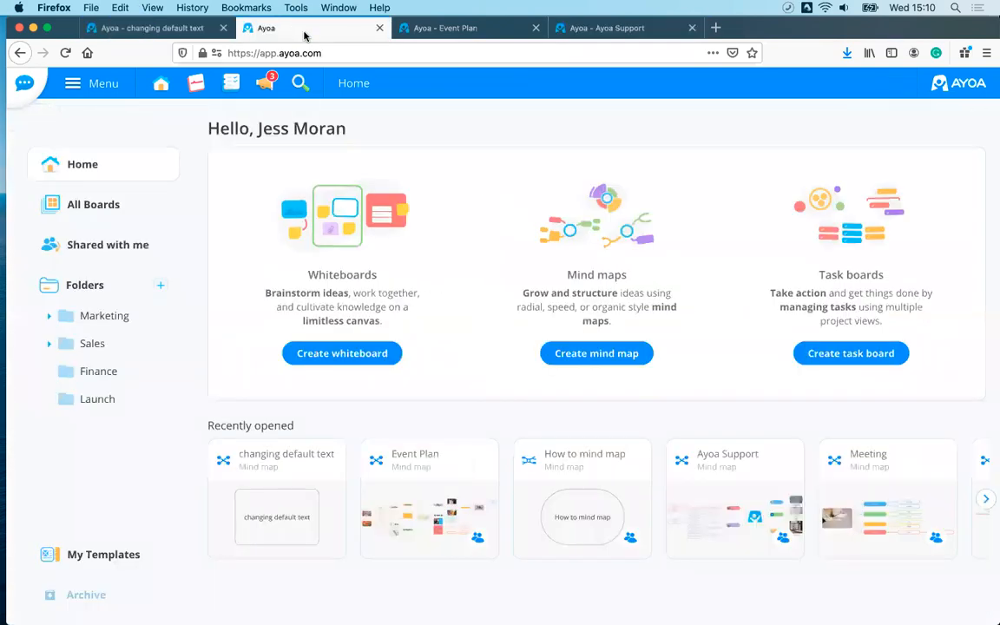
click(407, 31)
scroll(644, 236, left, 5)
click(457, 346)
scroll(457, 346, up, 5)
scroll(605, 397, left, 10)
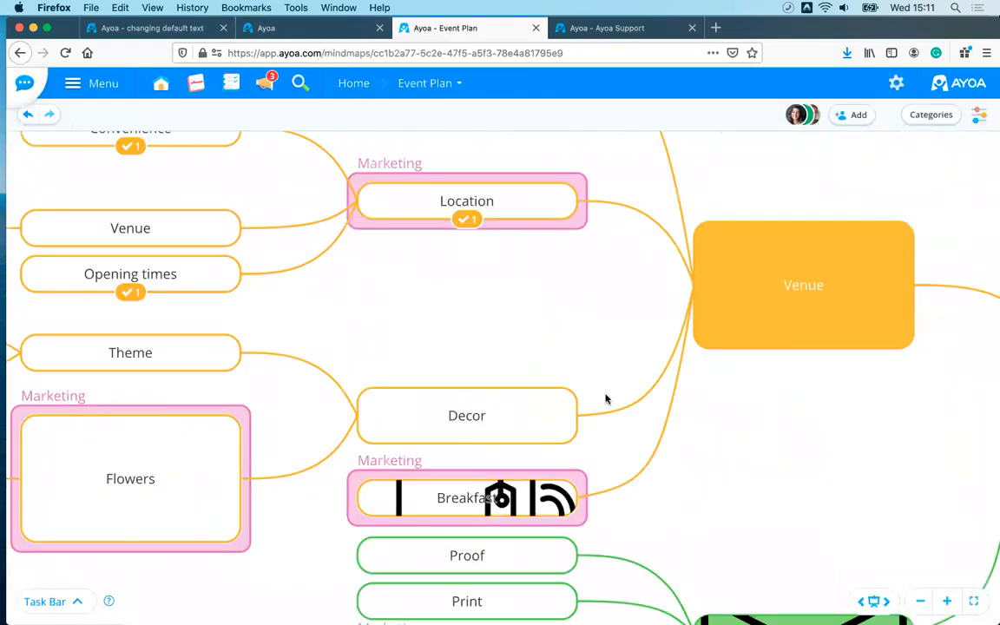
scroll(591, 391, up, 3)
scroll(586, 301, down, 3)
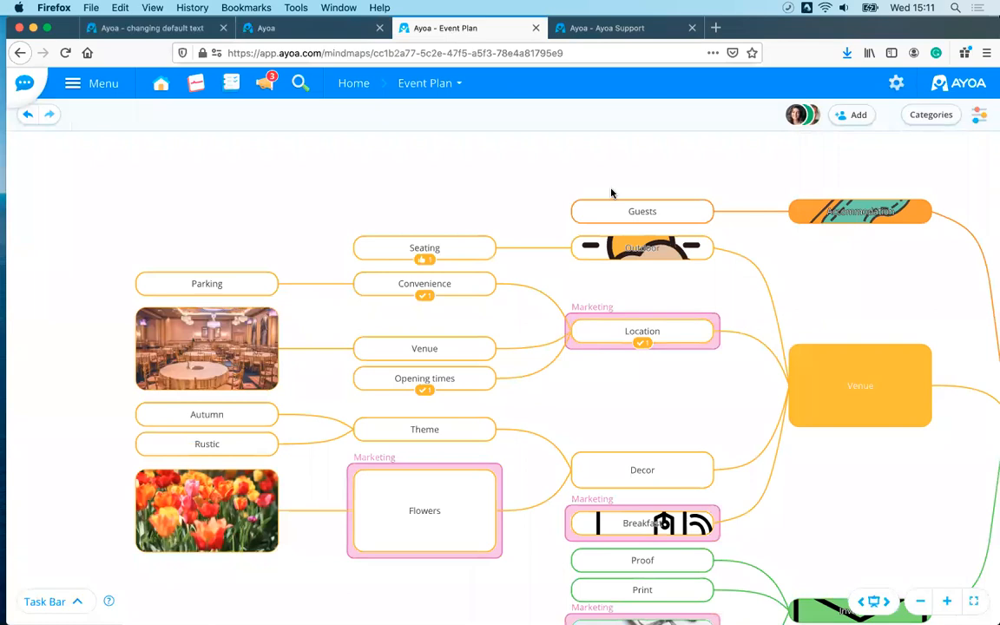
click(613, 214)
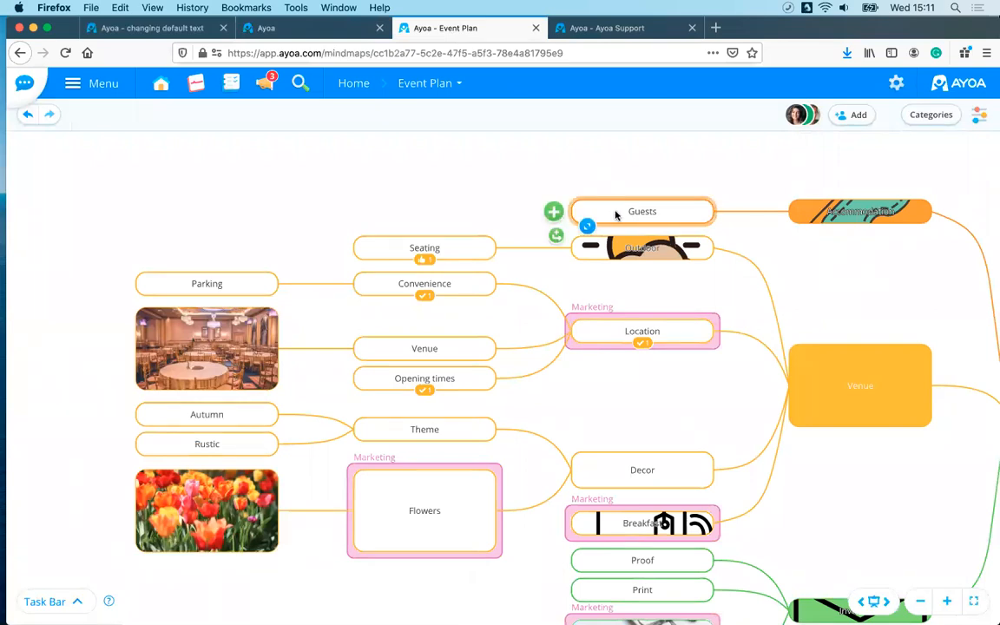
scroll(649, 219, up, 2)
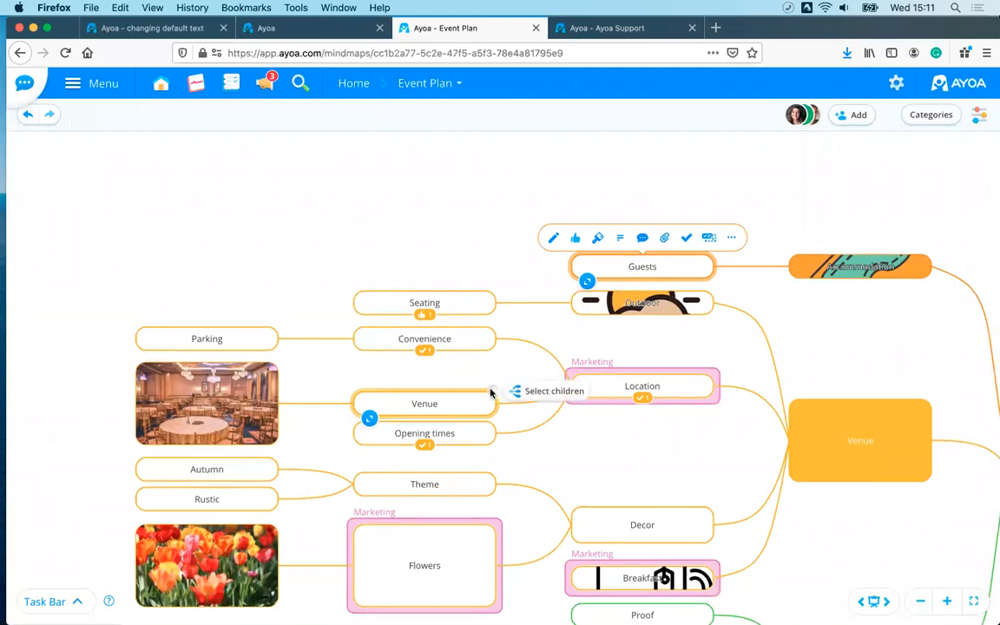
click(492, 390)
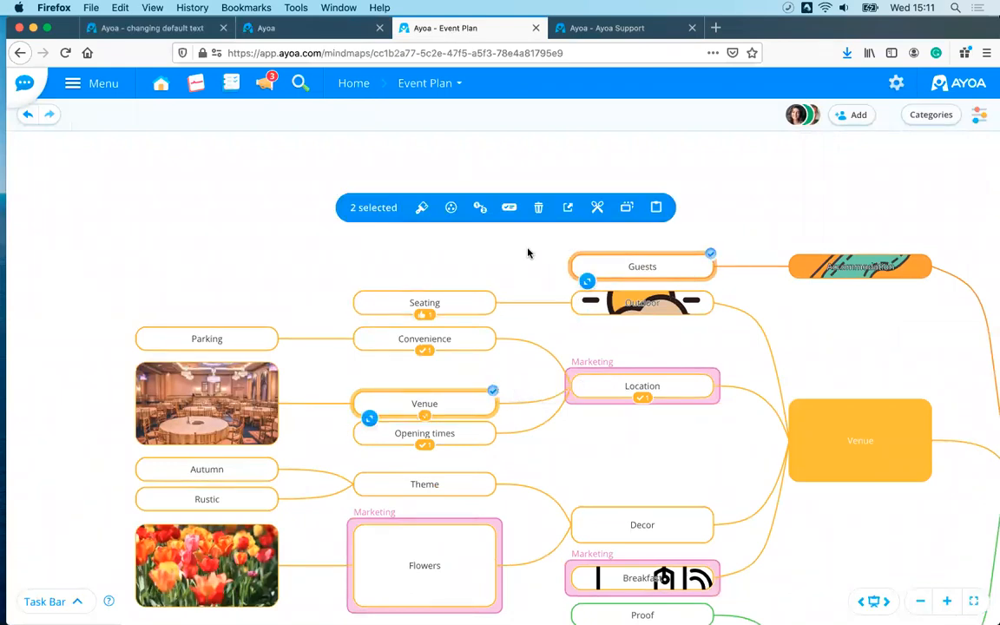
scroll(529, 252, up, 2)
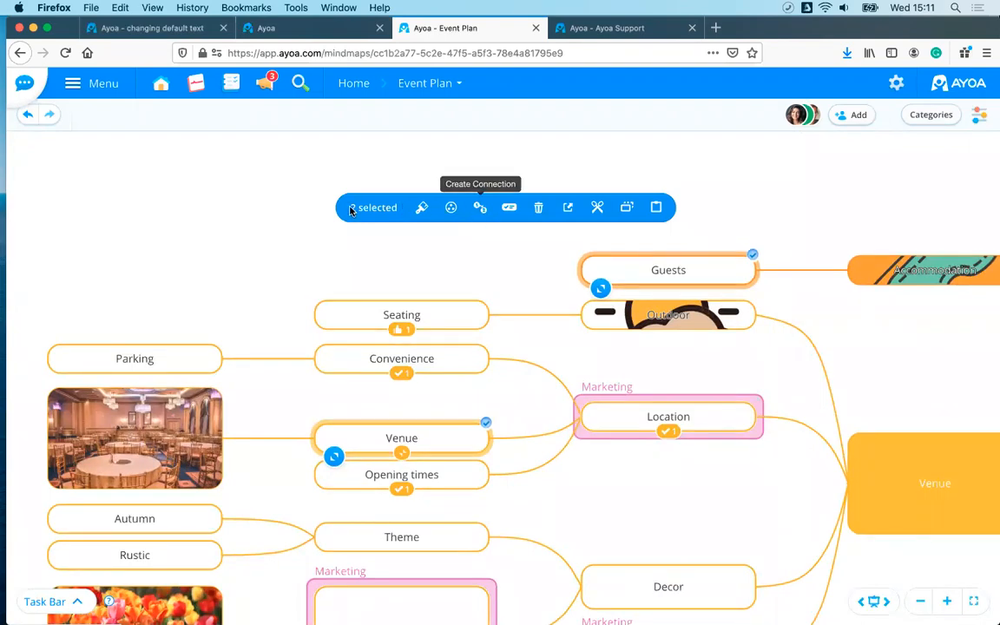
click(480, 208)
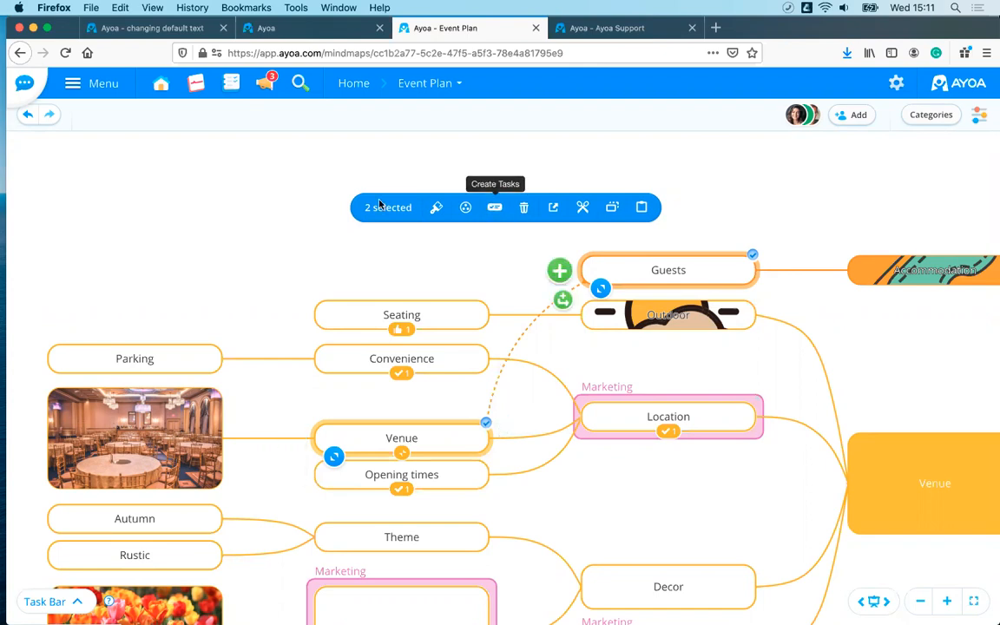
click(271, 201)
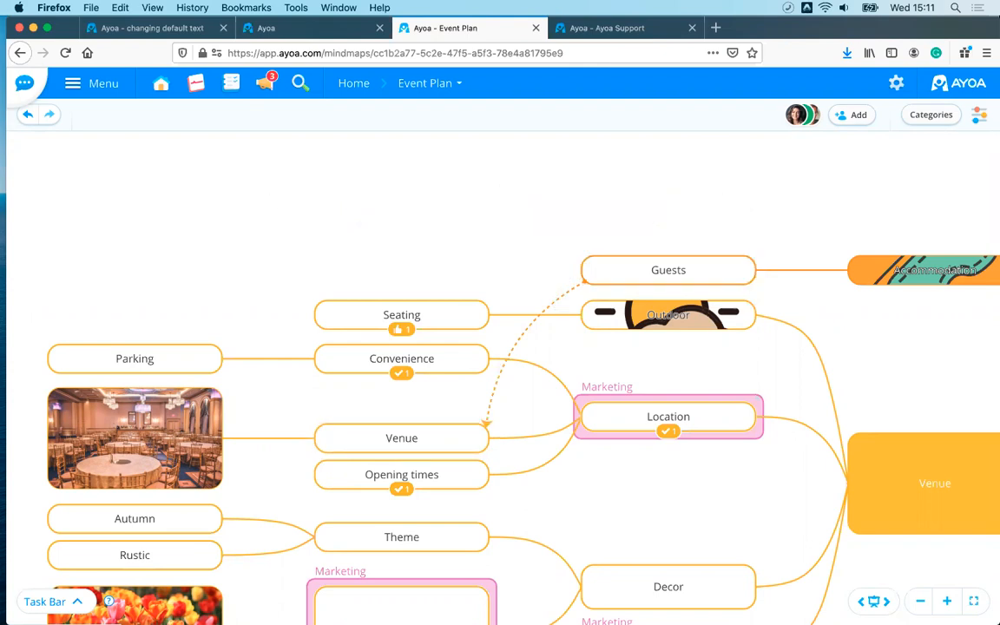
Return to the Ayoa Support map and look at the Email Support branch with its contact details.
click(613, 28)
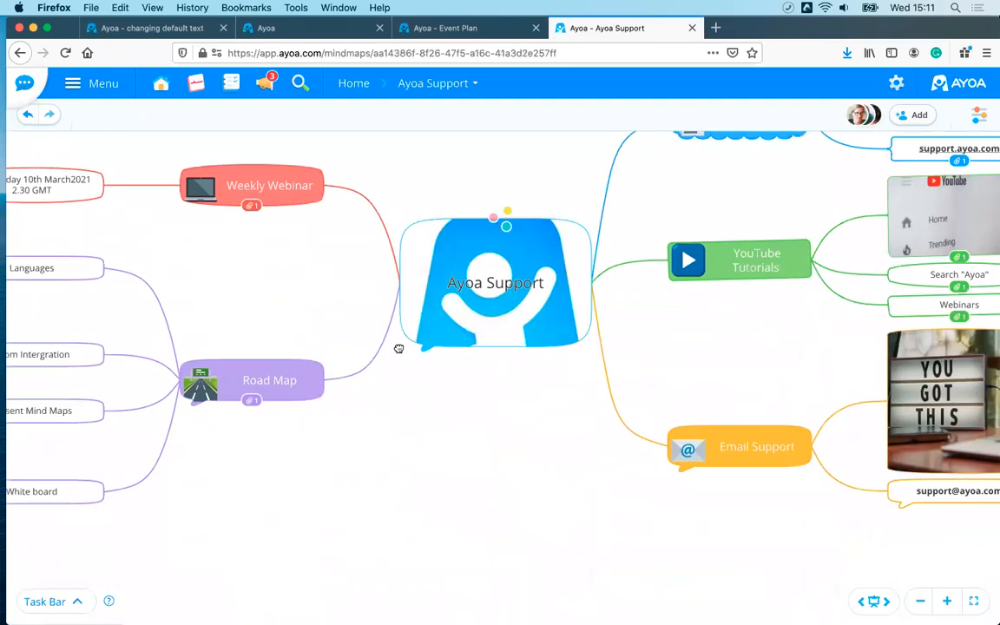
scroll(398, 346, right, 5)
scroll(497, 378, up, 3)
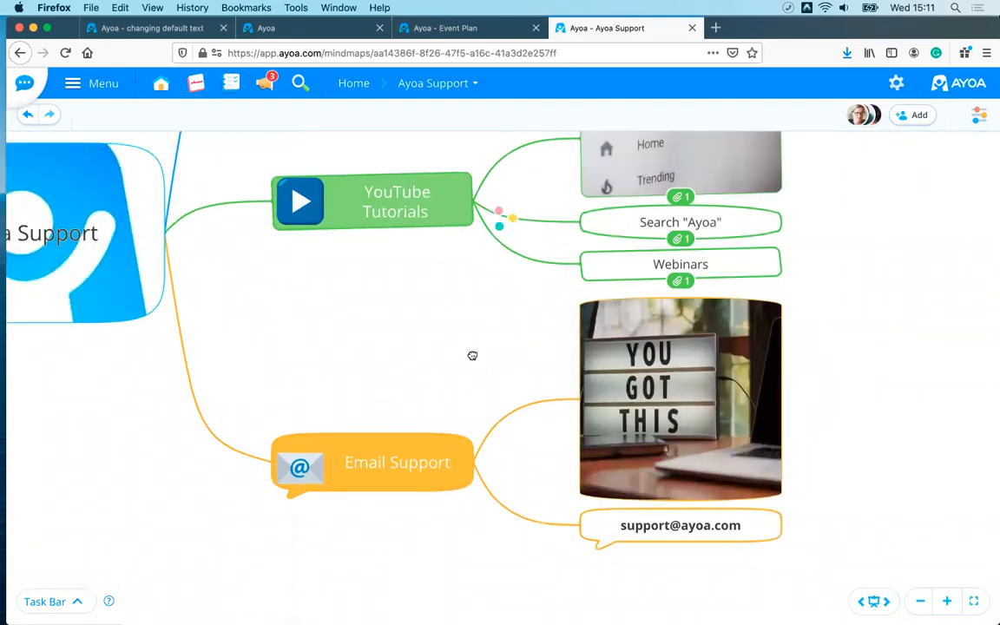
scroll(27, 351, left, 2)
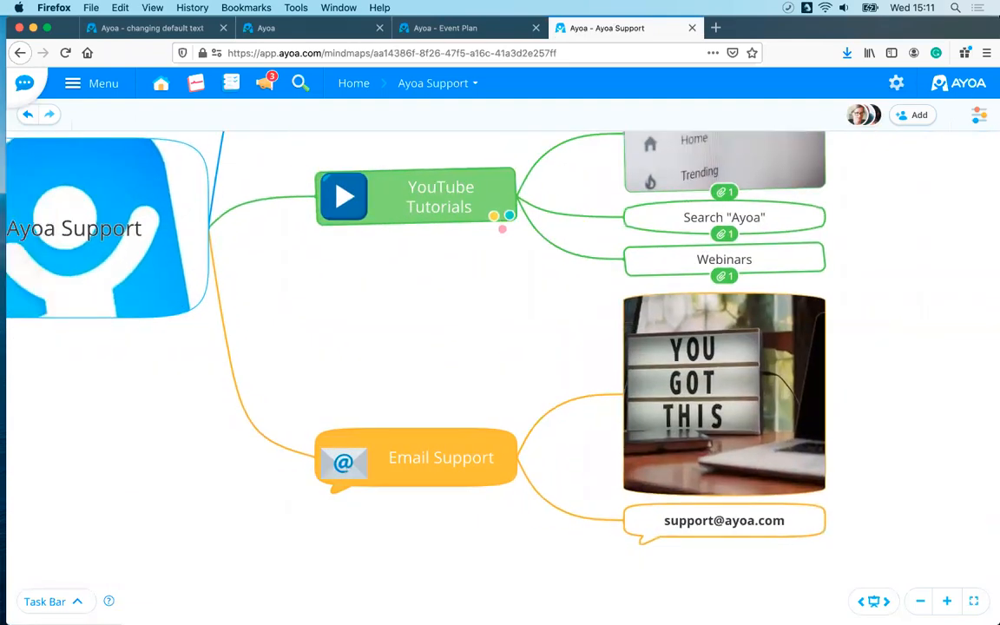